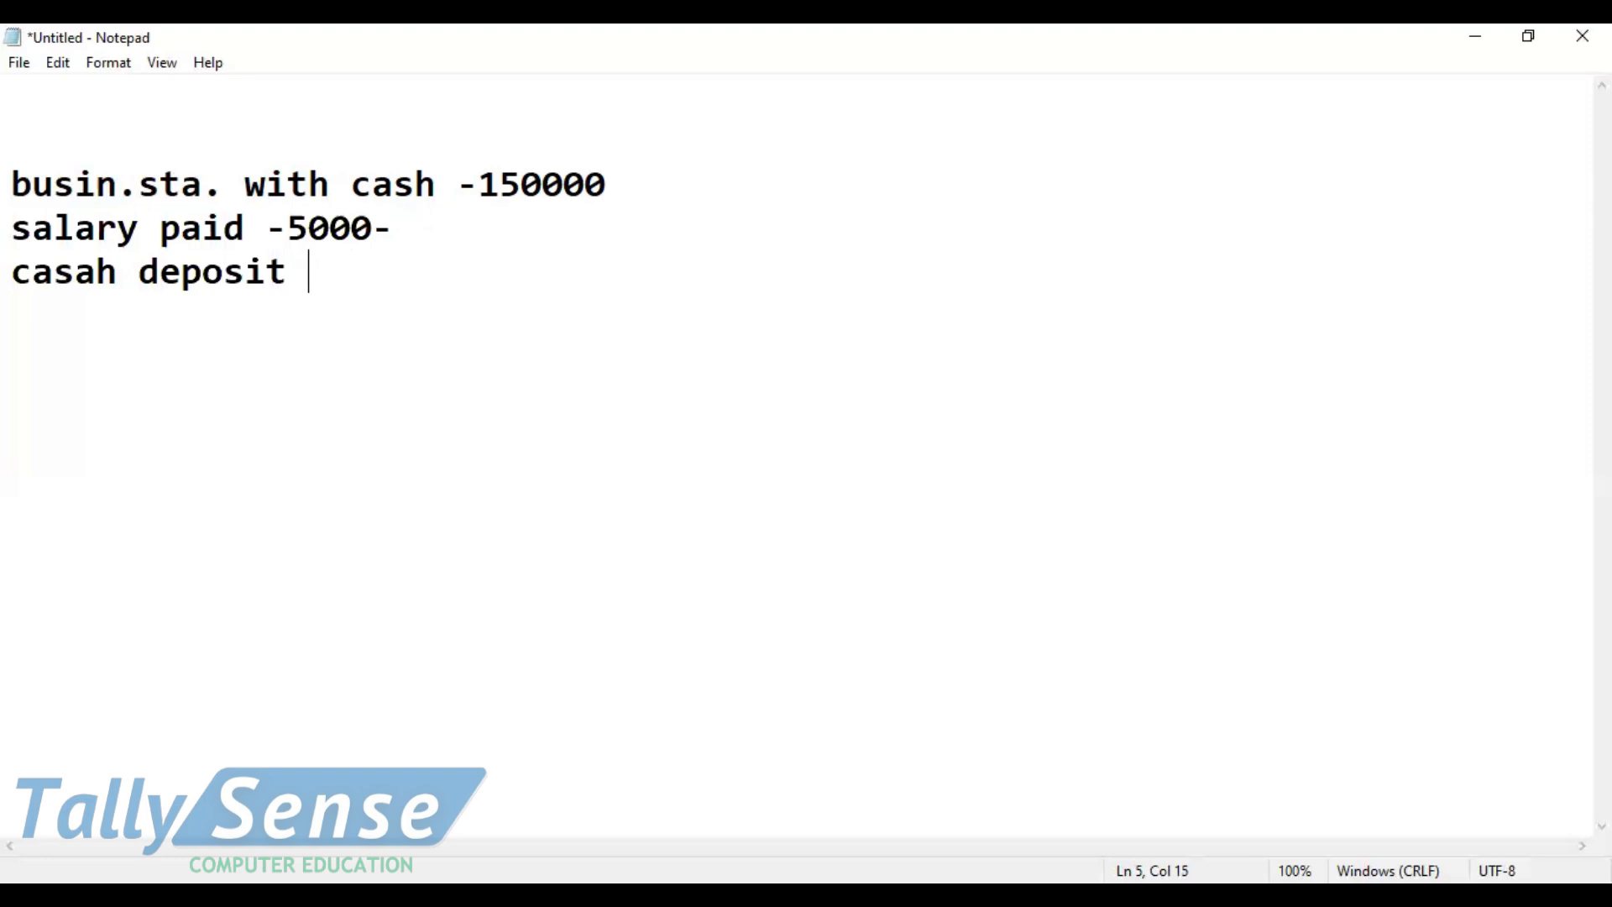
Step: Correct the third note line to 'cash deposit into yes bank-2000/-' and switch to TallyPrime
key("BackSpace")
key("BackSpace")
key("BackSpace")
key("BackSpace")
key("BackSpace")
key("BackSpace")
key("BackSpace")
key("BackSpace")
key("BackSpace")
key("BackSpace")
key("BackSpace")
type("h deposit")
key("BackSpace")
key("BackSpace")
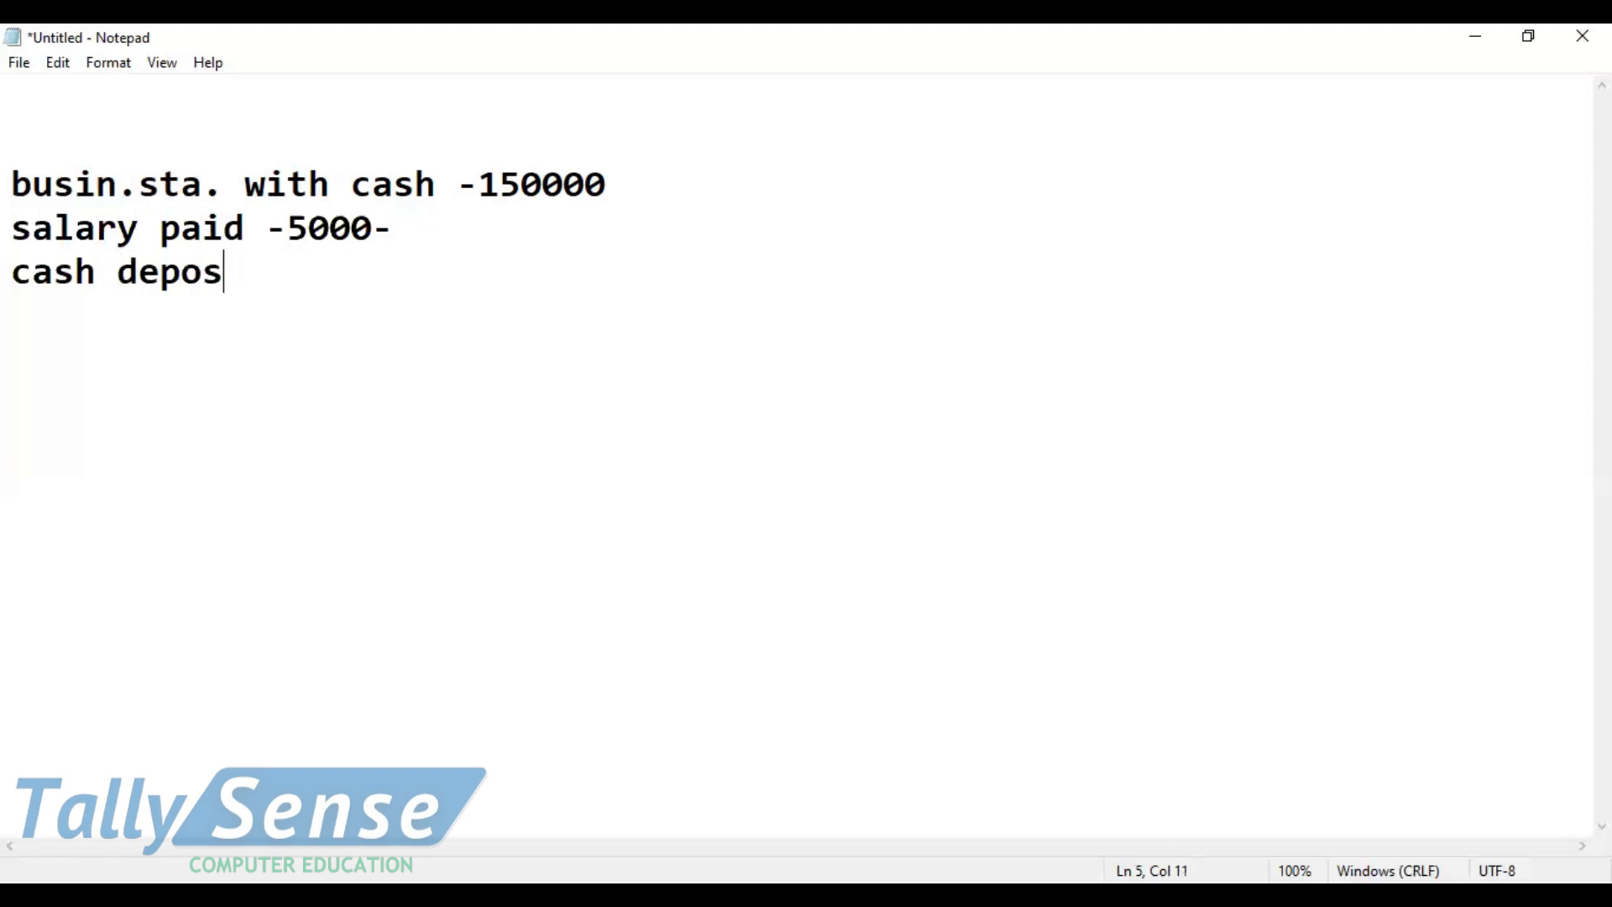
type("it in to")
key("BackSpace")
key("BackSpace")
key("BackSpace")
type("to ")
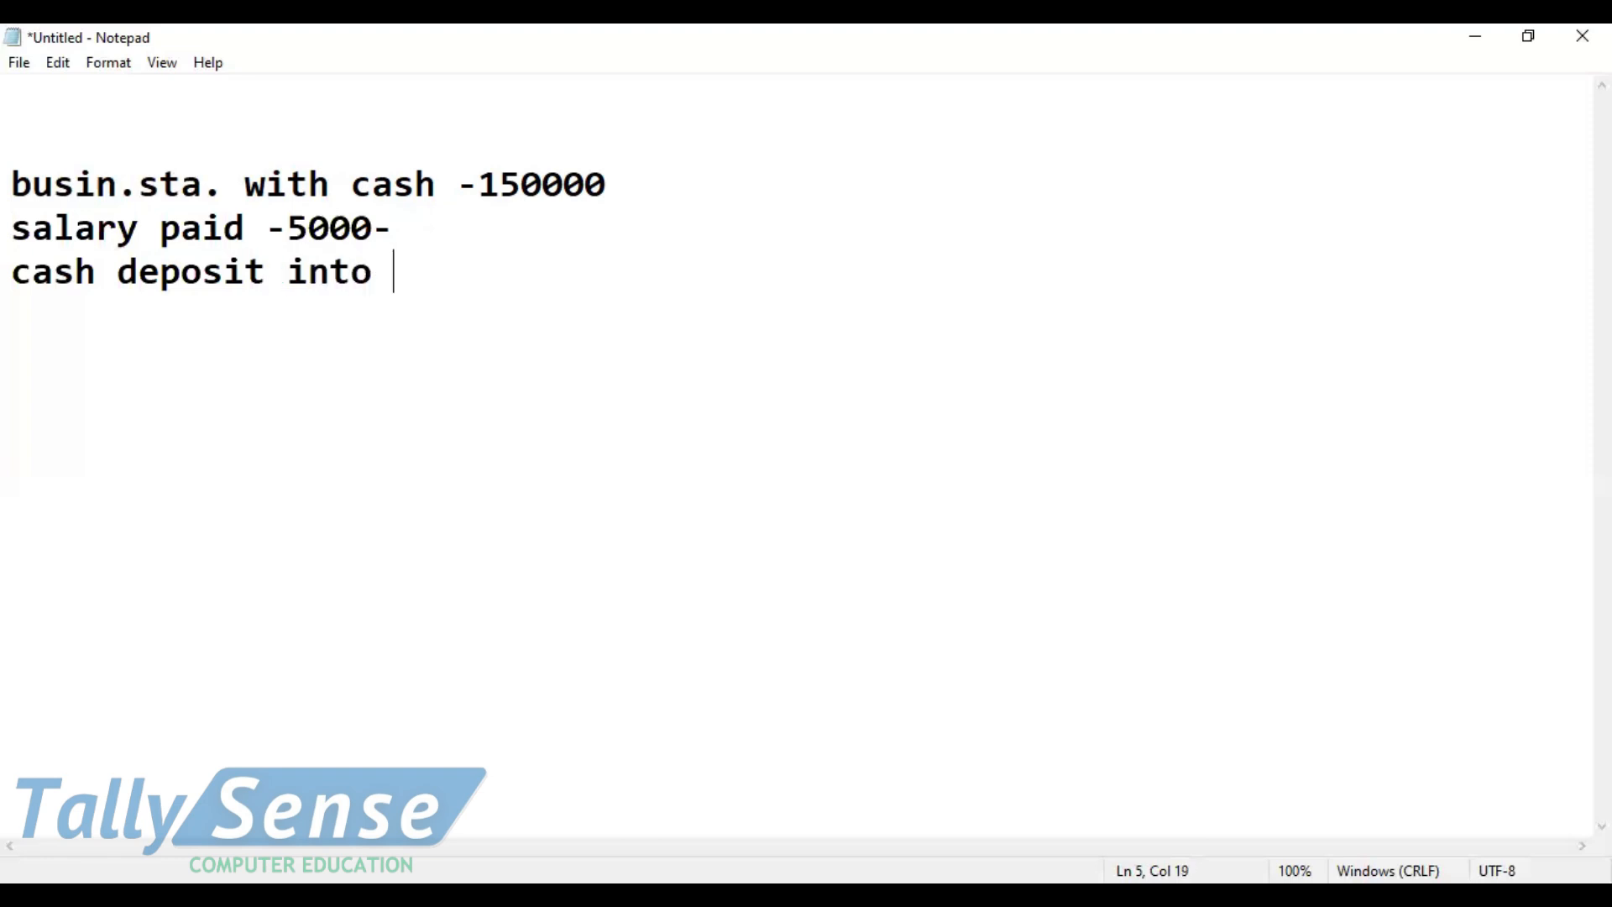
type("yes bank-2000/-")
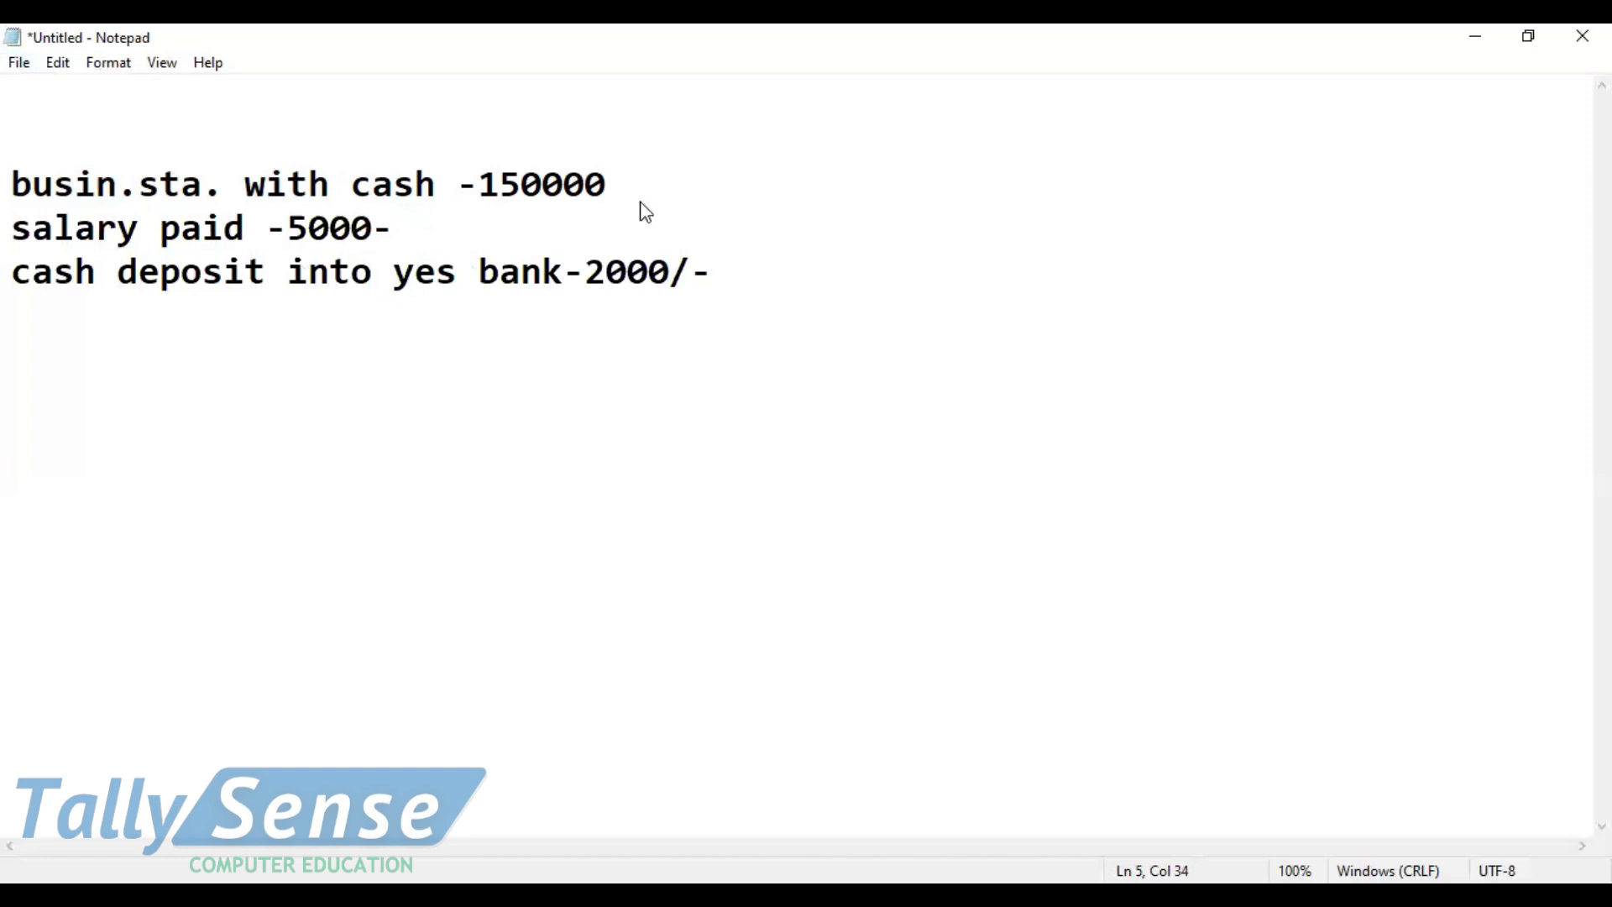
key("alt+Tab")
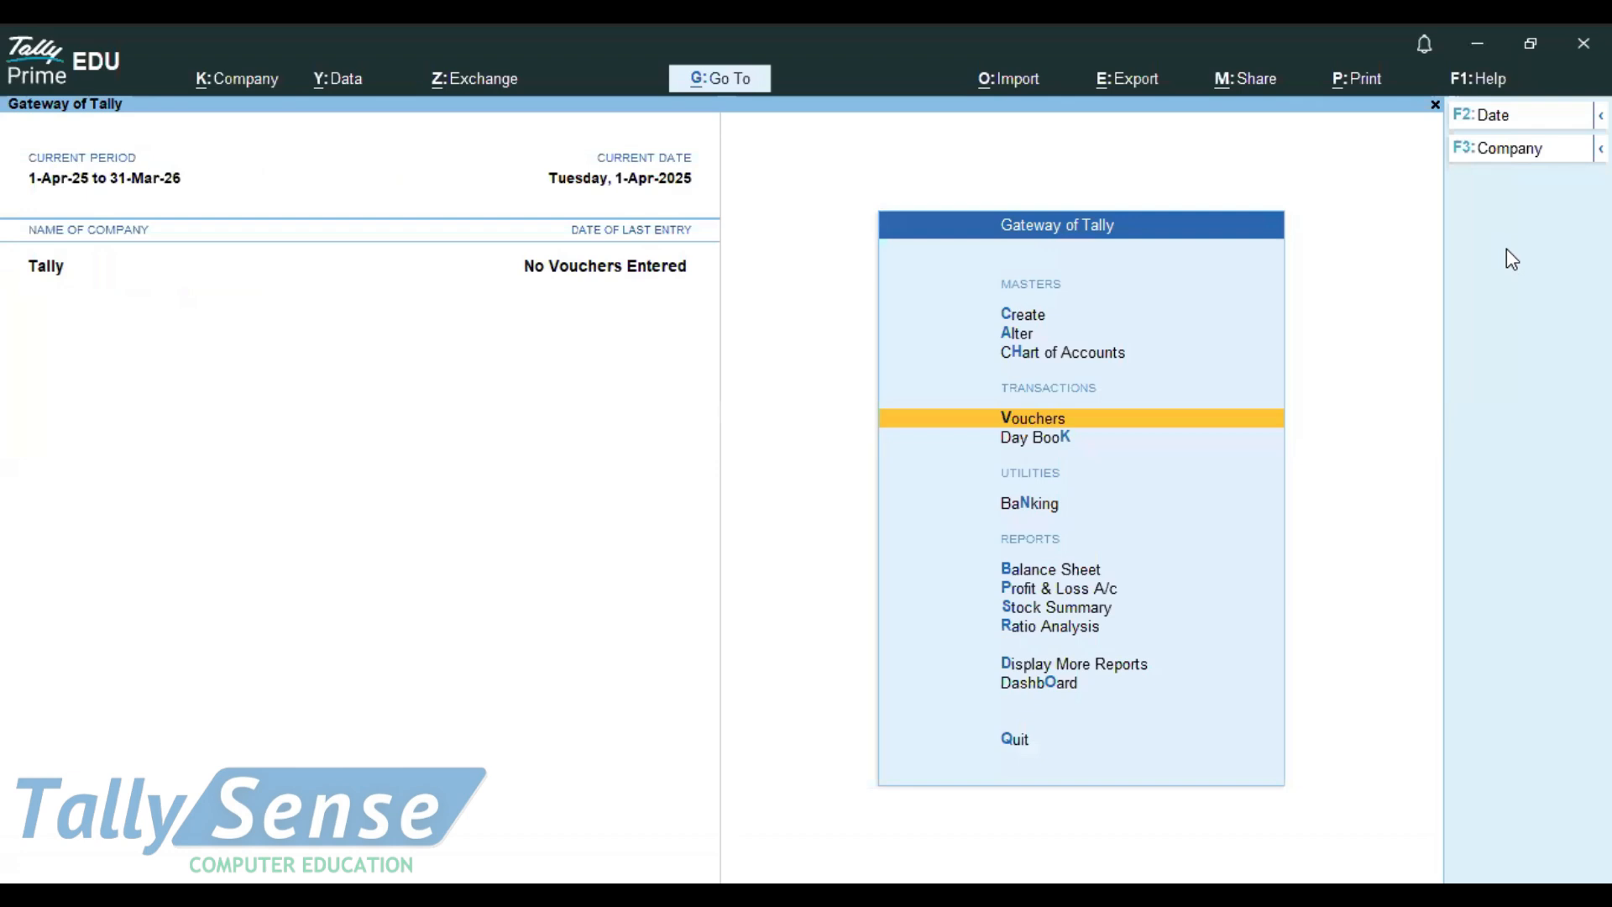
Step: Start a Receipt voucher in TallyPrime, then select the business-start line in the Notepad notes
key("alt+Tab")
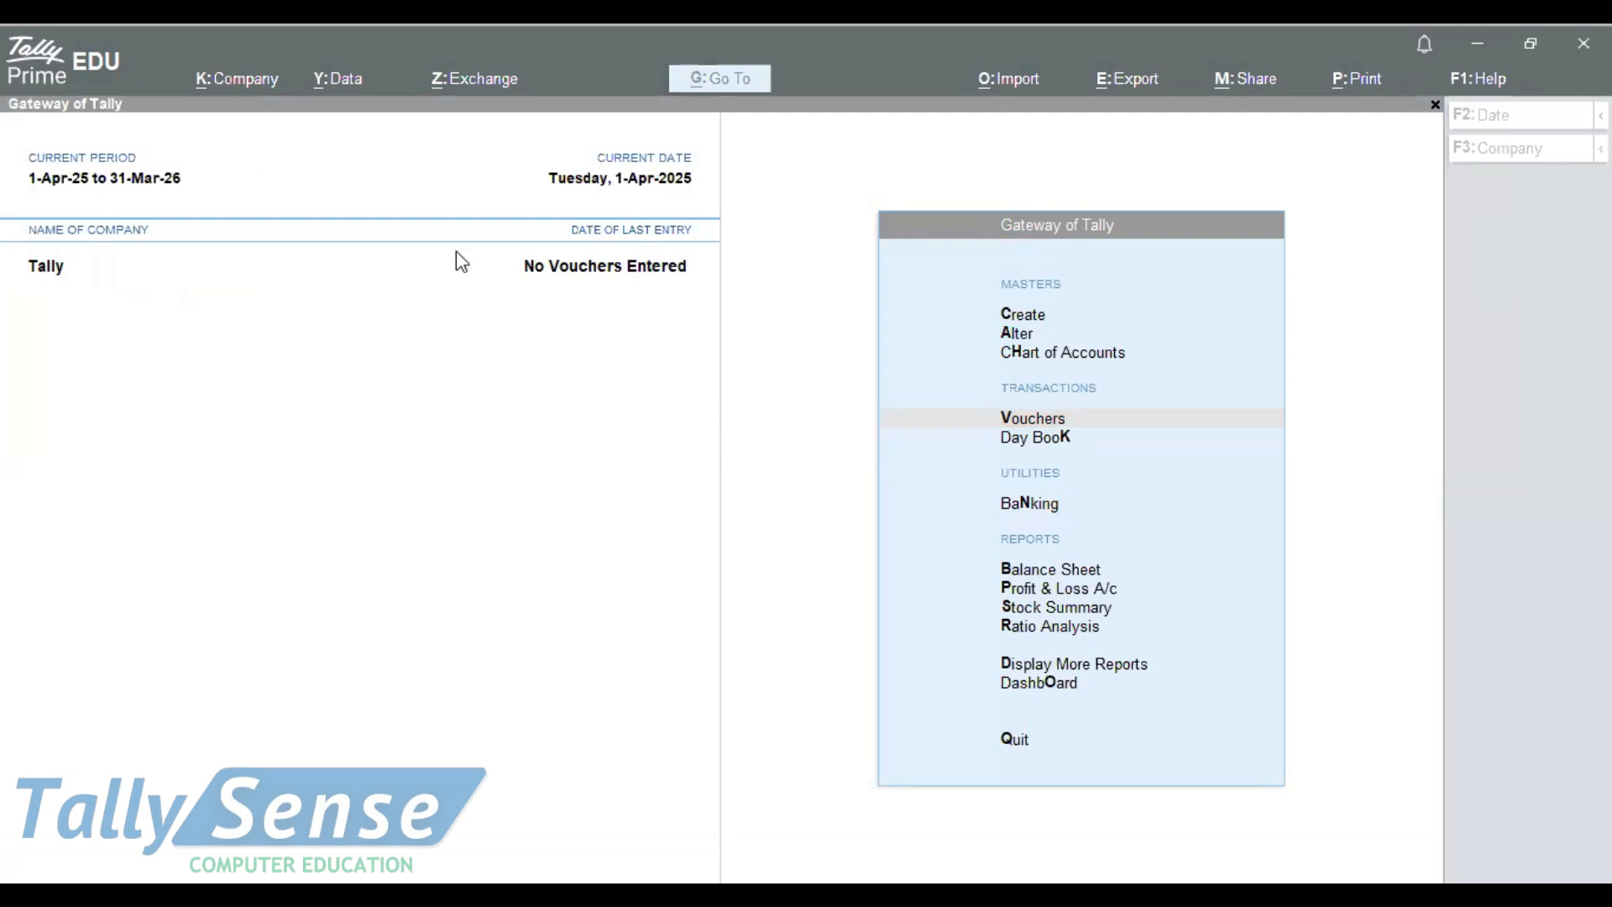
left_click(1092, 406)
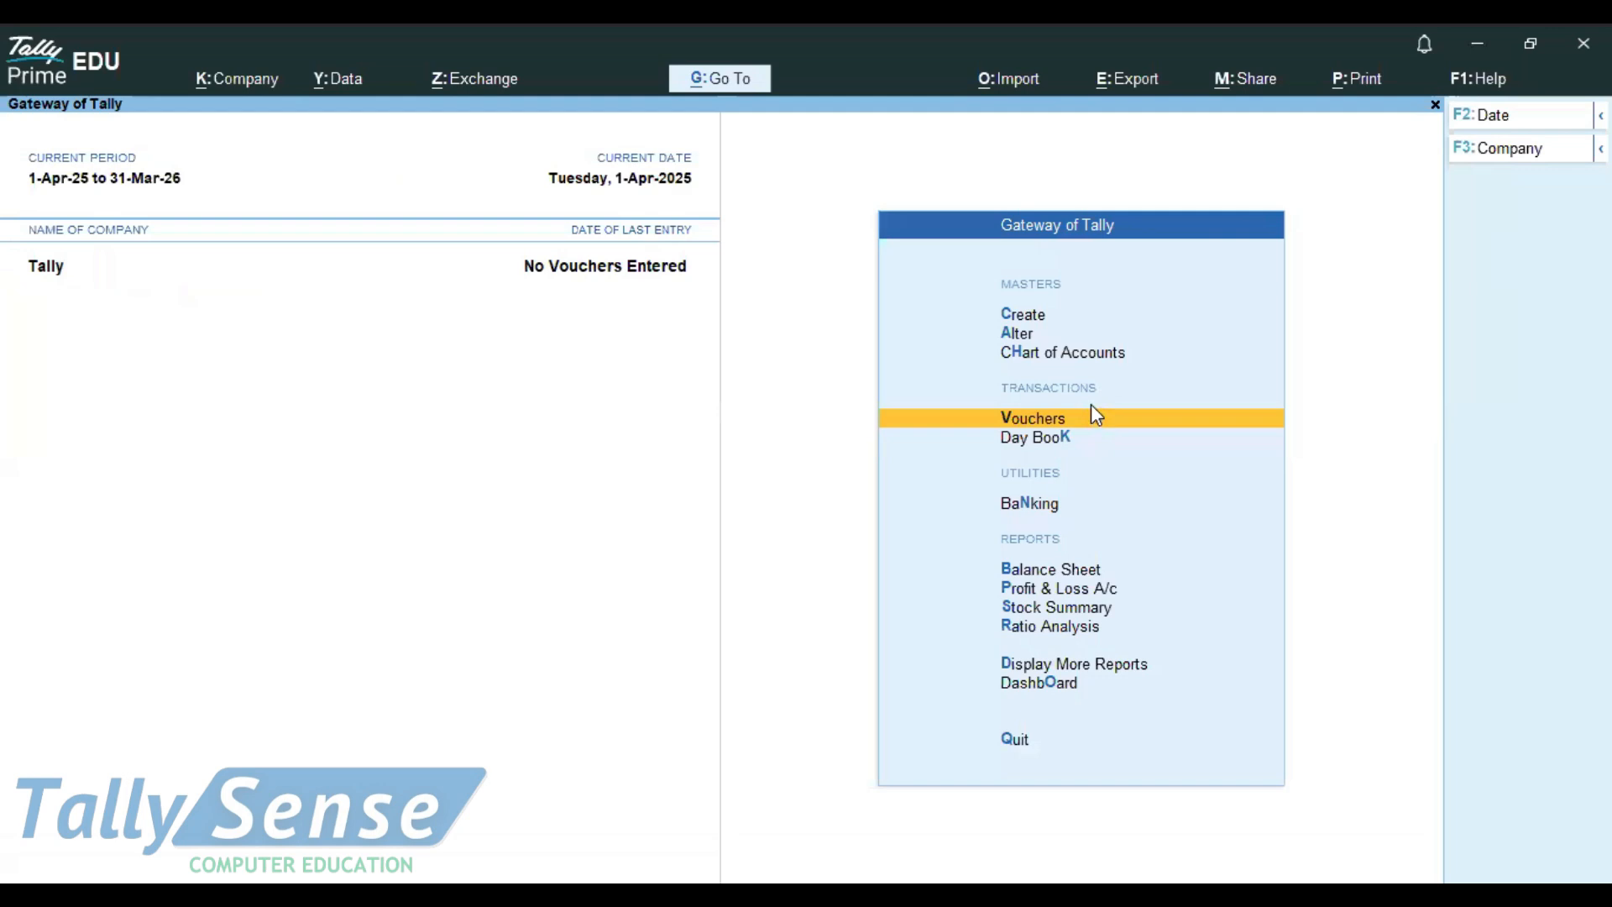
left_click(1018, 417)
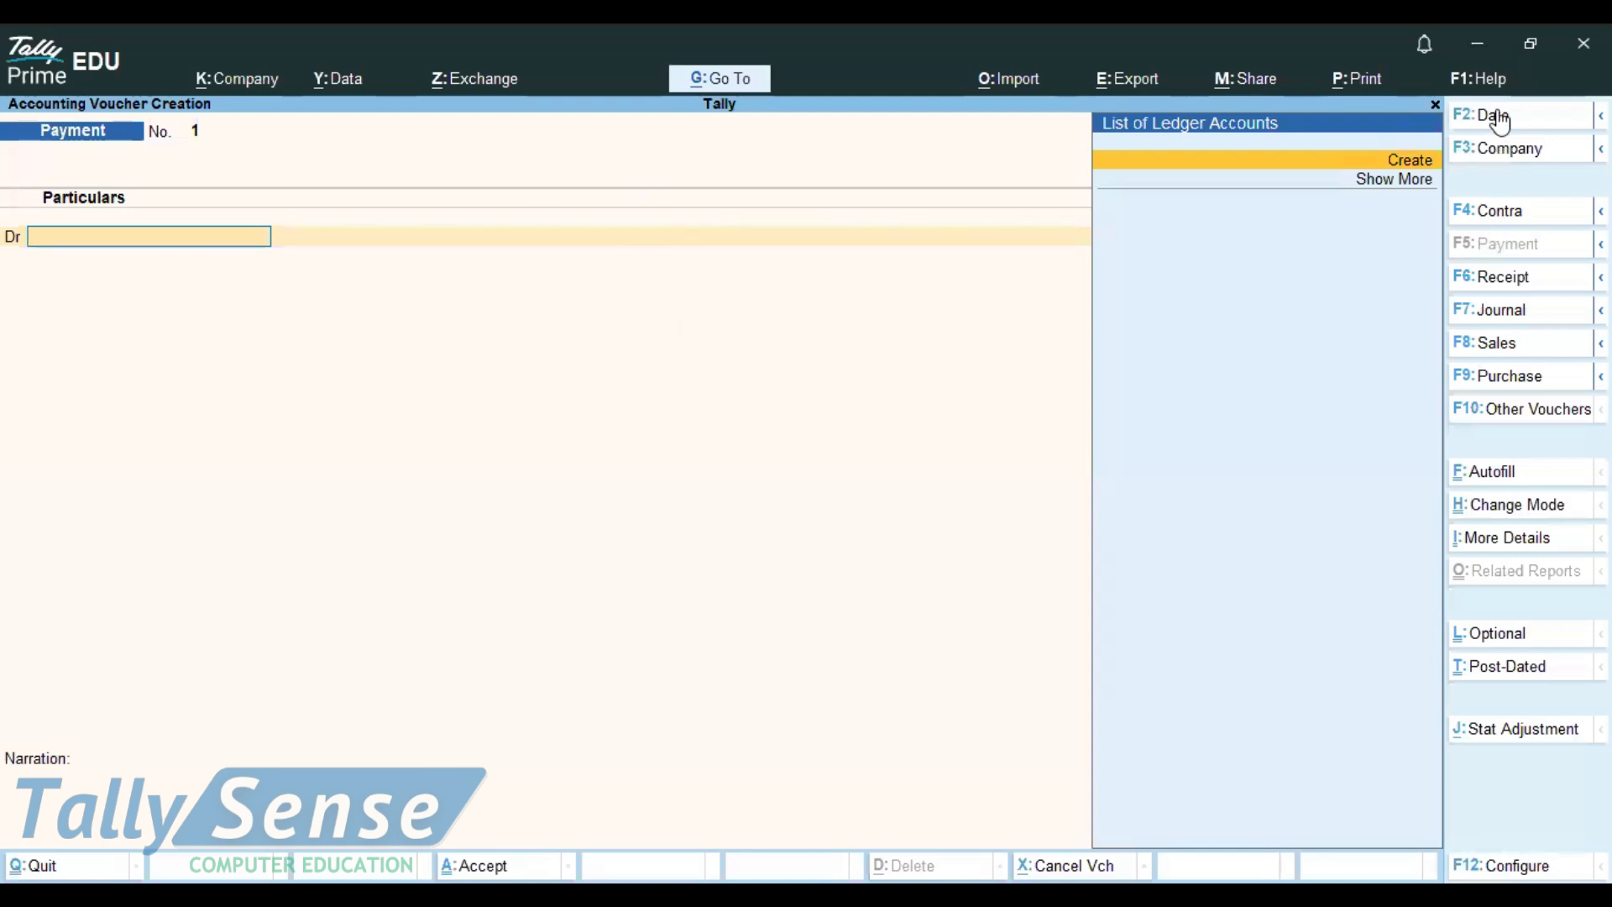
left_click(1495, 288)
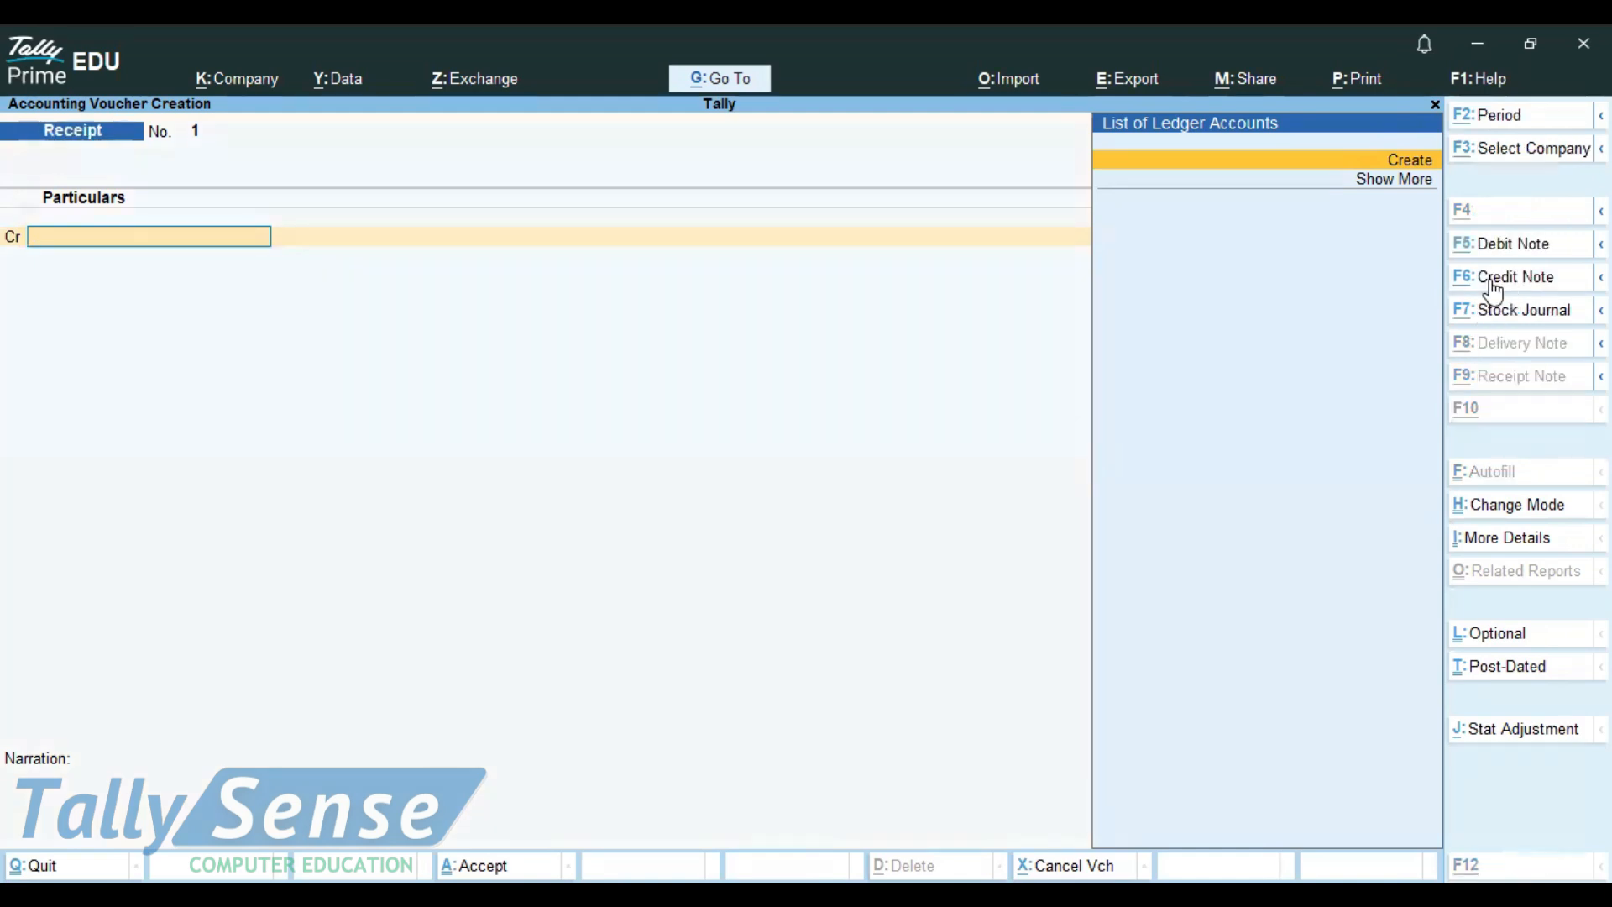
key("alt+Tab")
left_click_drag(611, 182, 166, 161)
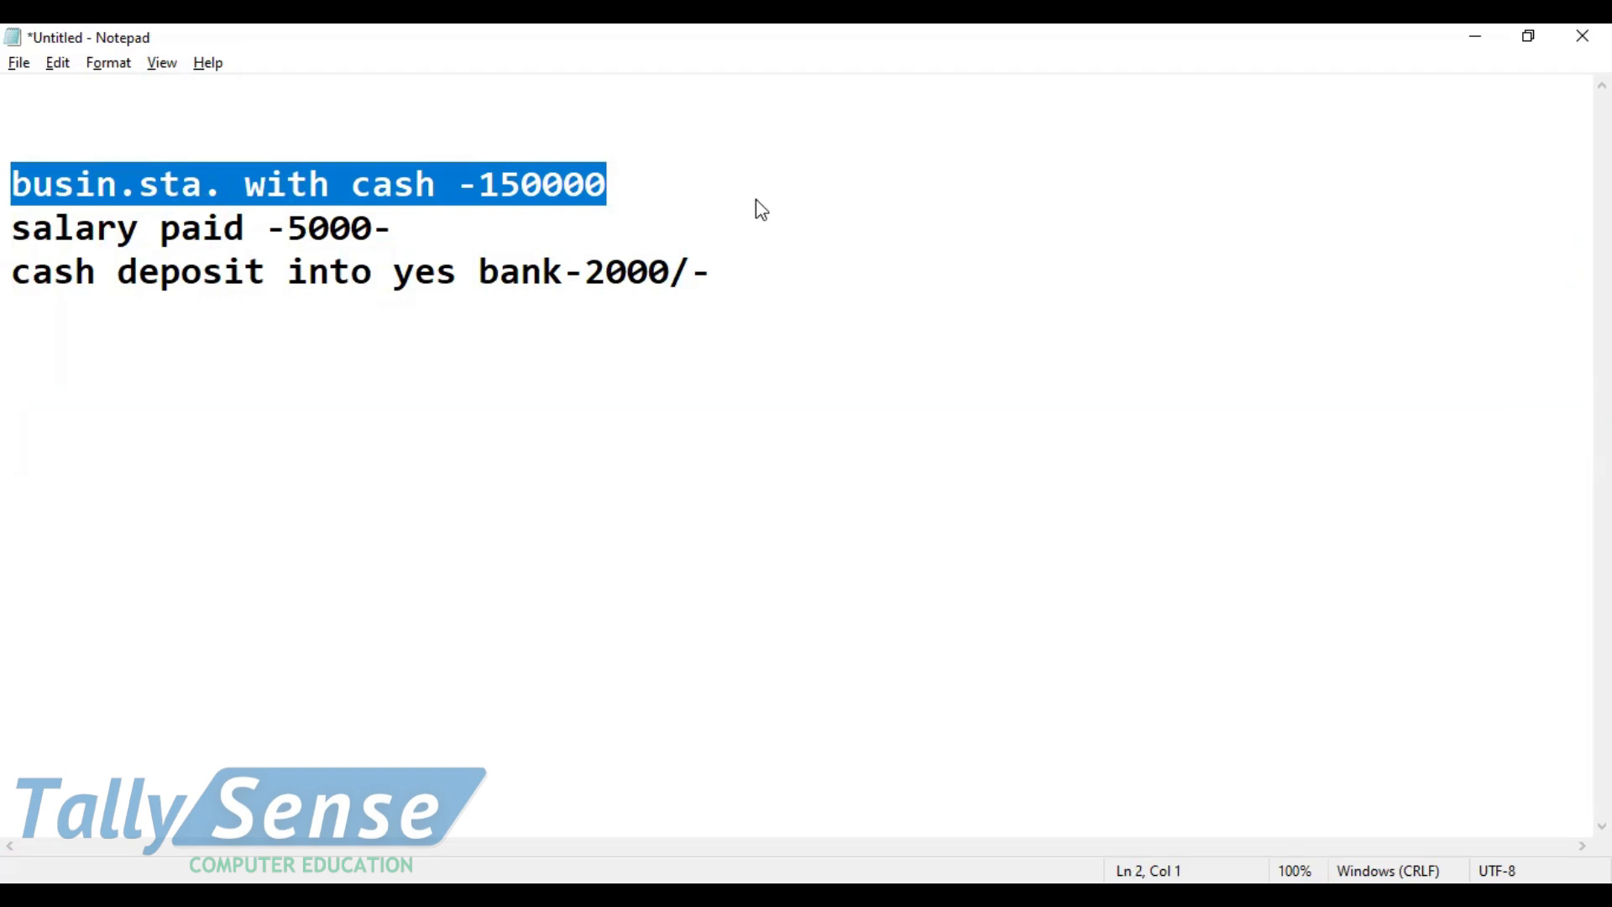
Step: Create a Capital ledger under the Capital Account group
key("alt+Tab")
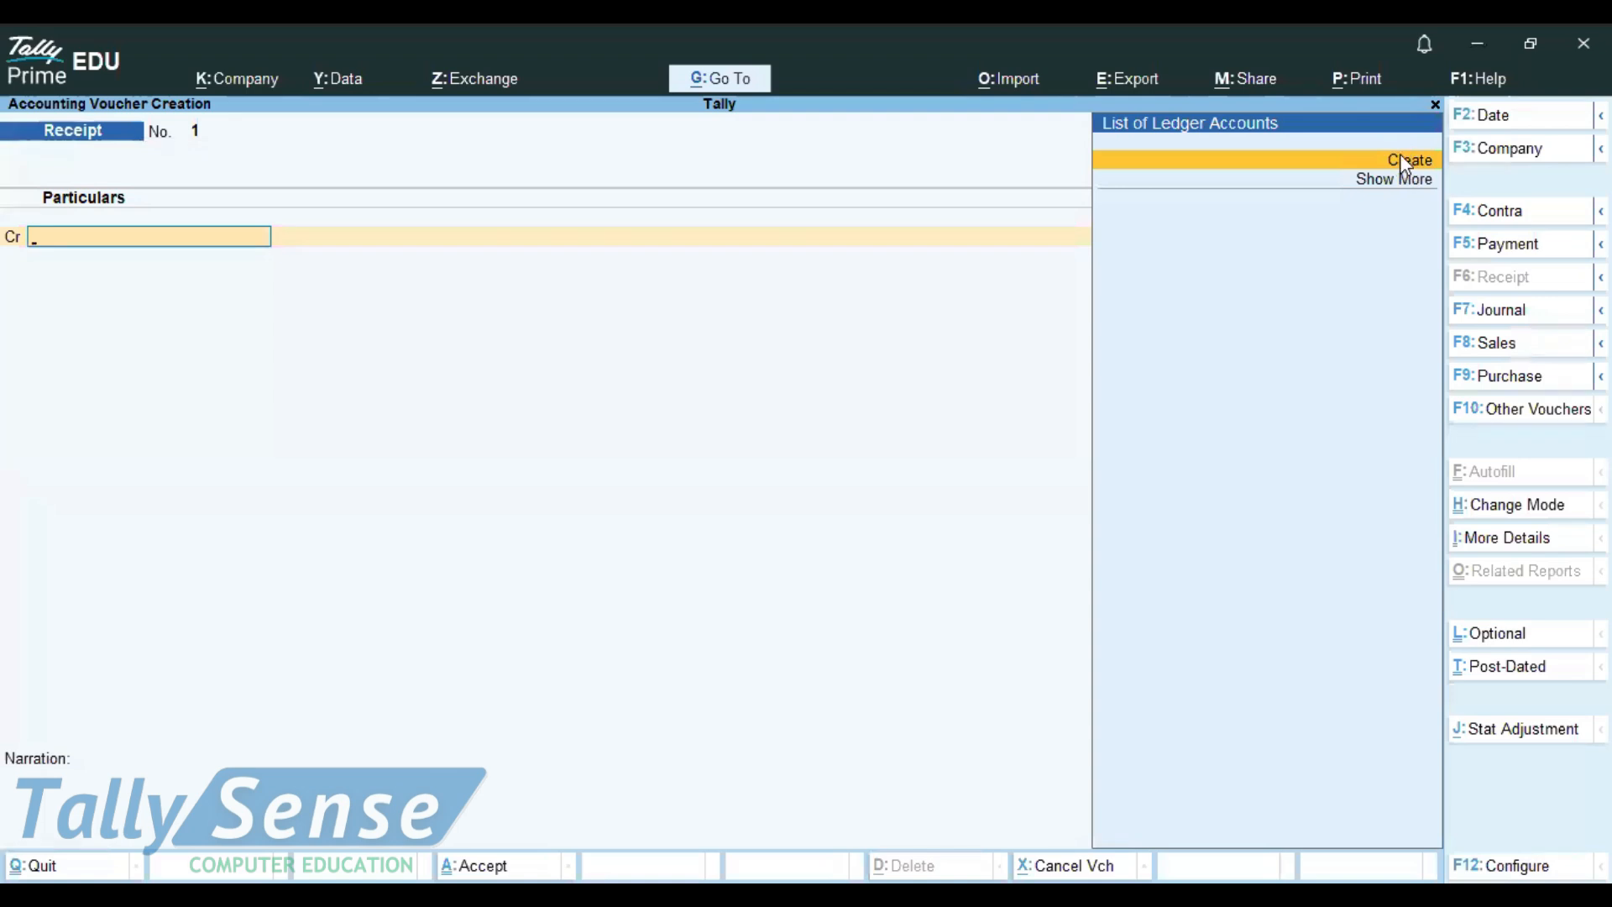
left_click(1400, 159)
type("Capital")
key("Return")
key("Return")
type("C")
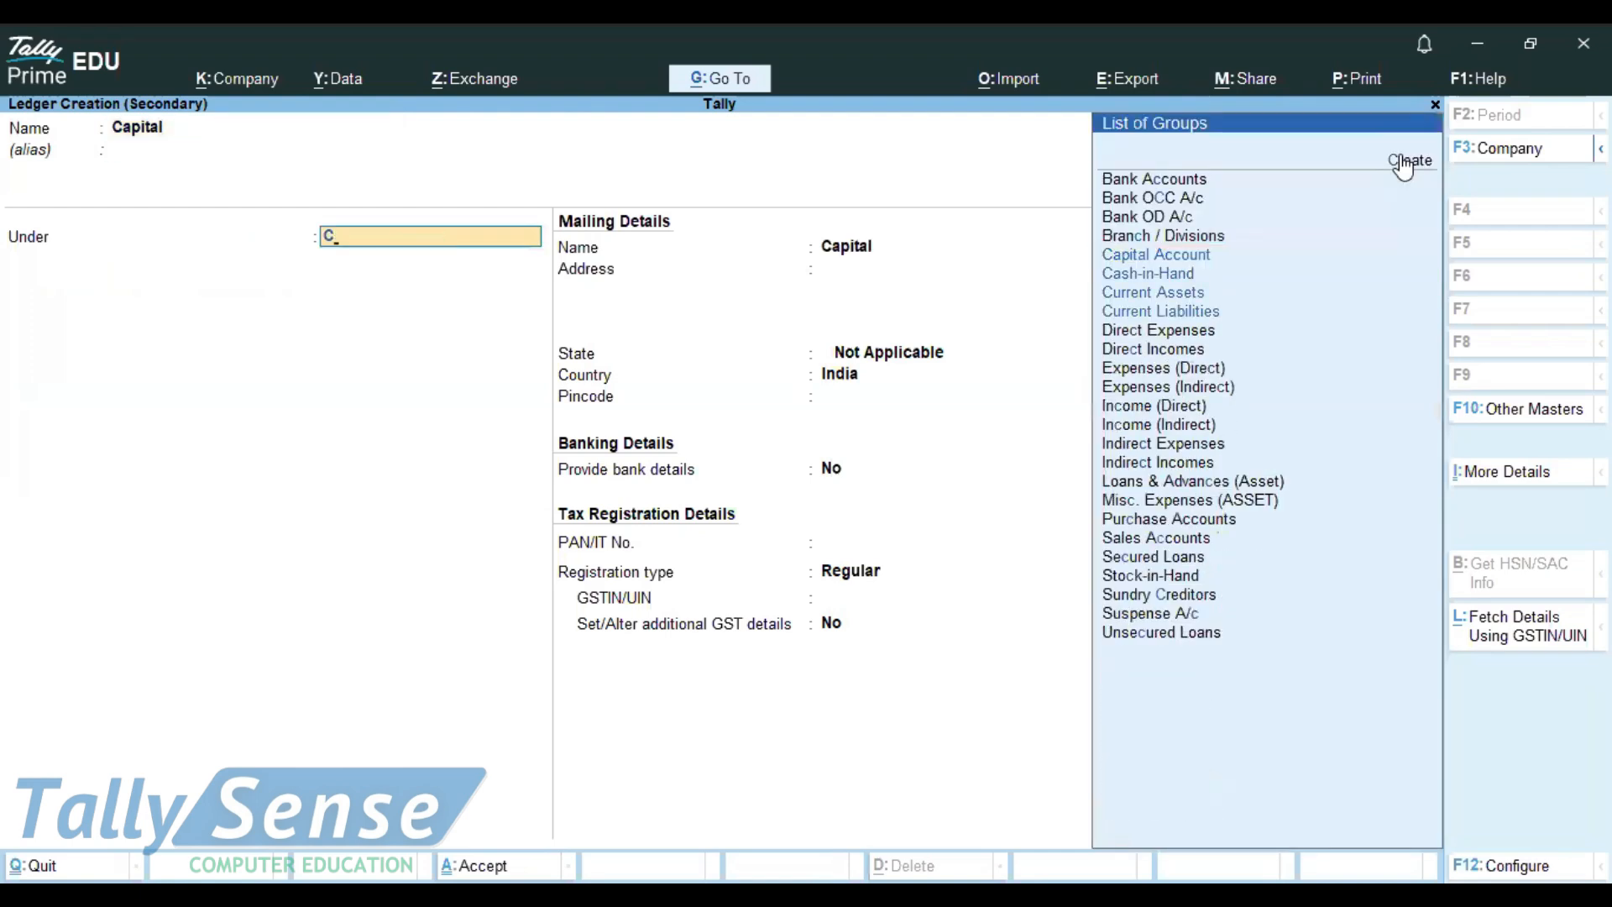
key("Return")
key("ctrl+a")
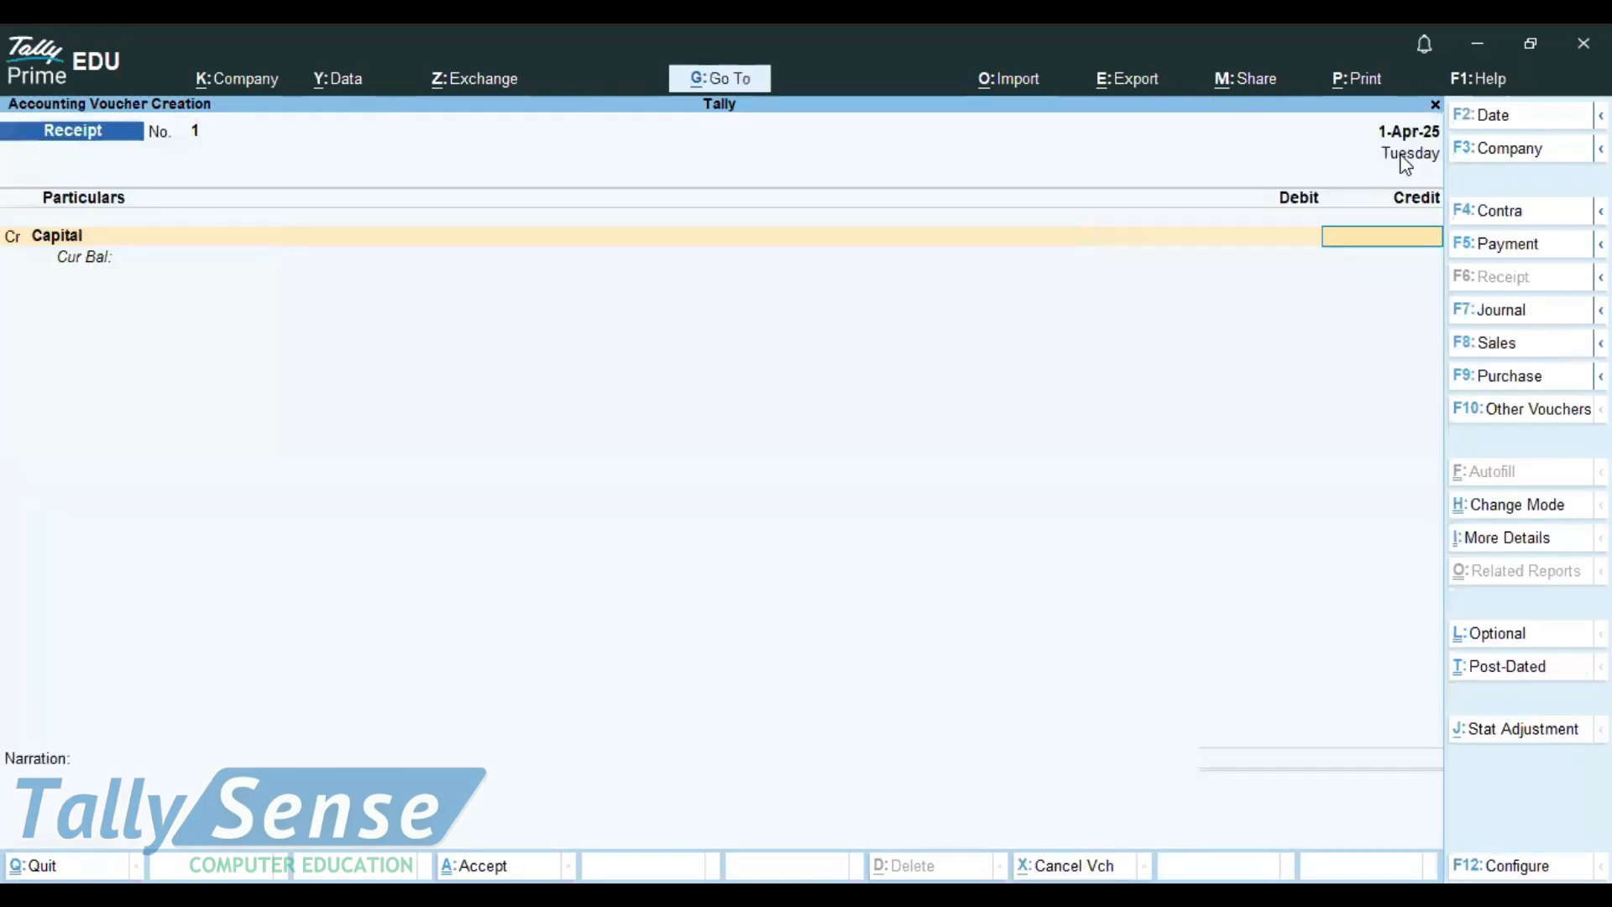
Step: Credit Capital 1,50,000, debit Cash, and save Receipt voucher 1
type("150000")
key("Return")
type("Cas")
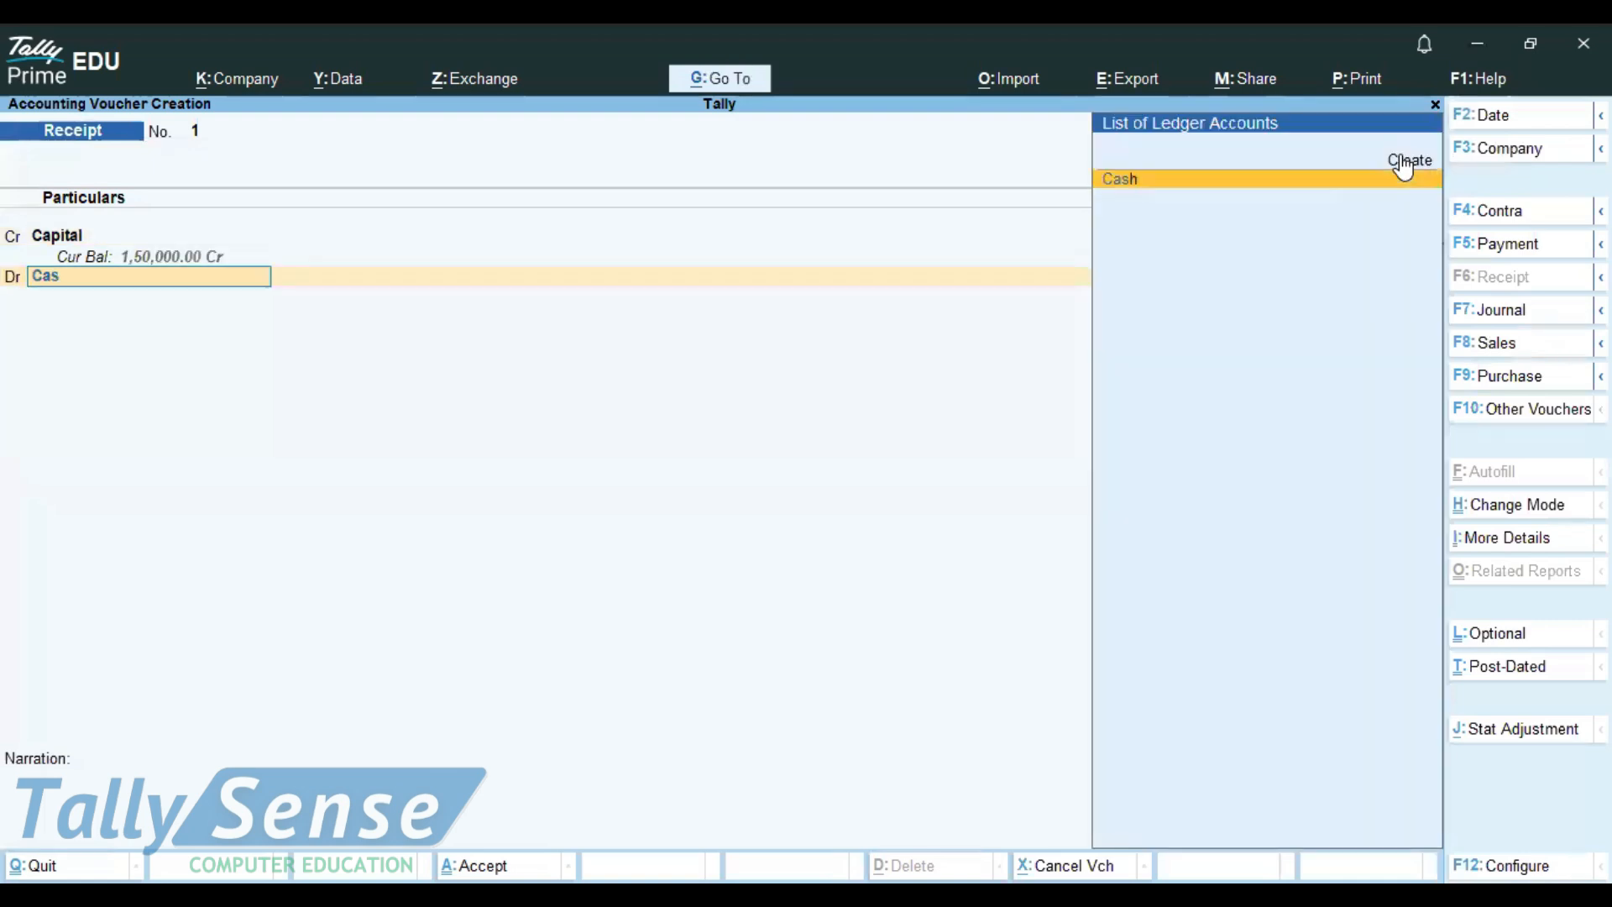
key("Return")
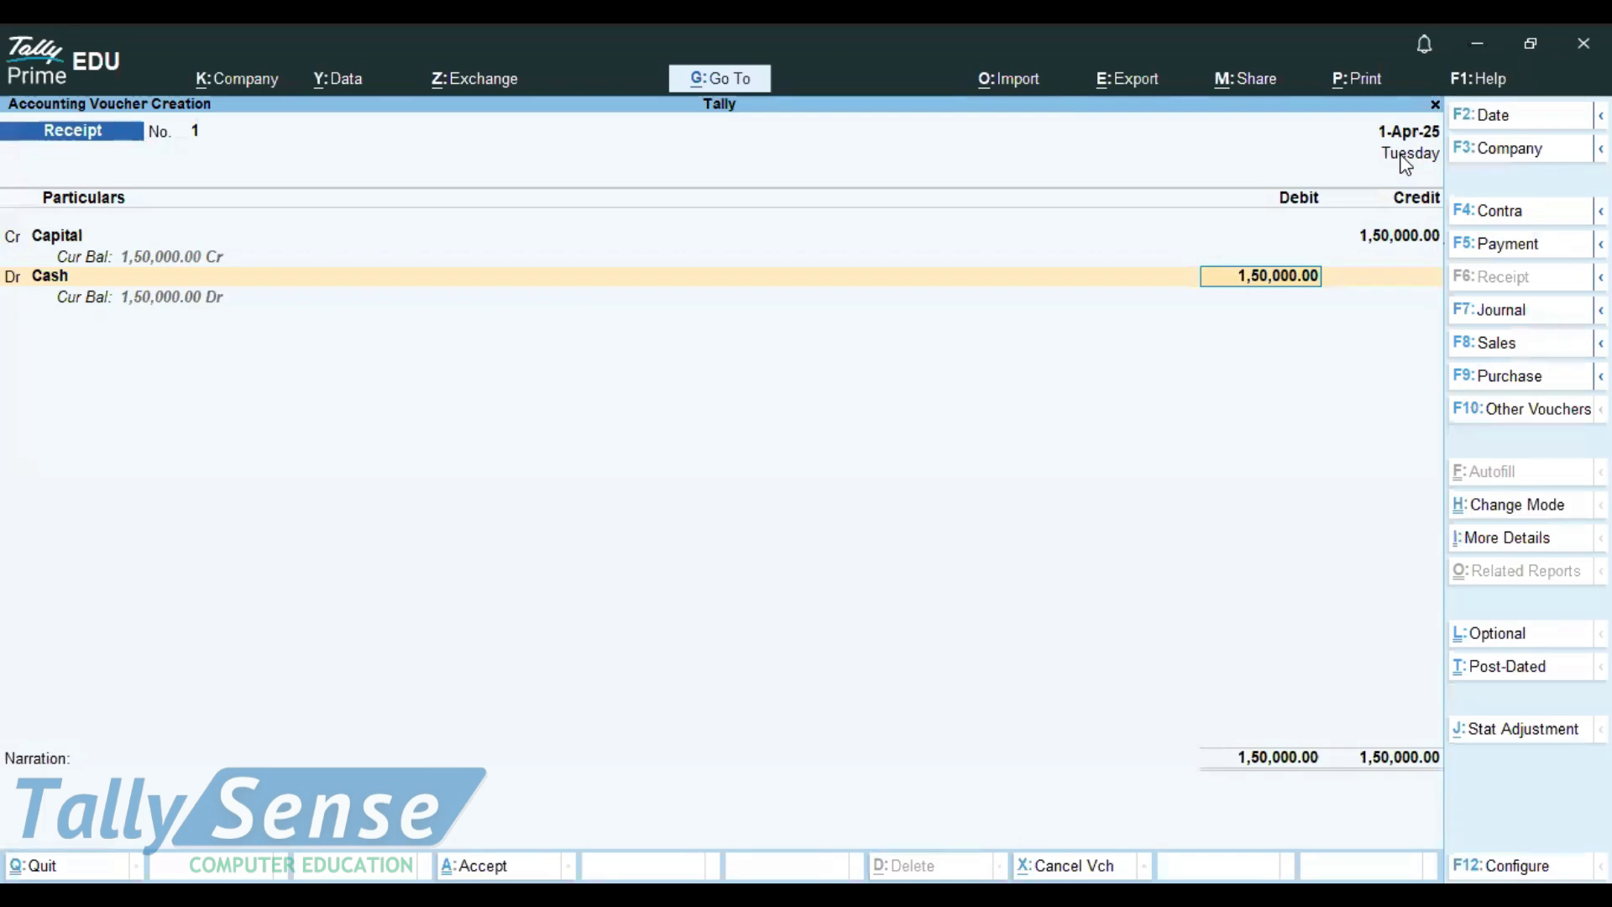
key("ctrl+a")
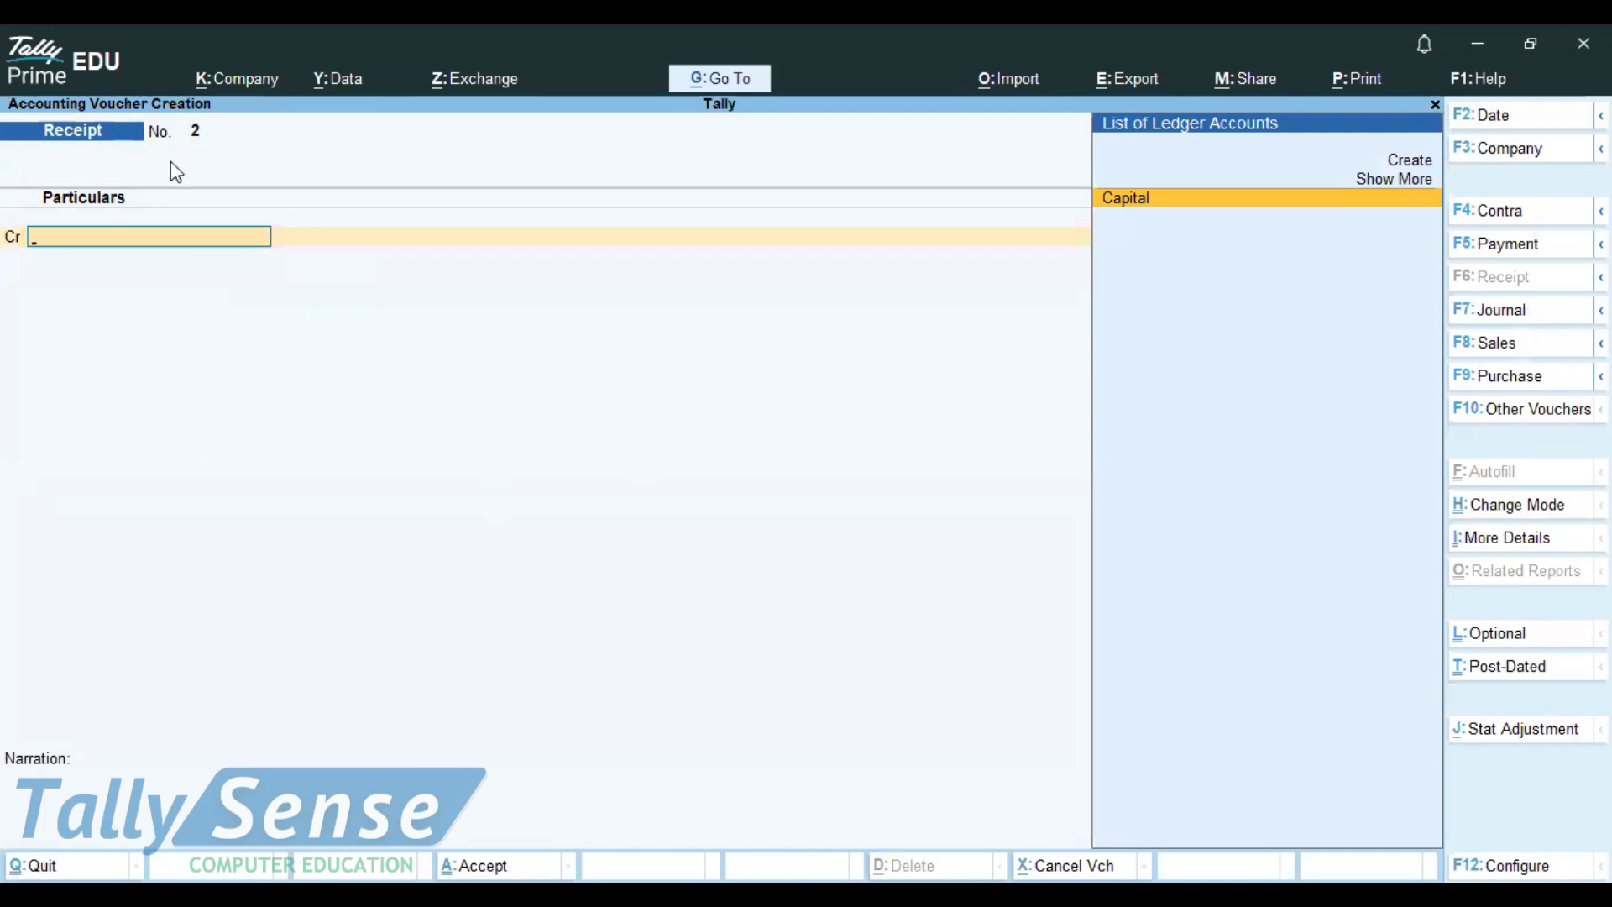
Step: Select the salary line in the notes and switch Tally to a Payment voucher
key("ctrl")
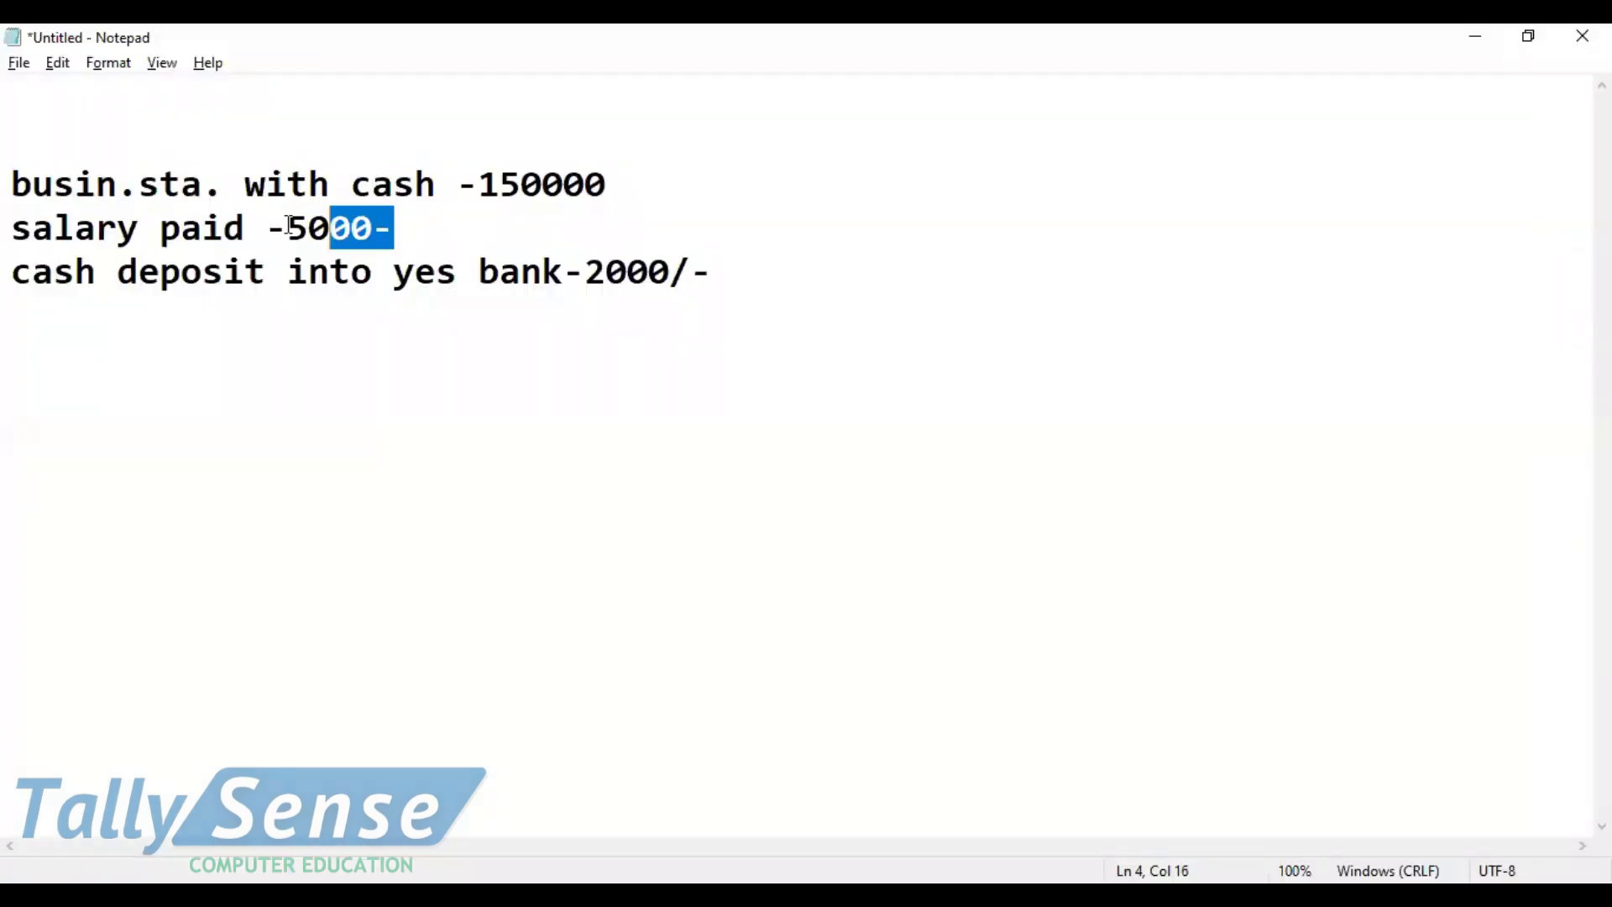
left_click_drag(330, 229, 12, 229)
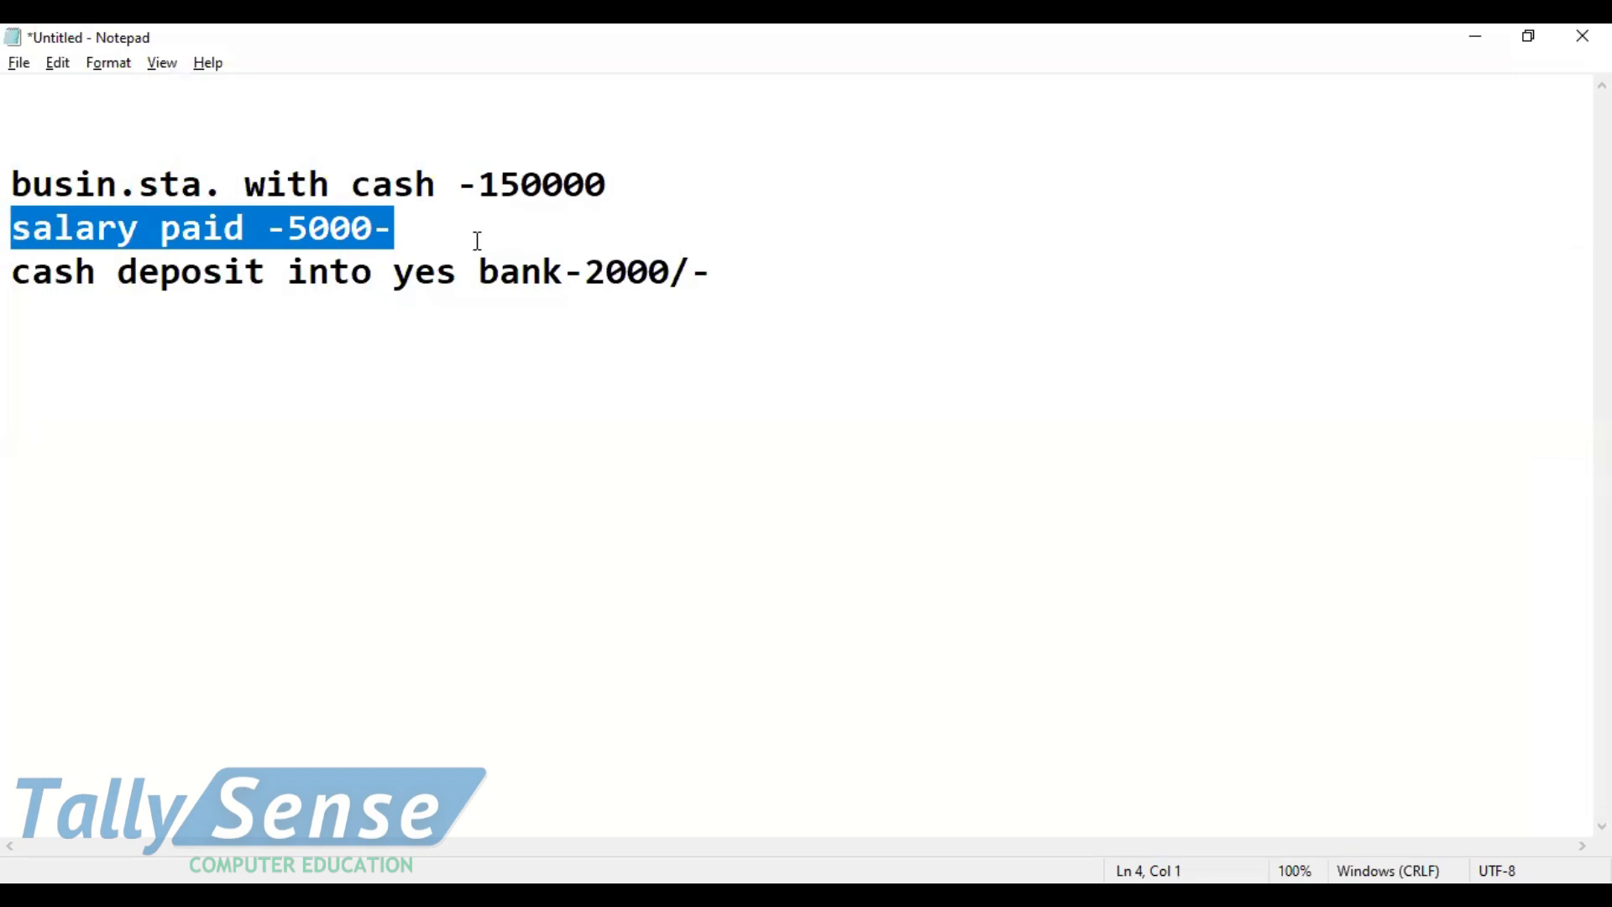
key("alt+Tab")
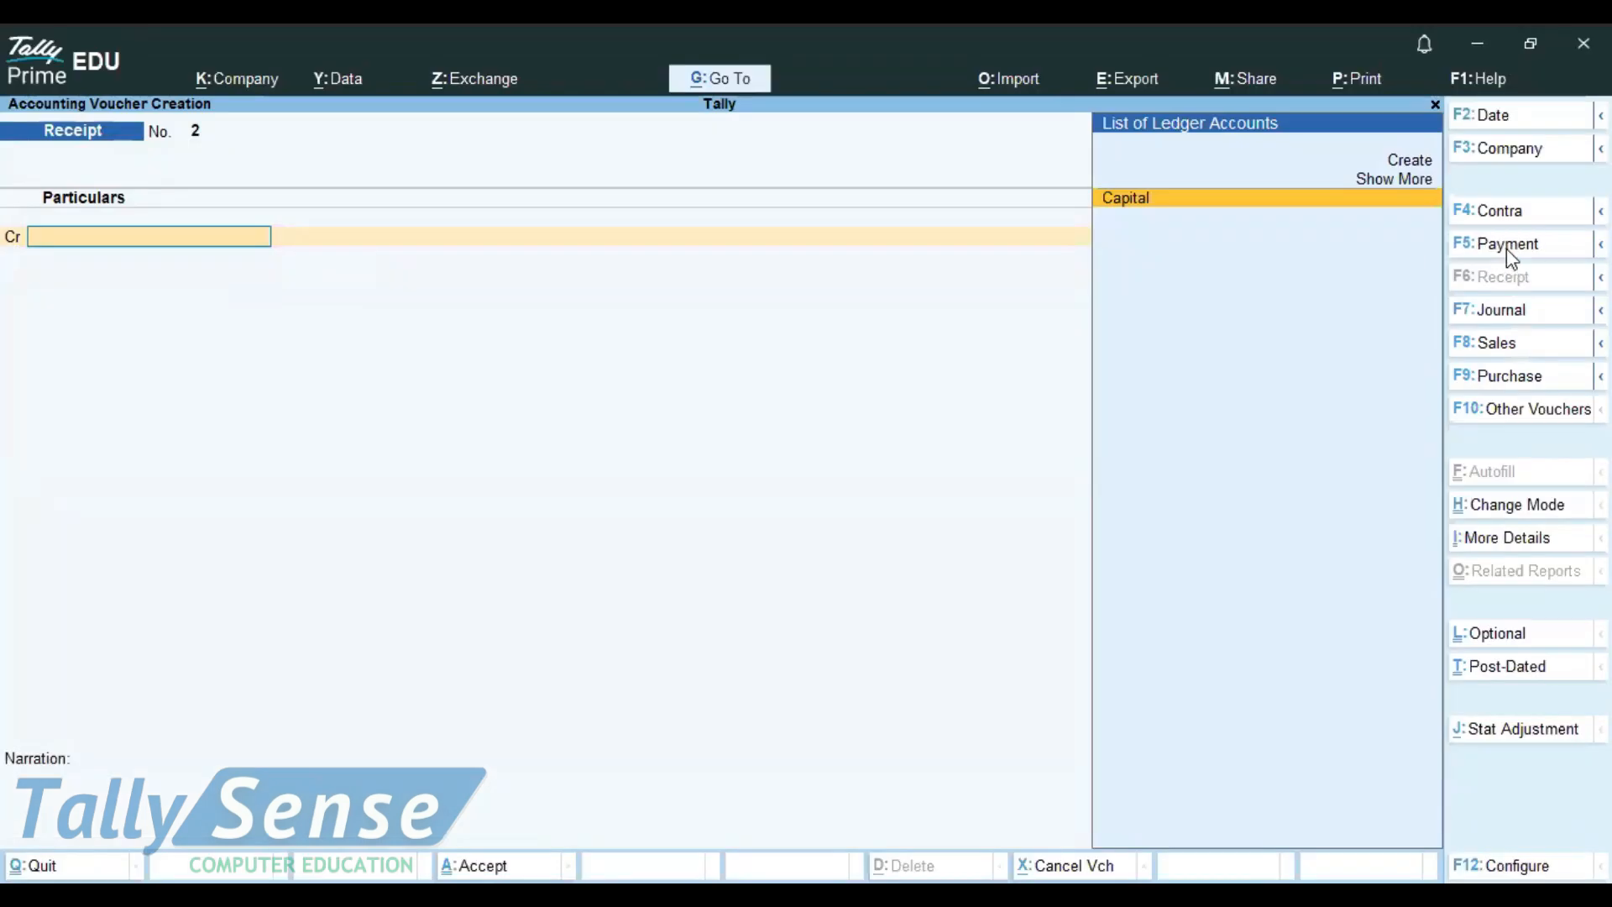
left_click(1494, 249)
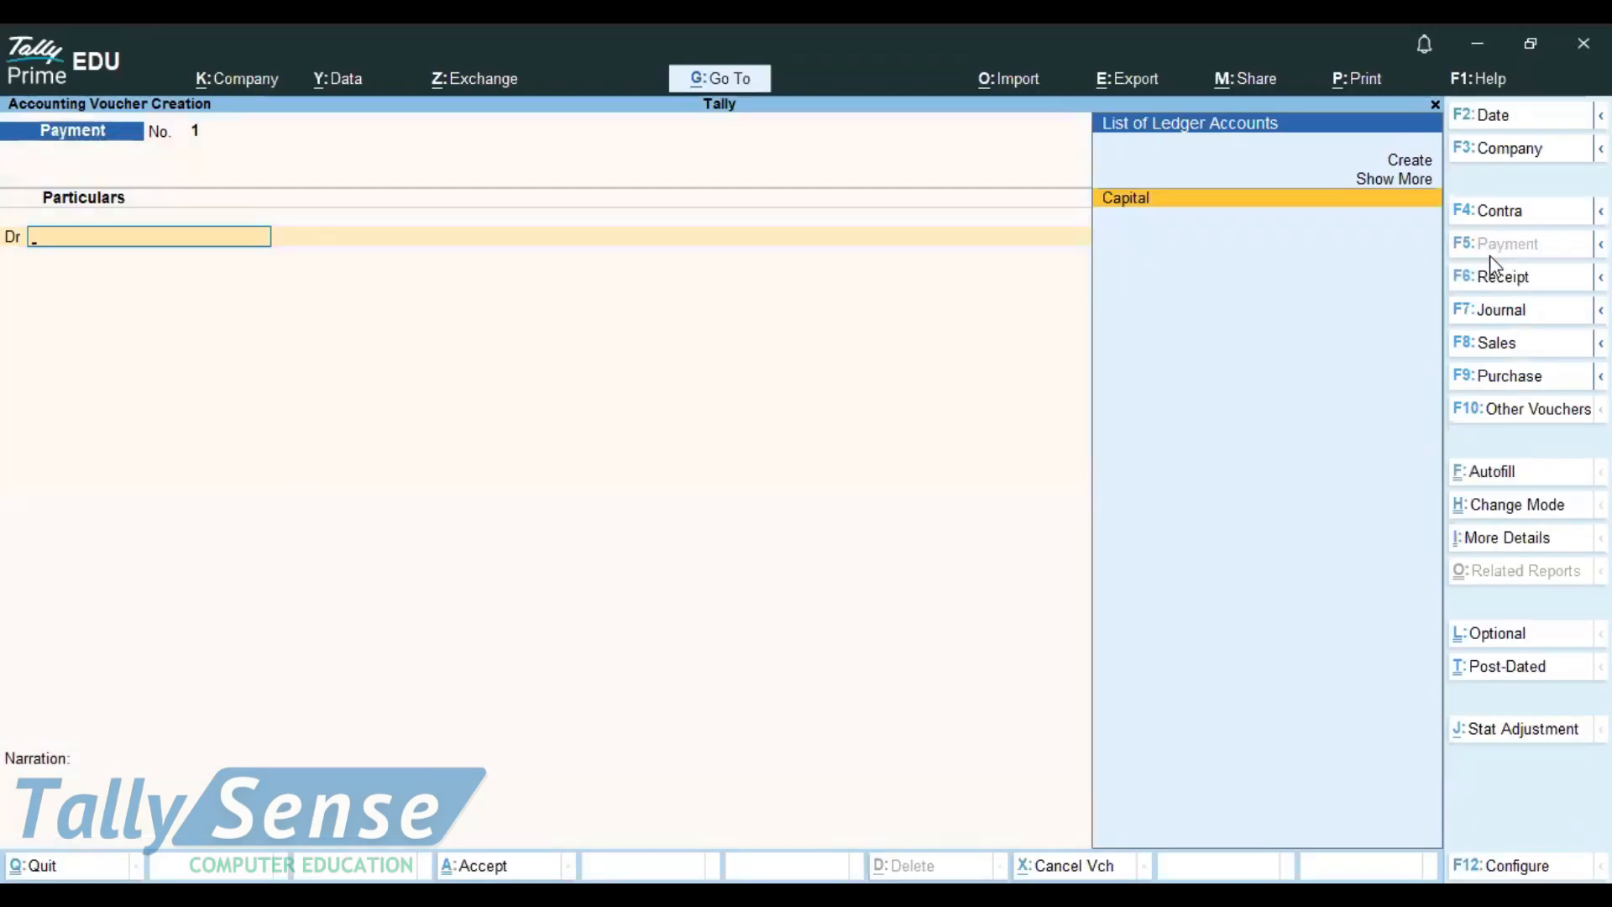
Step: Create a Salary ledger under Indirect Expenses
key("Up")
key("Up")
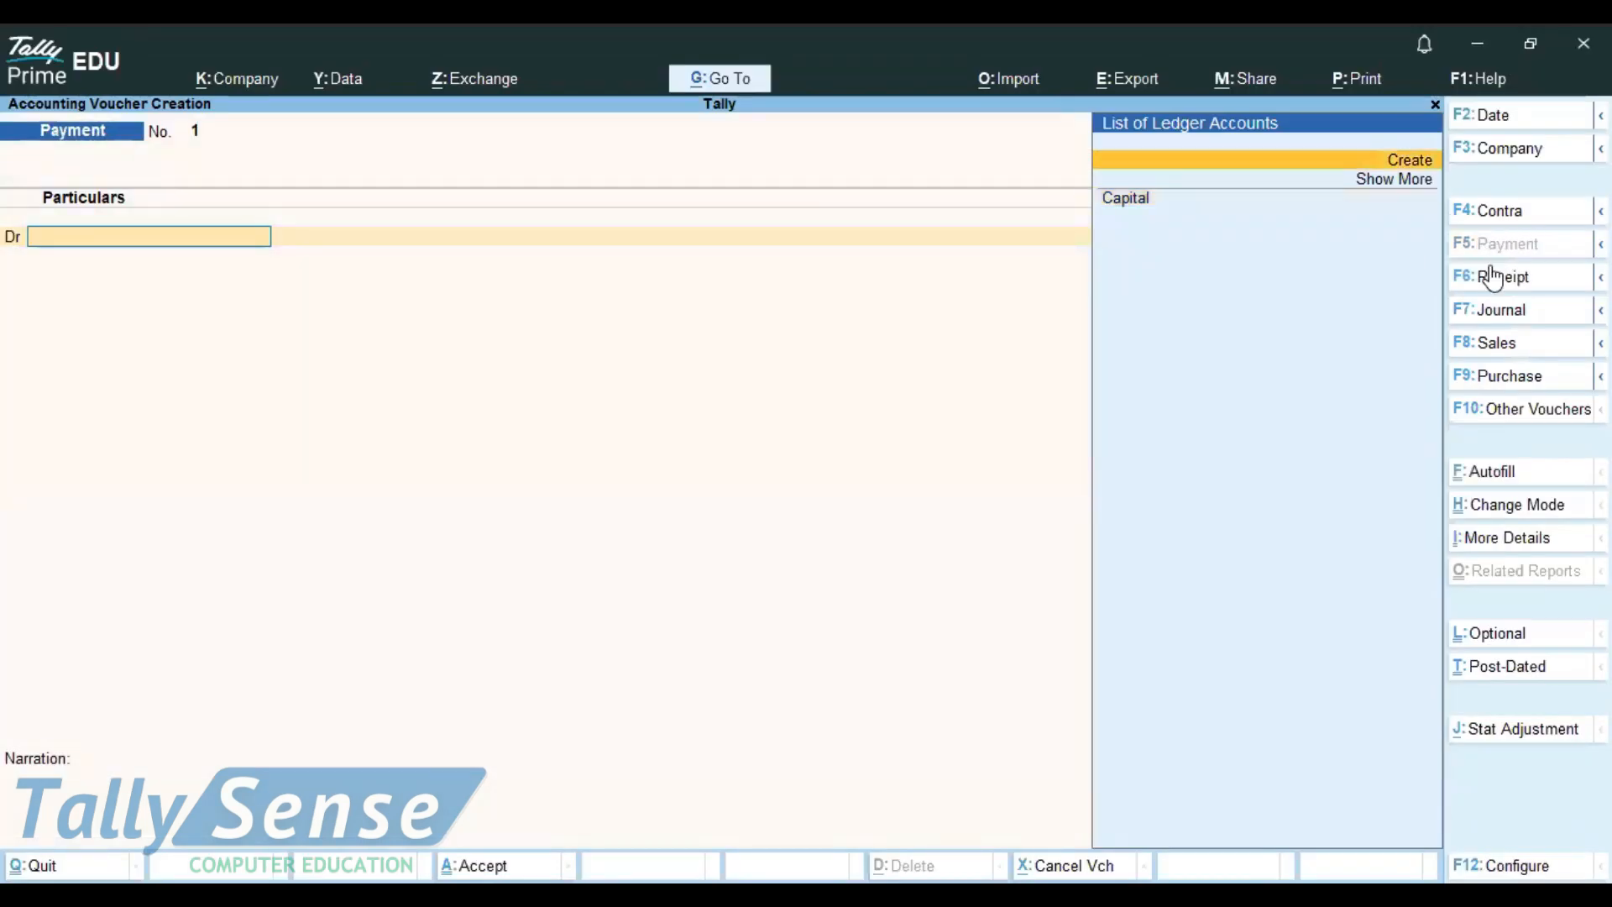
left_click(1416, 168)
type("Sala")
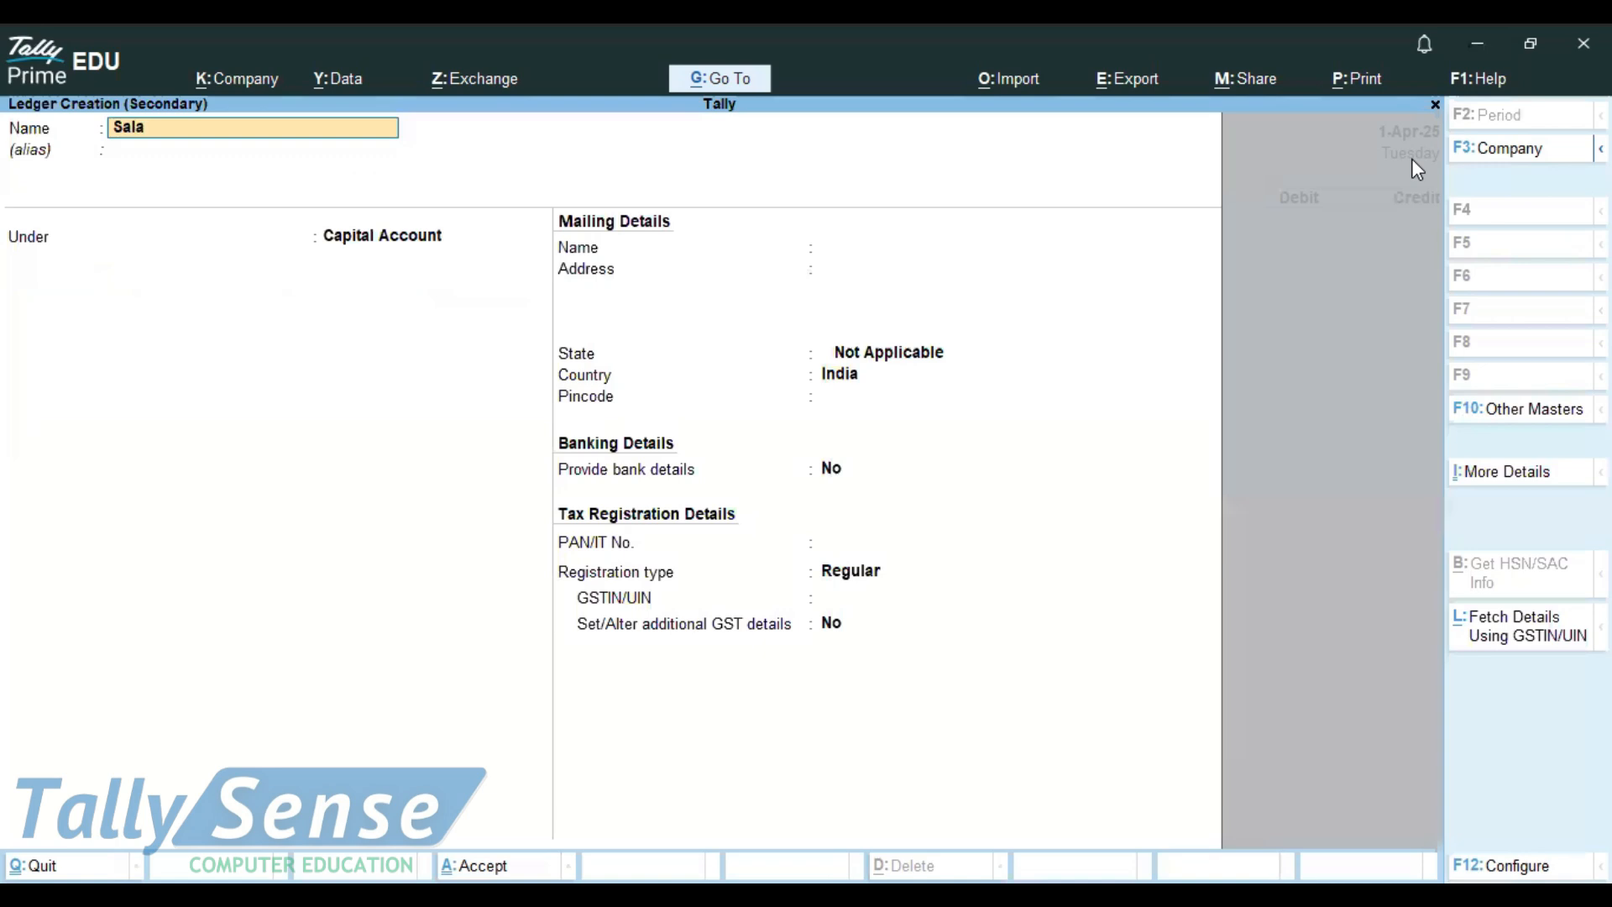
type("ry")
key("Return")
key("Return")
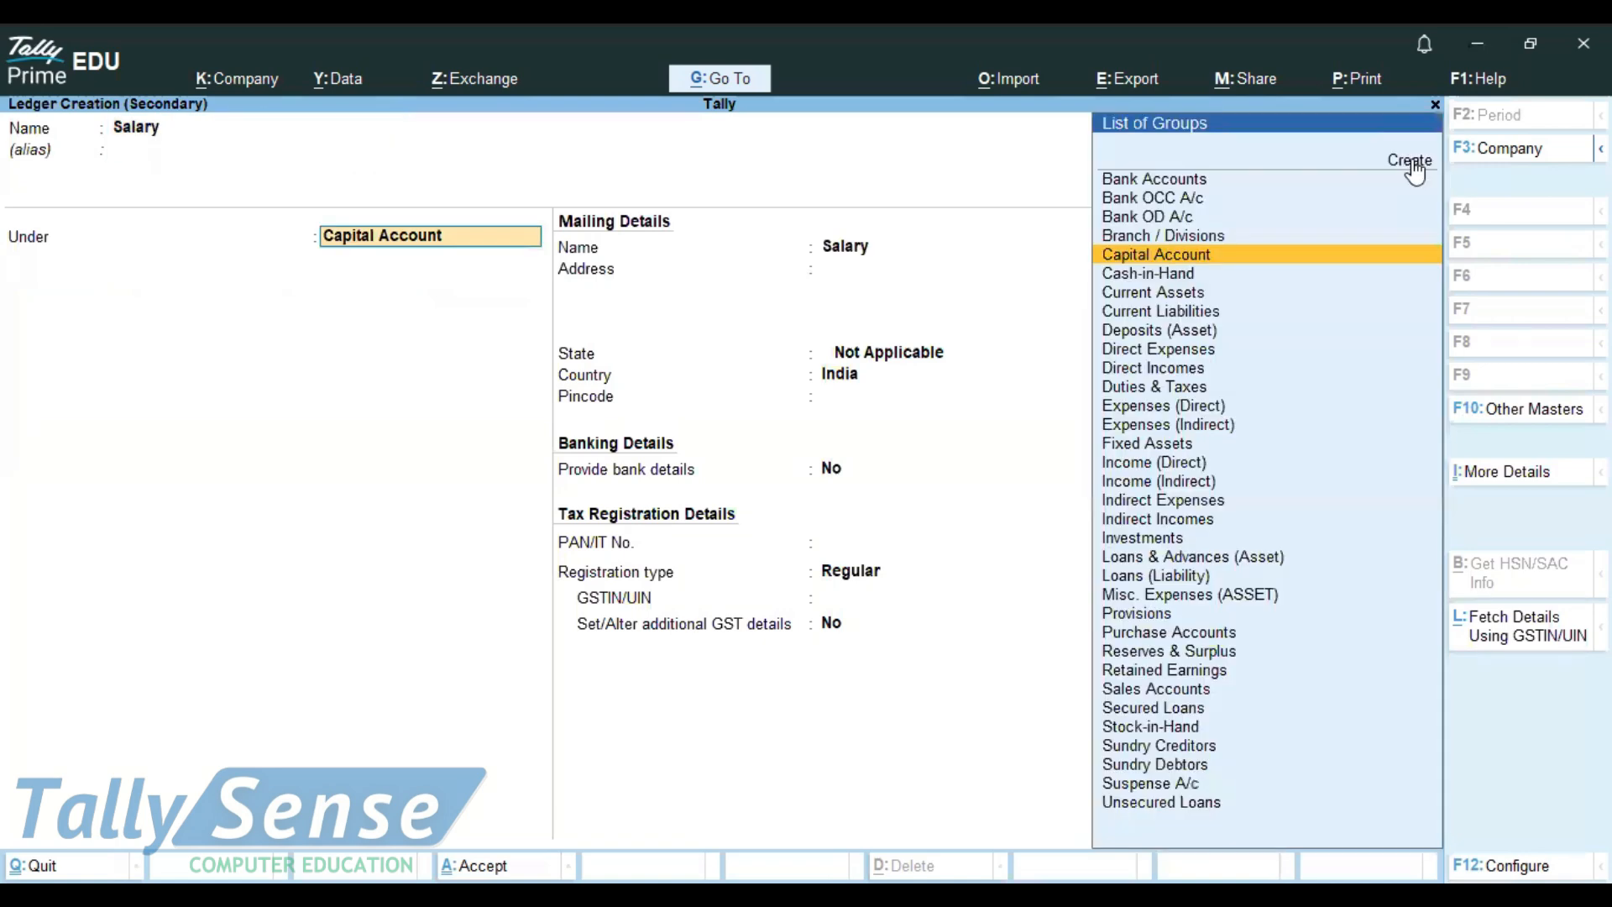
type("Ind")
key("Down")
key("Down")
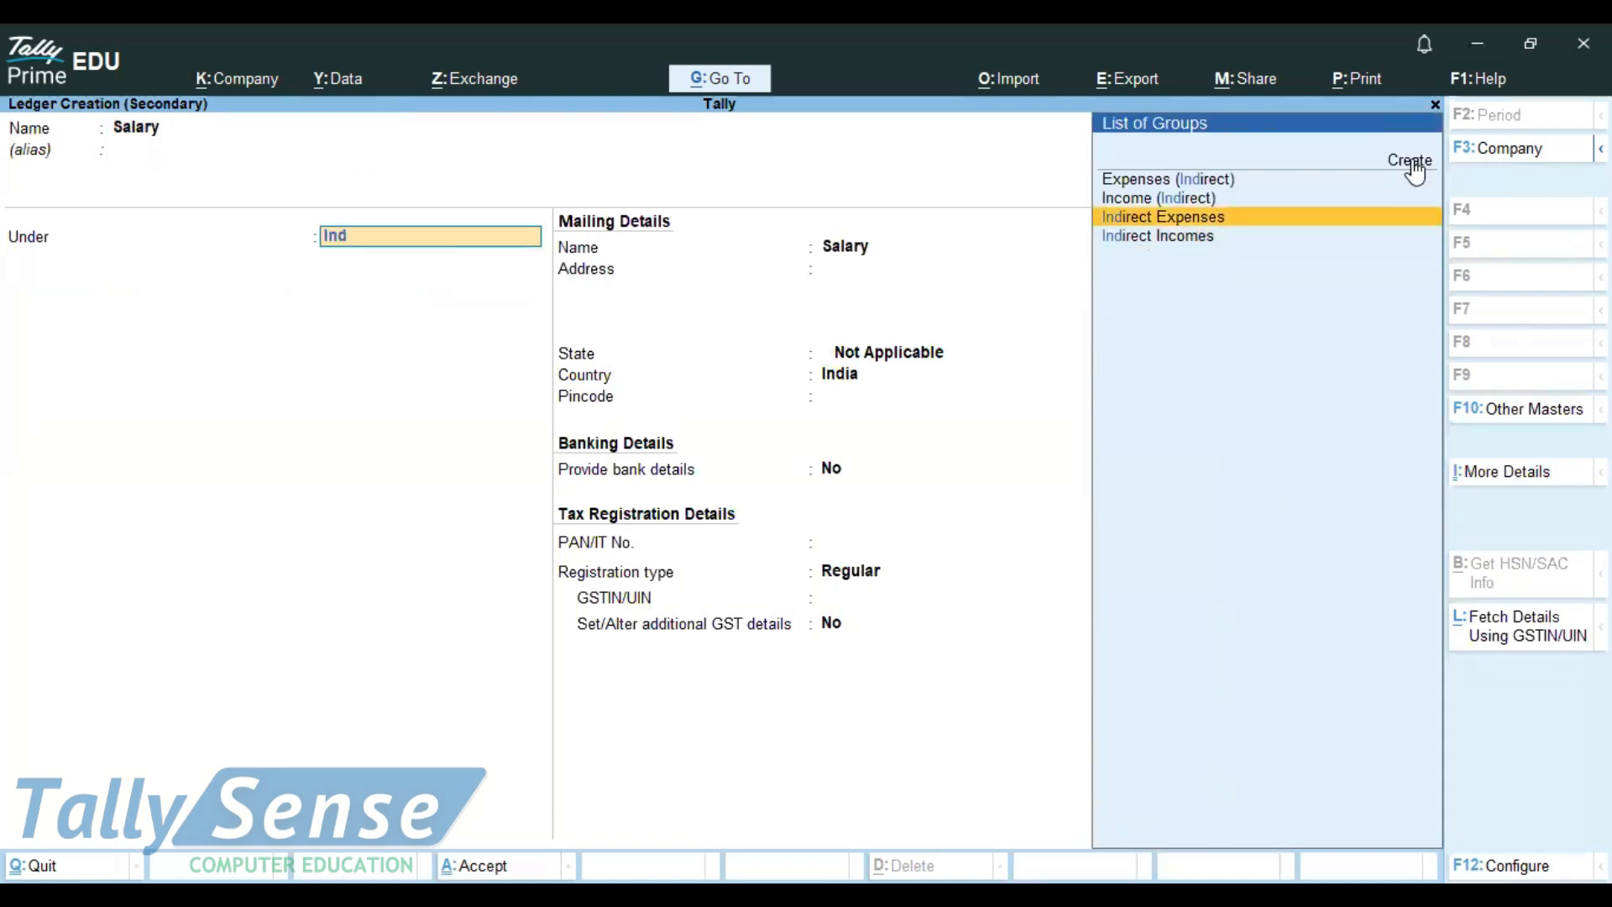
key("Return")
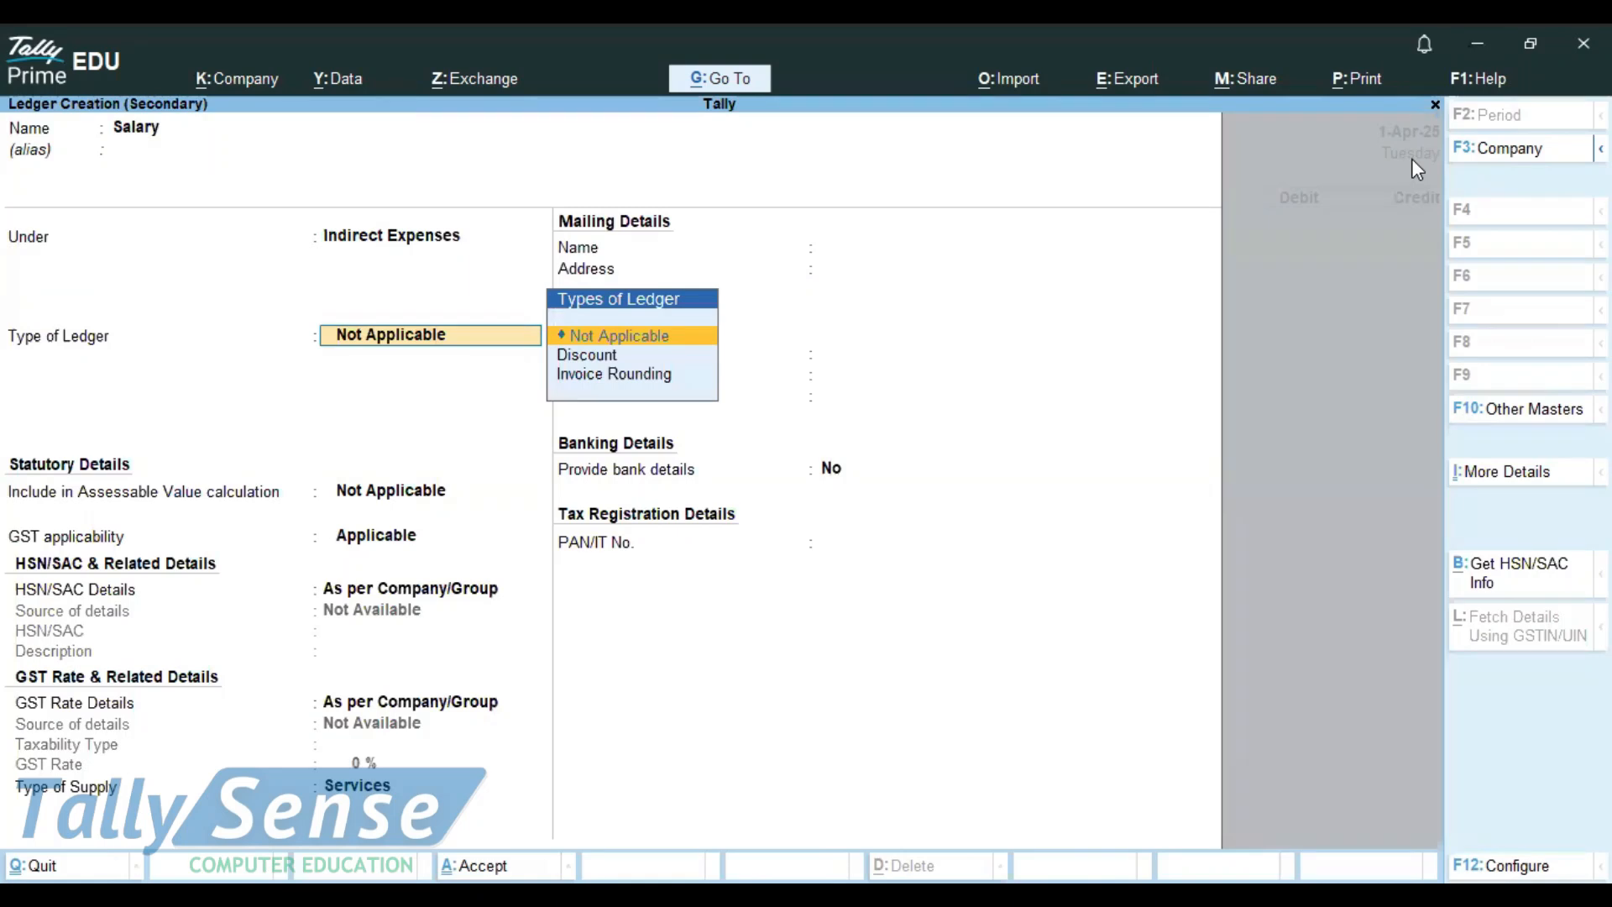
key("ctrl+a")
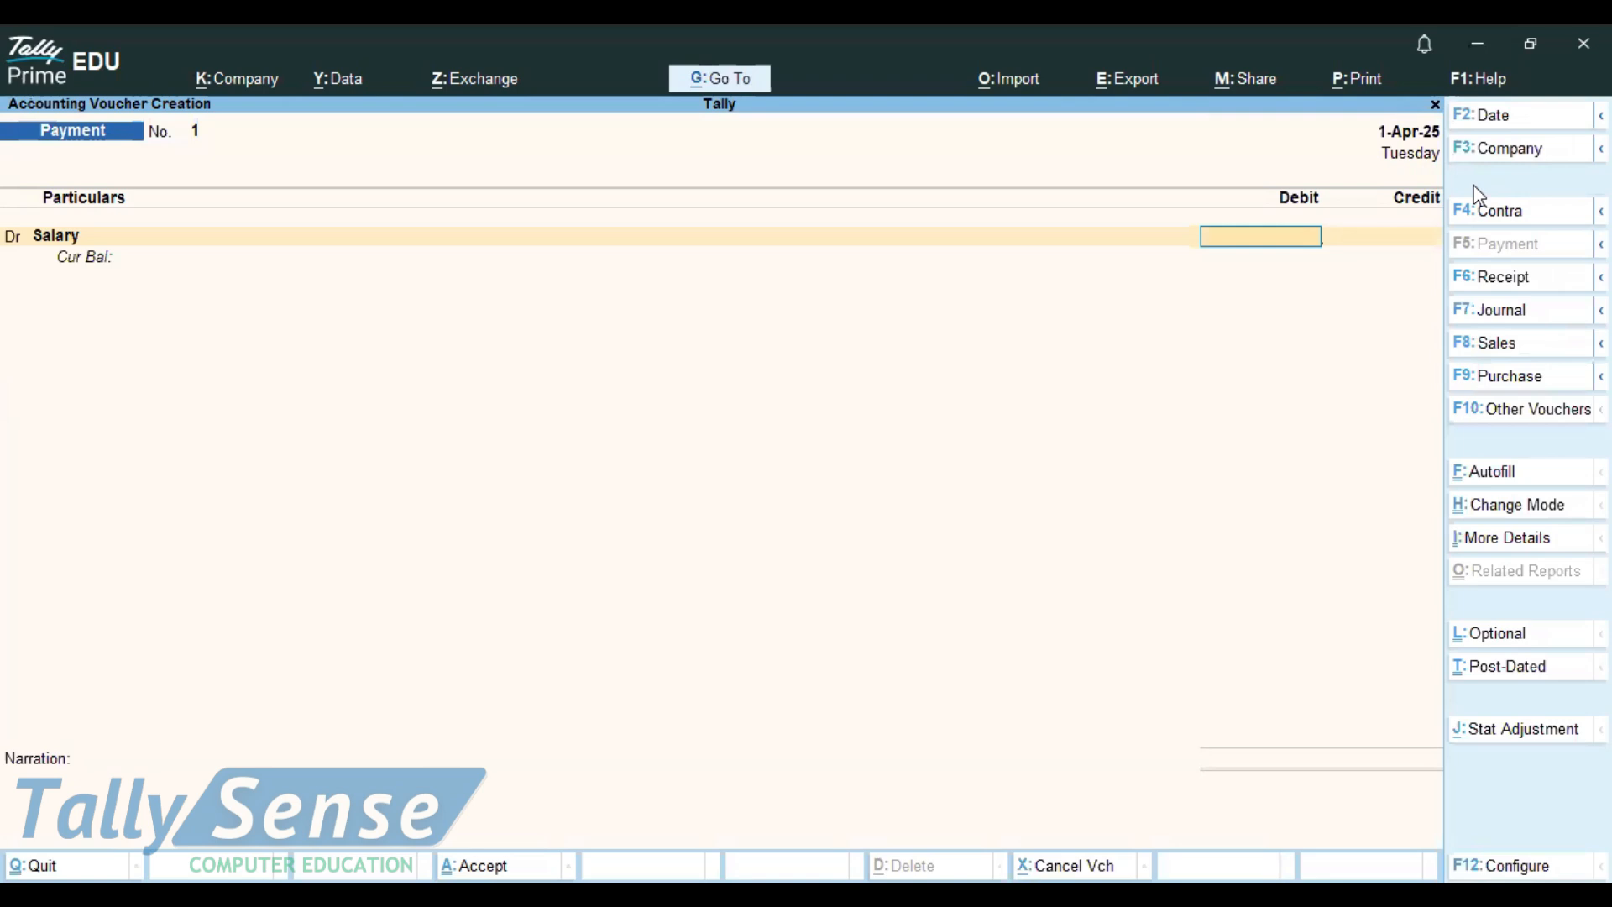
Step: Debit Salary 5,000, credit Cash, and save Payment voucher 1
key("alt")
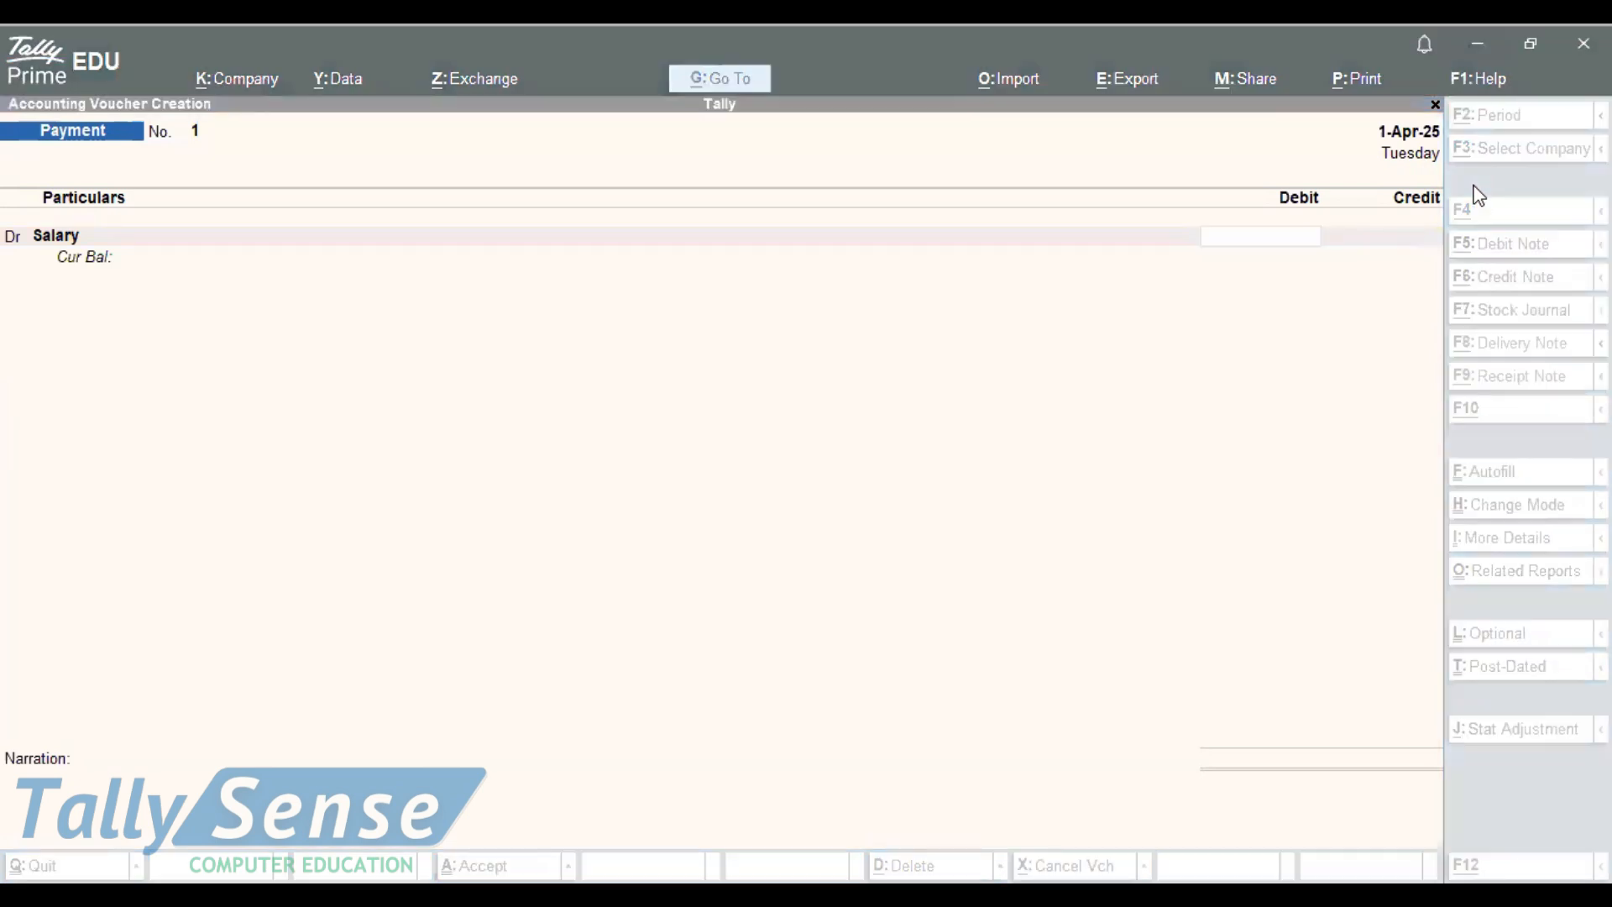
key("alt+Tab")
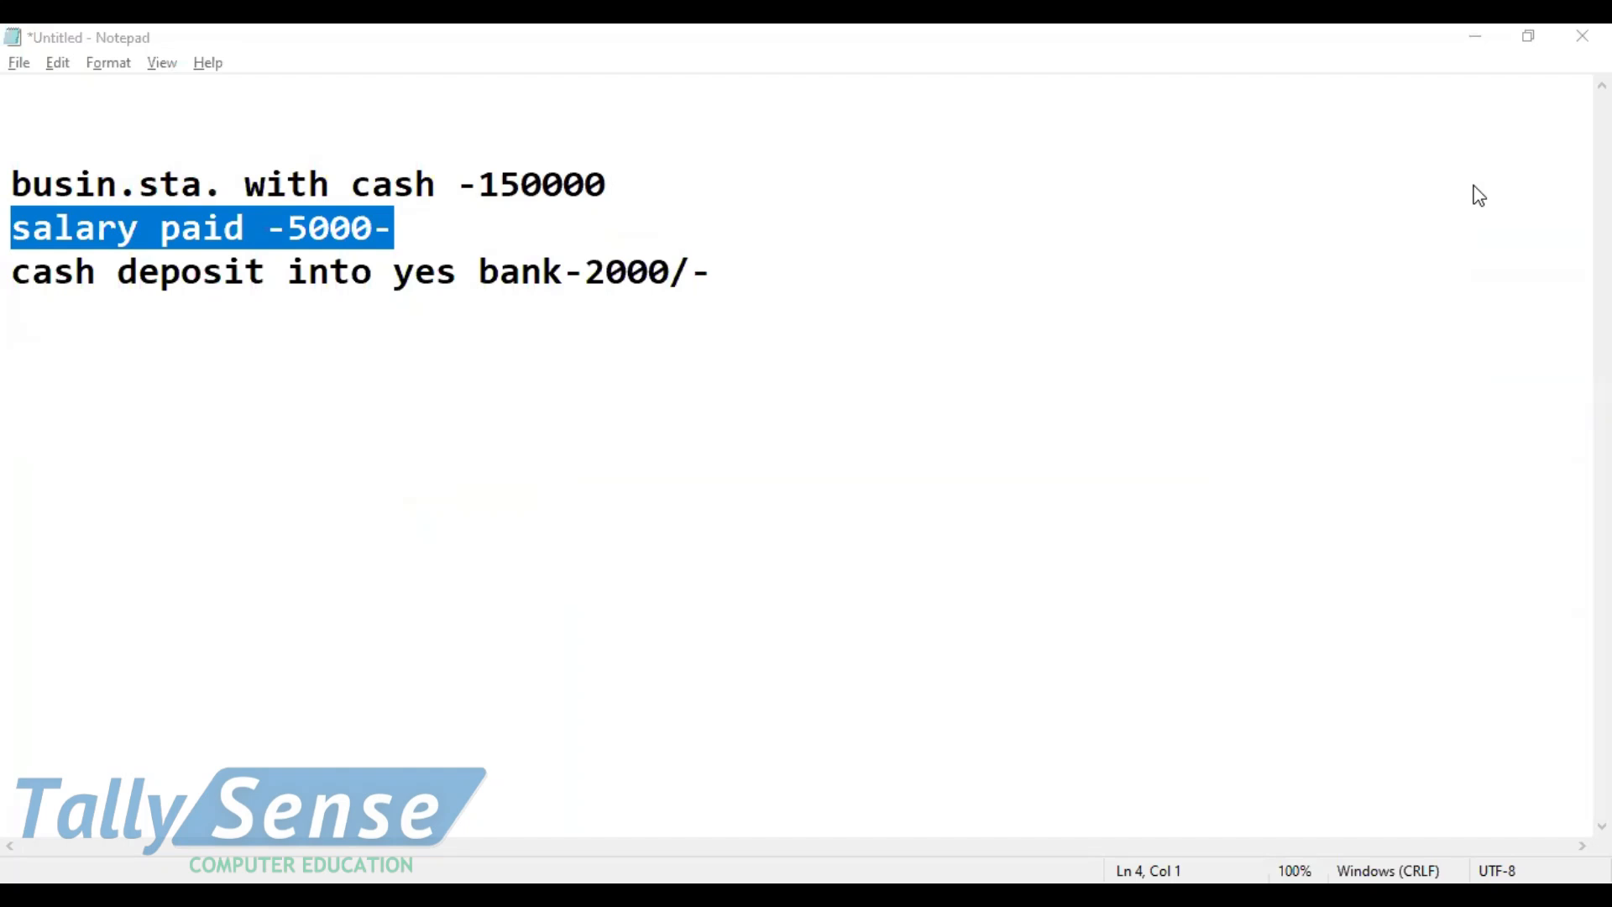
key("alt+Tab")
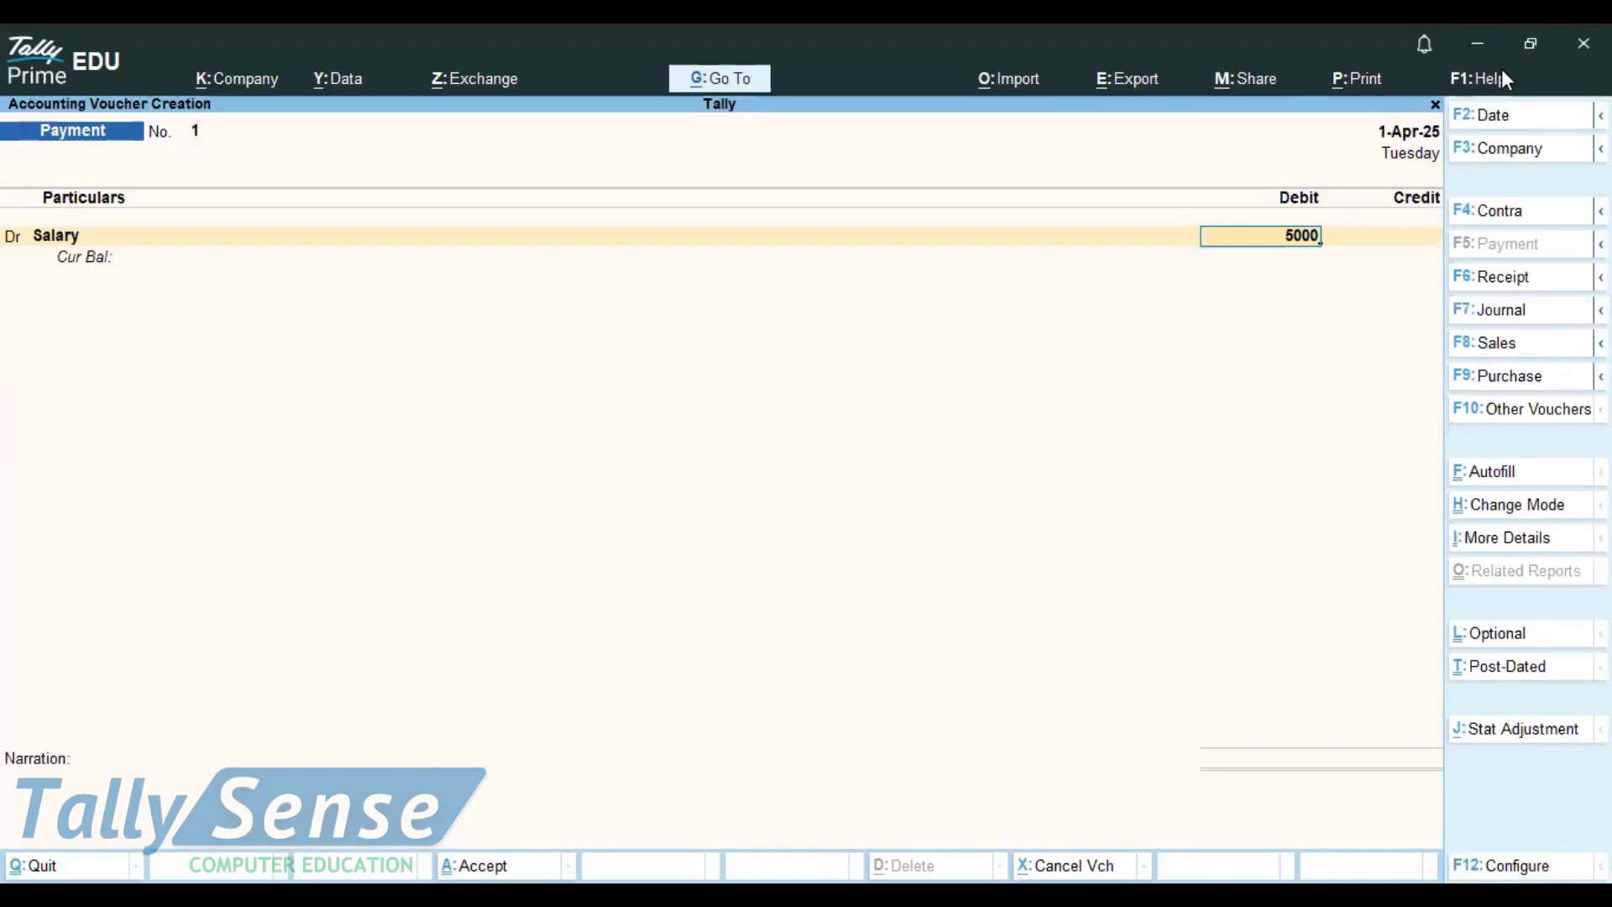
key("Return")
type("cash")
key("Return")
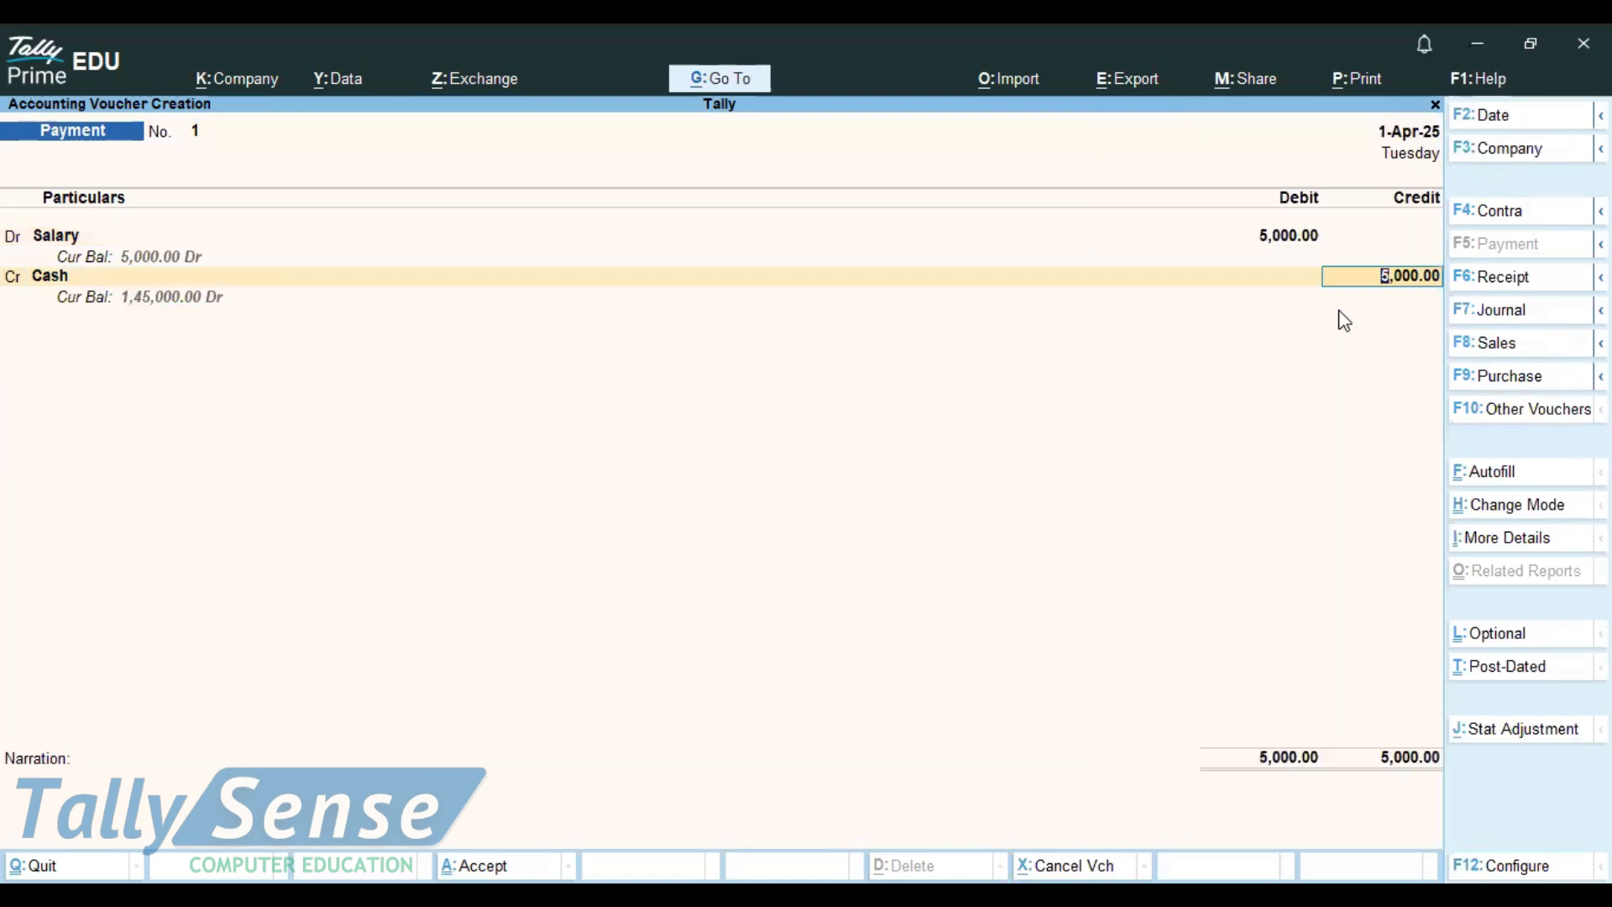
key("ctrl")
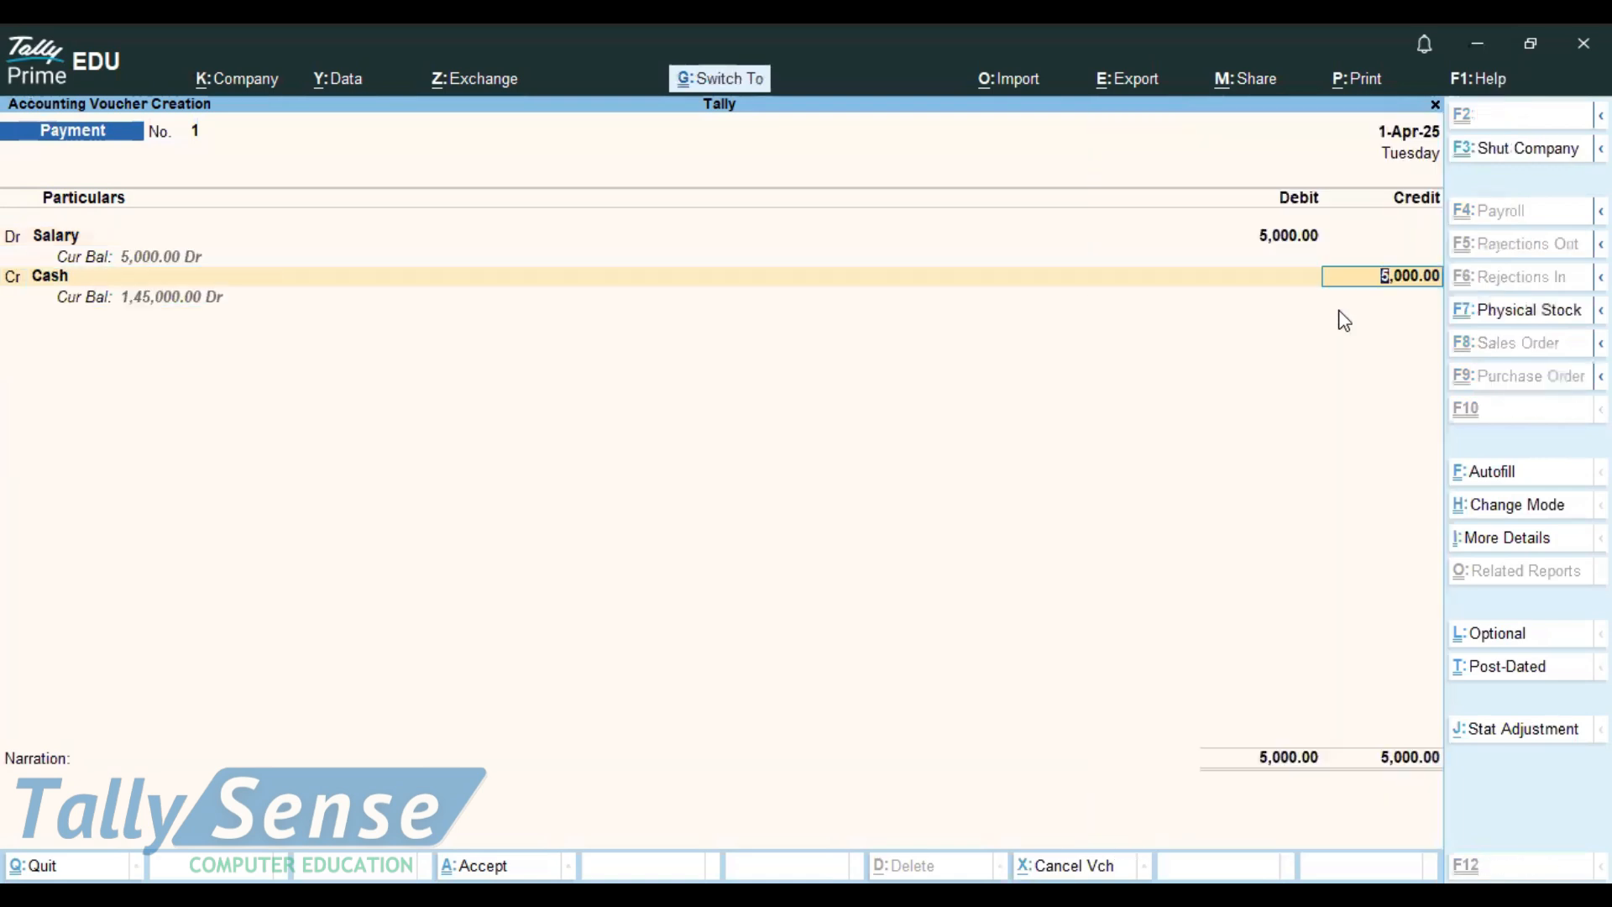
key("ctrl+a")
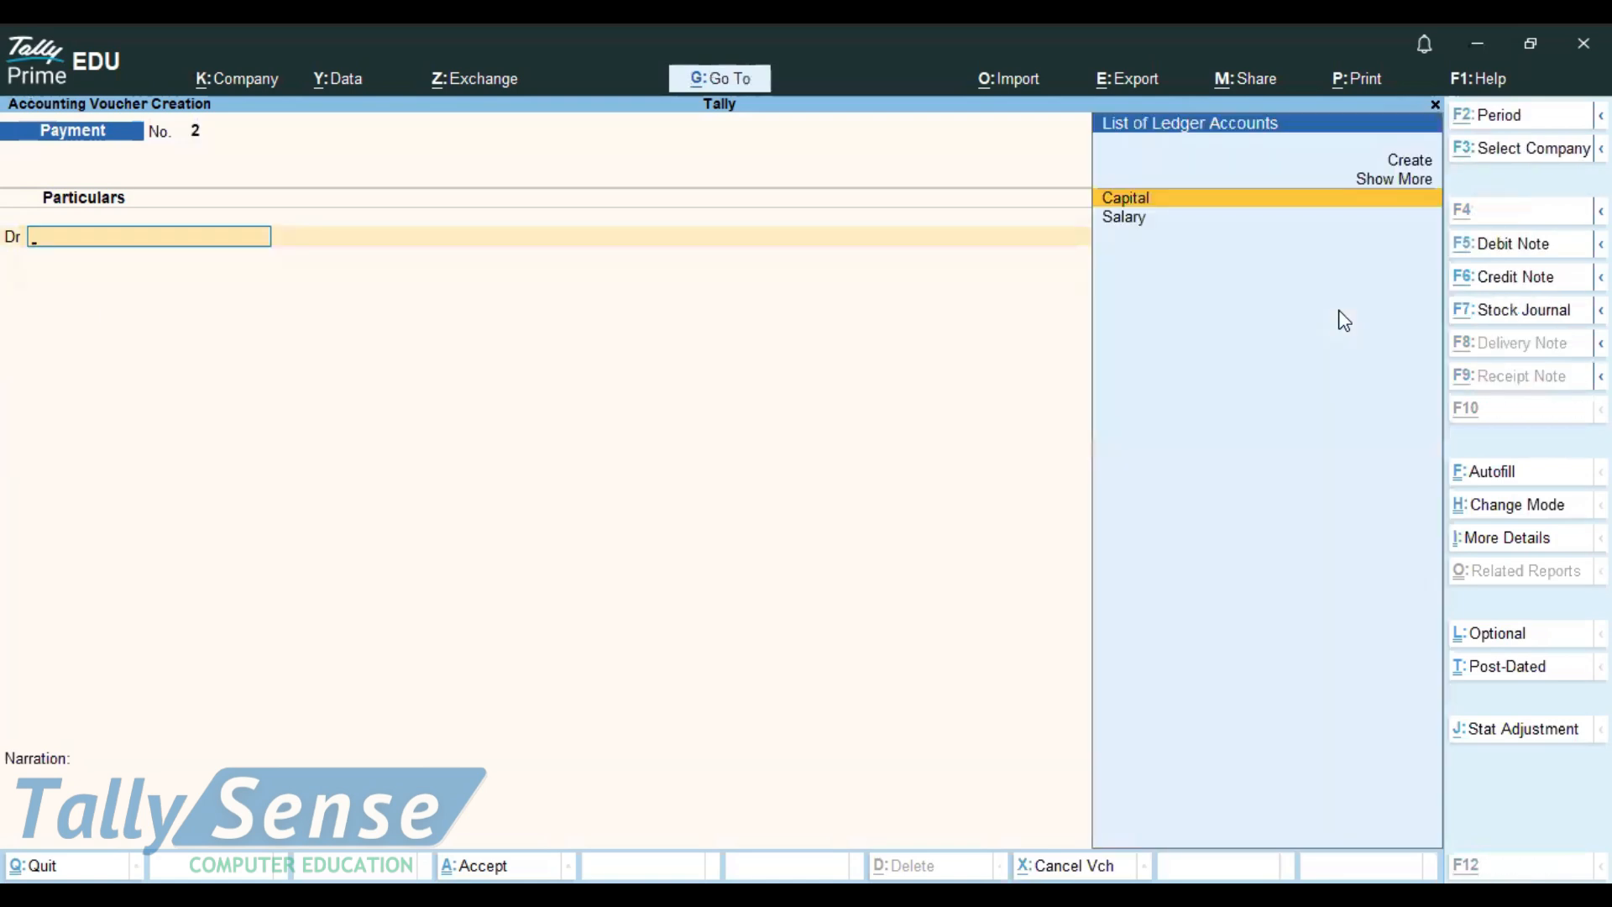
Step: Change the bank line's amount from 2000 to 20000 in Notepad, then start a Contra voucher
key("alt+Tab")
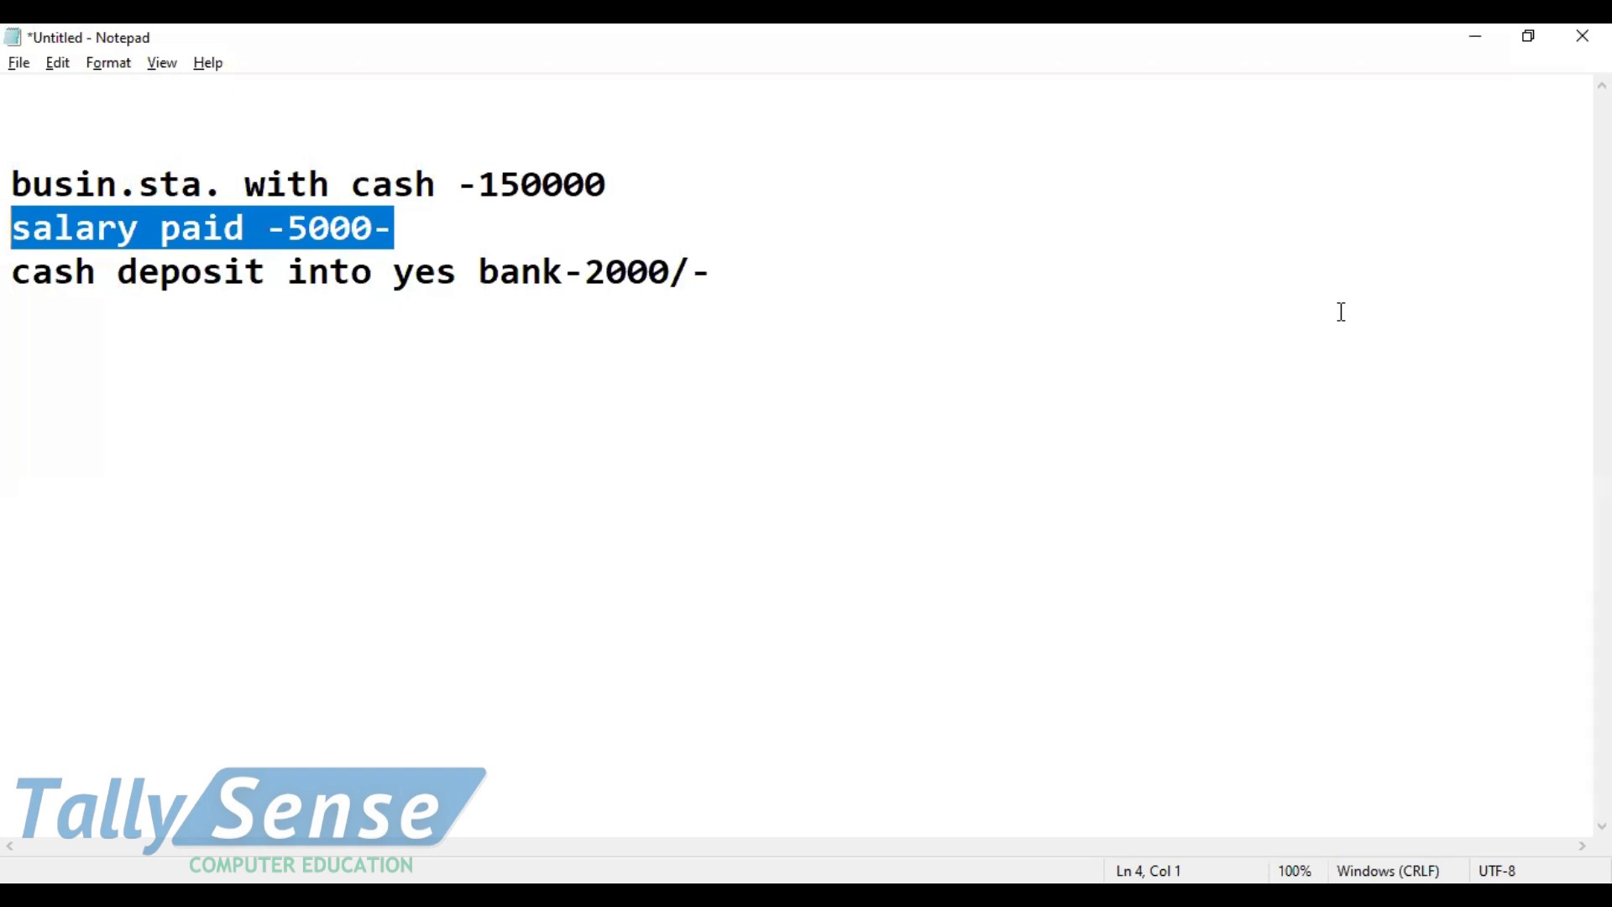
left_click(670, 272)
type("0")
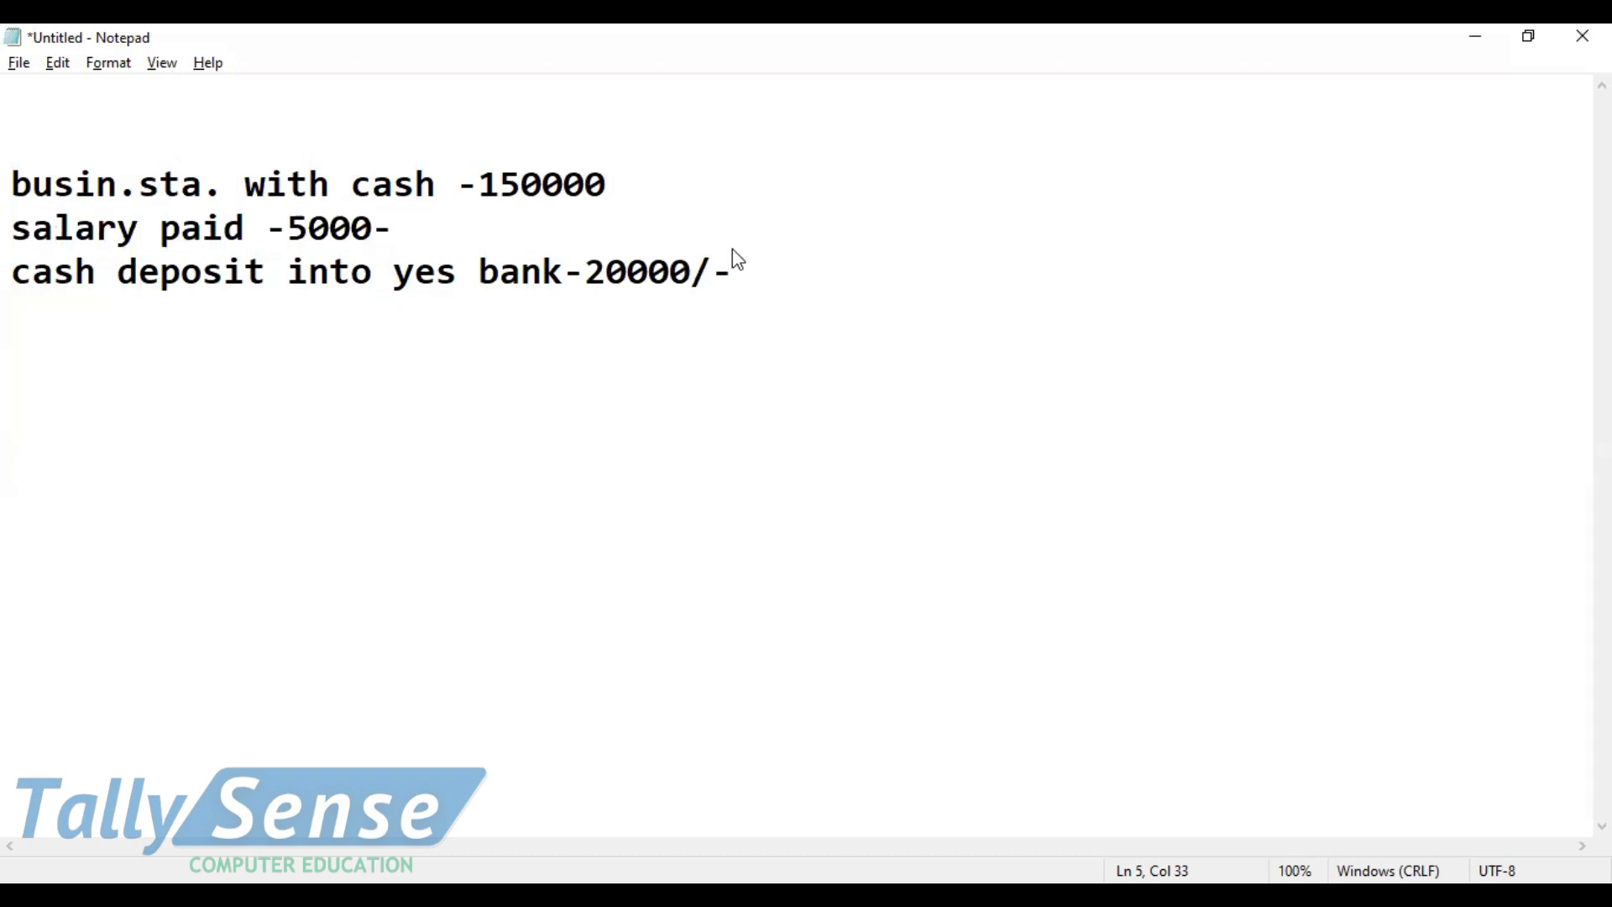
key("alt+Tab")
left_click(1491, 220)
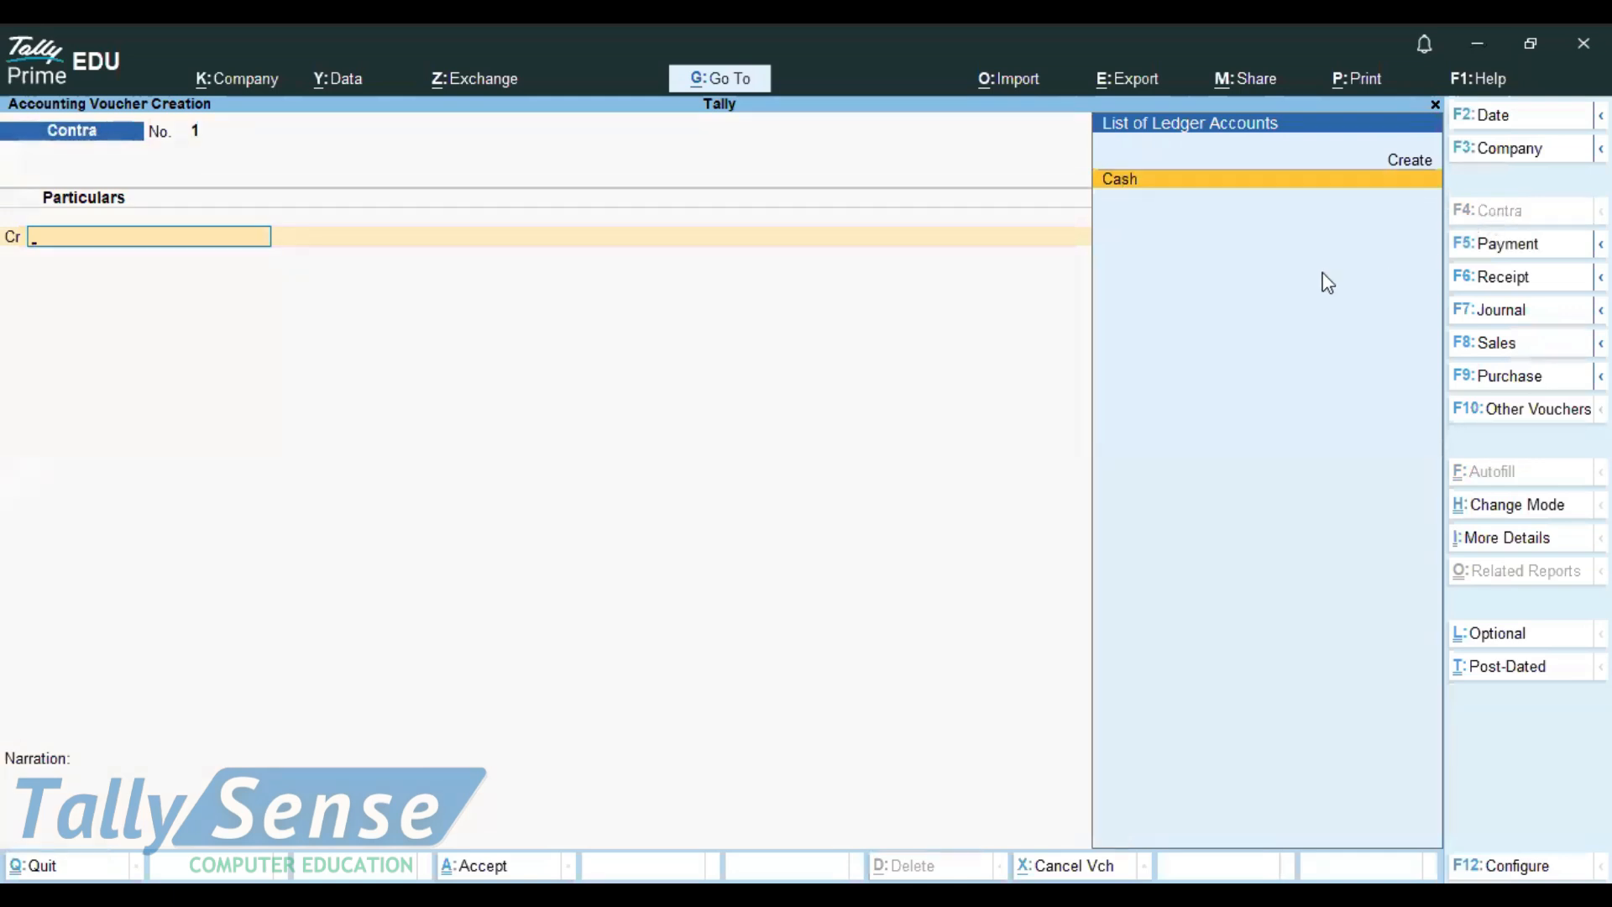
Step: Credit Cash 20,000 in the Contra voucher
left_click(1129, 179)
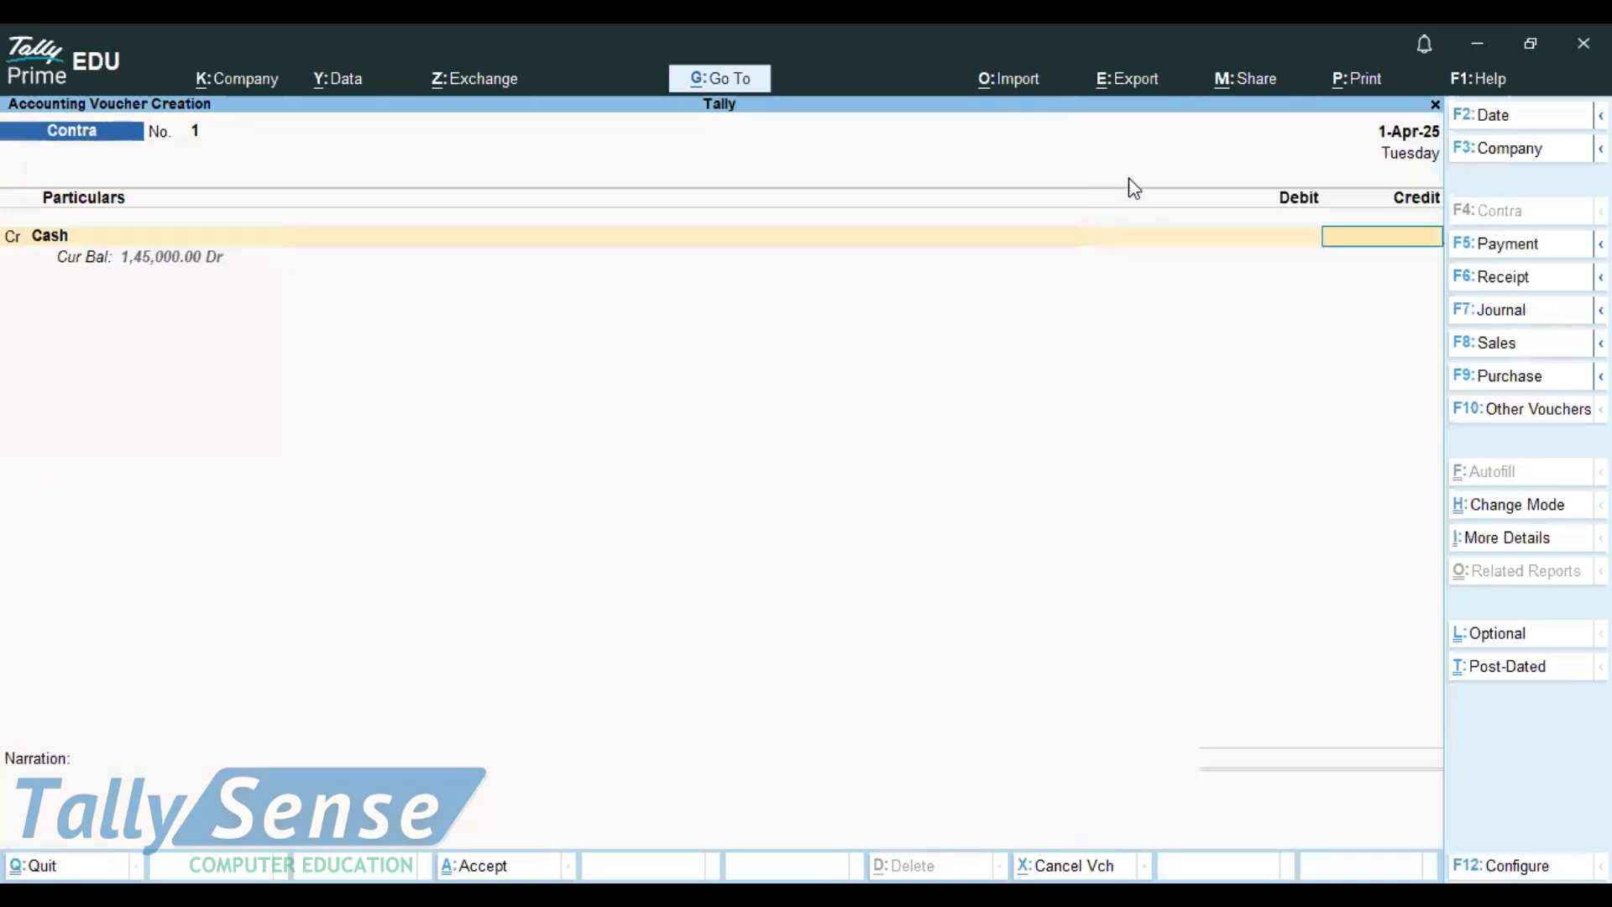
type("200000")
key("Return")
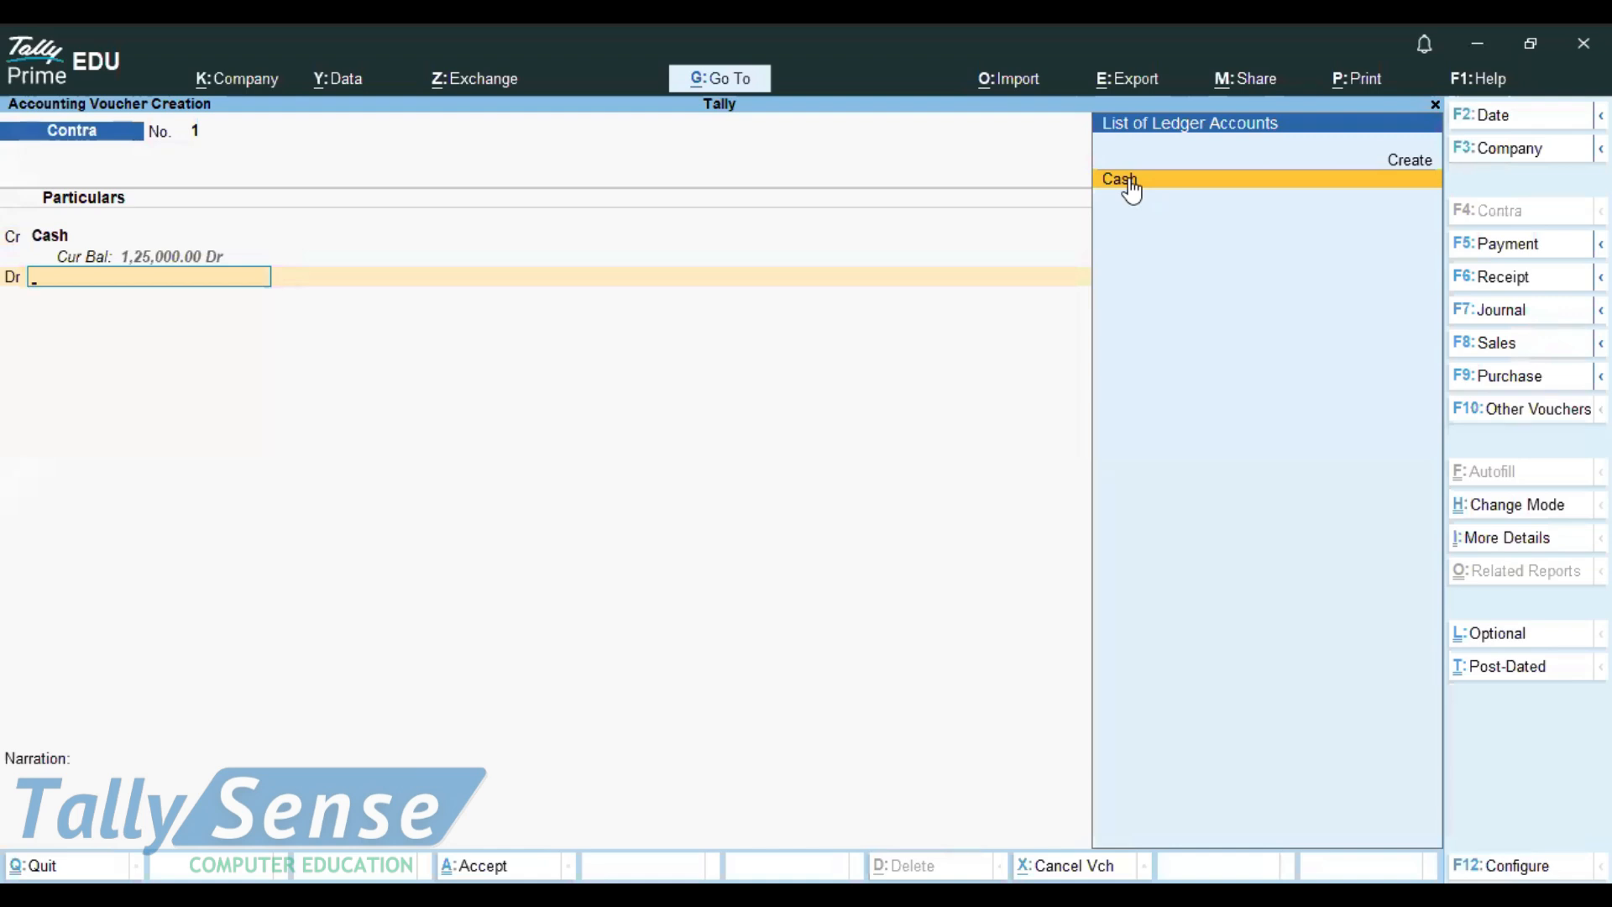
Step: Begin a new Yes Bank ledger under Bank Accounts, then return to the notes
left_click(1142, 164)
type("Yes Bank")
key("Return")
type("Ban")
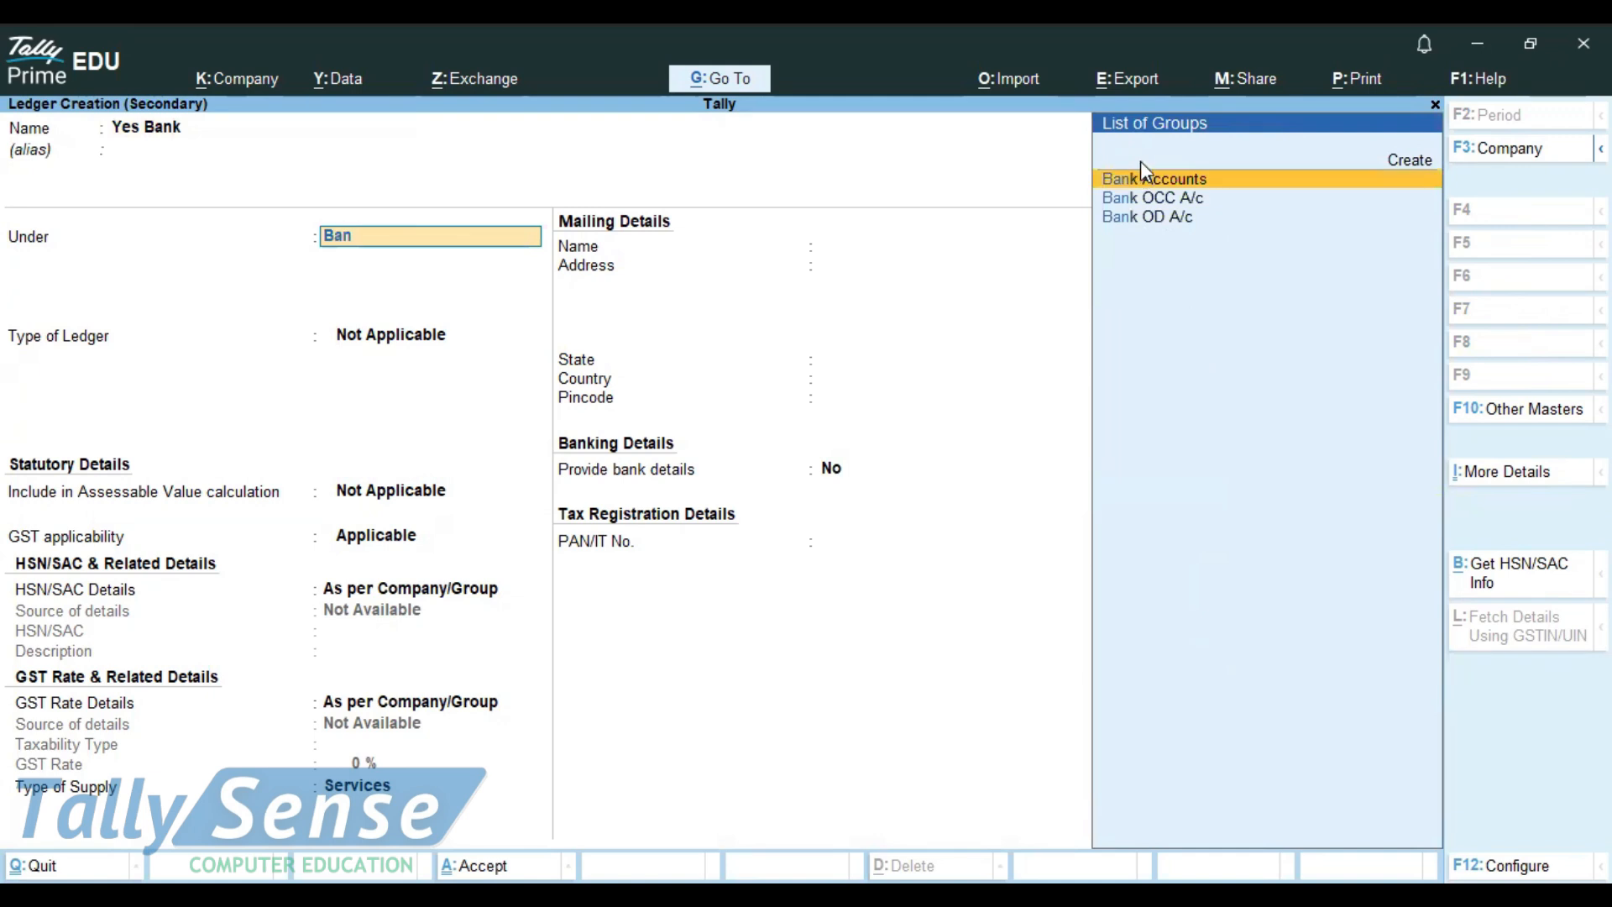
left_click(1144, 178)
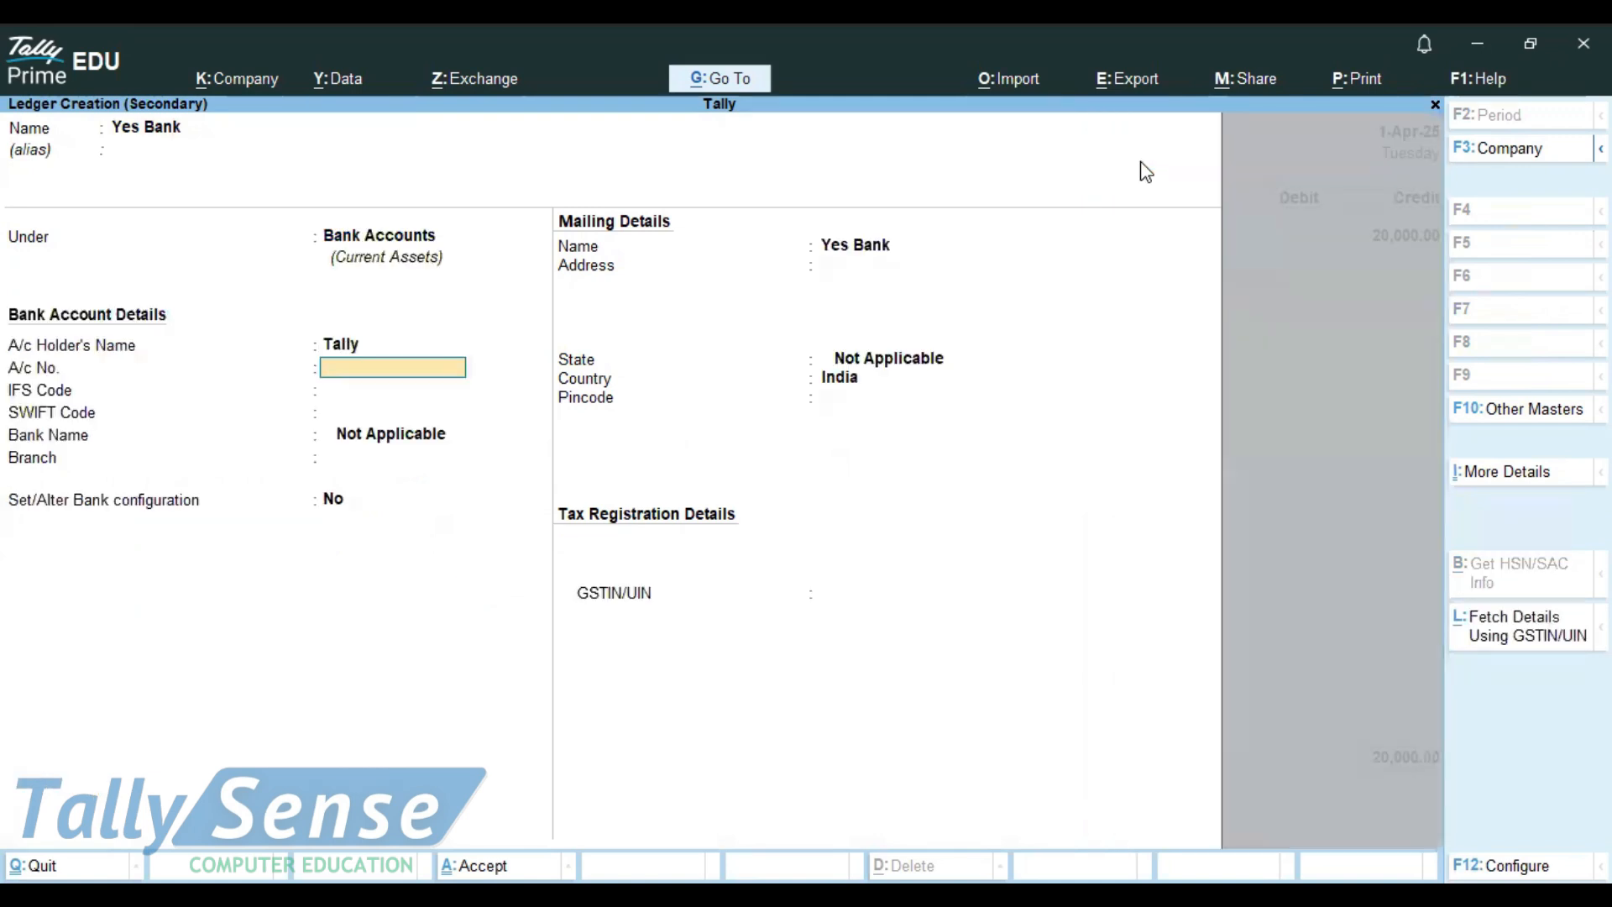
key("alt")
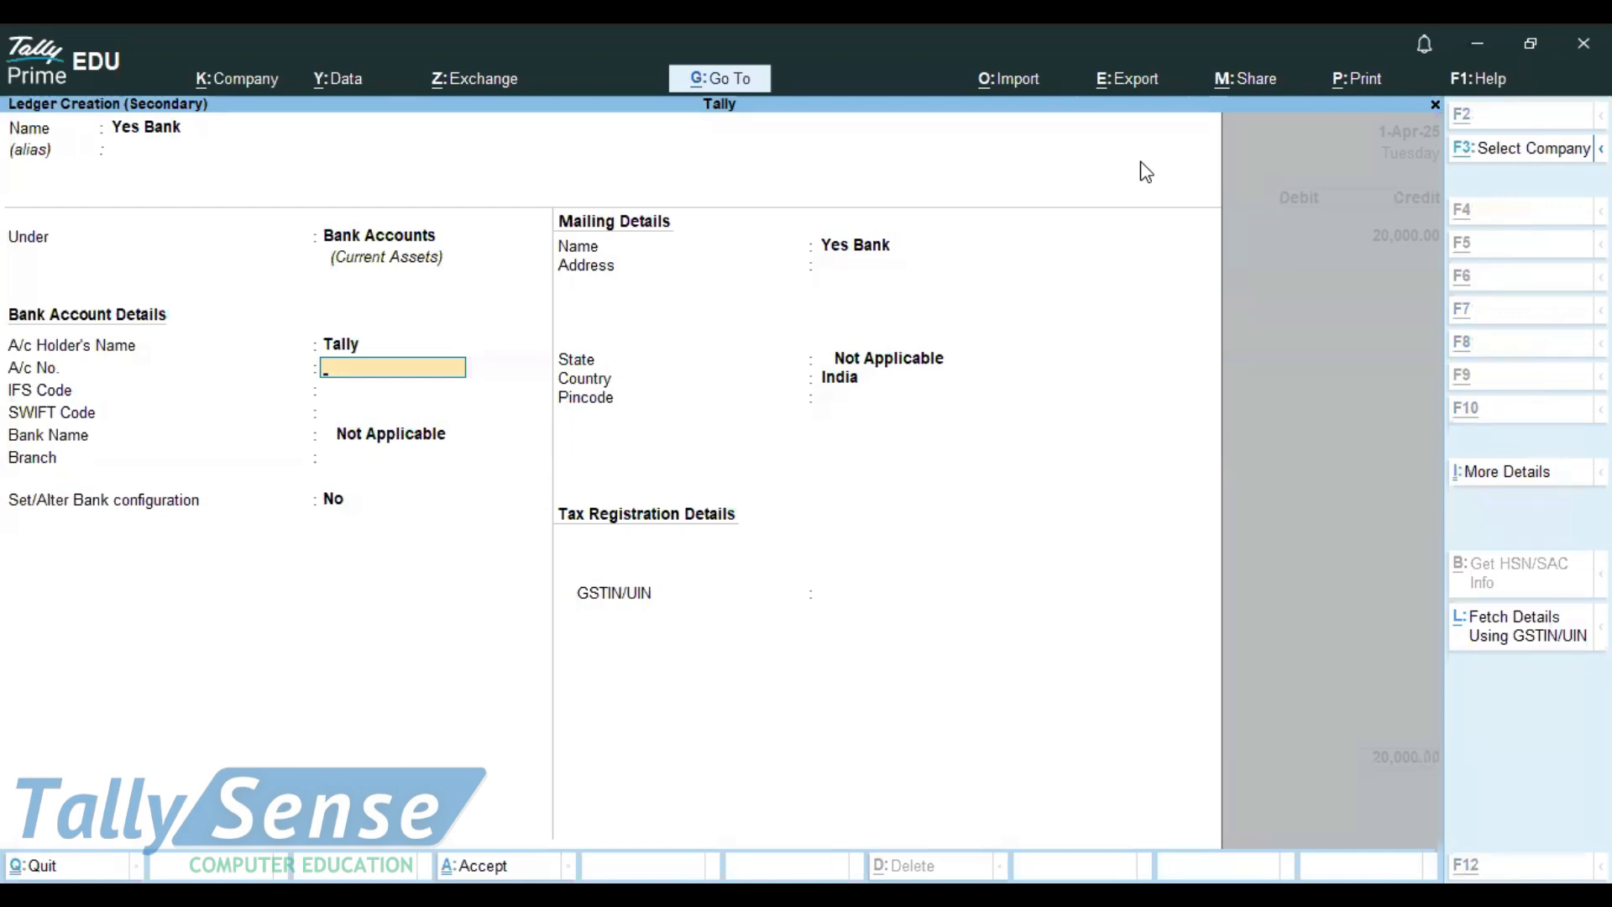
key("alt+Tab")
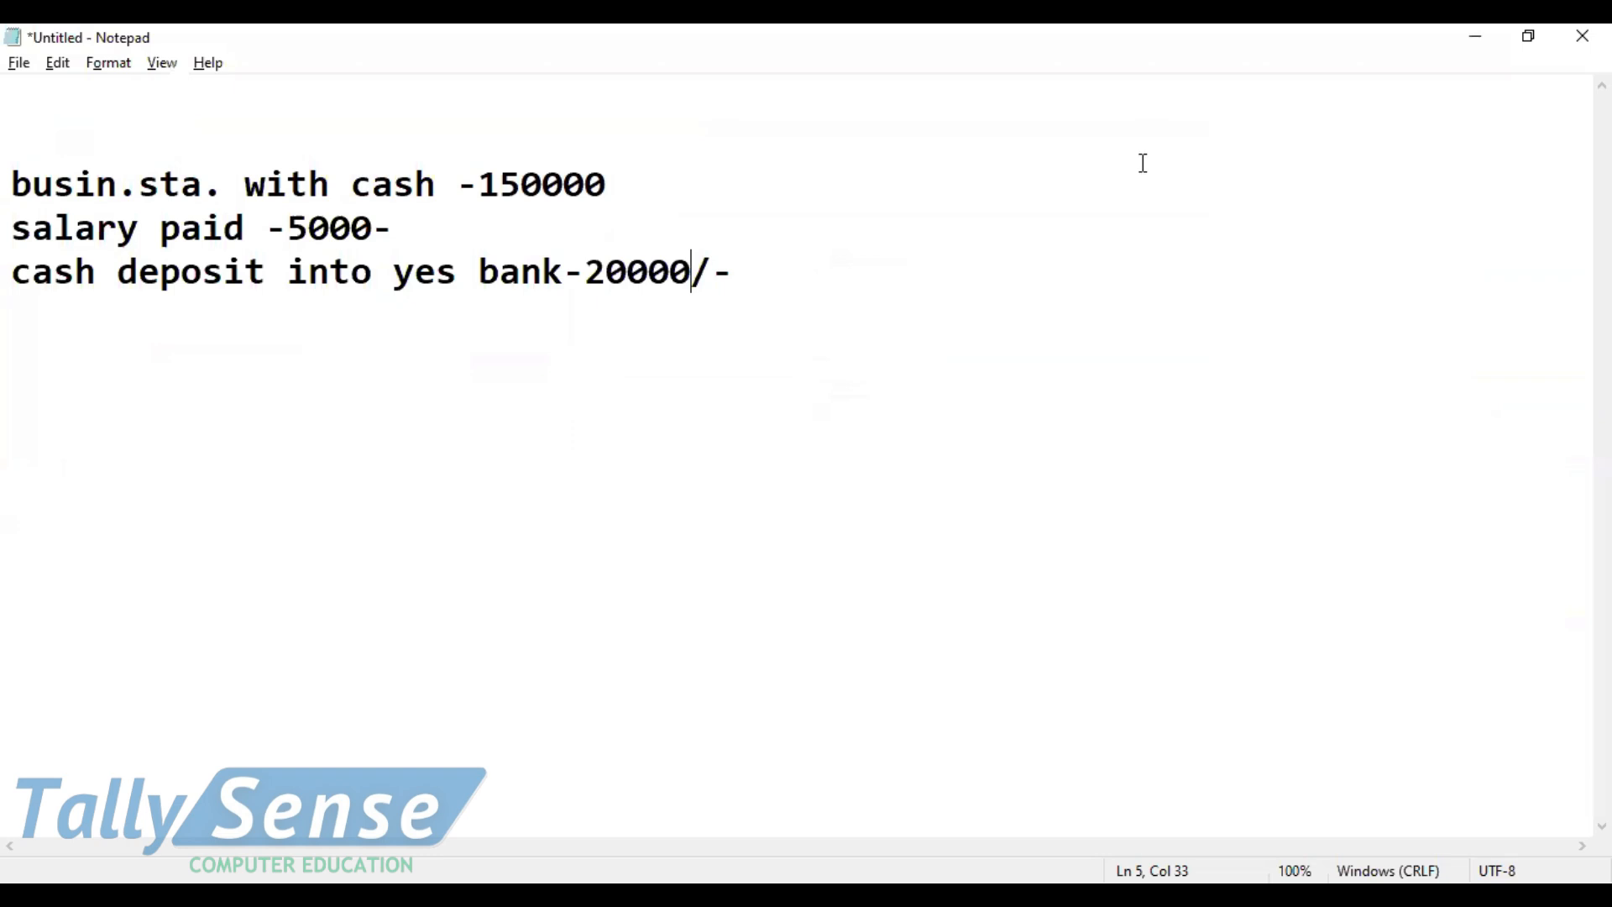
Step: Add a 'cash depoist silp' line below the bank deposit line in Notepad
key("End")
key("Return")
key("Return")
type("cash d")
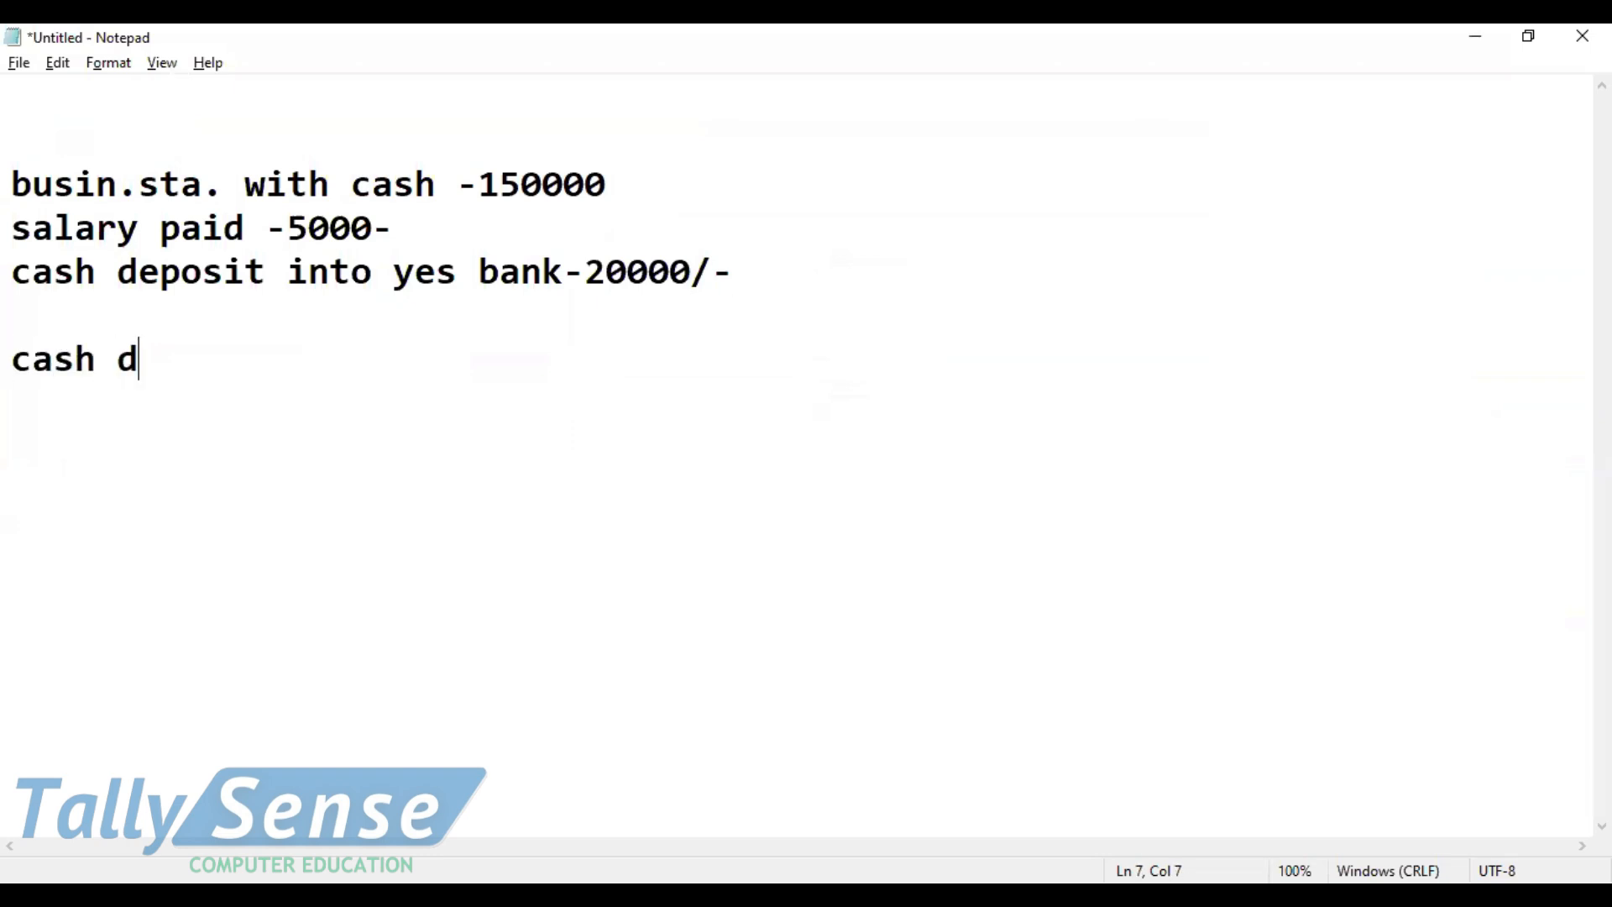
type("epoist silp")
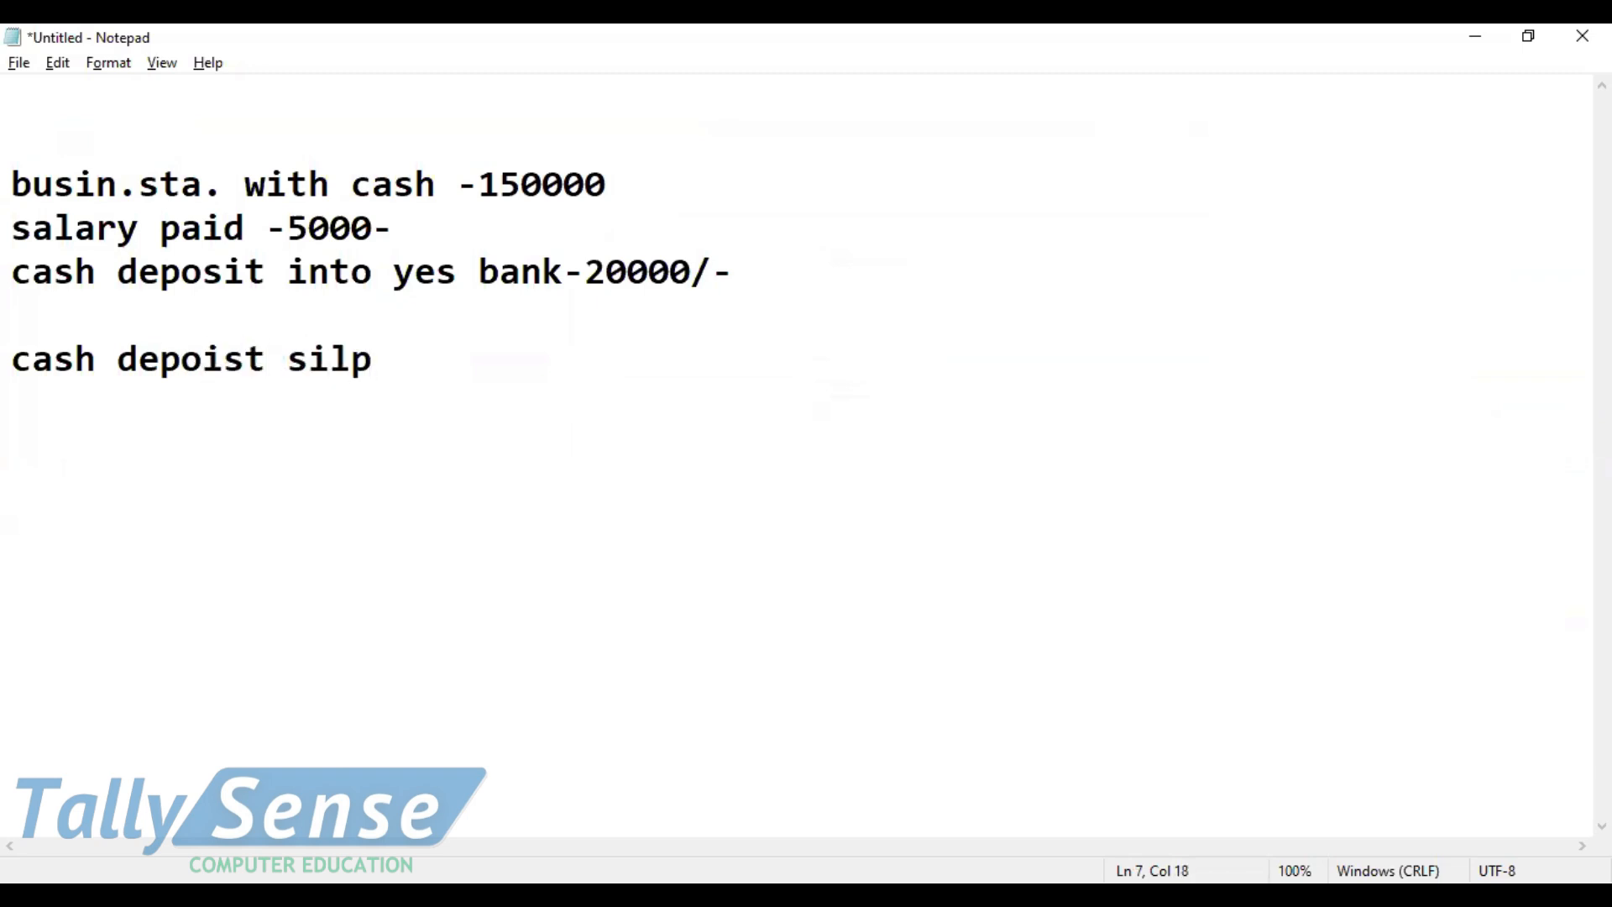
type("-")
key("BackSpace")
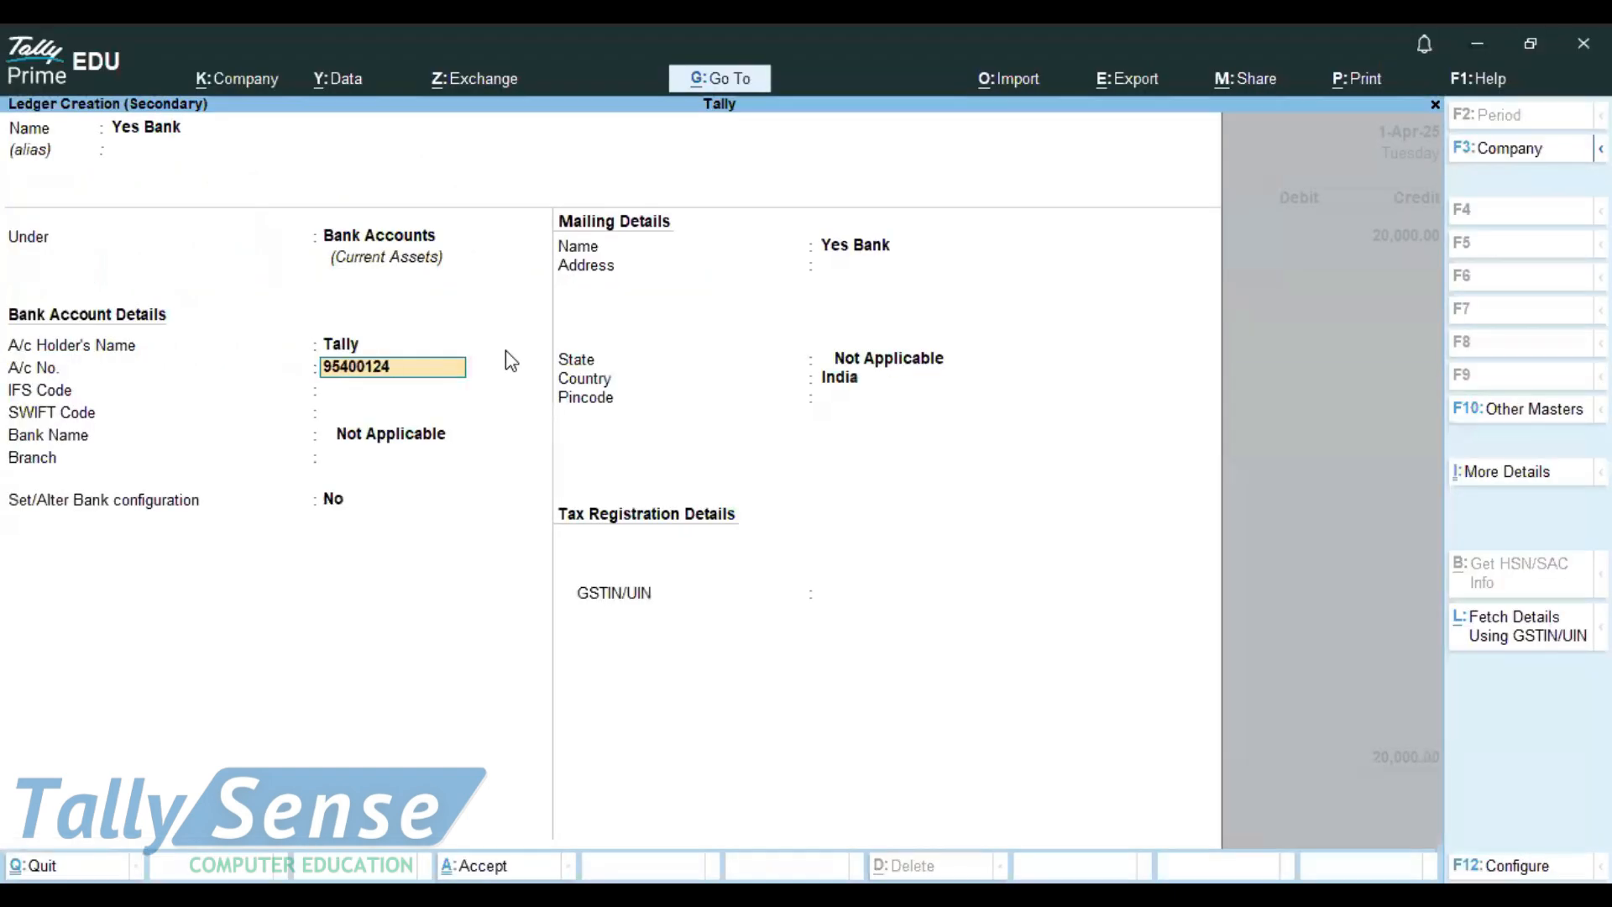
Step: Enter the Yes Bank account number, IFS code YESB0000251 and branch Nagpur, and enable bank configuration
key("Return")
type("YESB0000251")
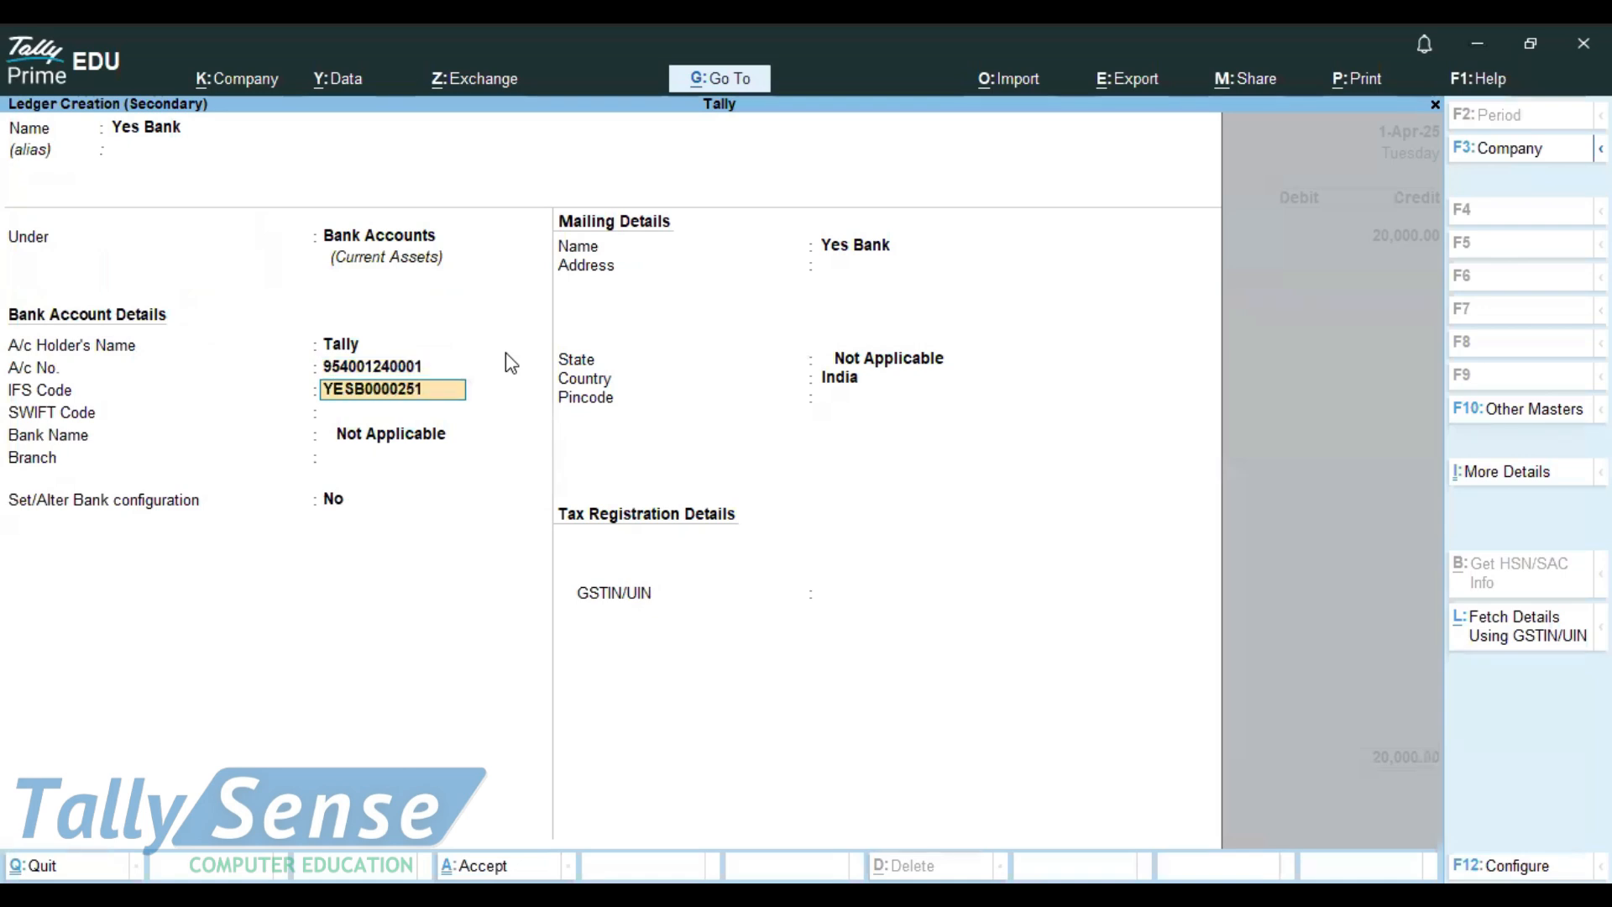
key("Return")
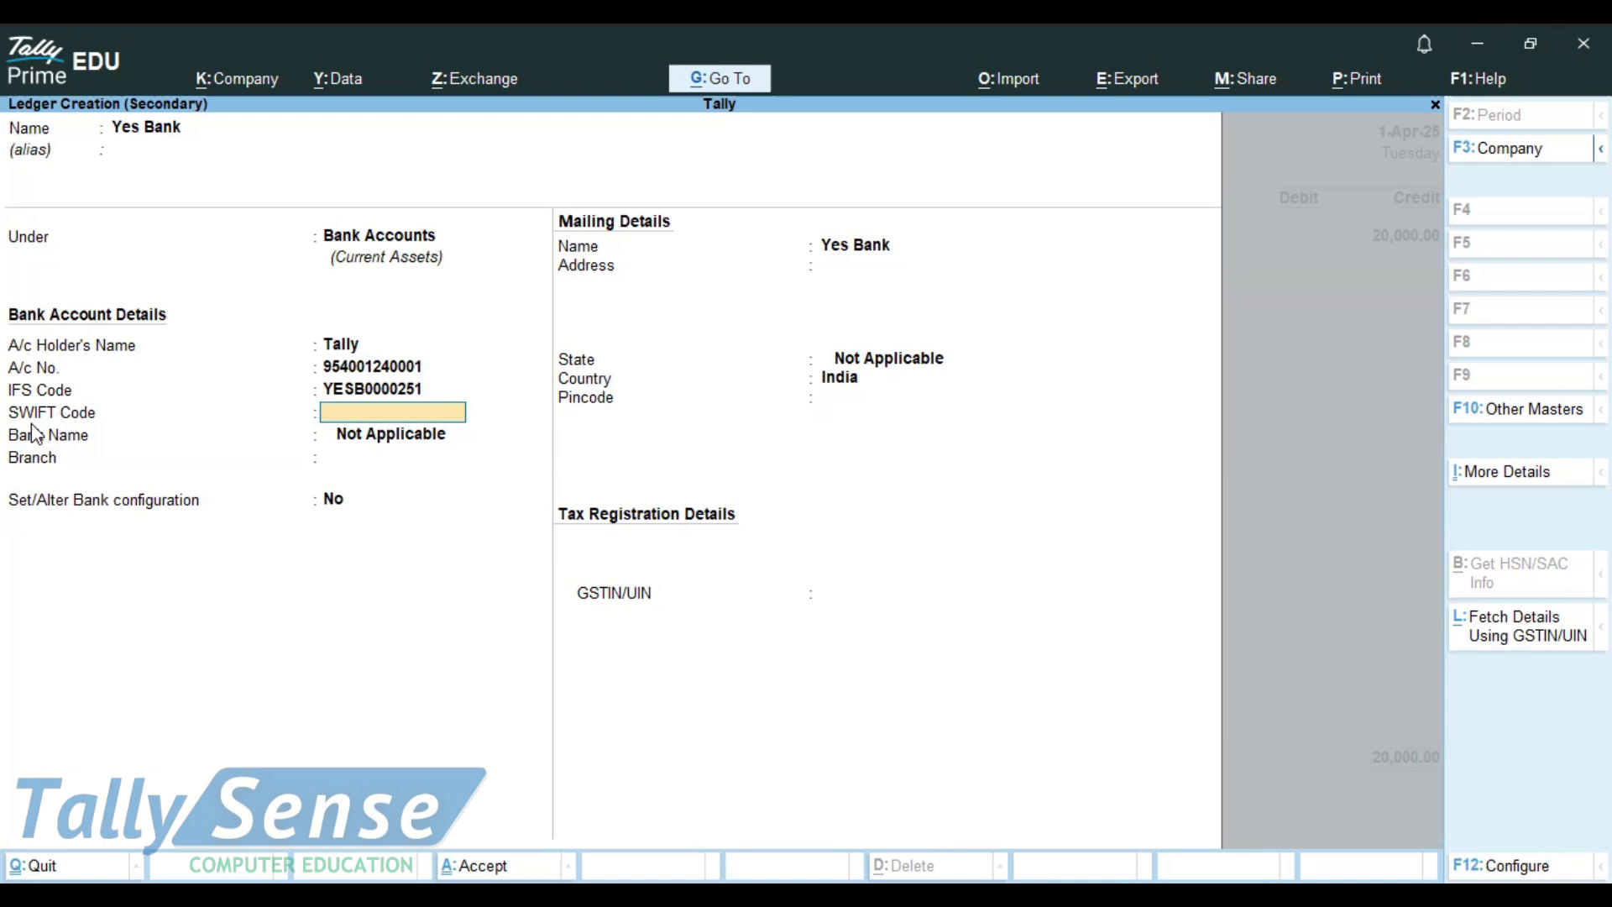
key("Return")
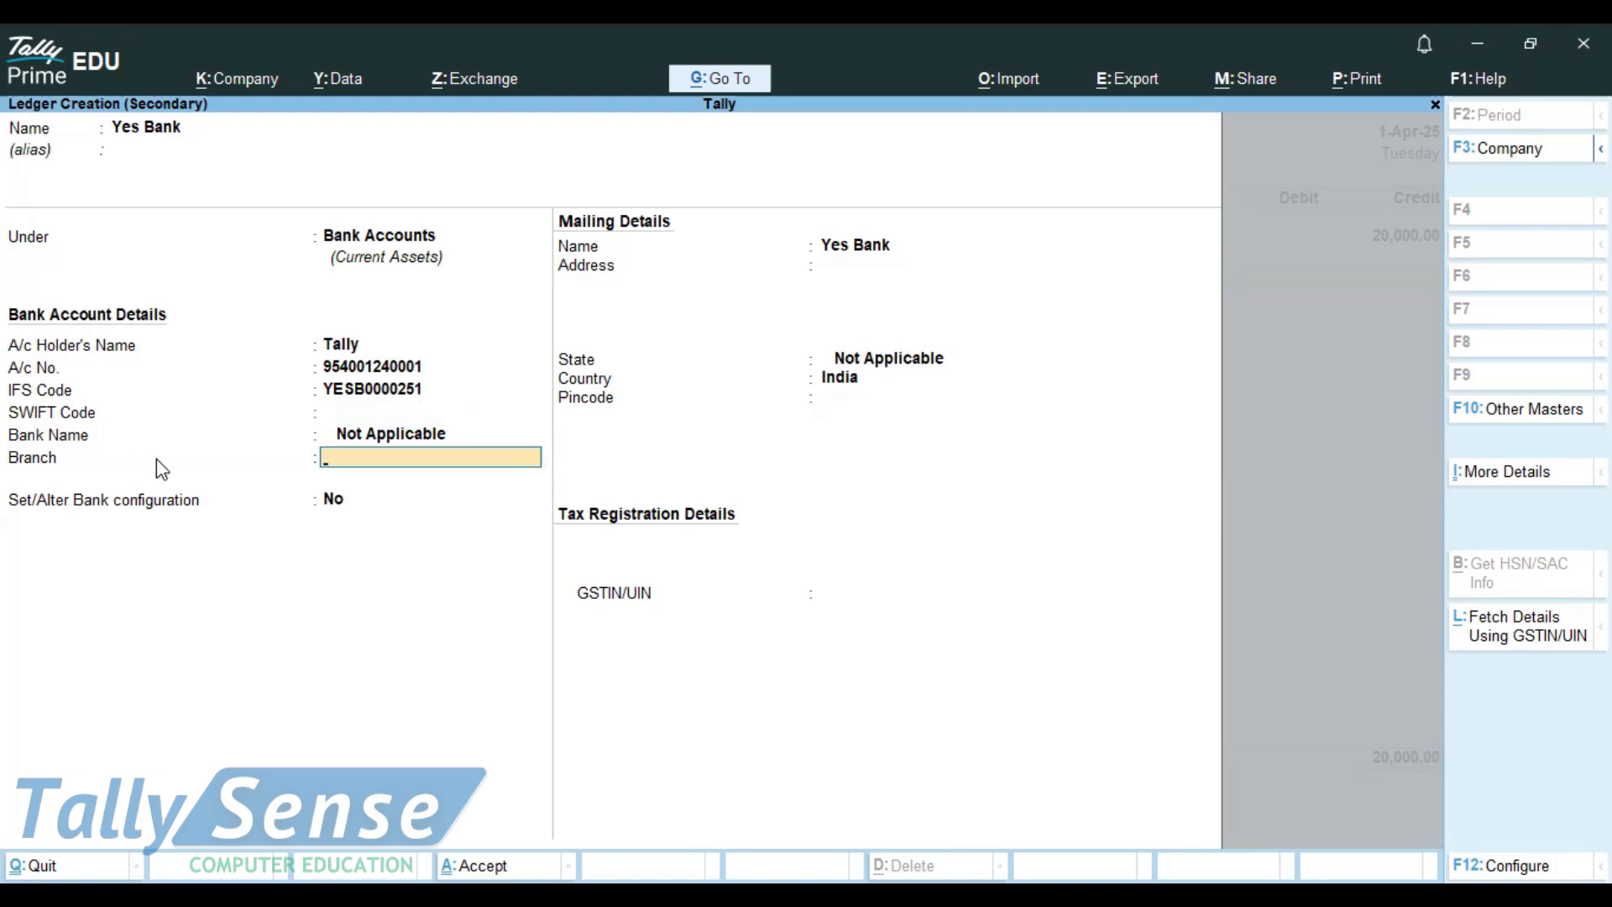
type("Nagpur")
key("Return")
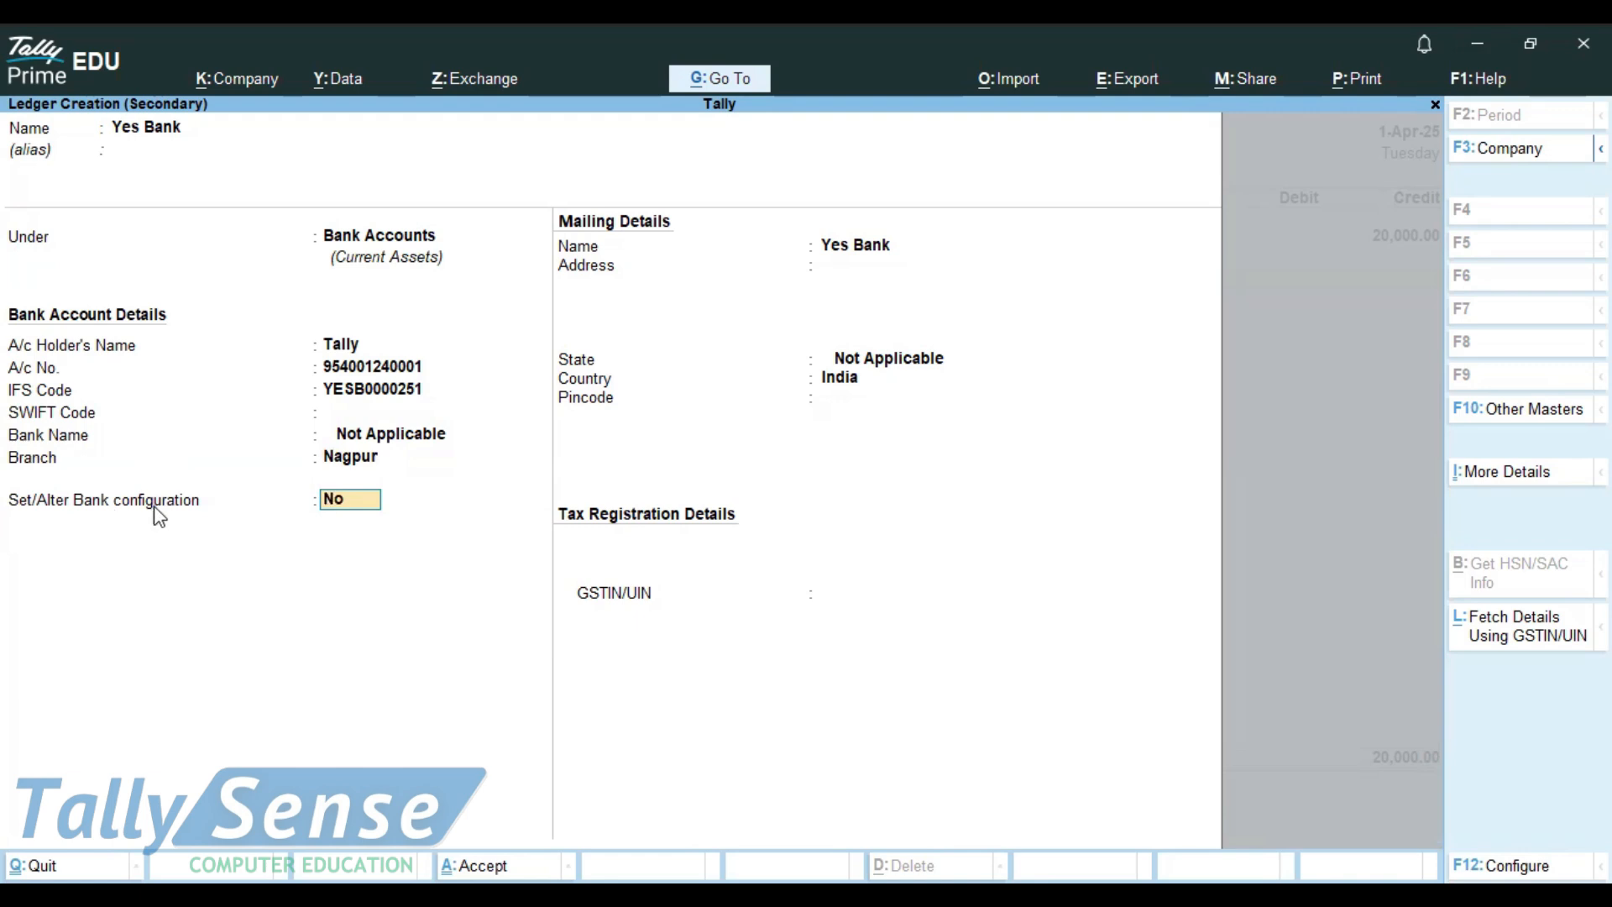
type("y")
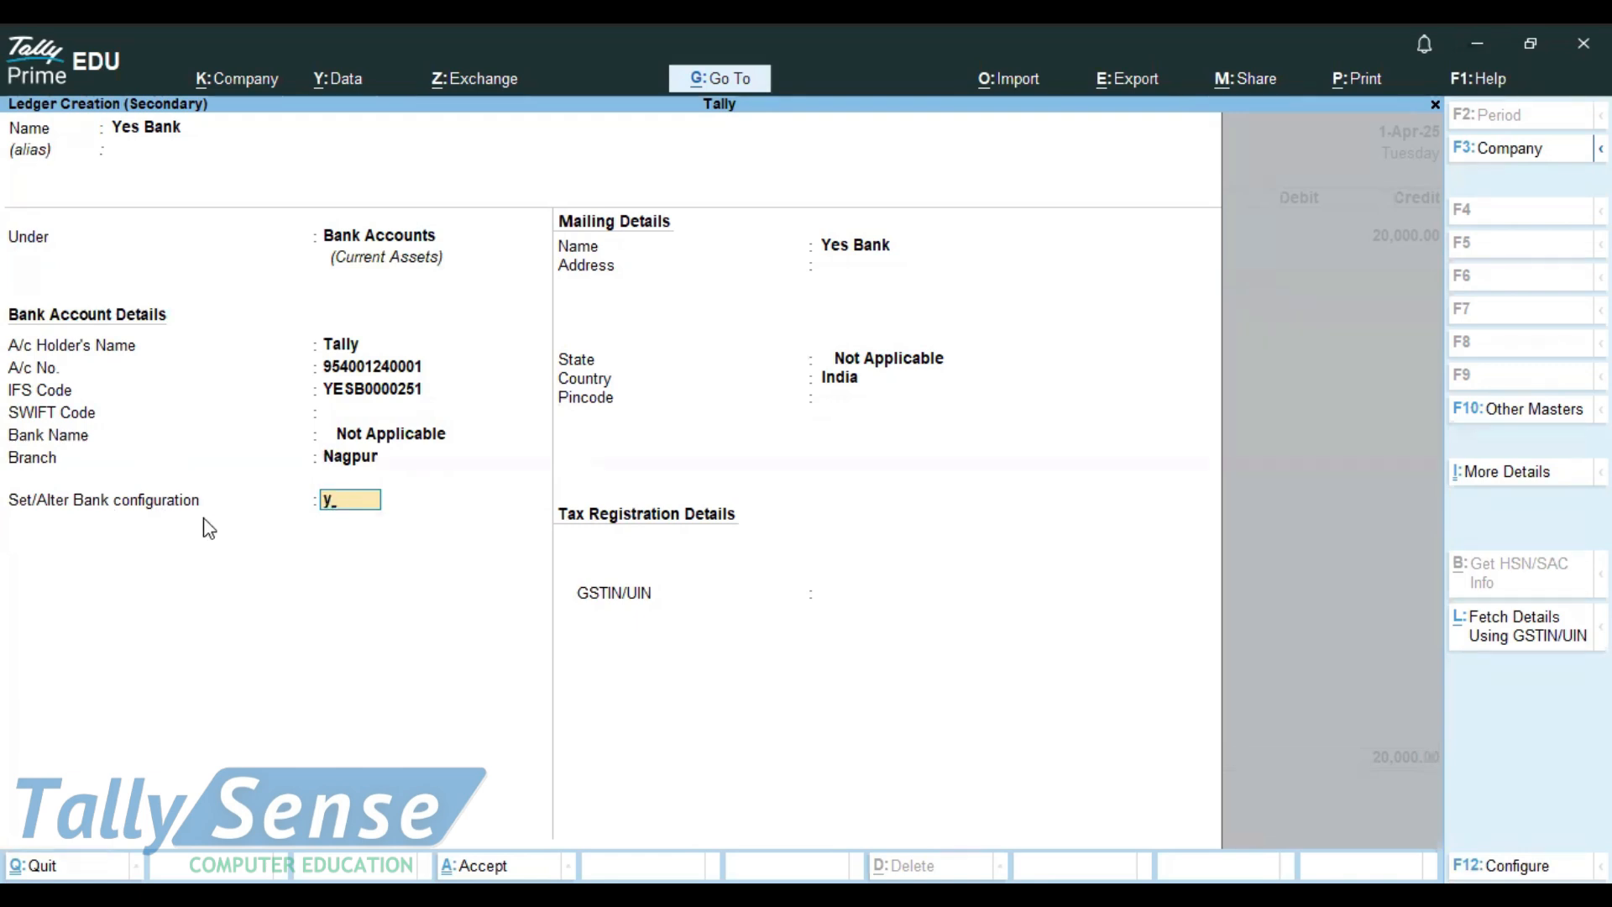
key("Return")
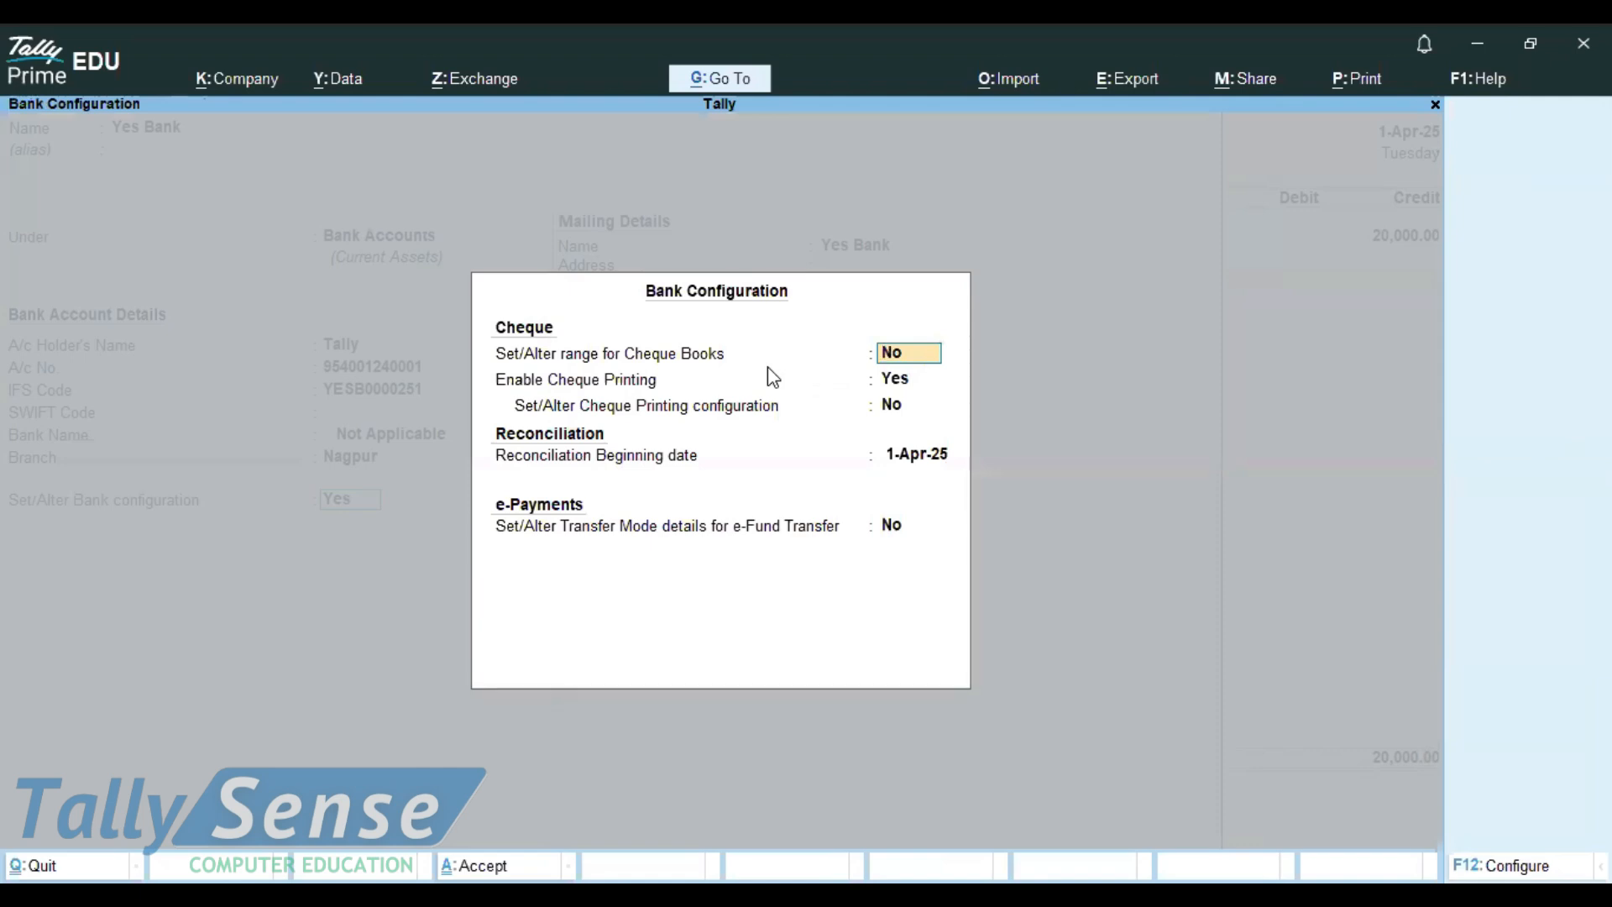
Step: Close bank configuration, switch Set/Alter Bank configuration back to No, and save the Yes Bank ledger
key("ctrl")
key("ctrl+a")
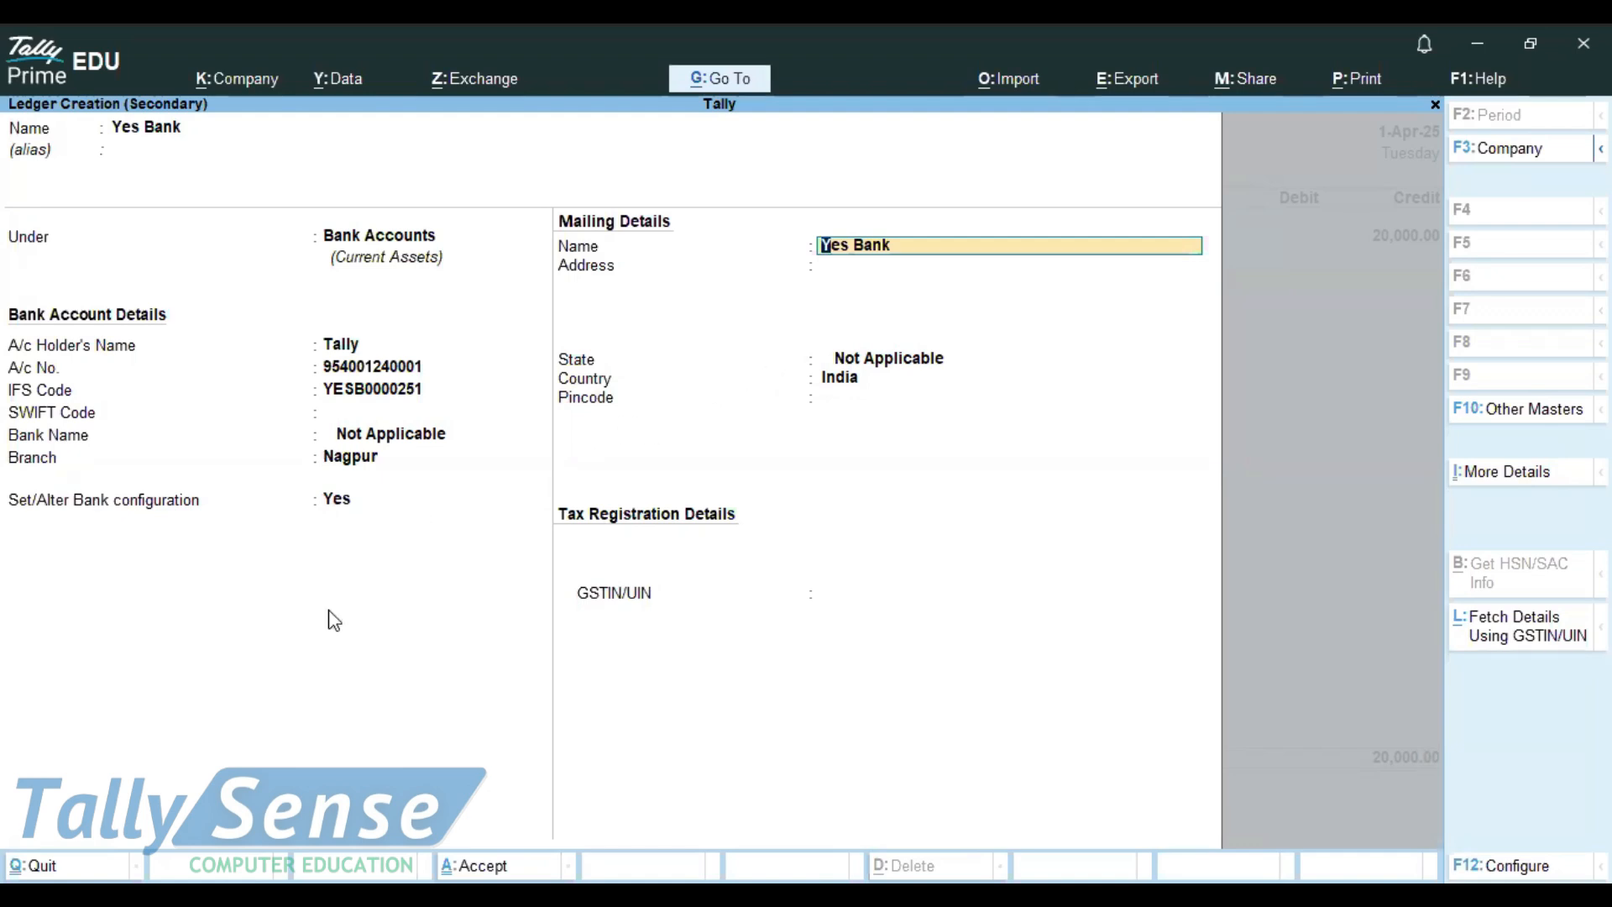
left_click(344, 503)
type("n")
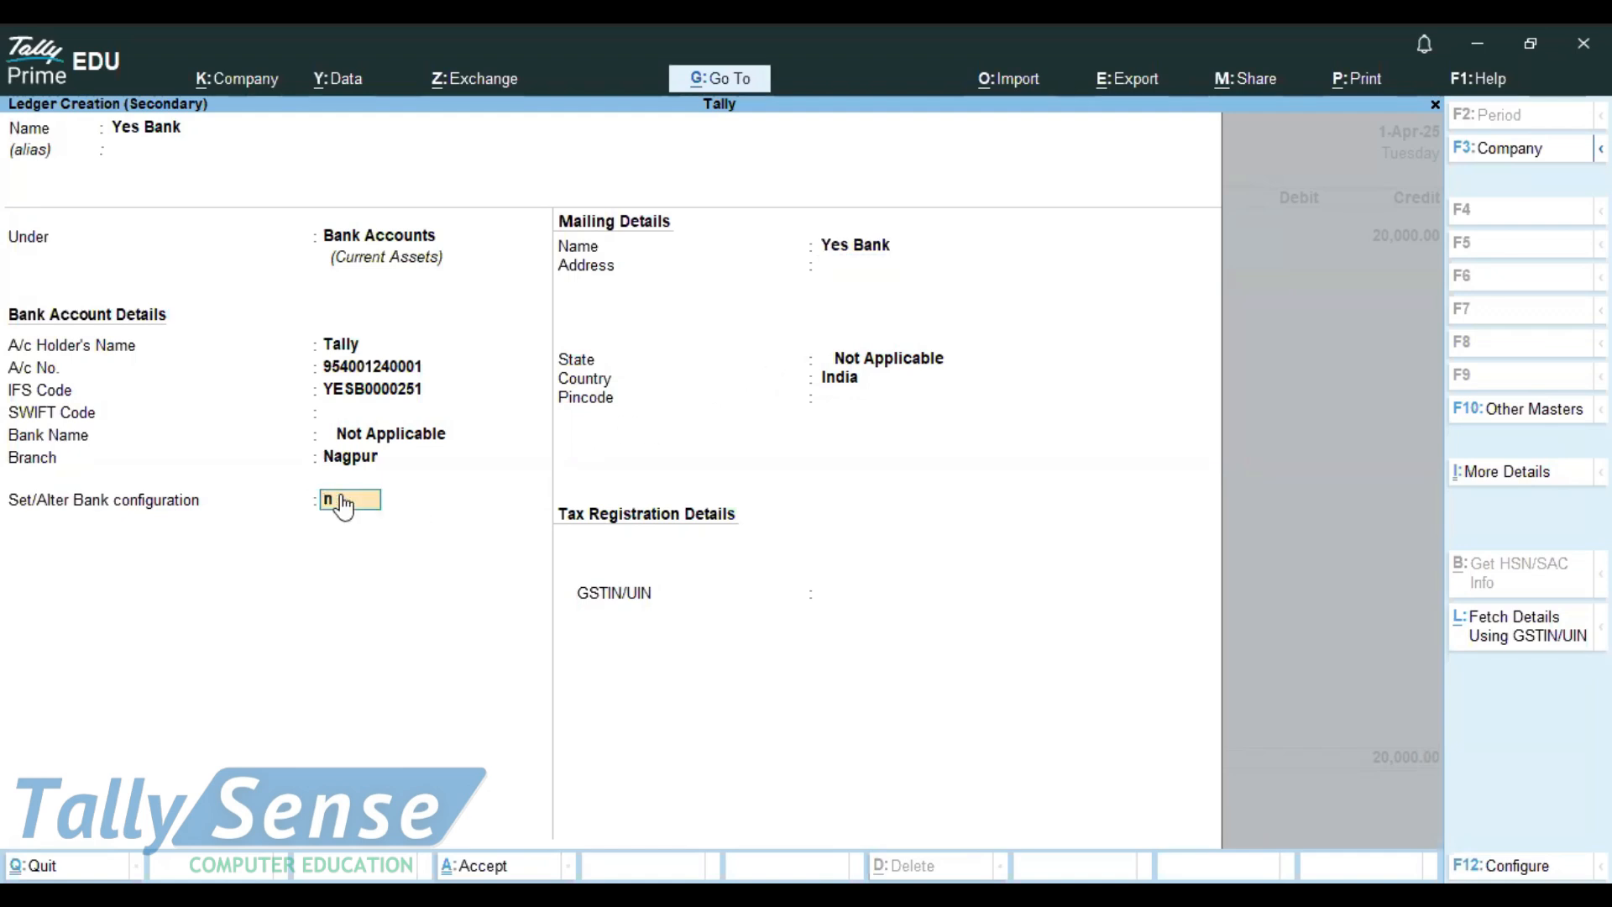
key("Return")
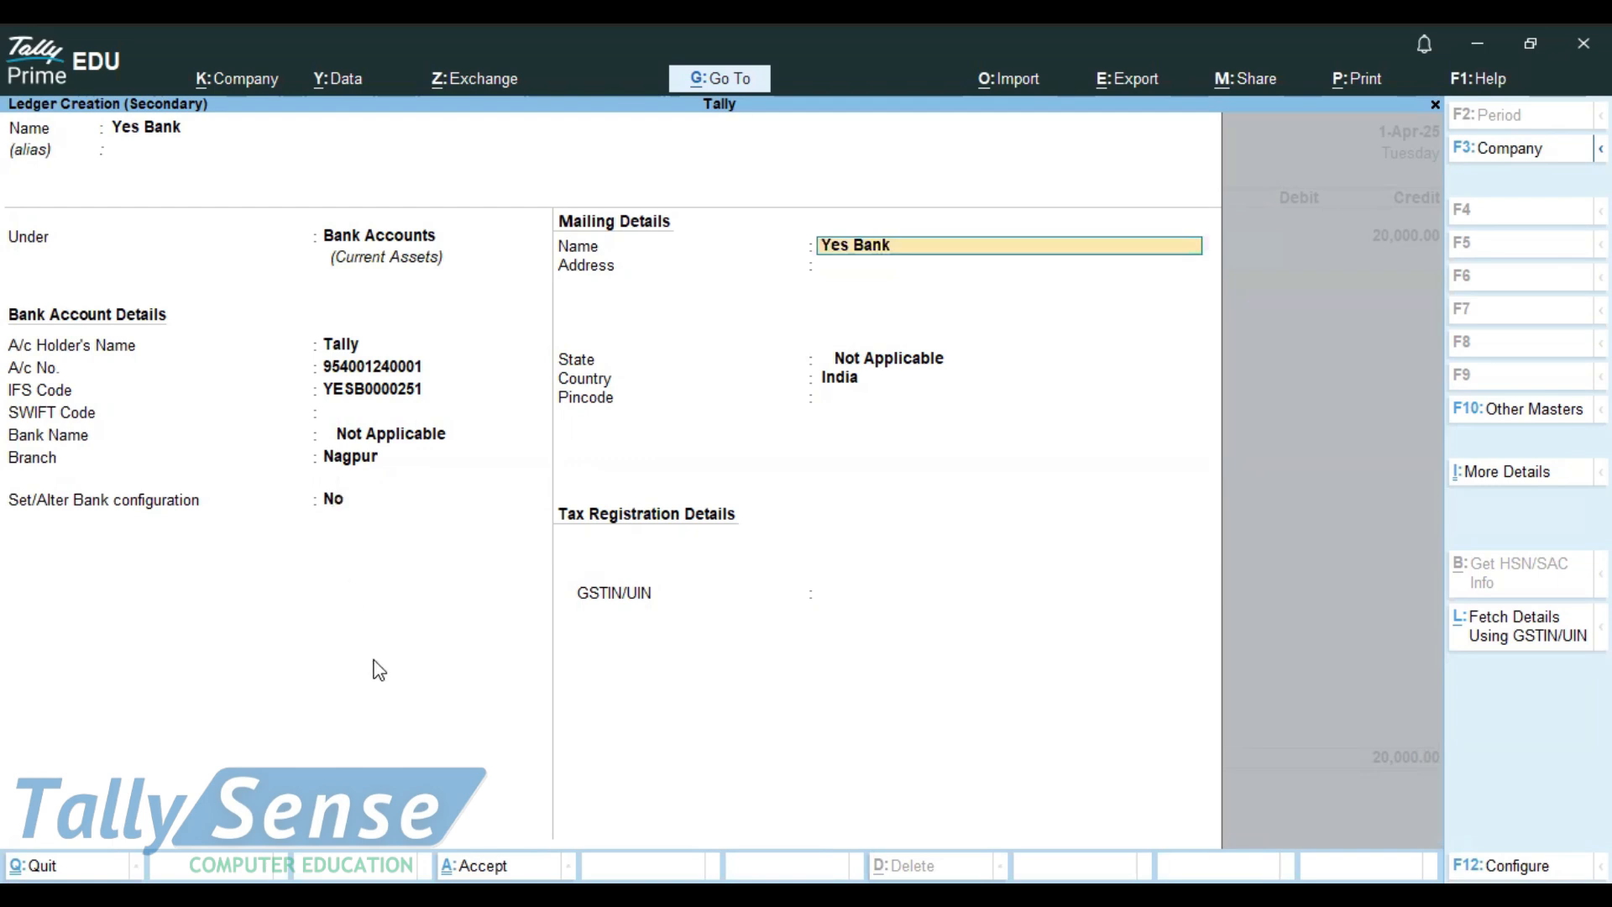
left_click(475, 865)
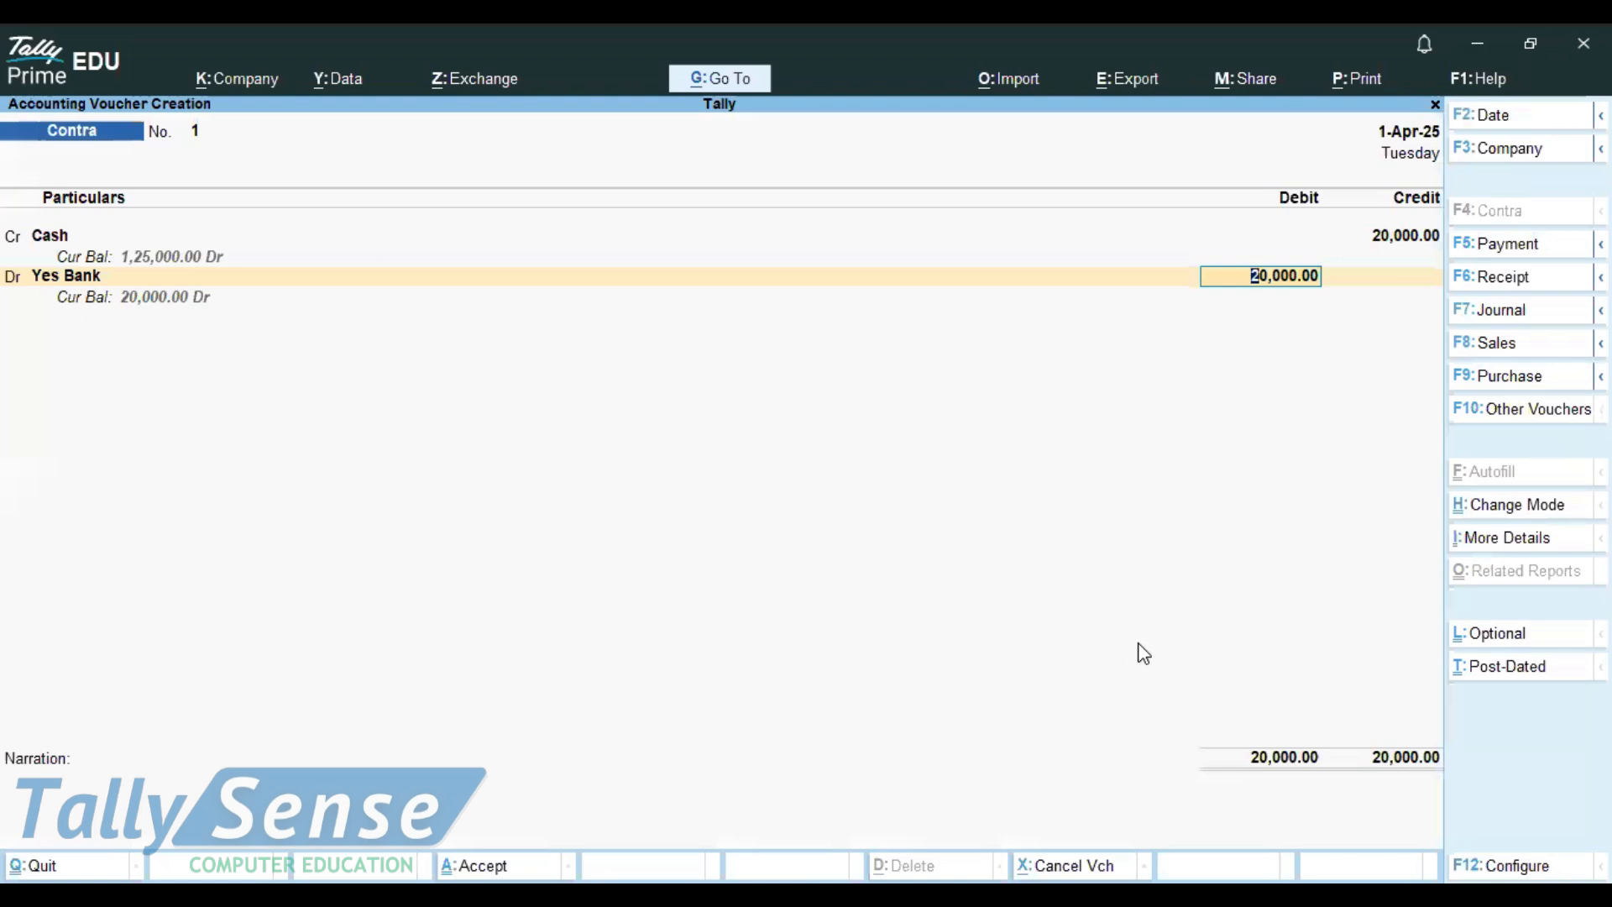
Step: Accept the 20,000 Yes Bank debit and cash allocation, annotating then erasing marks on the denomination rows
key("Return")
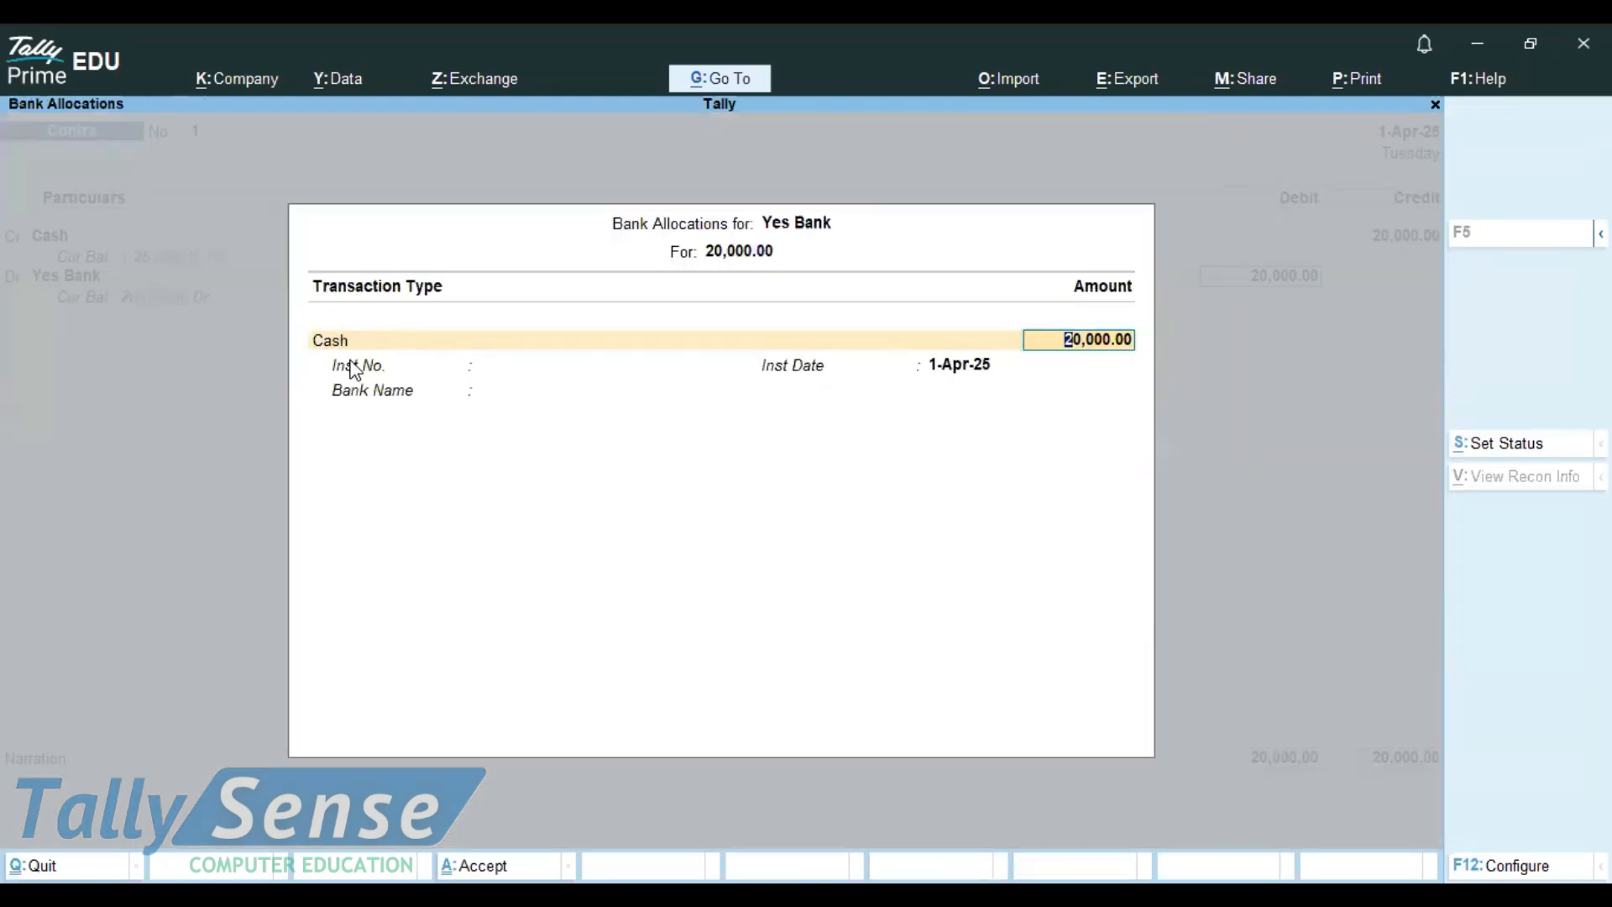
key("Return")
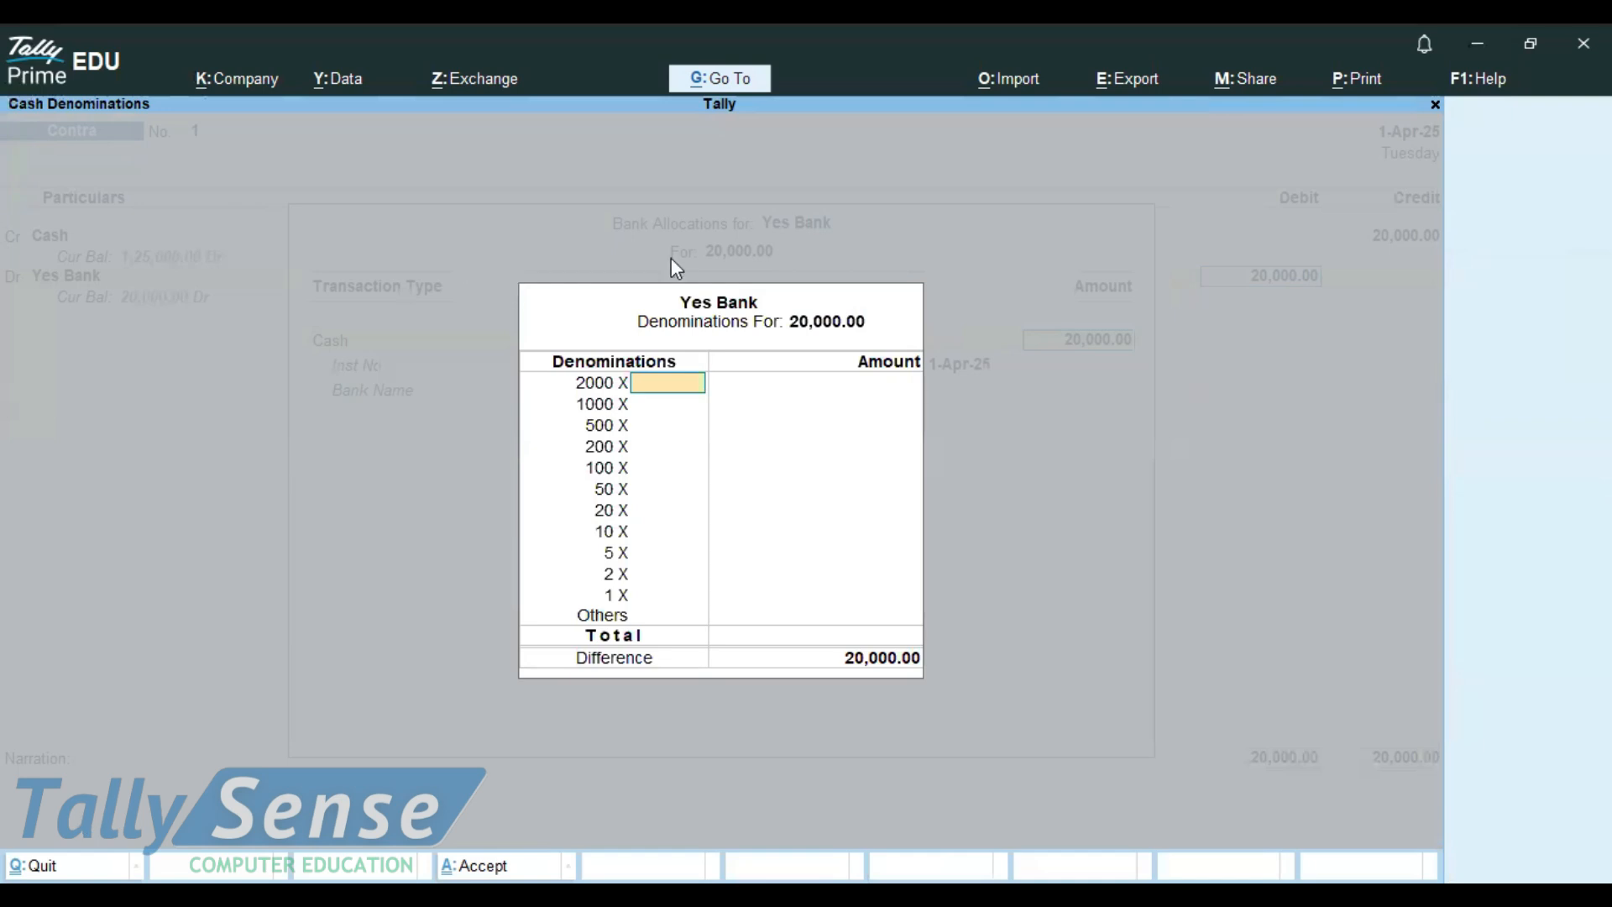
mouse_move(461, 258)
left_mouse_down()
mouse_move(984, 606)
mouse_move(652, 743)
mouse_move(445, 709)
mouse_move(476, 283)
left_mouse_up()
mouse_move(705, 338)
left_mouse_down()
mouse_move(526, 353)
mouse_move(637, 404)
mouse_move(707, 328)
mouse_move(638, 322)
left_mouse_up()
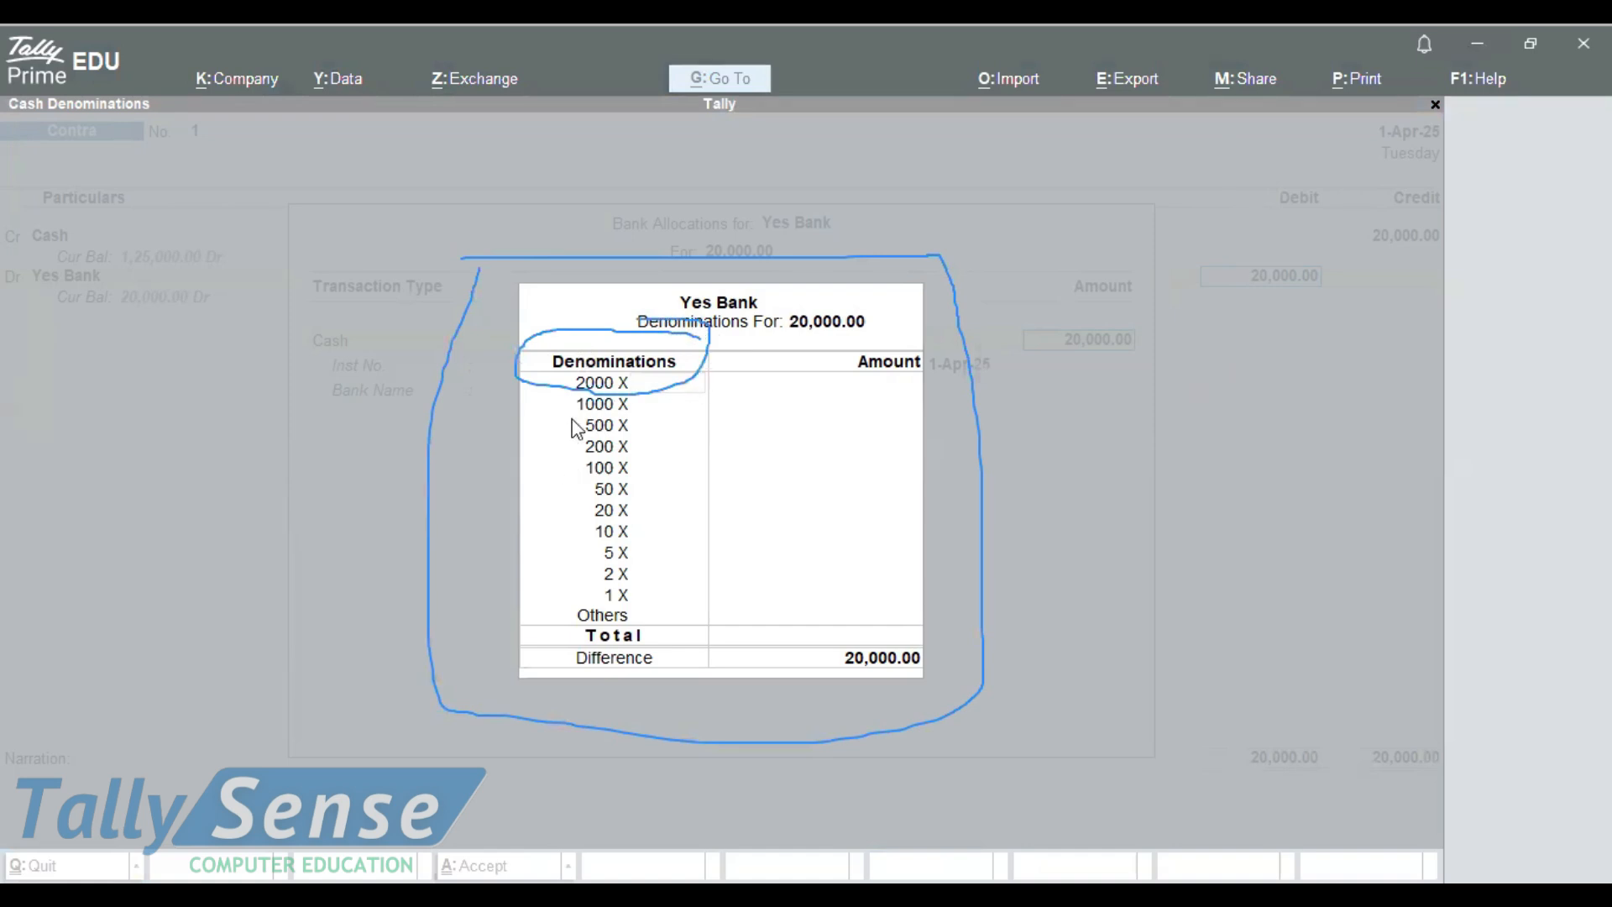
mouse_move(569, 391)
left_mouse_down()
mouse_move(625, 380)
mouse_move(639, 432)
left_mouse_up()
mouse_move(576, 474)
left_mouse_down()
mouse_move(641, 438)
mouse_move(655, 393)
mouse_move(652, 595)
left_mouse_up()
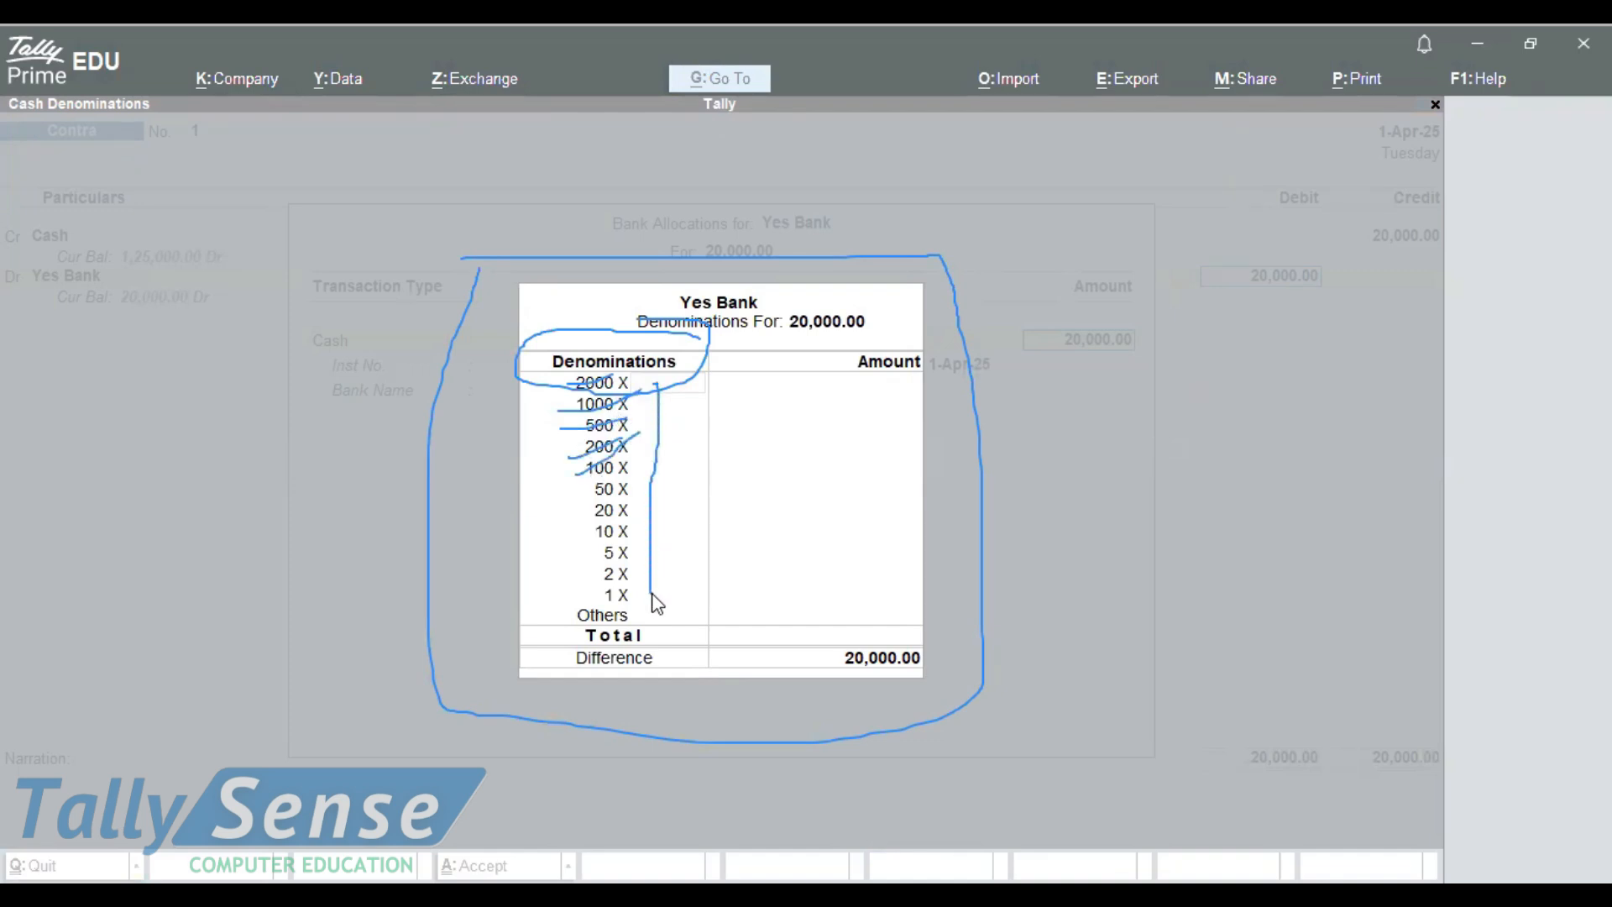
left_click(79, 480)
mouse_move(486, 270)
left_mouse_down()
mouse_move(444, 597)
mouse_move(597, 461)
mouse_move(664, 343)
mouse_move(640, 377)
left_mouse_up()
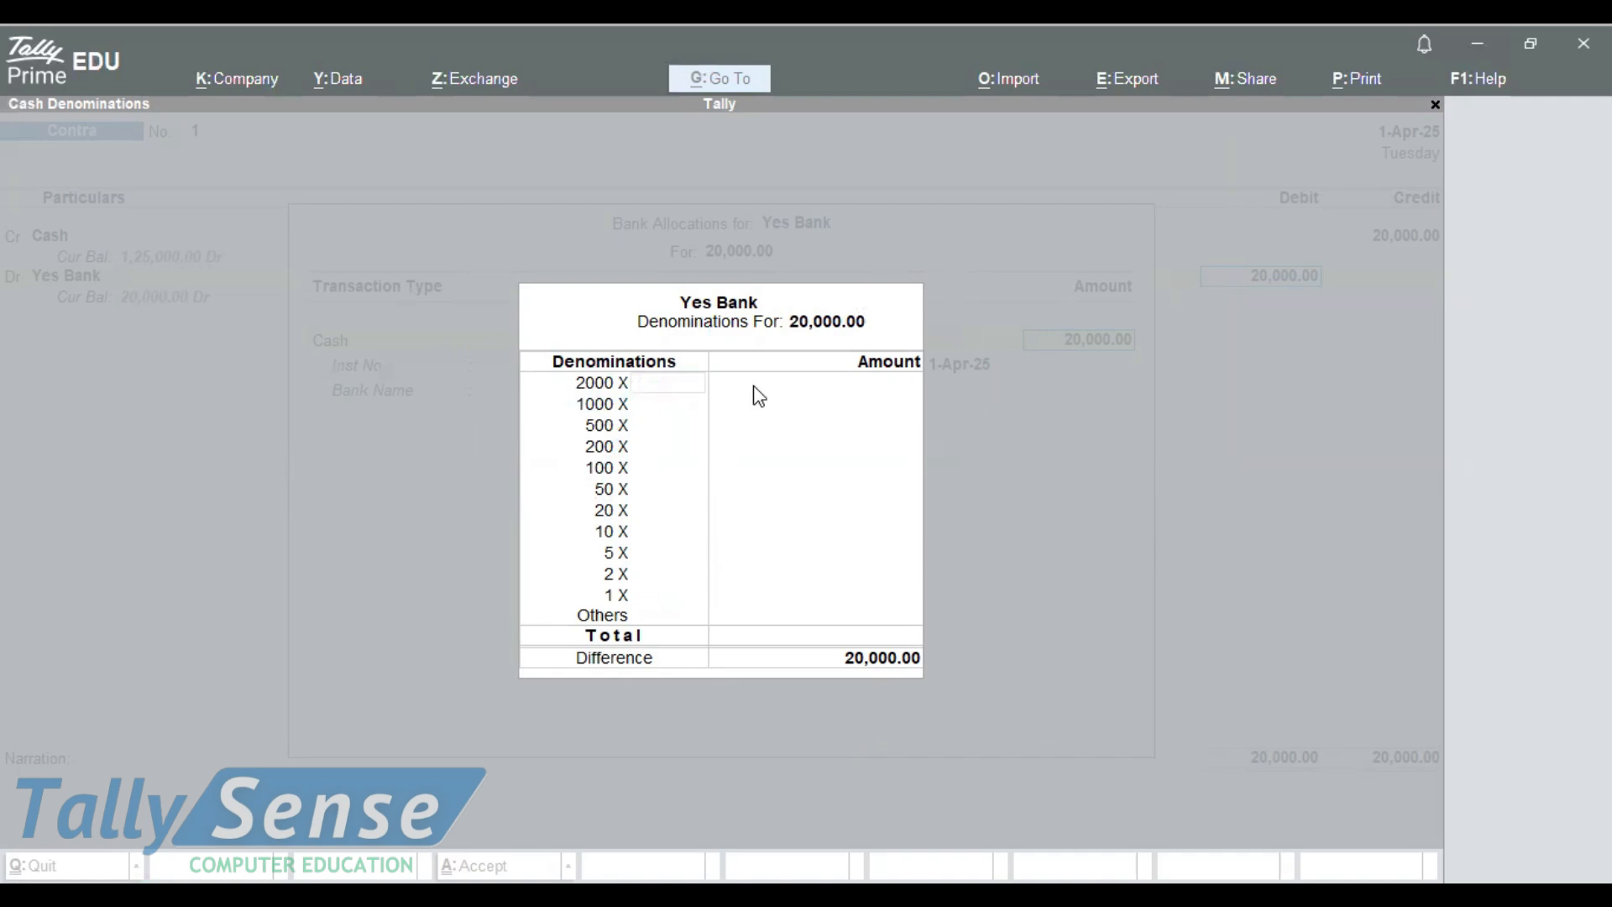
left_click(810, 358)
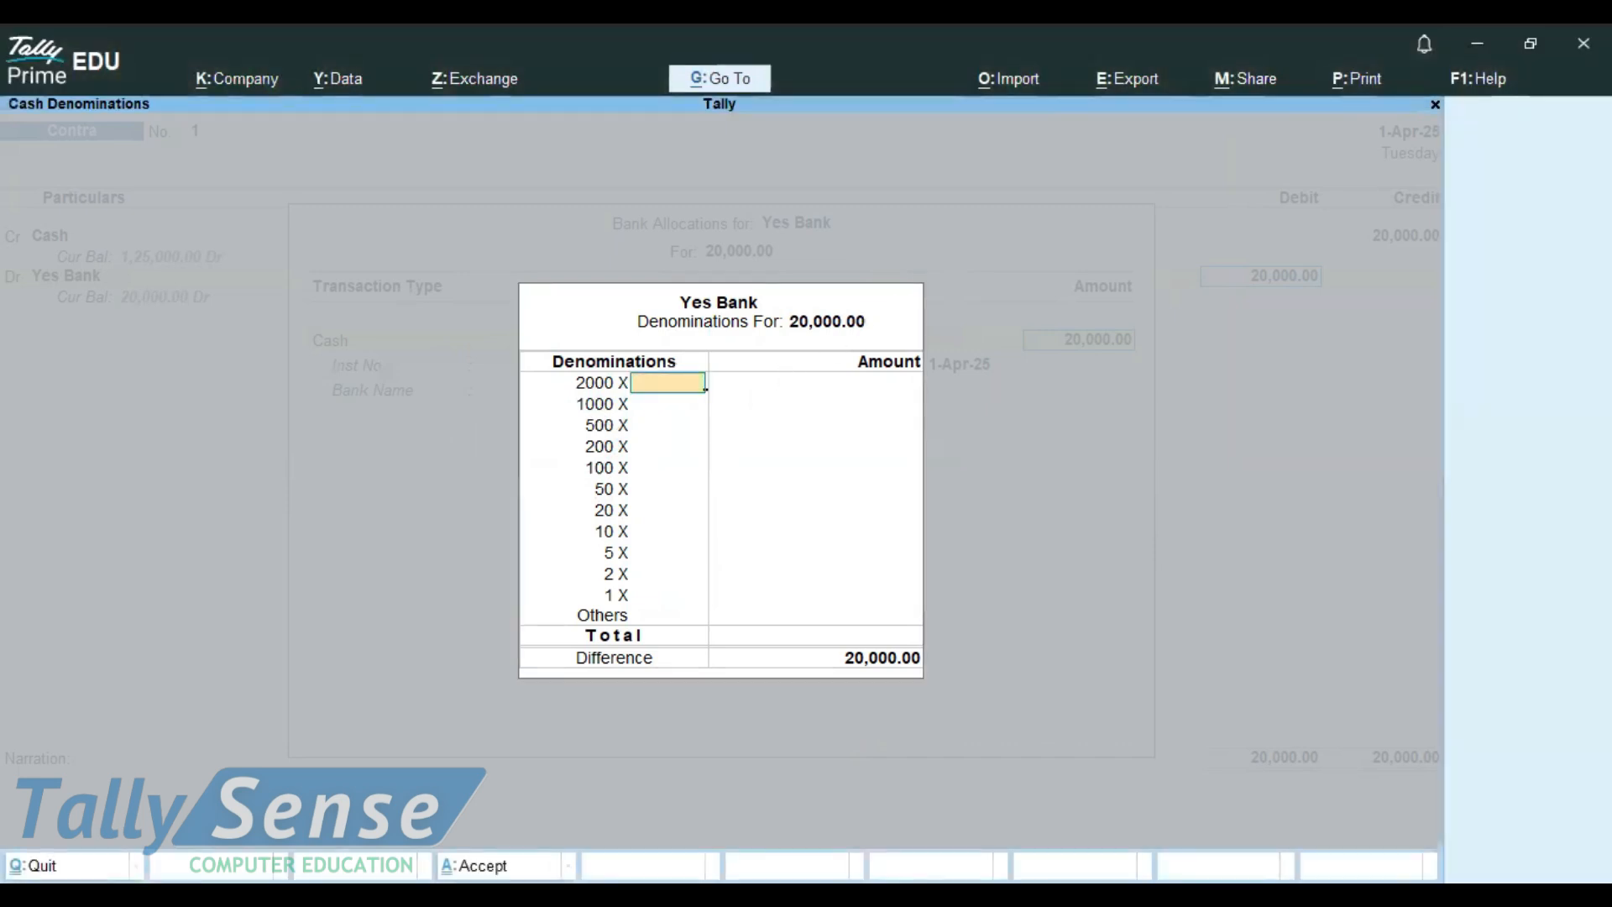
Step: Break the 20,000 deposit into 20 × 500, 20 × 200 and 60 × 100 notes and save Contra voucher 1
key("Return")
key("Return")
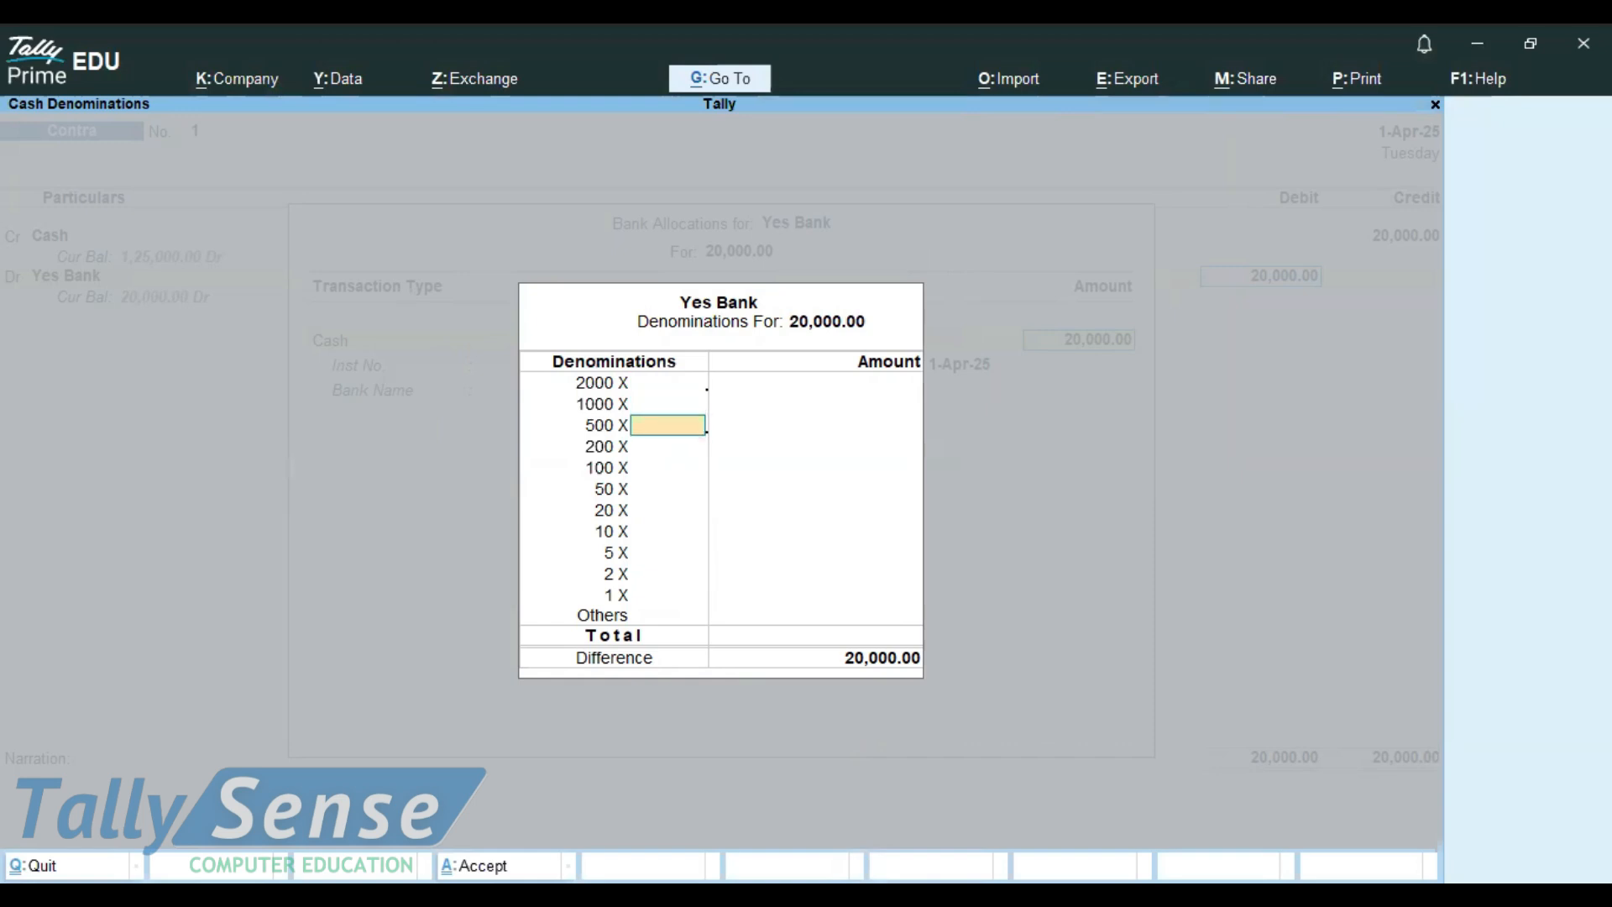
type("20")
key("Return")
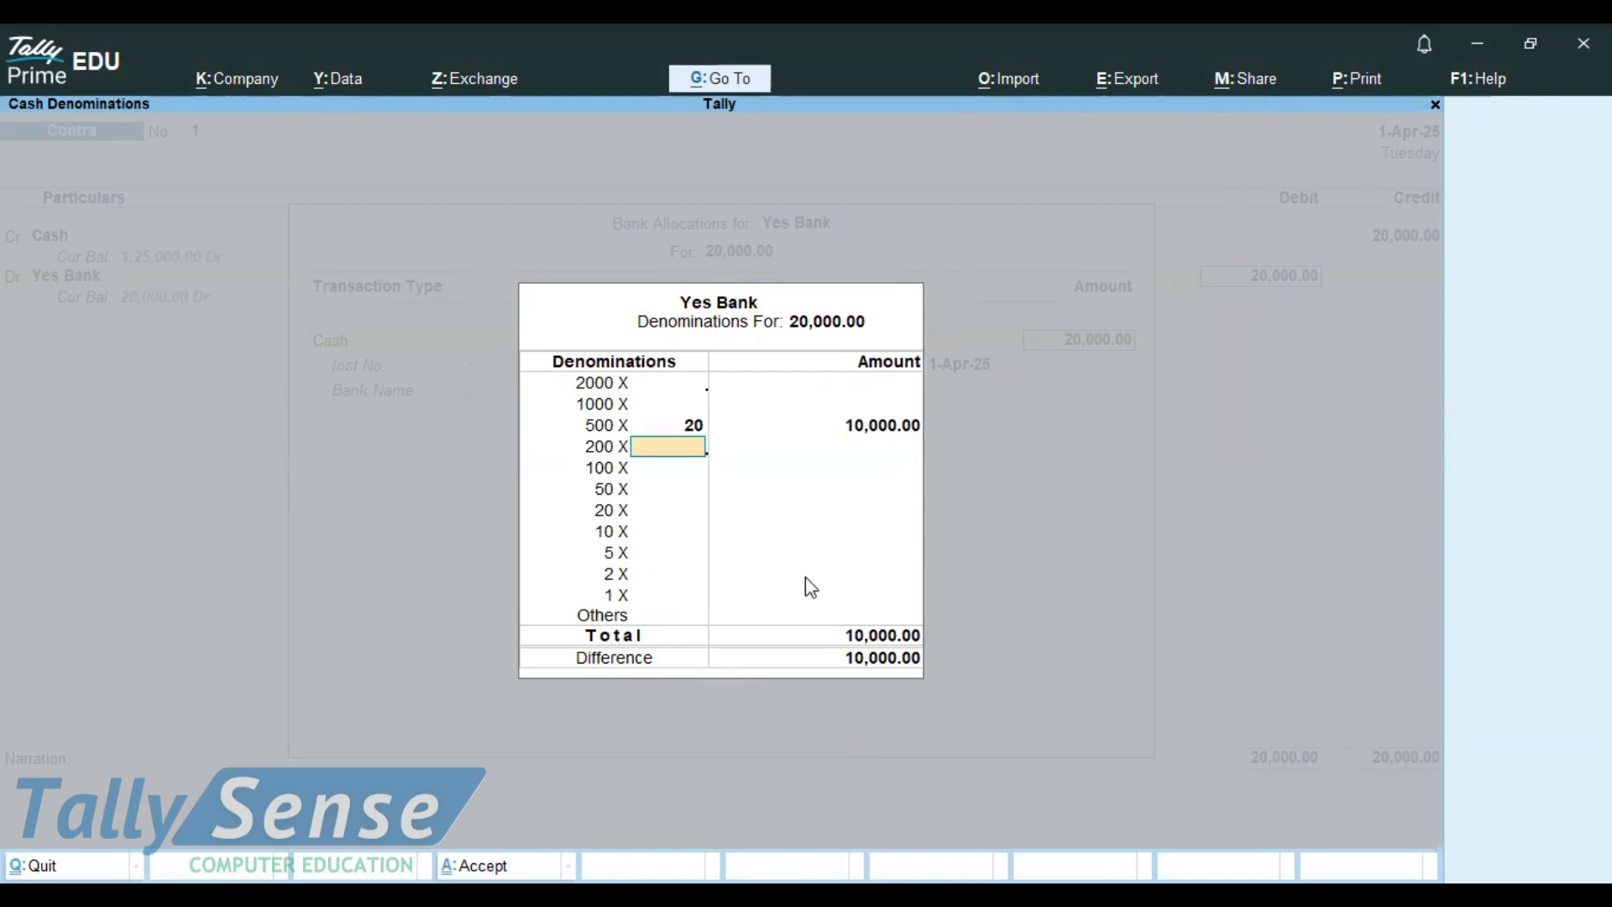
type("10")
key("BackSpace")
key("BackSpace")
type("20")
key("Return")
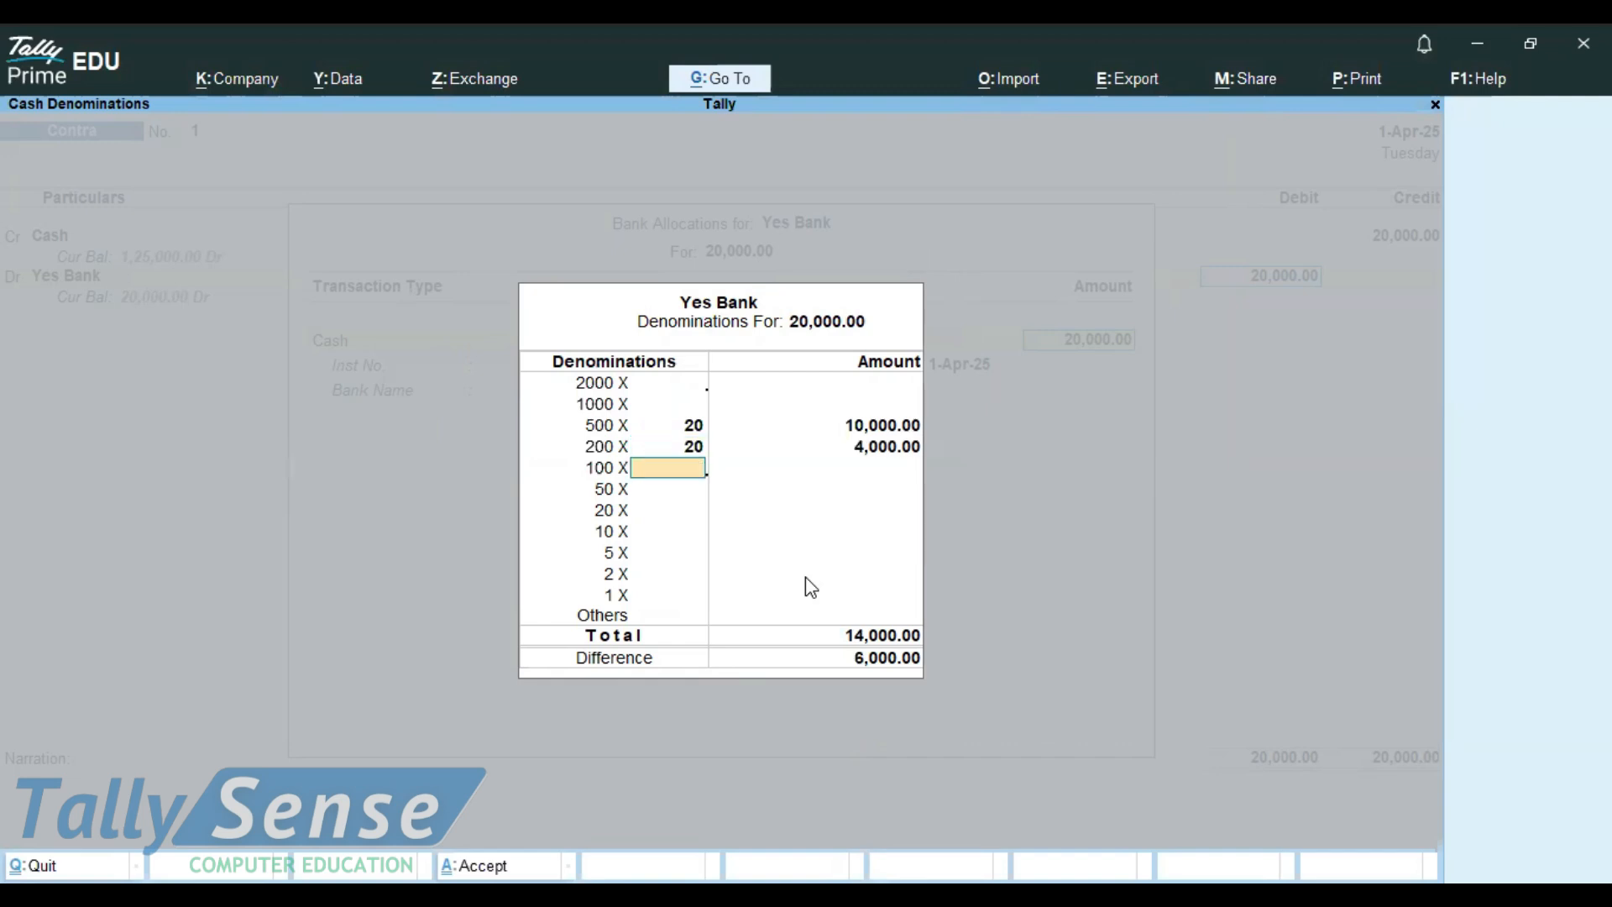
type("60")
key("Return")
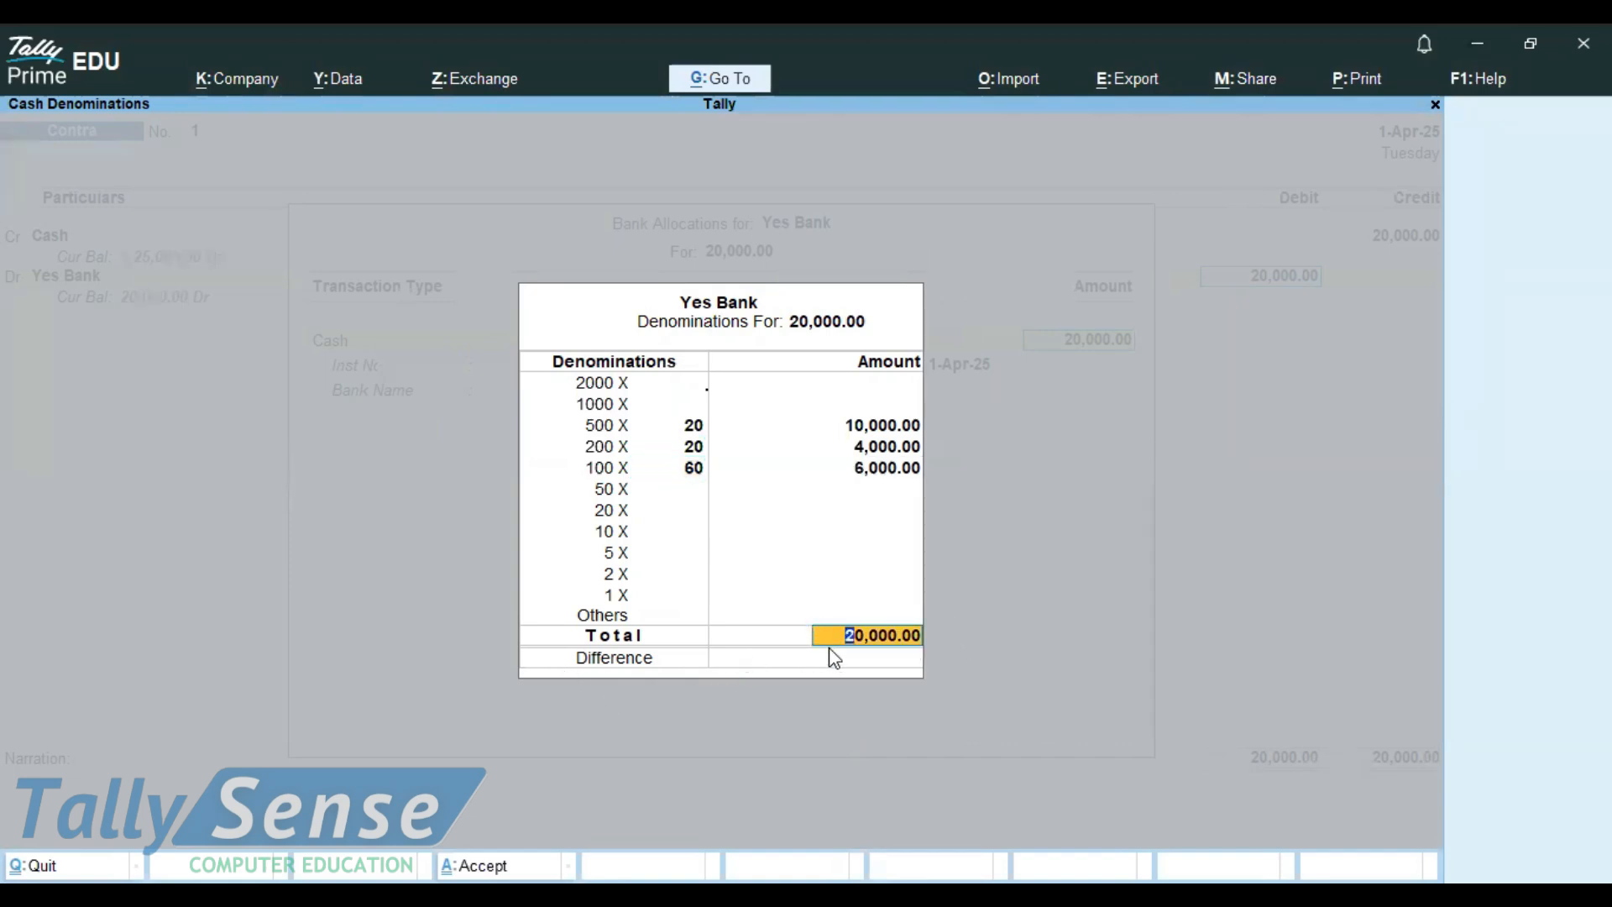
key("Return")
key("Return")
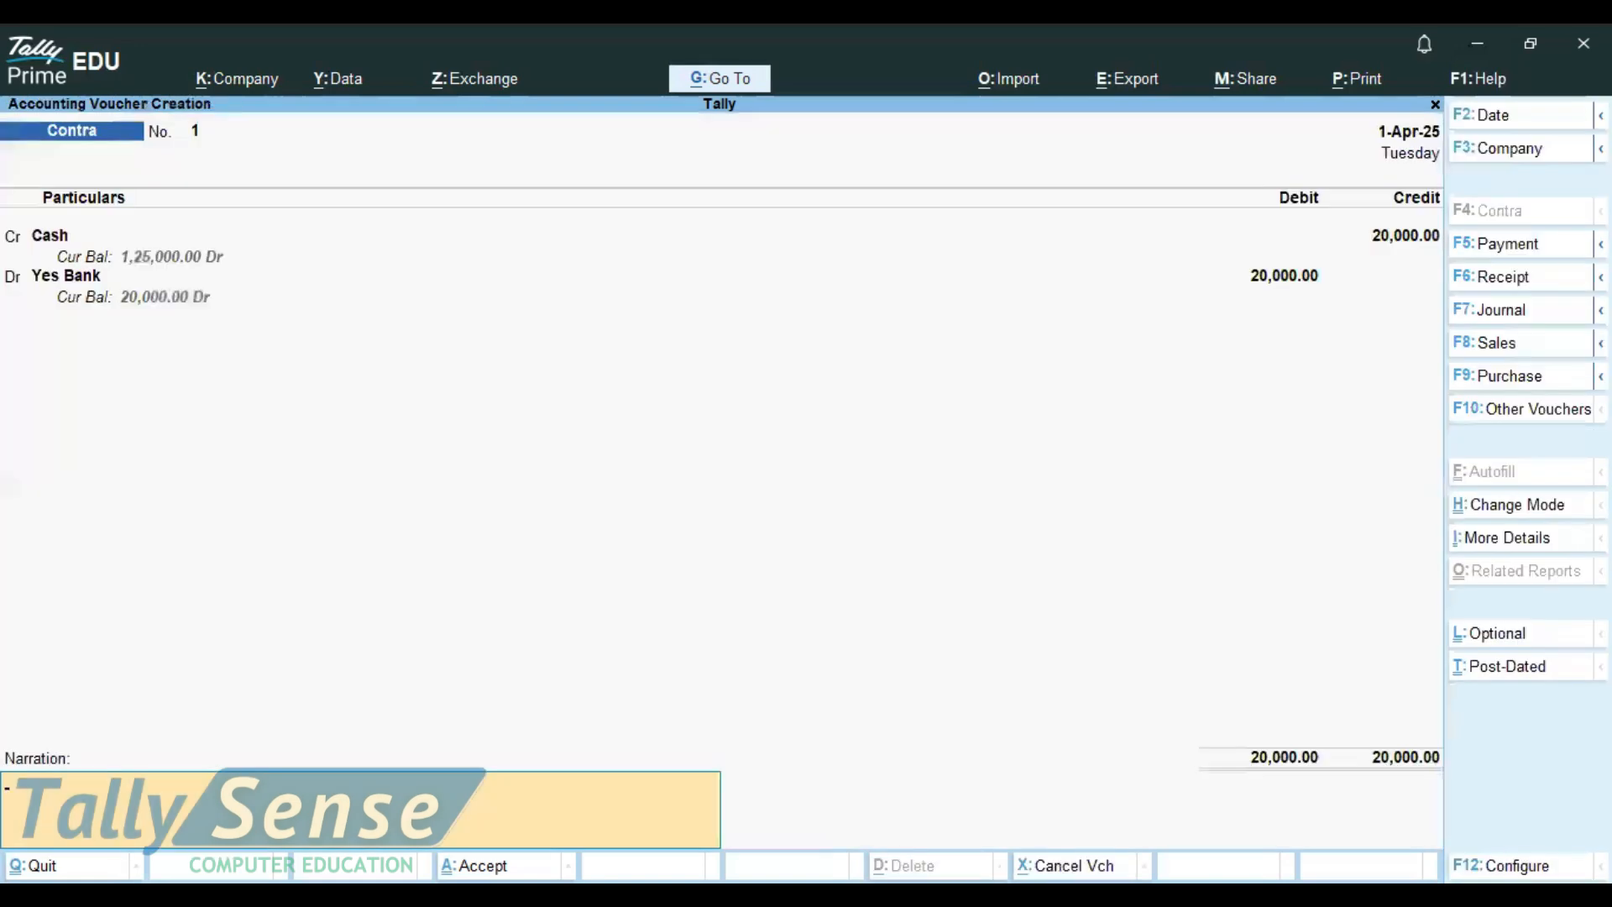
key("Return")
key("Return")
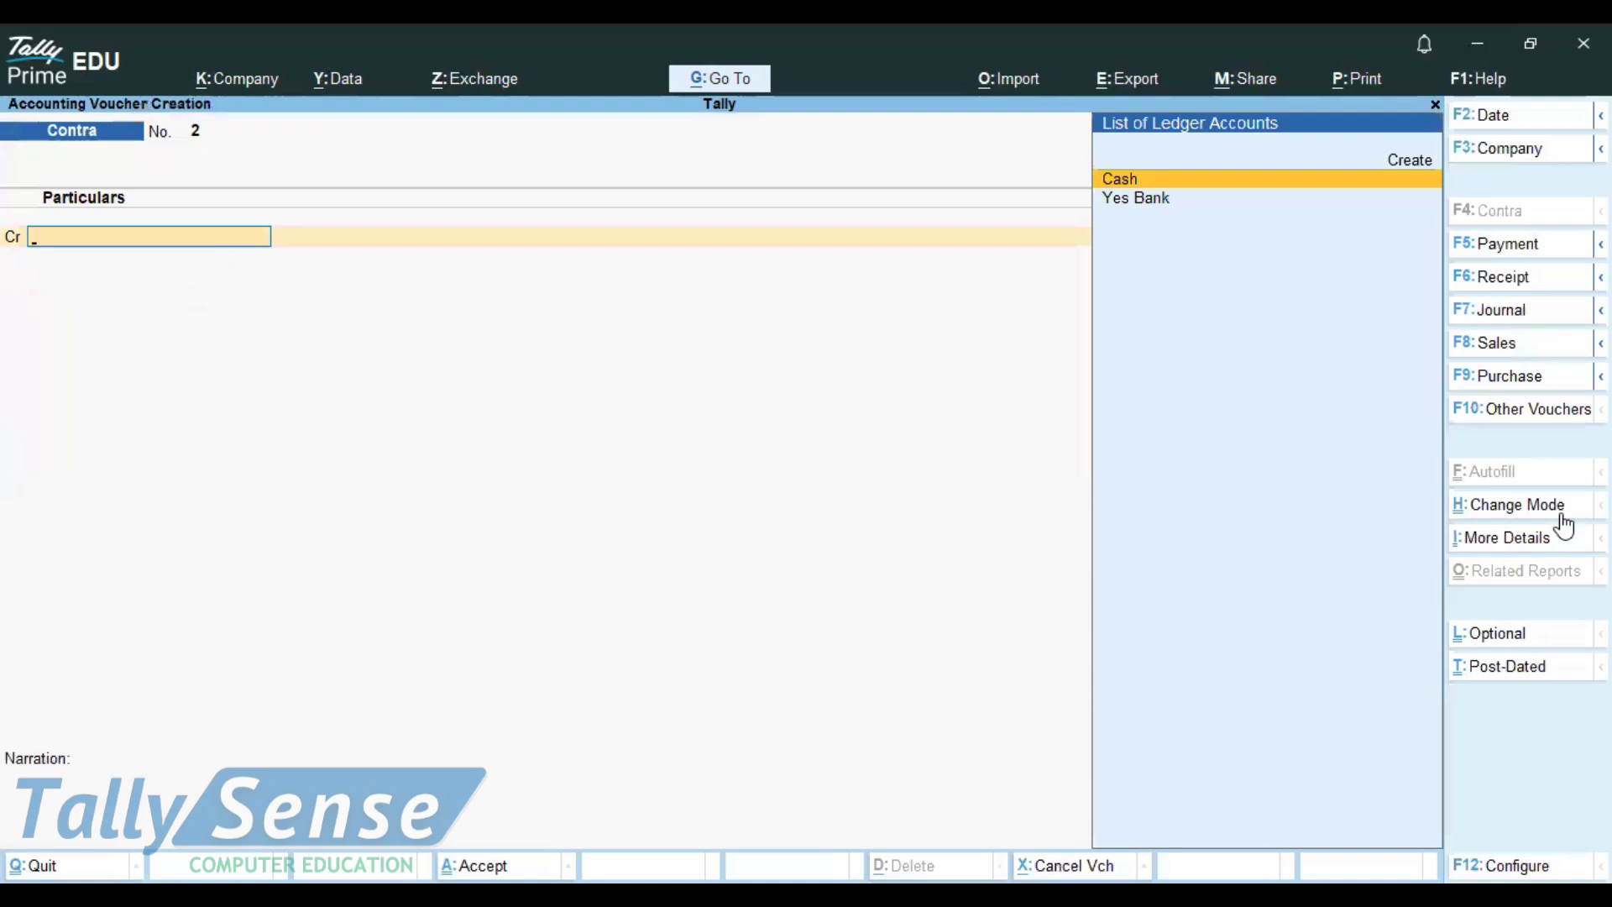
key("Escape")
Step: Quit voucher entry and open Banking > Deposit Slip for the Yes Bank ledger
key("Return")
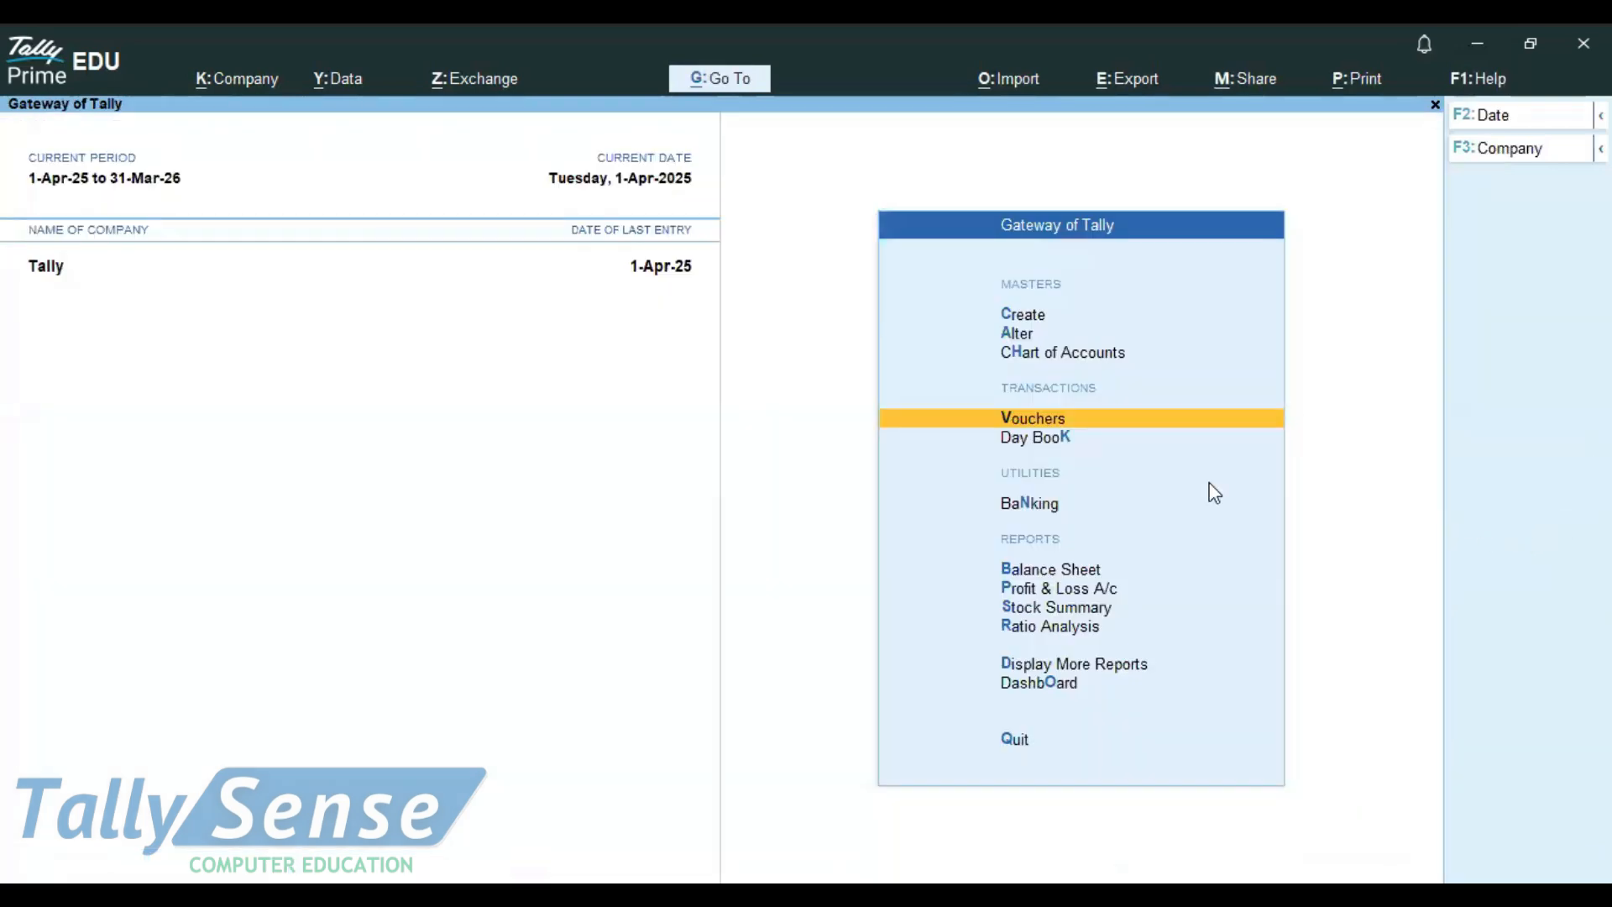
left_click(1029, 505)
key("Down")
key("Down")
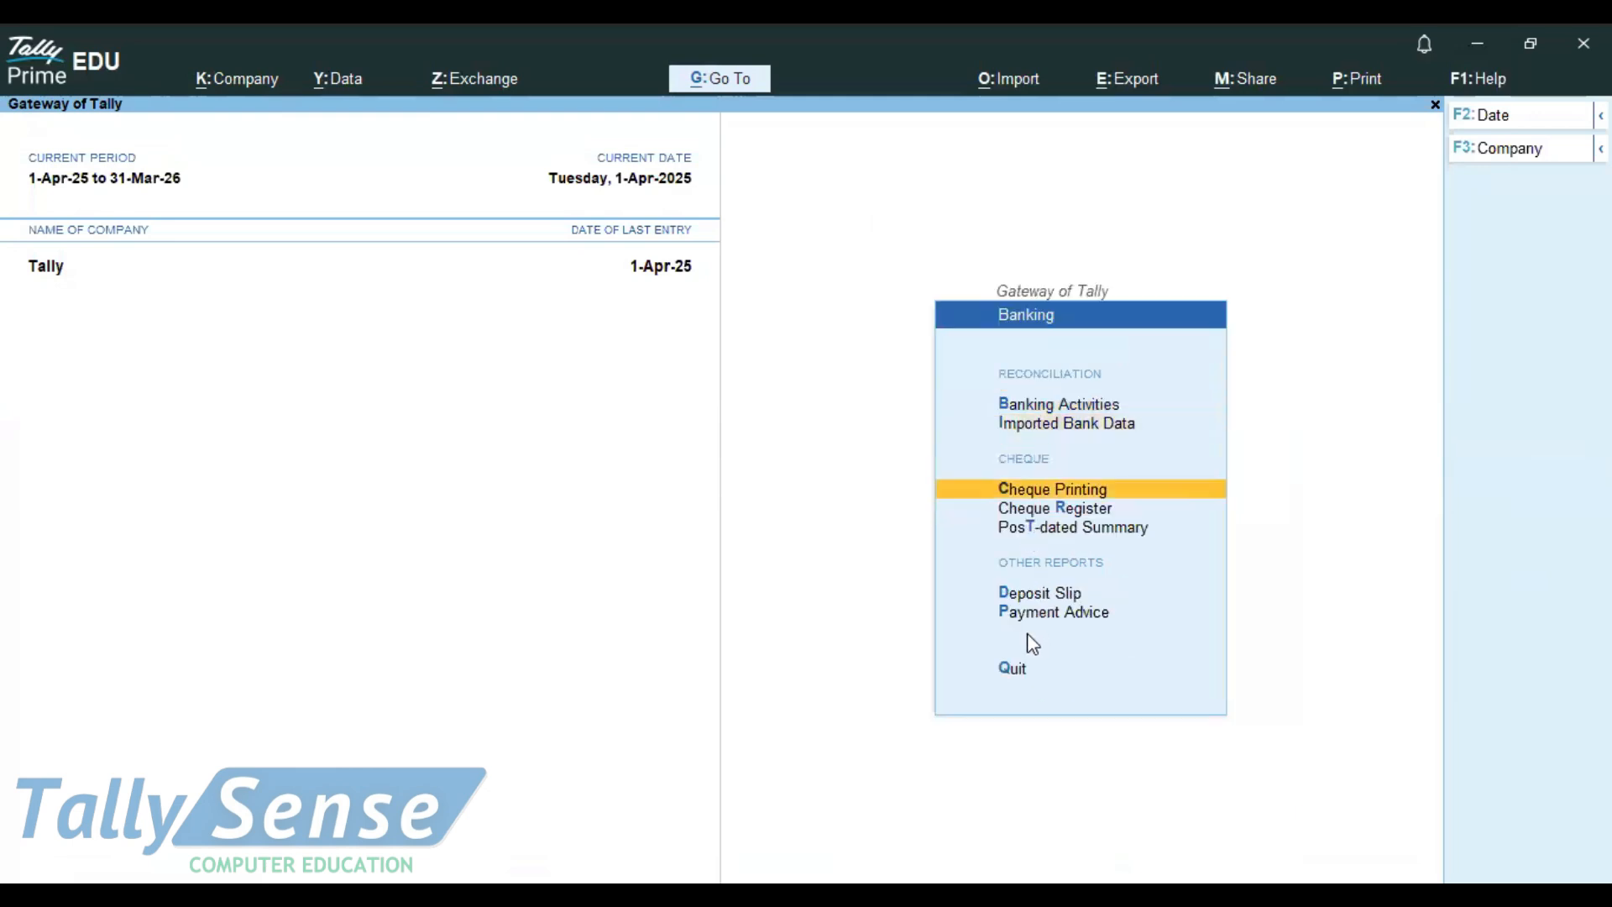
key("Down")
key("Down")
key("Down")
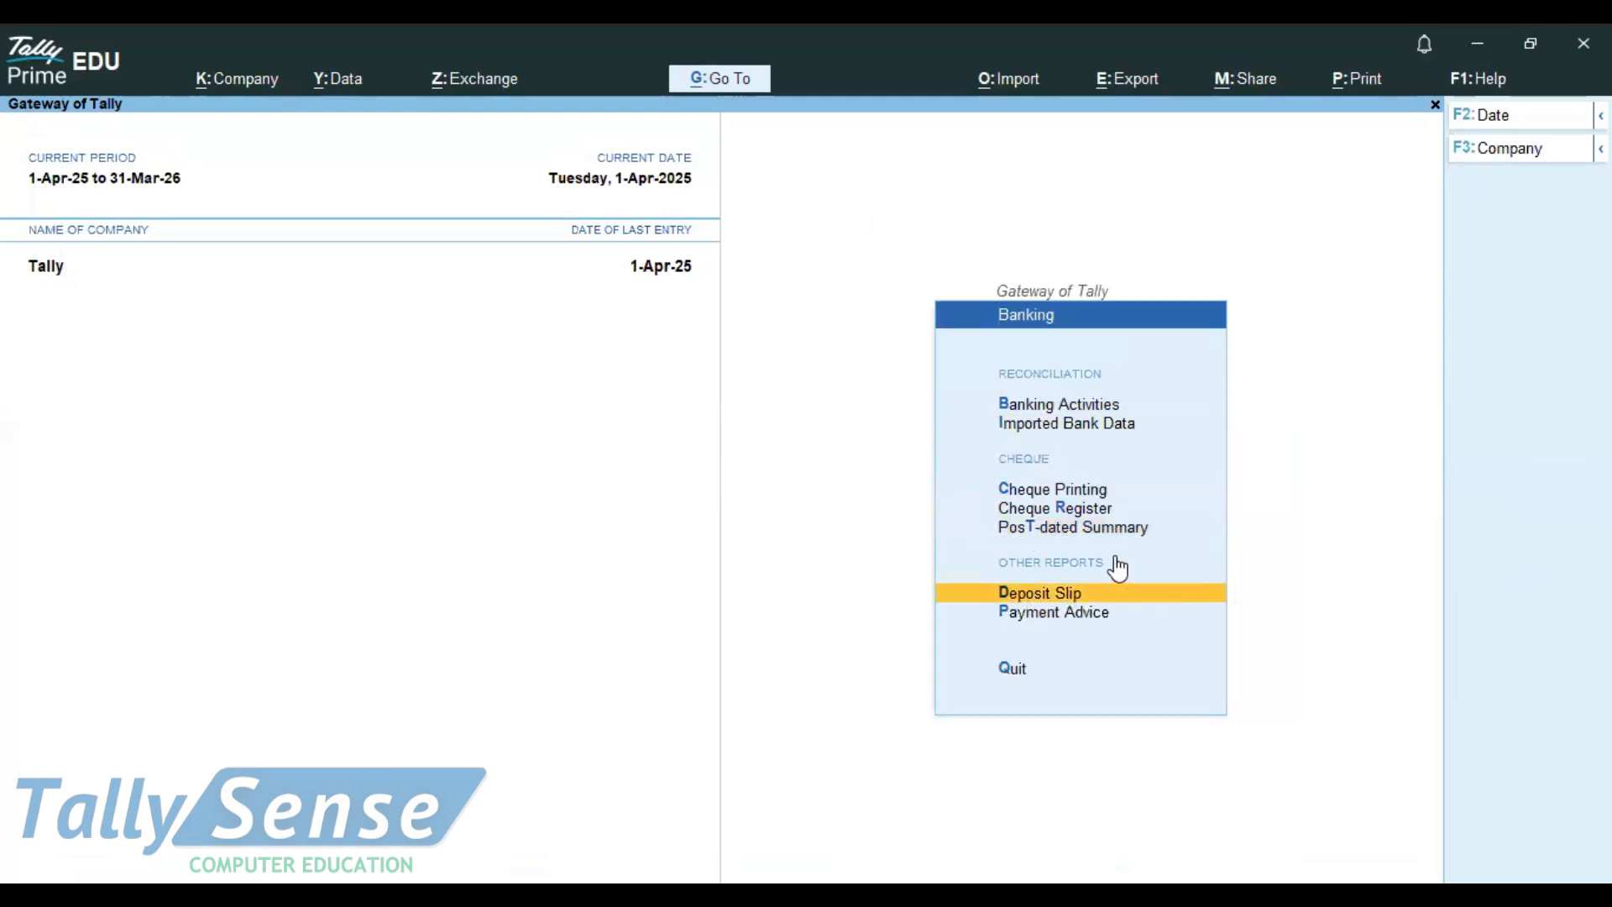
left_click(1020, 592)
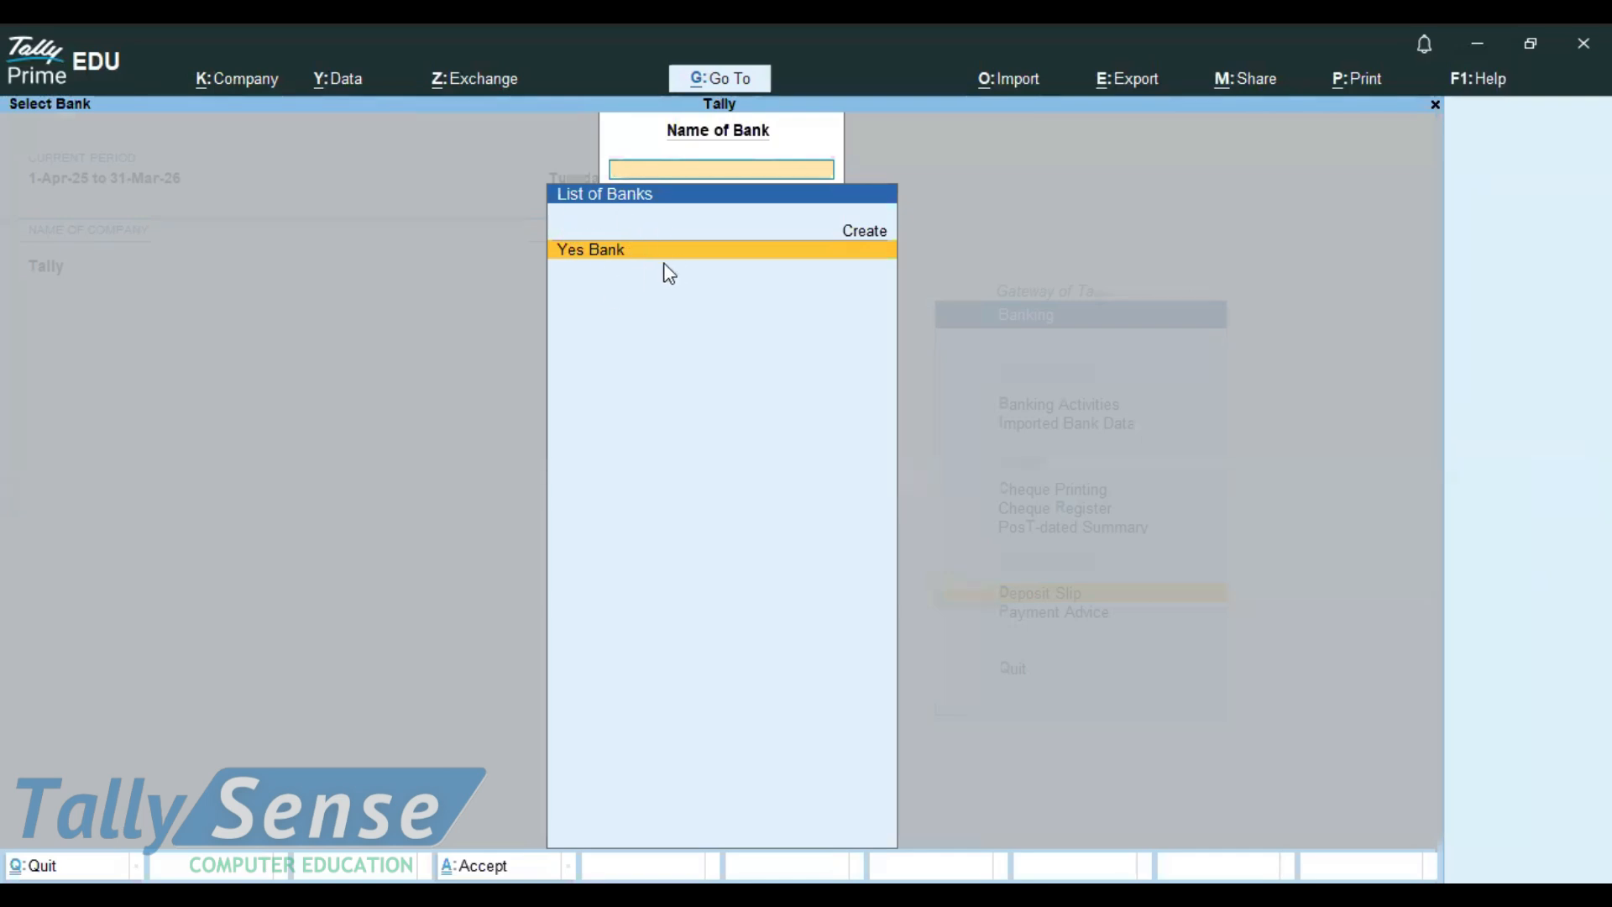
key("Return")
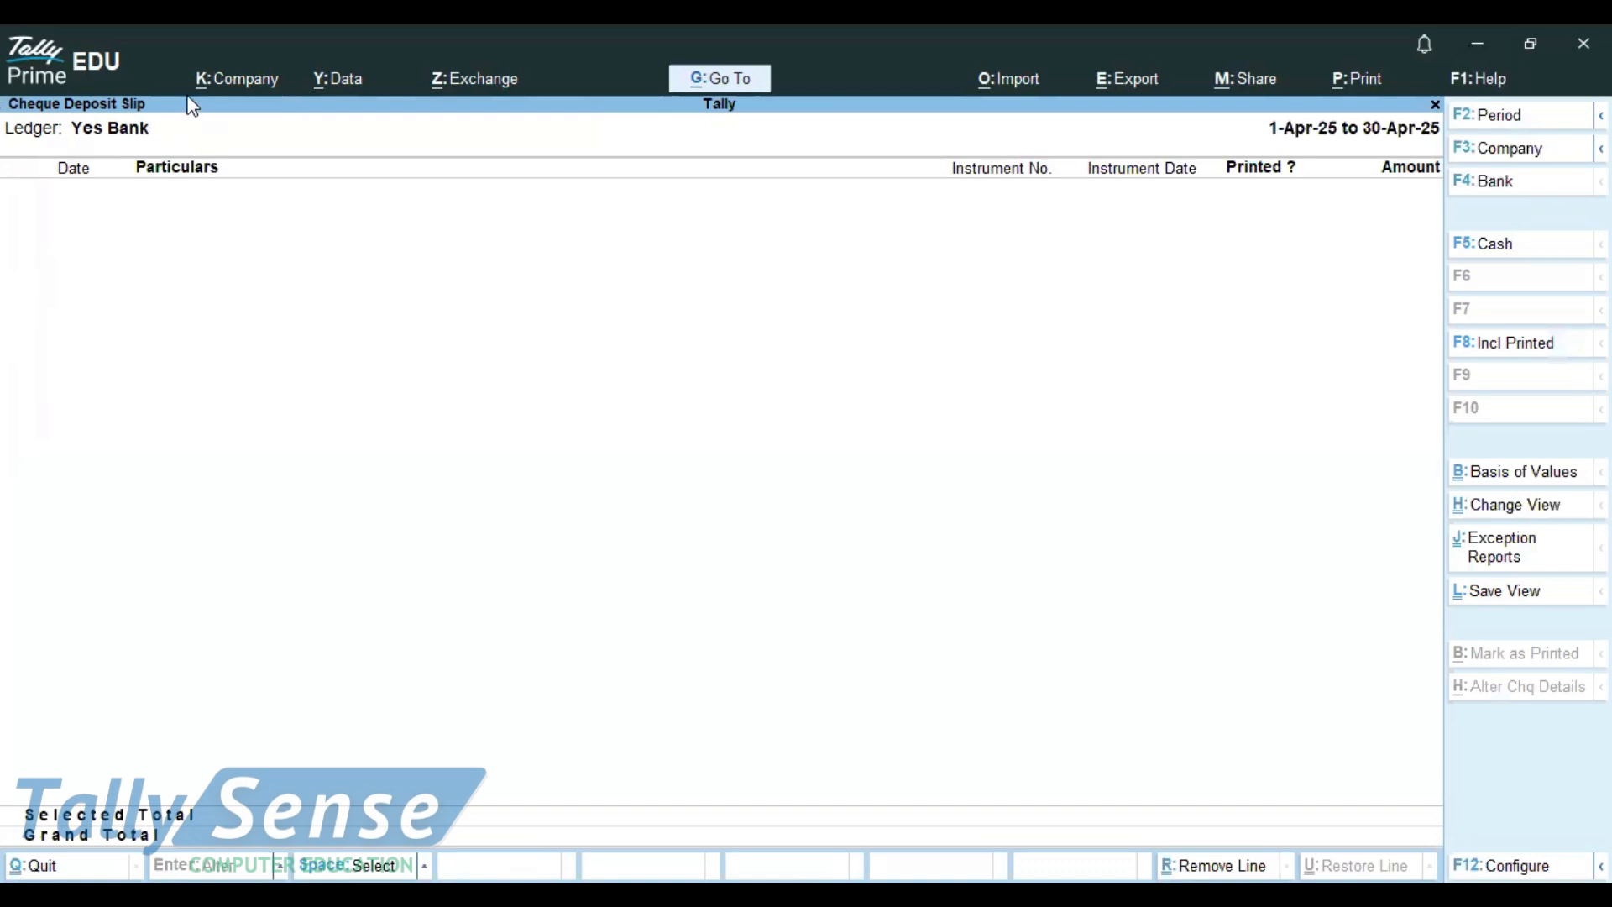
mouse_move(172, 90)
left_mouse_down()
mouse_move(78, 81)
mouse_move(116, 130)
mouse_move(97, 134)
left_mouse_up()
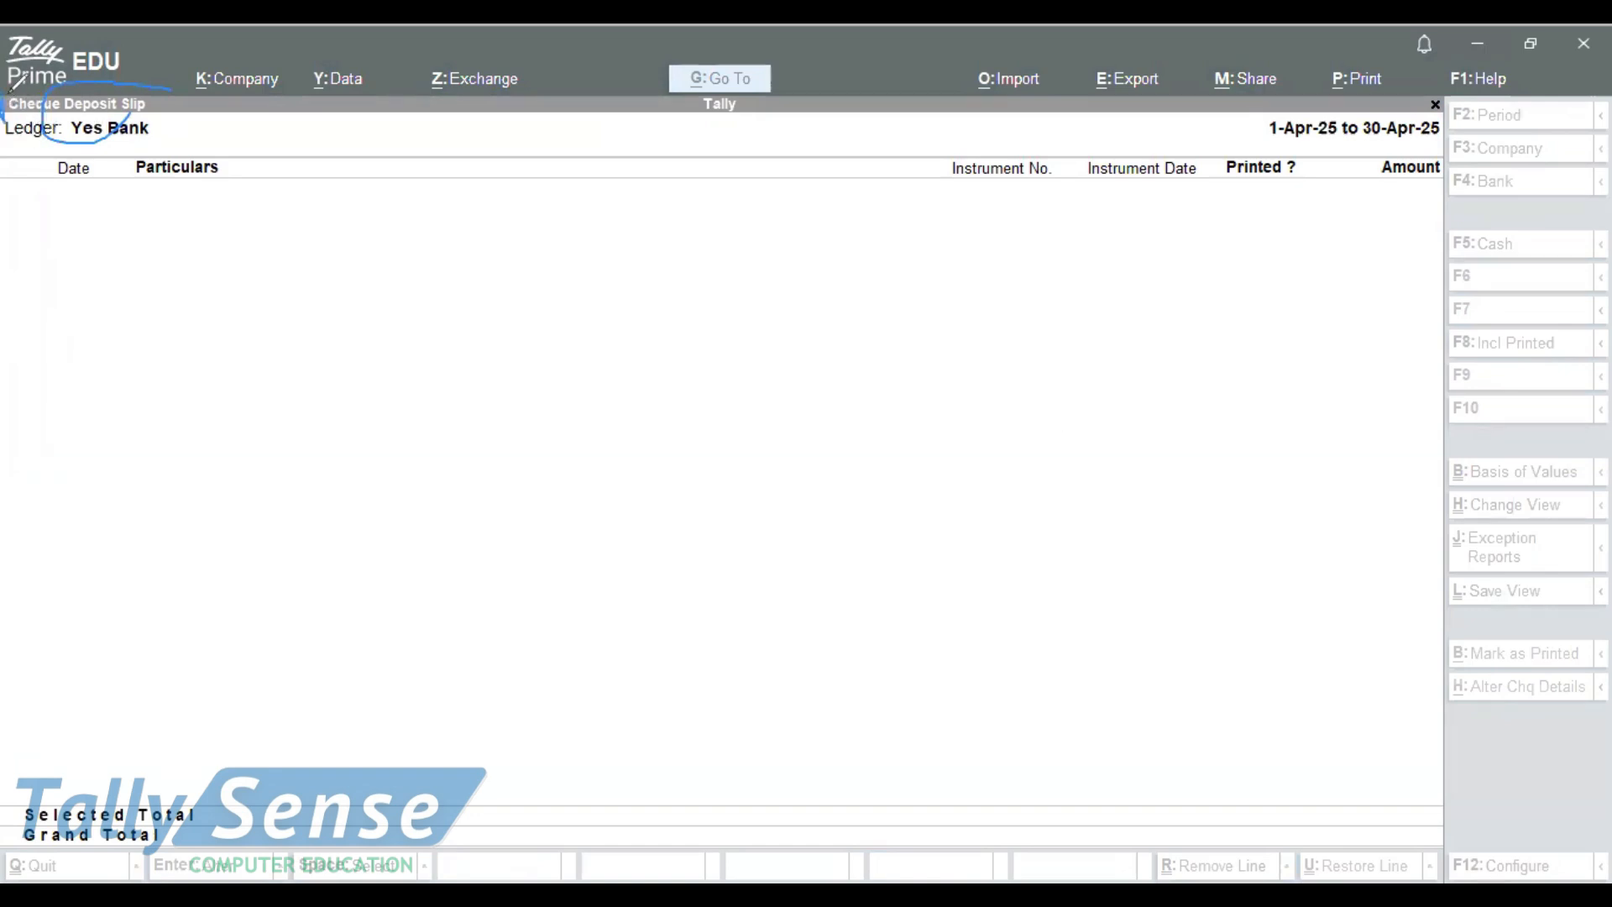
mouse_move(154, 83)
left_mouse_down()
mouse_move(156, 116)
mouse_move(7, 127)
left_mouse_up()
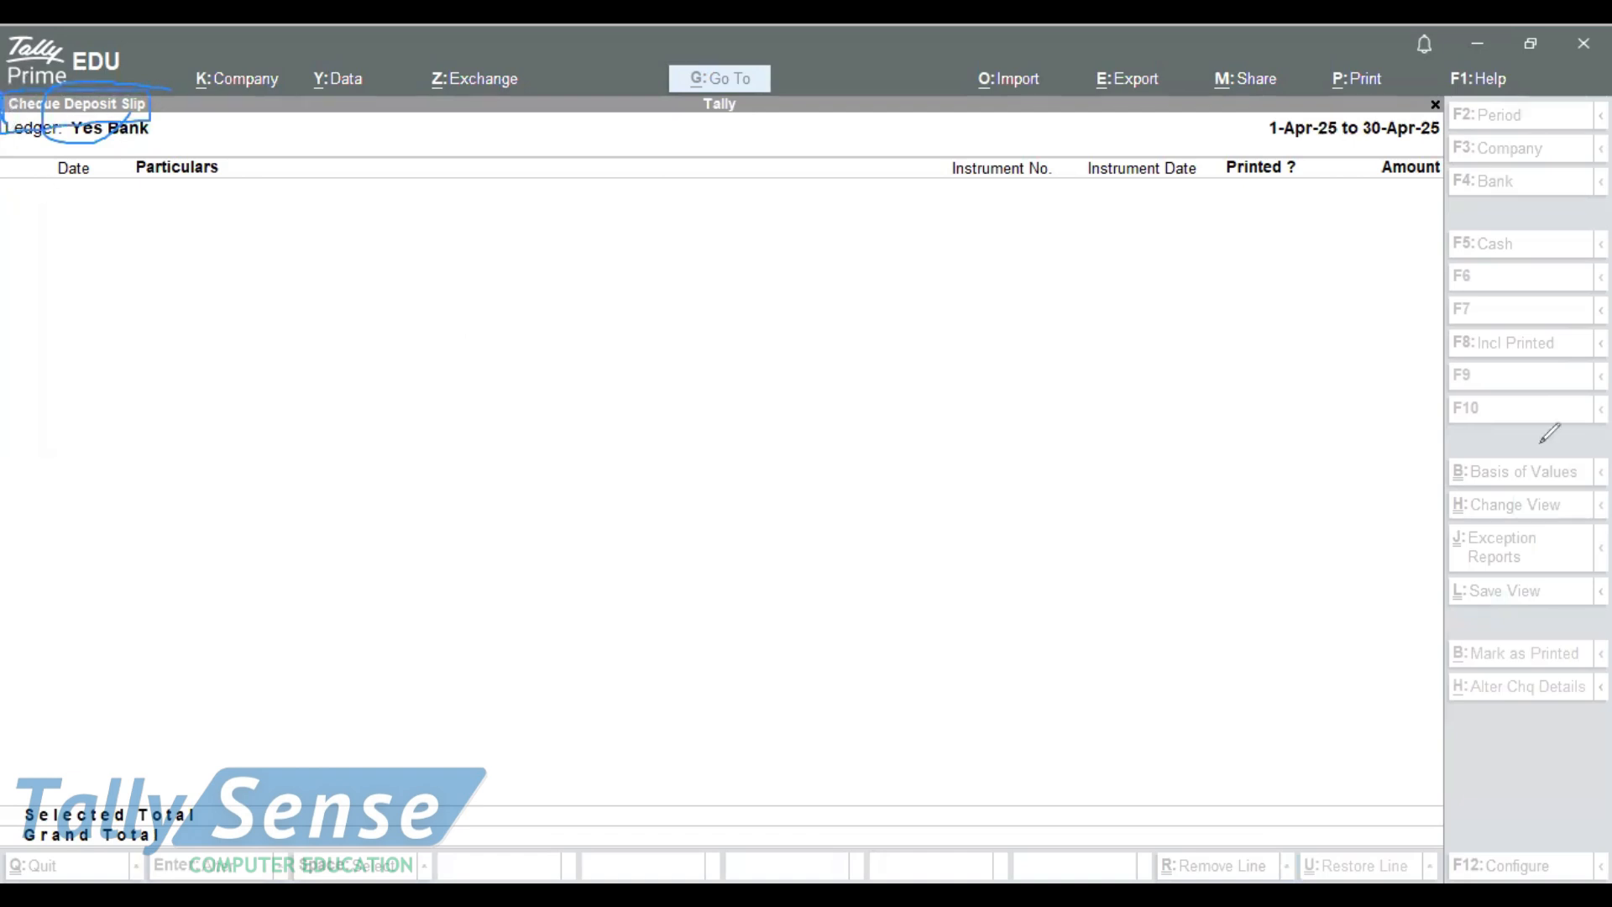
left_click_drag(19, 147, 112, 144)
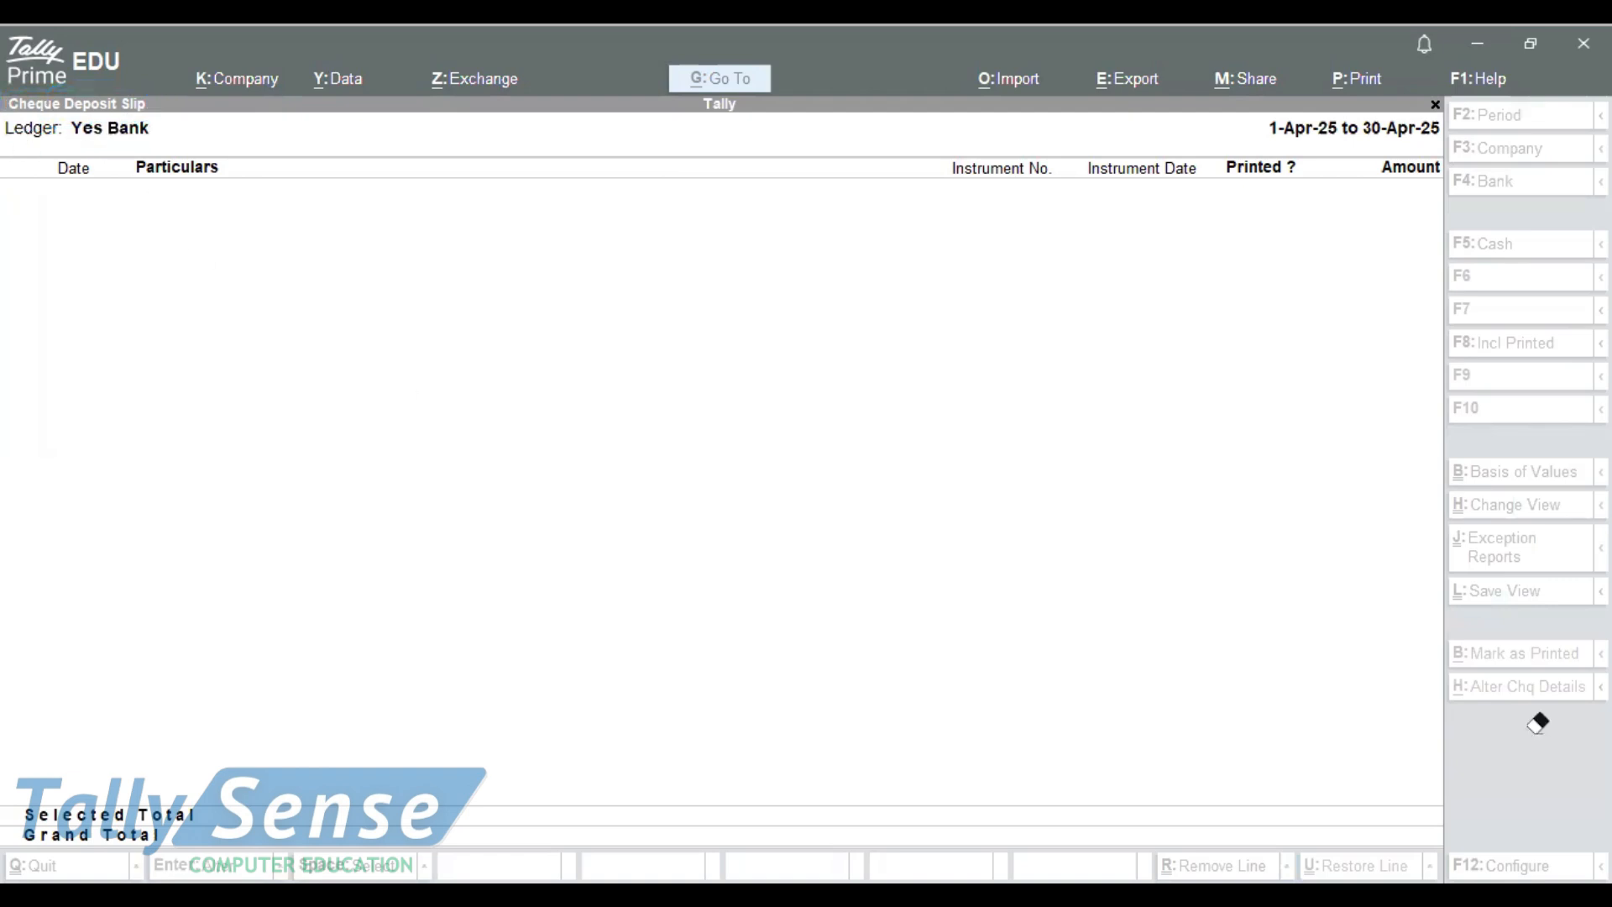
left_click(1211, 439)
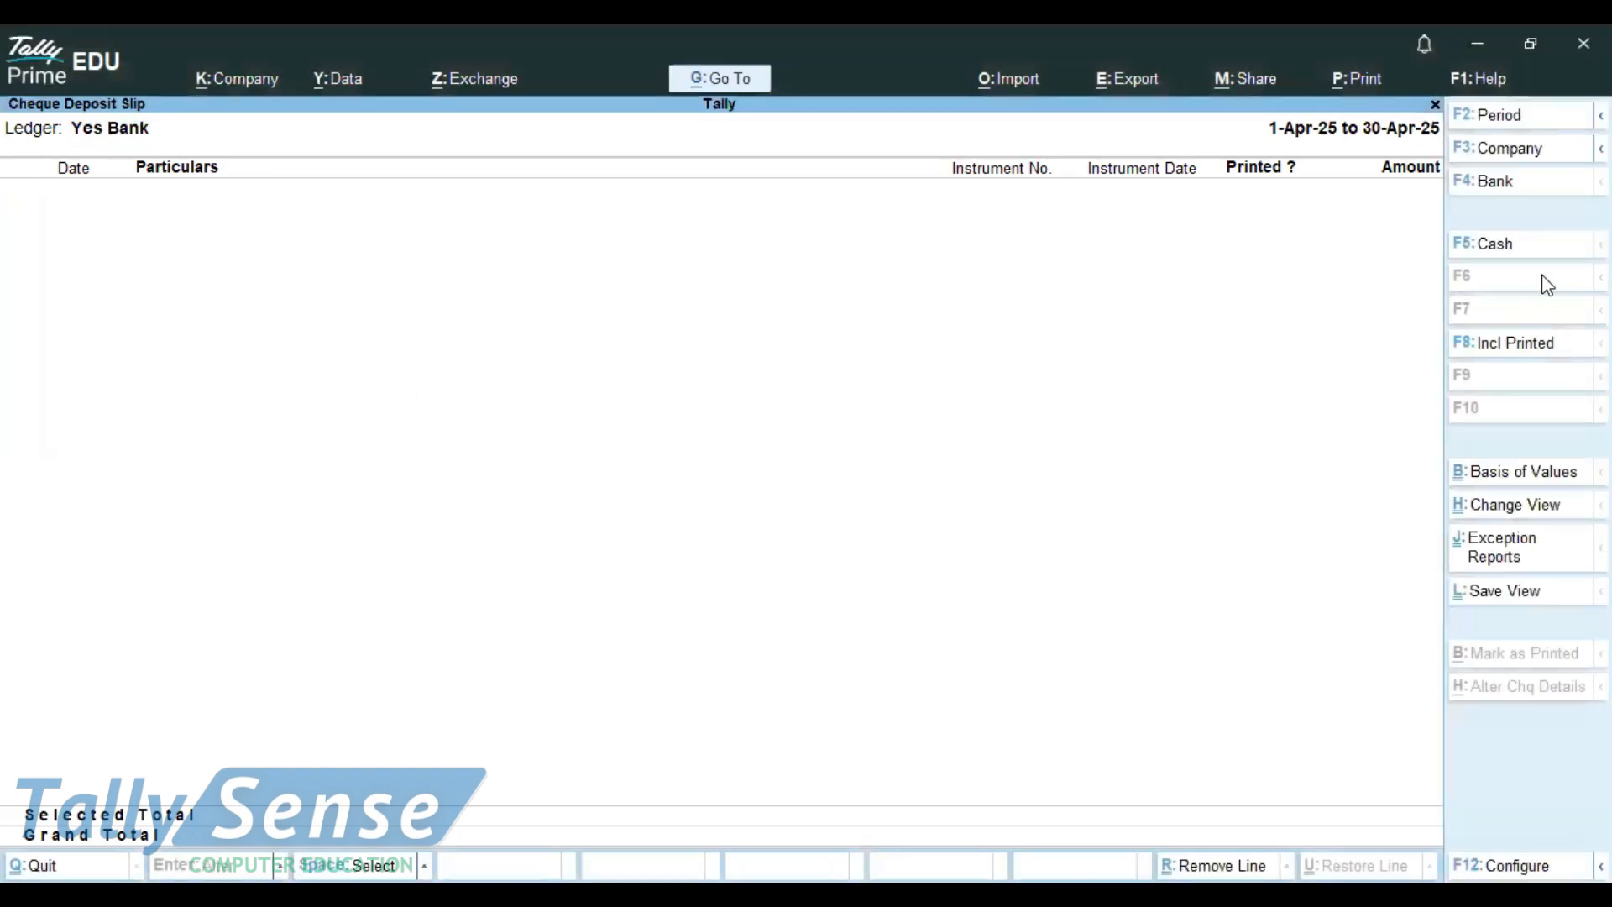
Step: Show the Yes Bank Cash Deposit Slip and note 'space-select' on a new Notepad line
left_click(1502, 245)
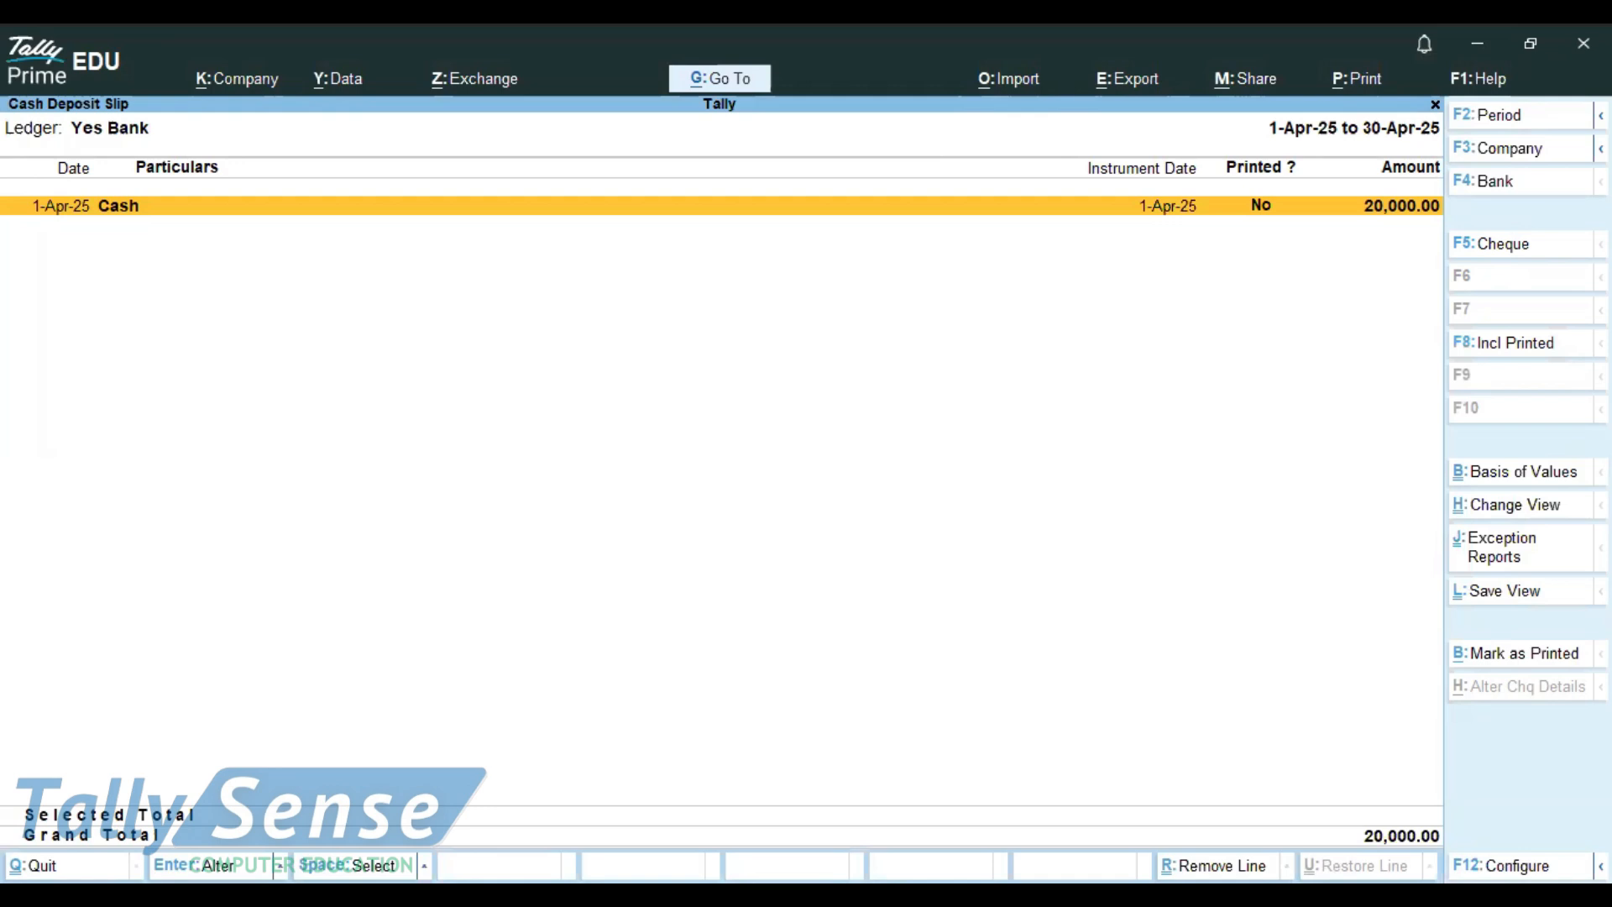
key("alt+Tab")
key("Return")
type("spacv")
key("BackSpace")
type("e-select")
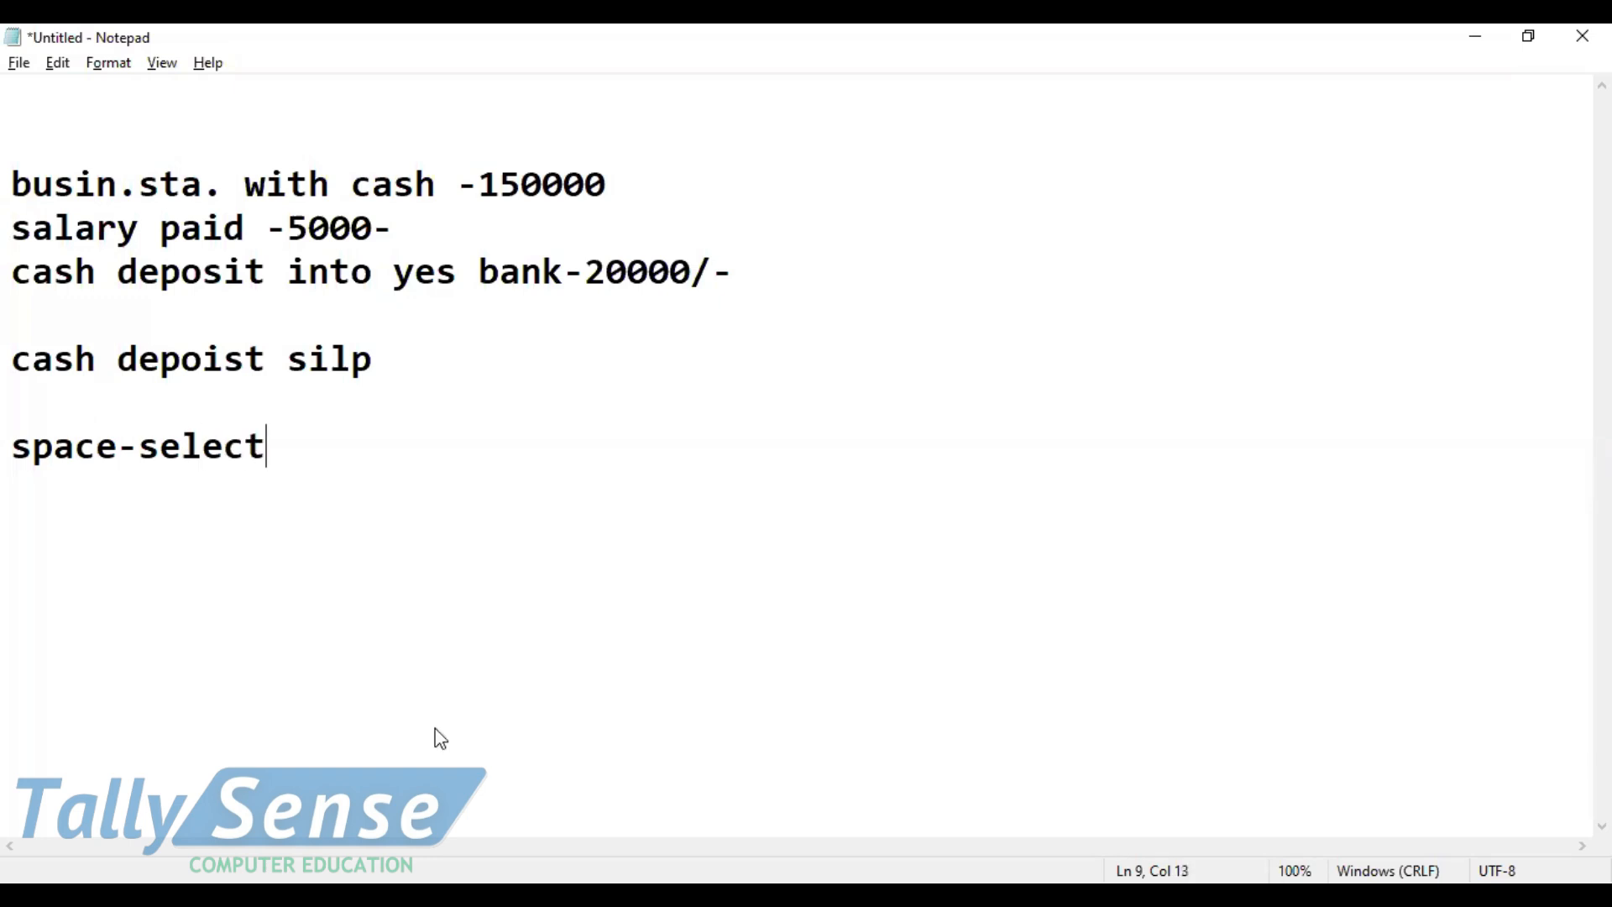
Step: Select the 20,000 Cash deposit entry in the Yes Bank cash deposit slip
key("alt+Tab")
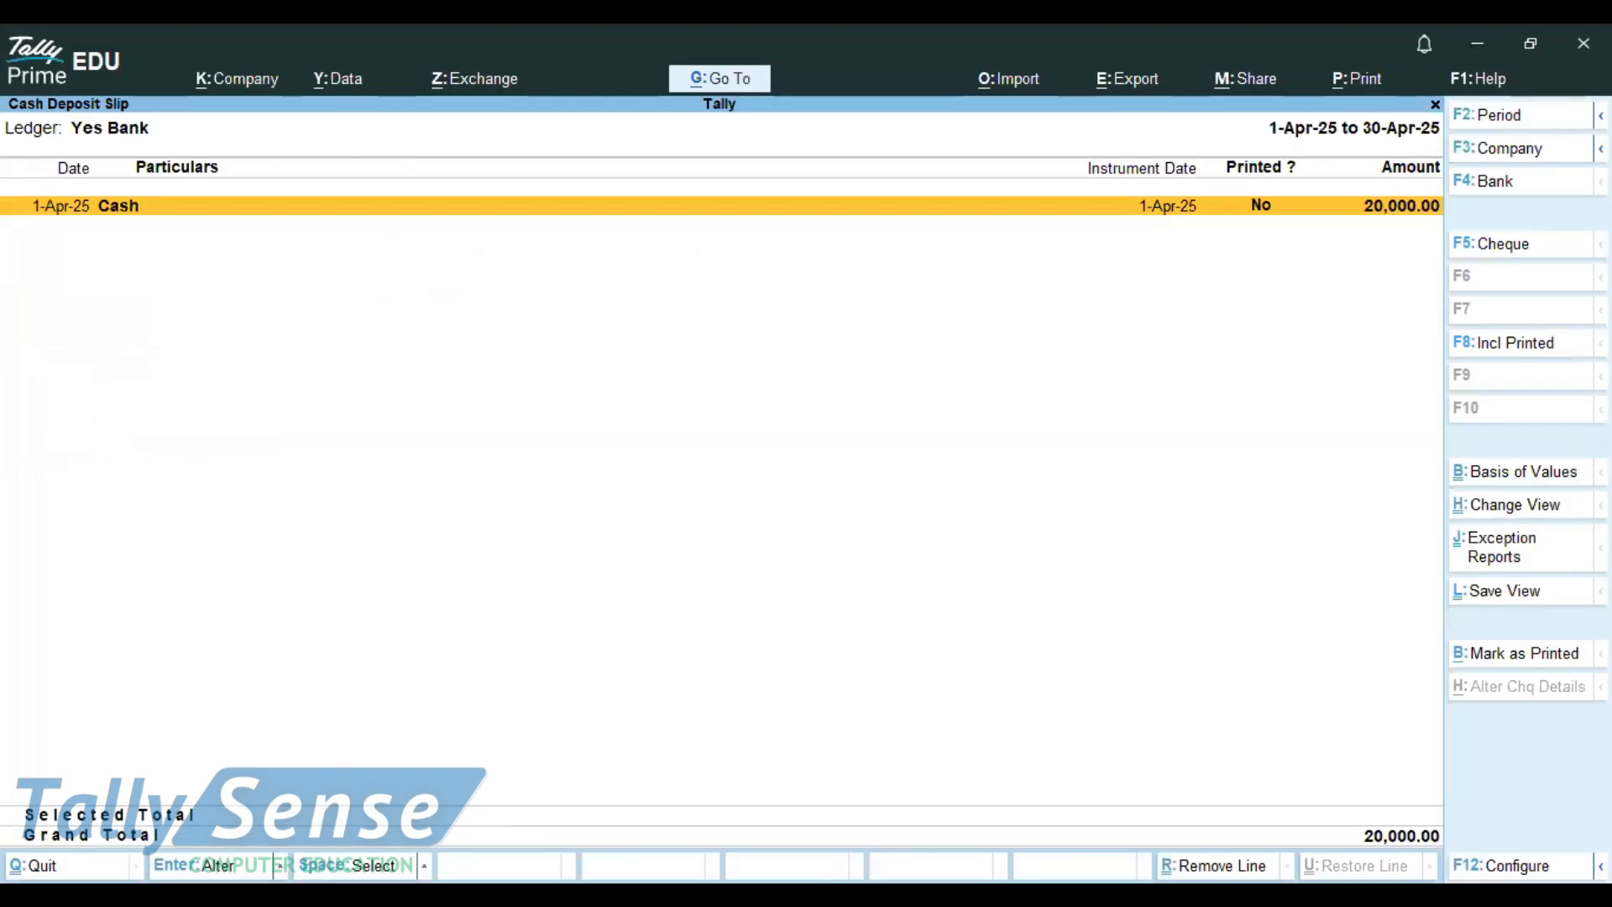
key("space")
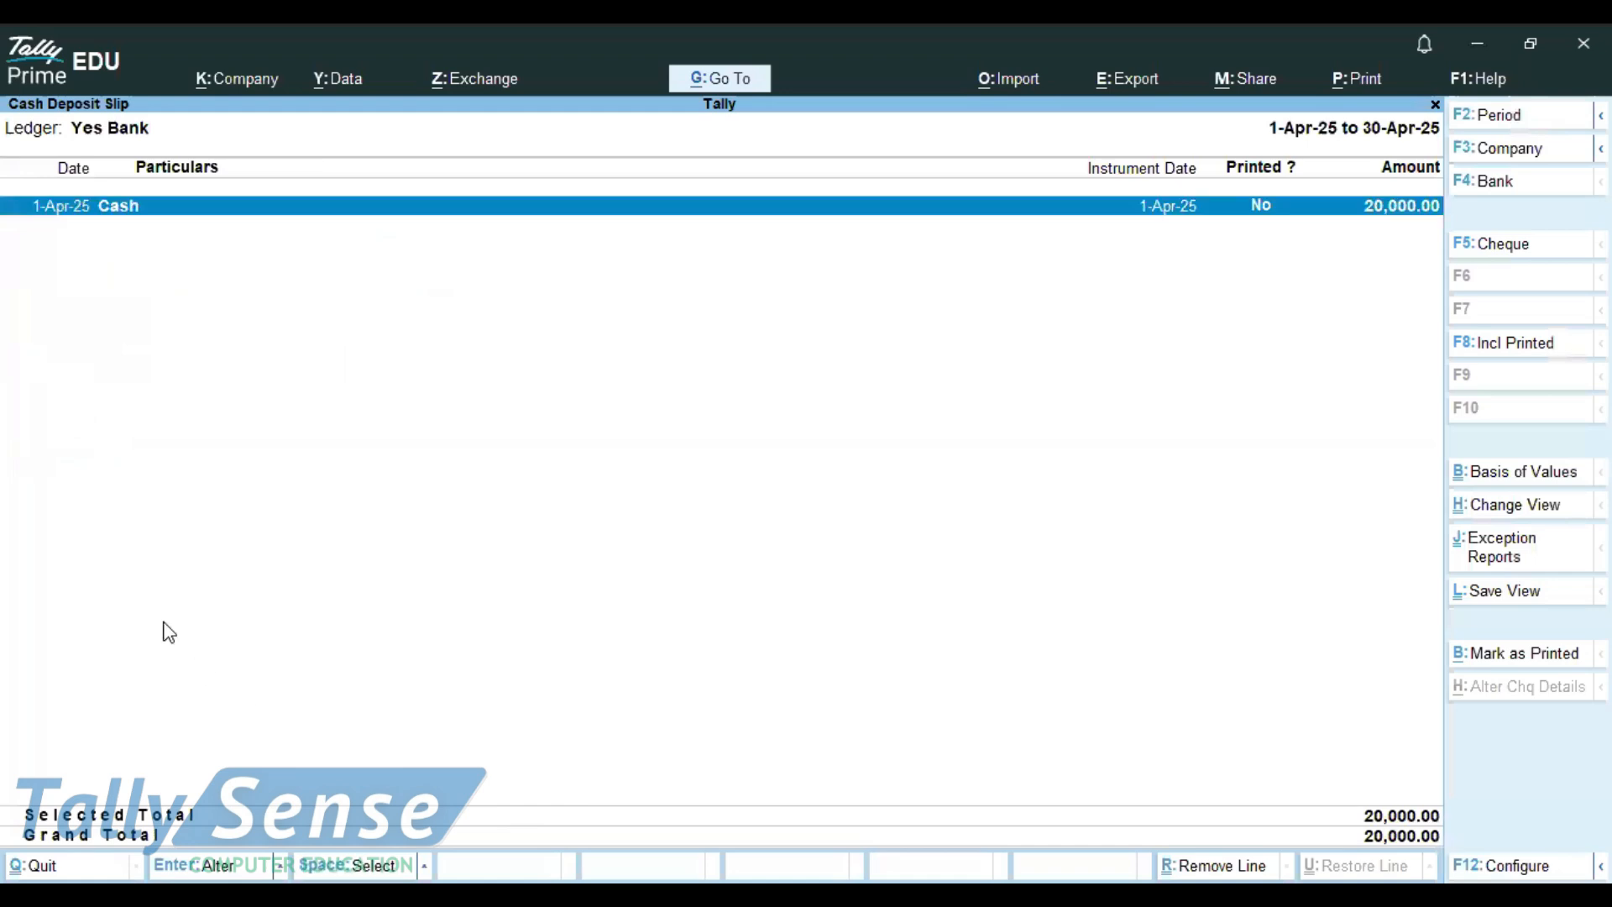
key("space")
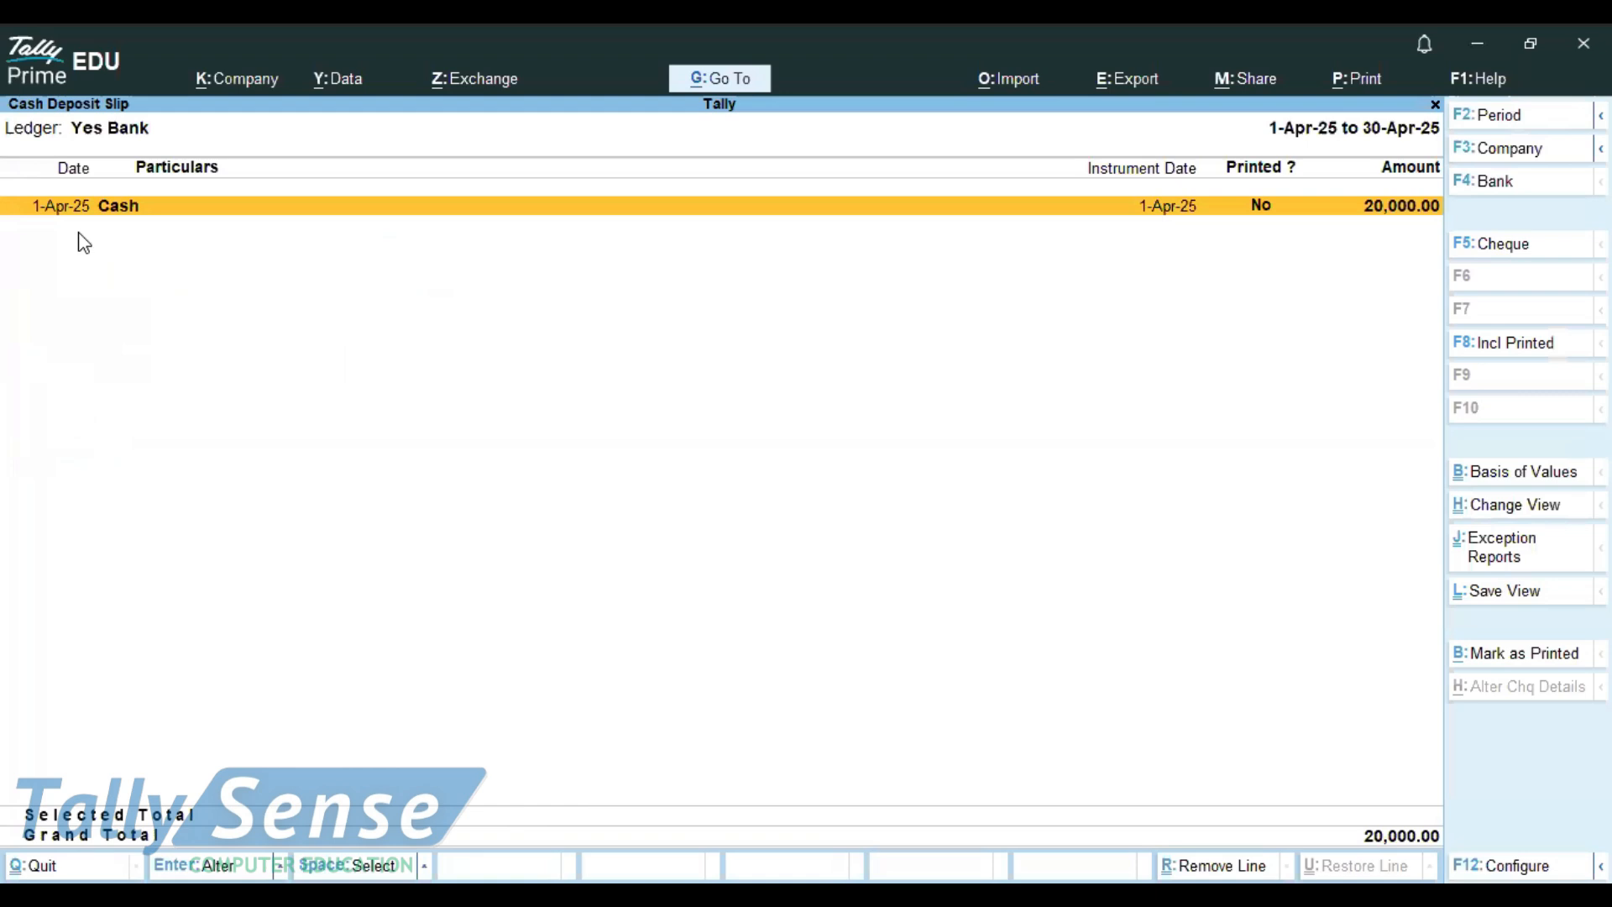
key("space")
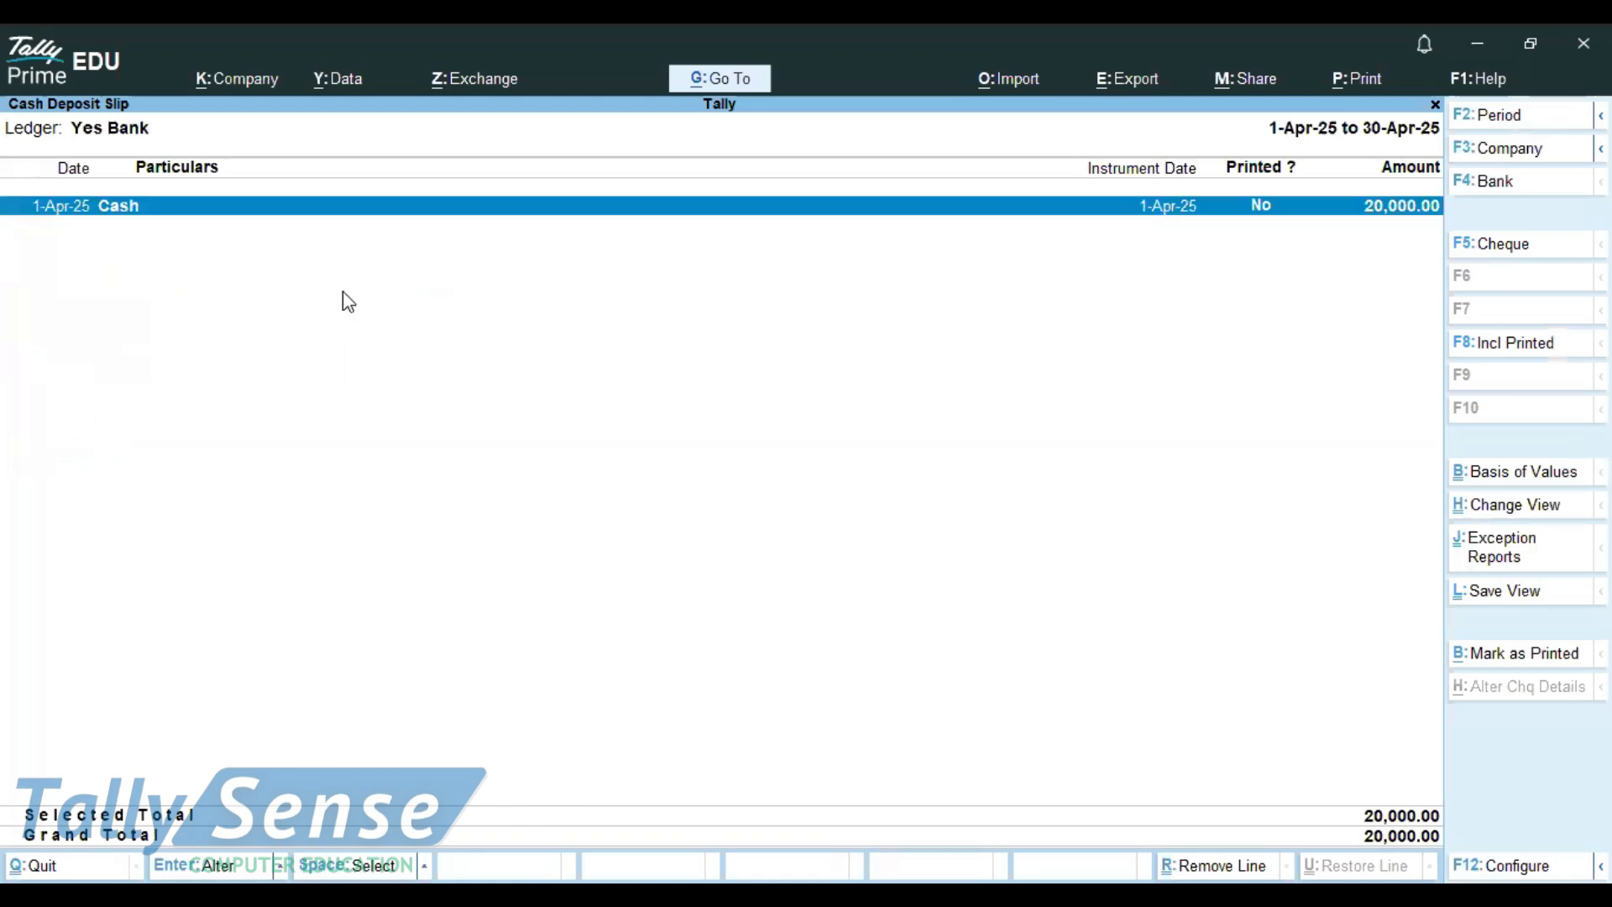
key("ctrl")
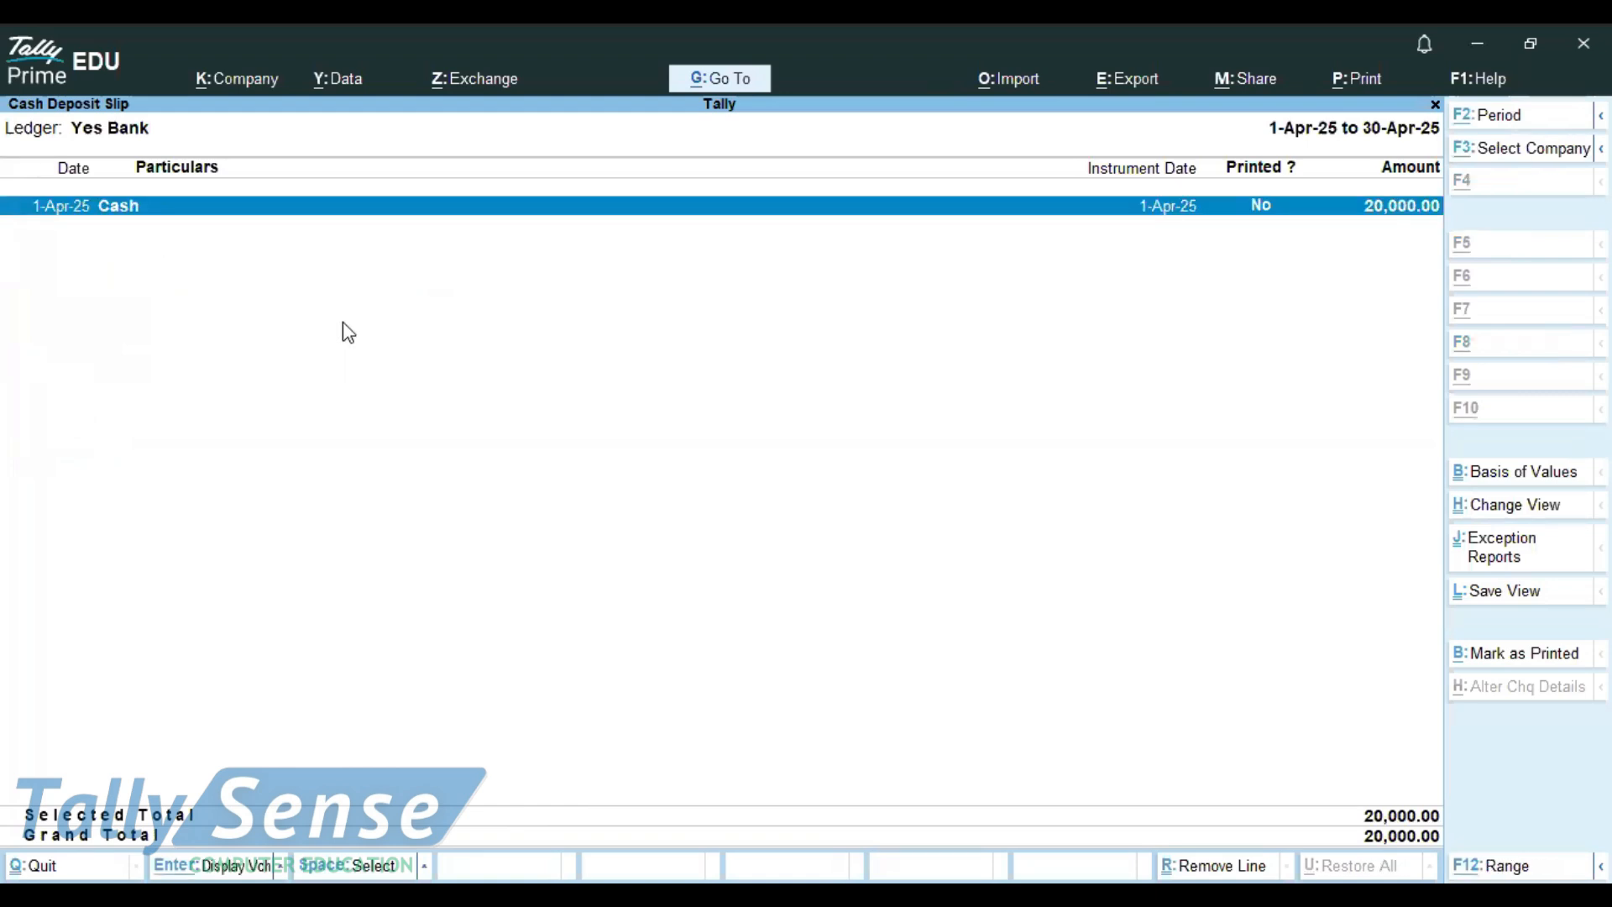
Step: Add a 'ctrl+p-' shortcut line to the Notepad notes
key("alt+Tab")
type("l")
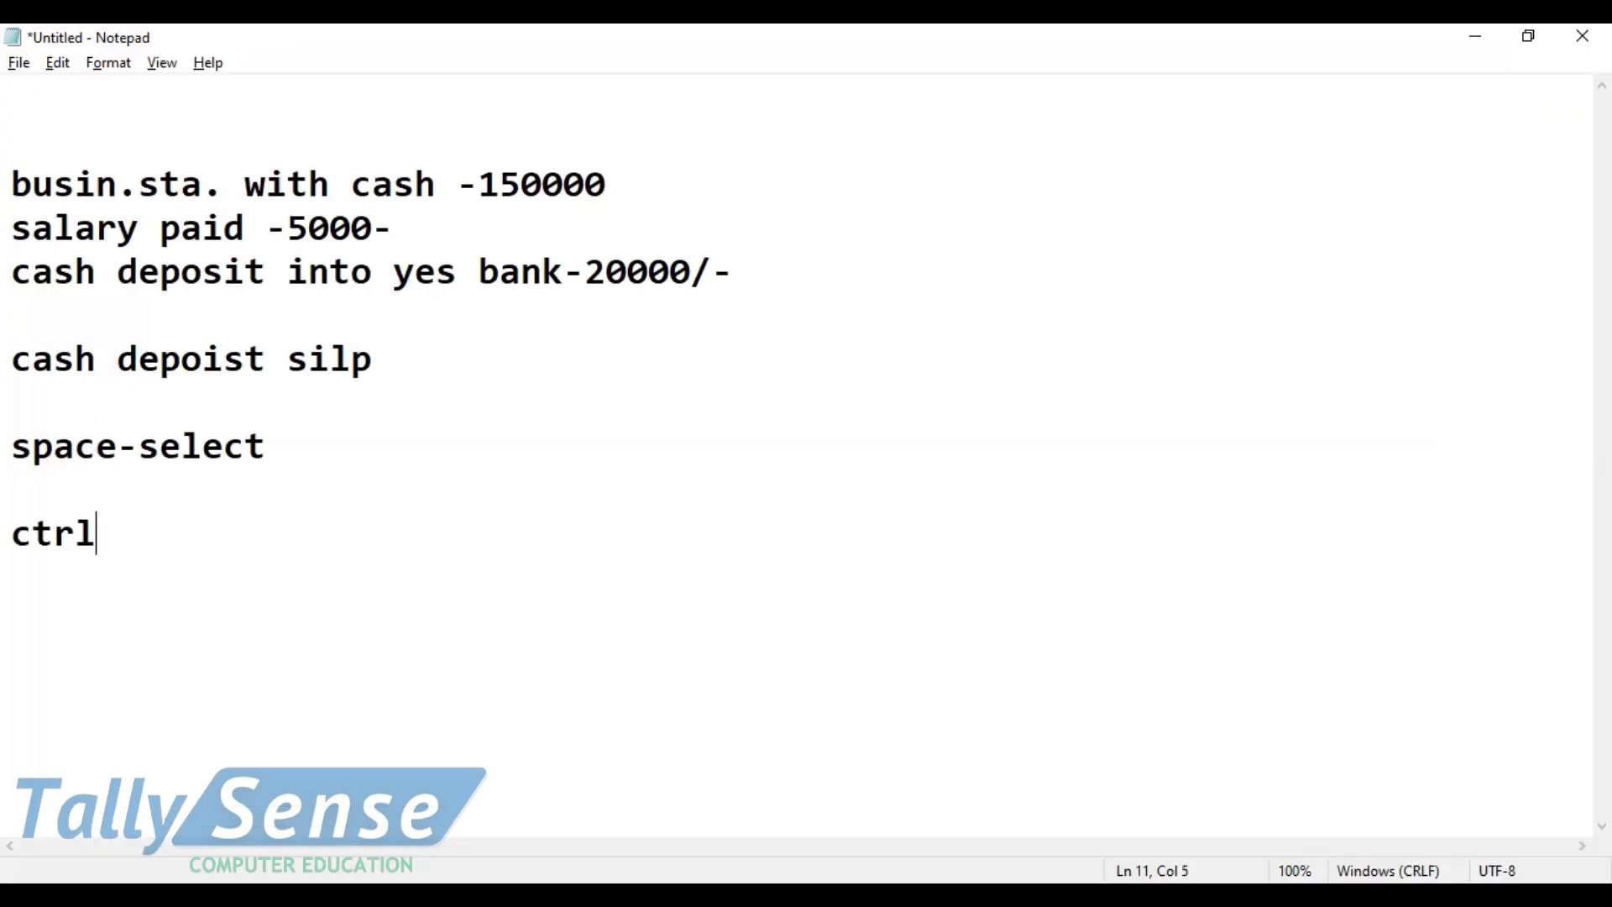
type("+p-")
key("Return")
key("alt+Tab")
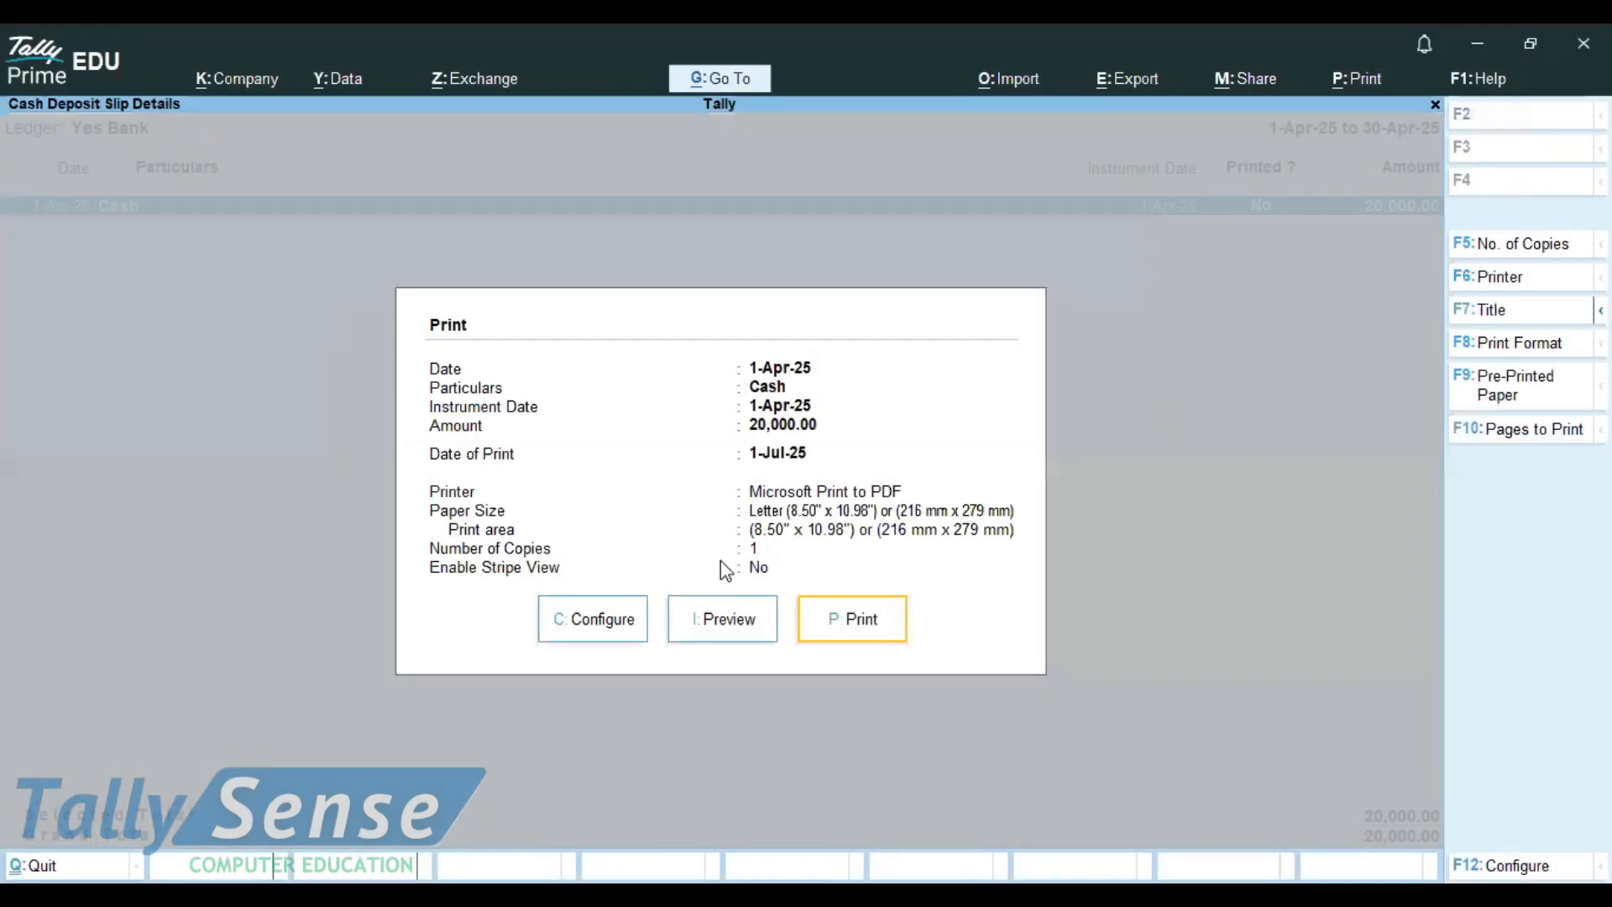
Step: Preview the cash deposit slip zoomed in, inspect banker's and customer's copies, then close the preview
left_click(723, 621)
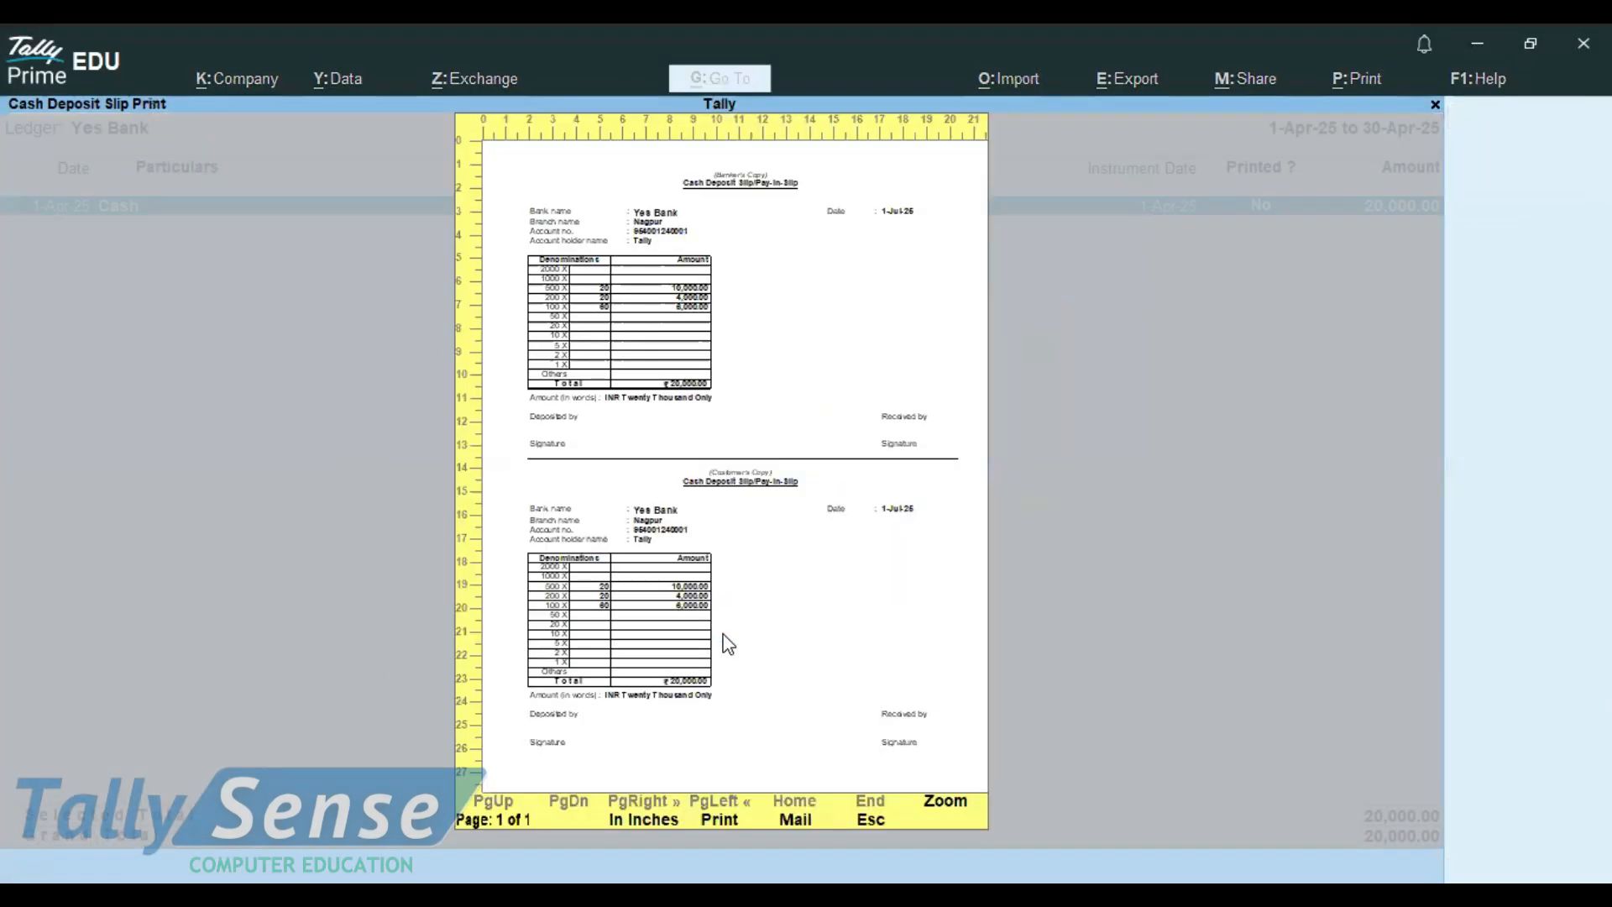
left_click(953, 802)
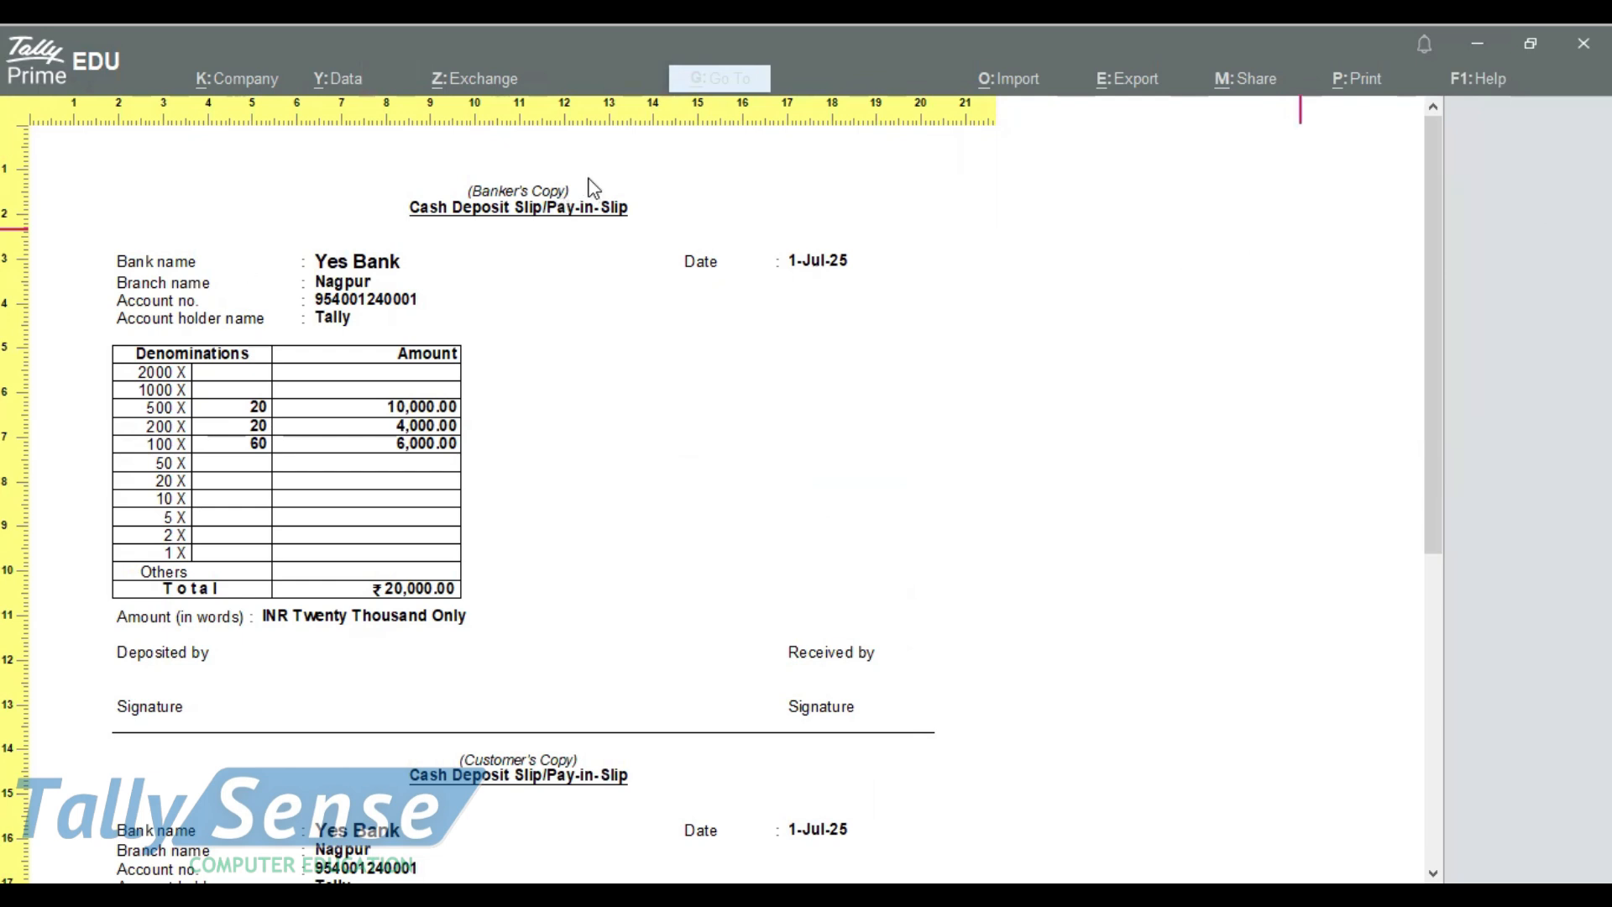
mouse_move(580, 174)
left_mouse_down()
mouse_move(432, 167)
mouse_move(388, 225)
mouse_move(641, 255)
mouse_move(591, 169)
left_mouse_up()
mouse_move(649, 720)
left_mouse_down()
mouse_move(491, 727)
mouse_move(419, 811)
mouse_move(657, 771)
mouse_move(480, 720)
left_mouse_up()
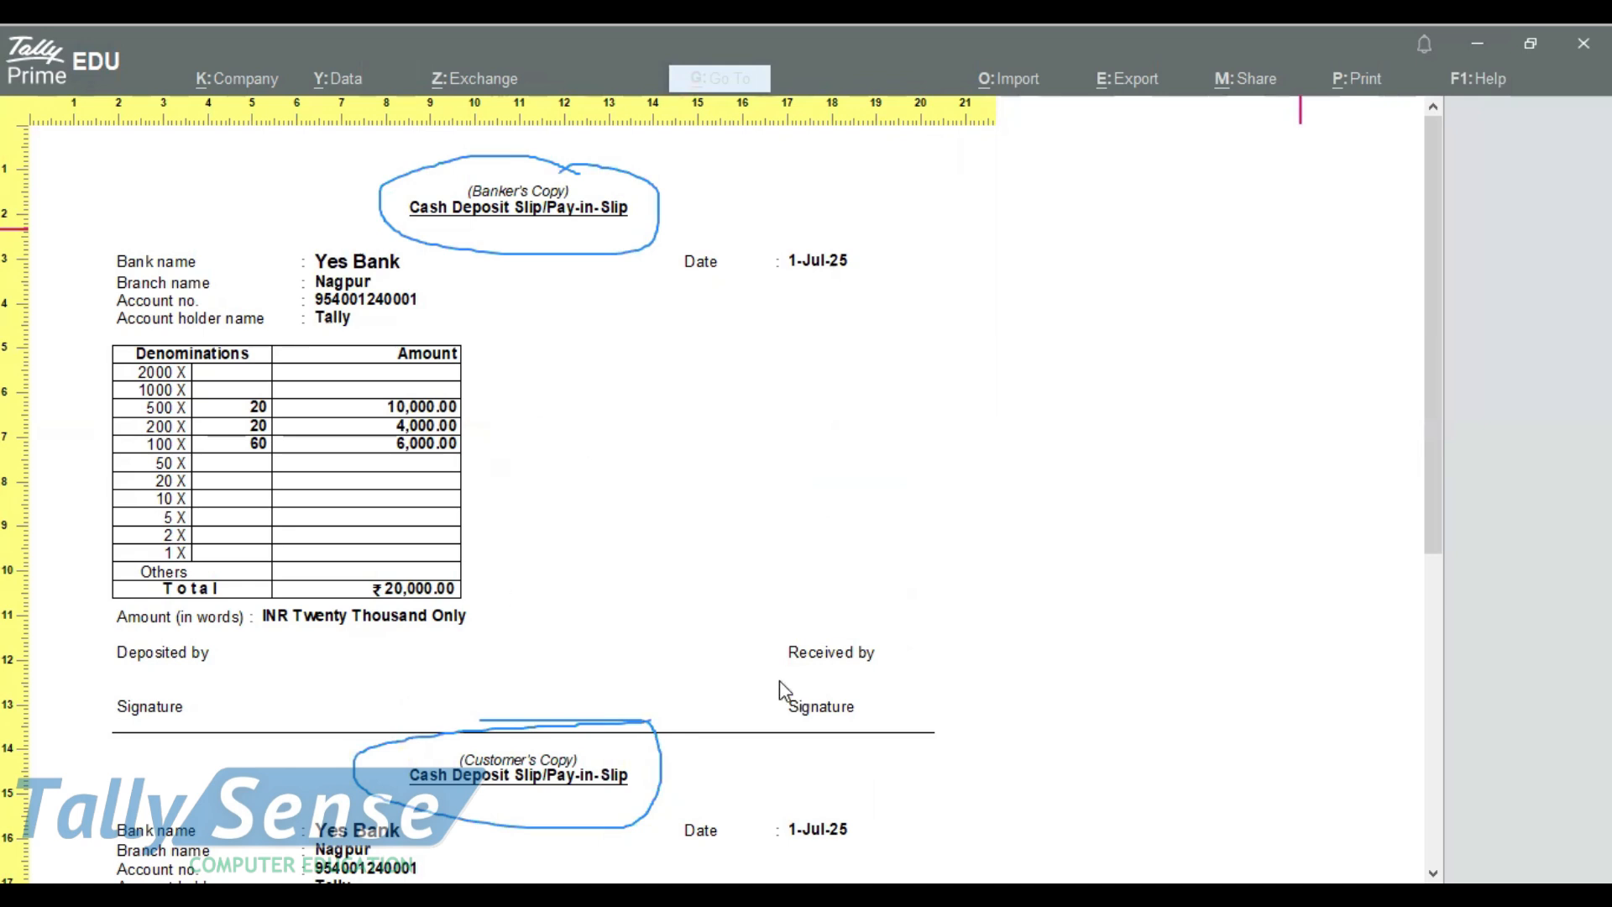
mouse_move(794, 628)
left_mouse_down()
mouse_move(804, 672)
mouse_move(1030, 647)
mouse_move(1014, 642)
left_mouse_up()
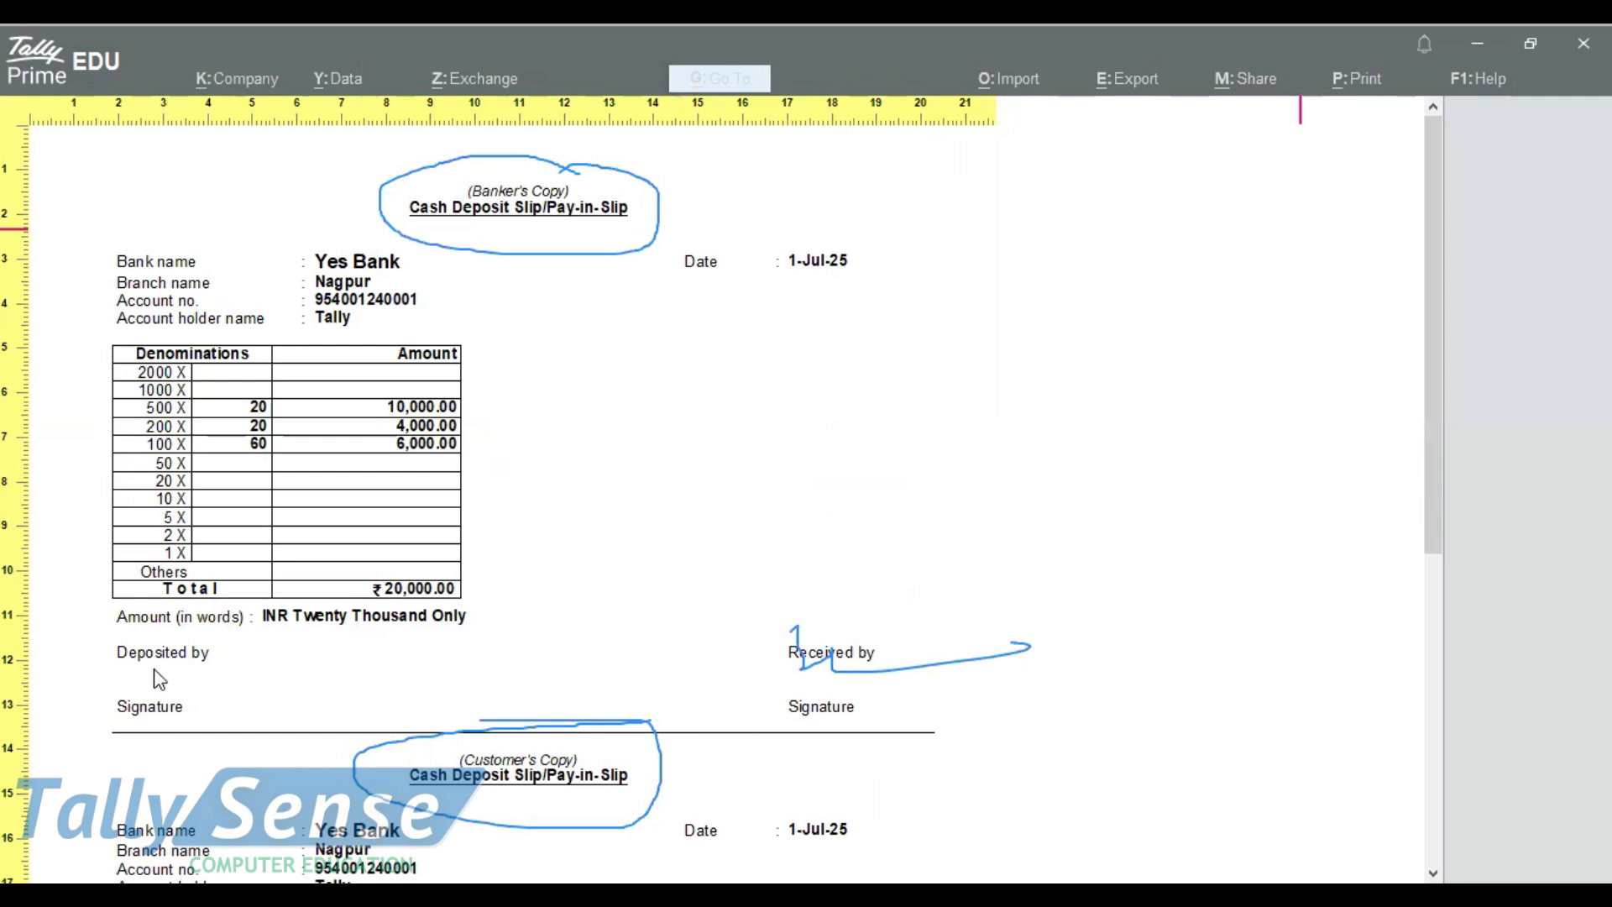
left_click_drag(91, 722, 144, 663)
left_click_drag(148, 725, 356, 702)
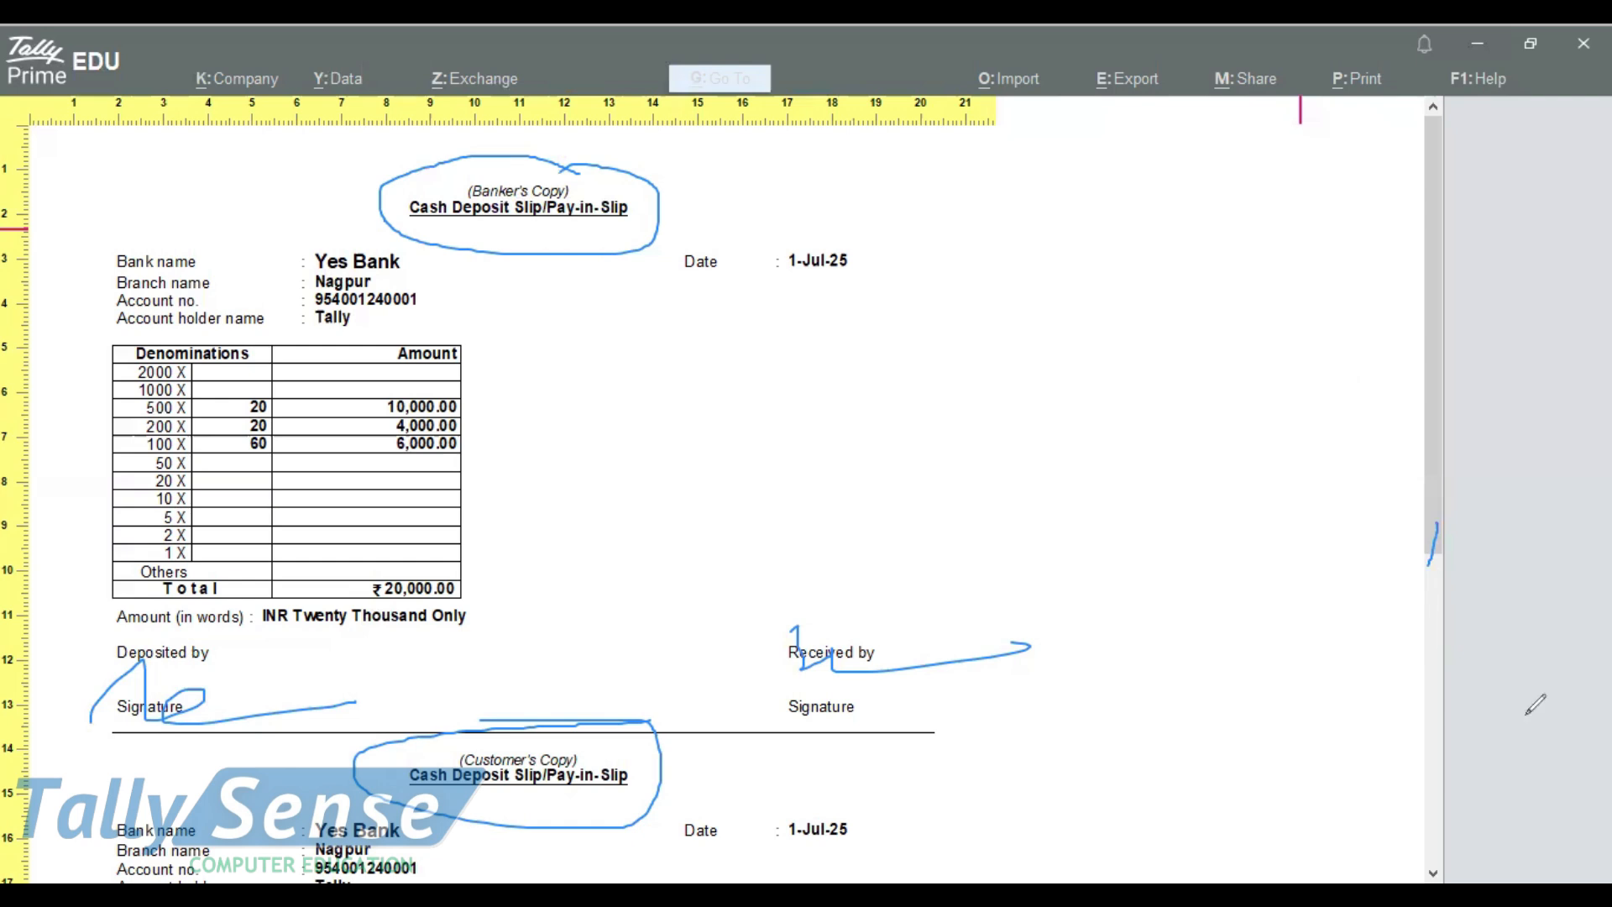
scroll(979, 583, "down", 10)
scroll(517, 638, "up", 10)
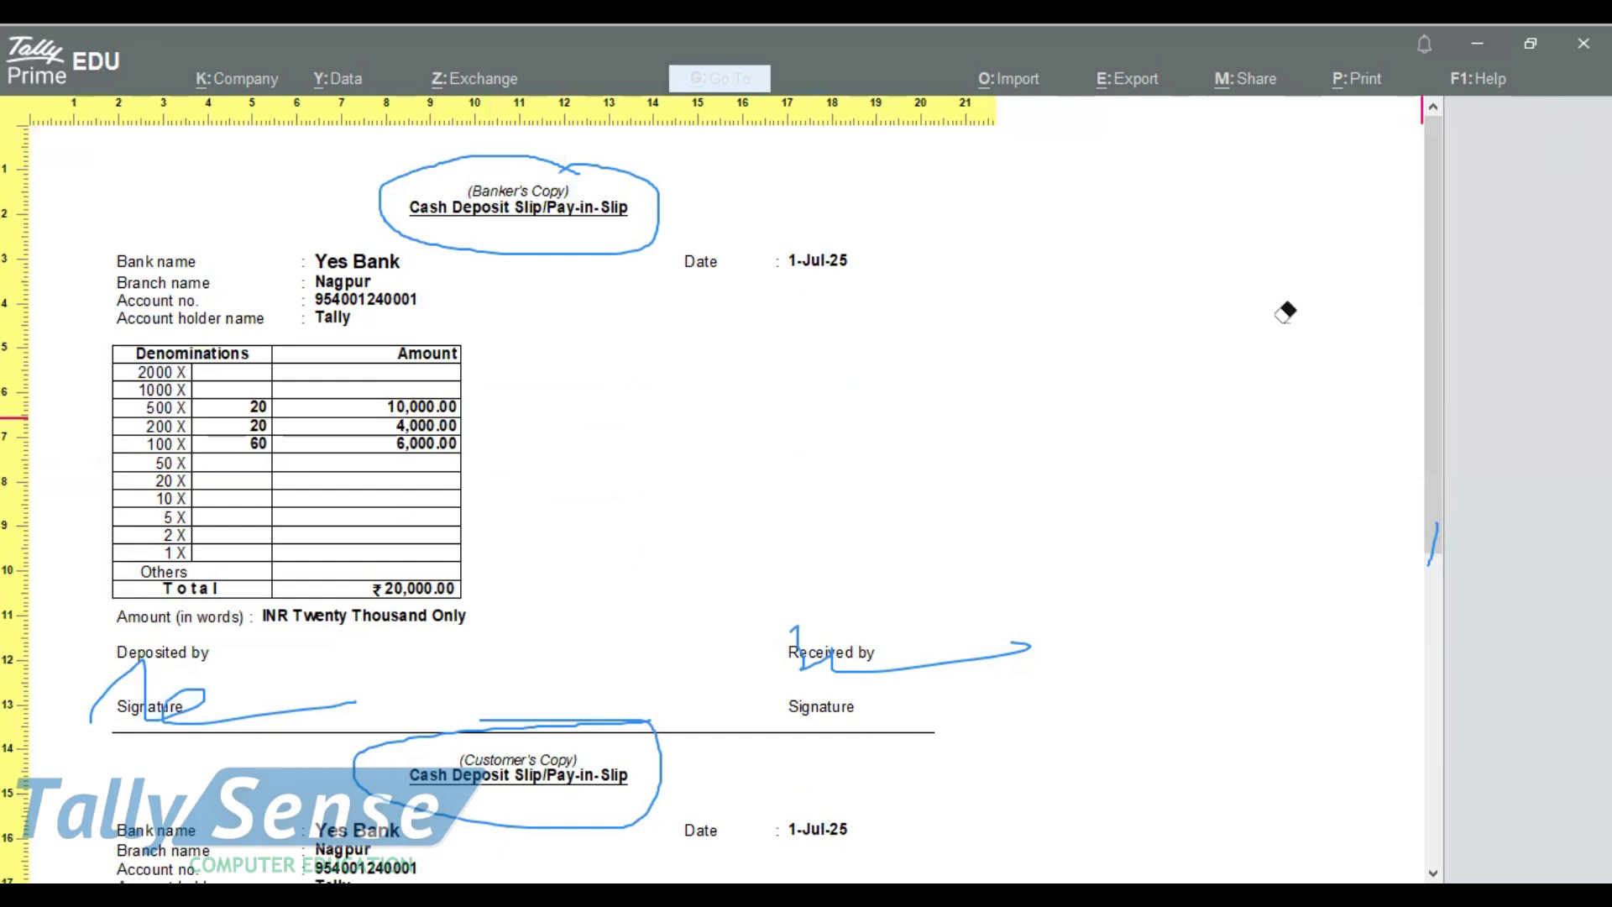
mouse_move(1284, 310)
left_mouse_down()
mouse_move(58, 713)
mouse_move(861, 657)
mouse_move(962, 690)
left_mouse_up()
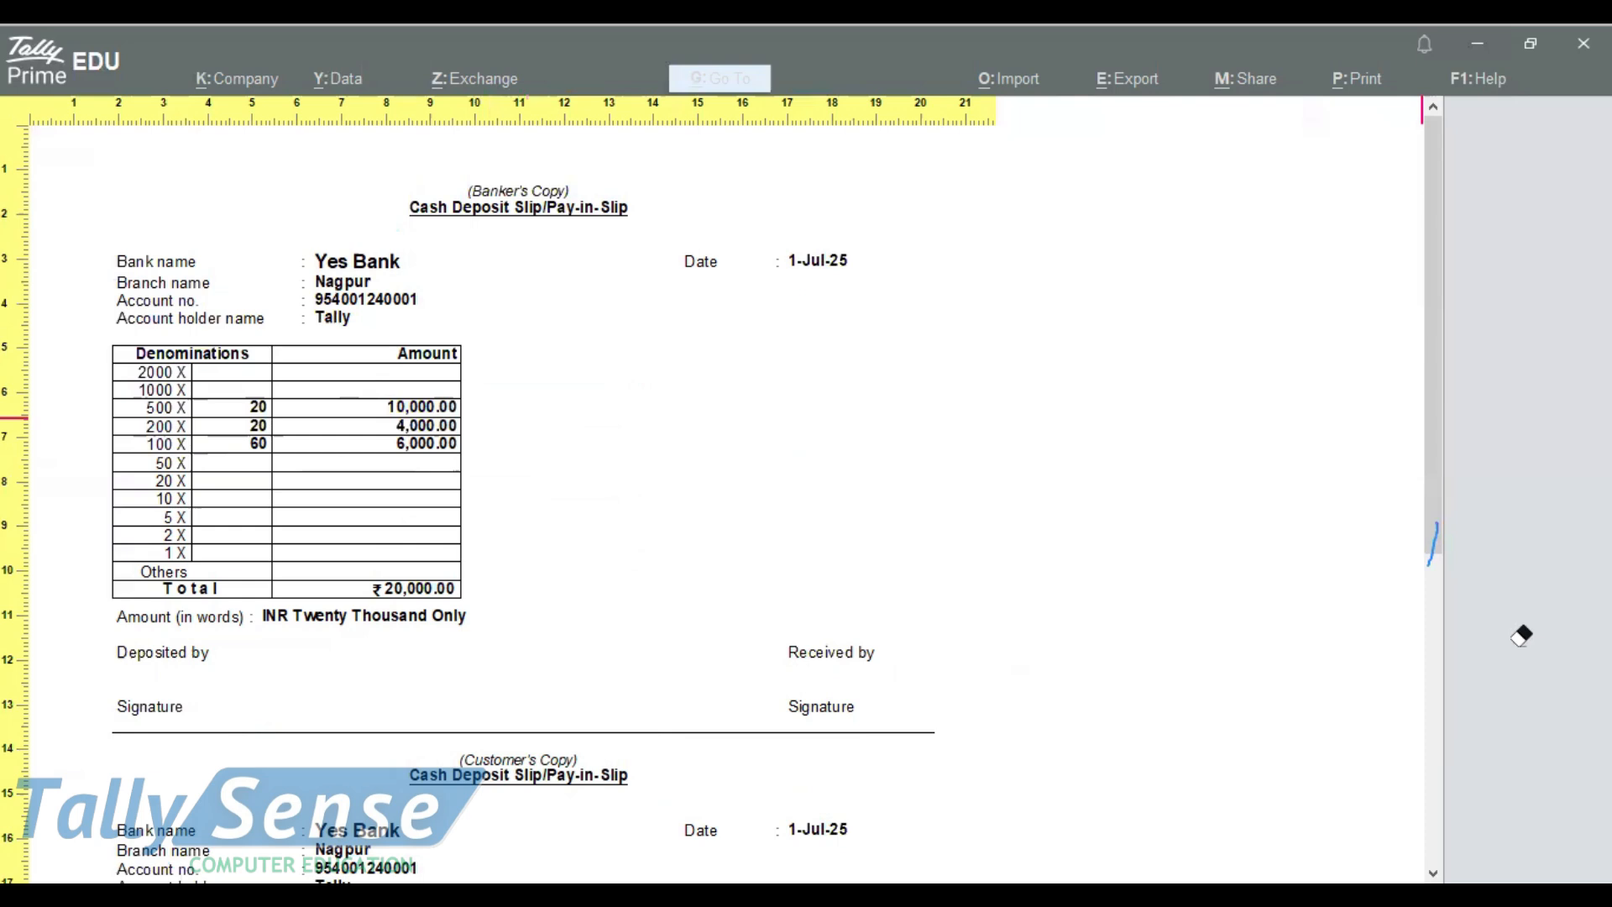
key("Escape")
Step: Reopen the Deposit Slip report for Yes Bank
key("Escape")
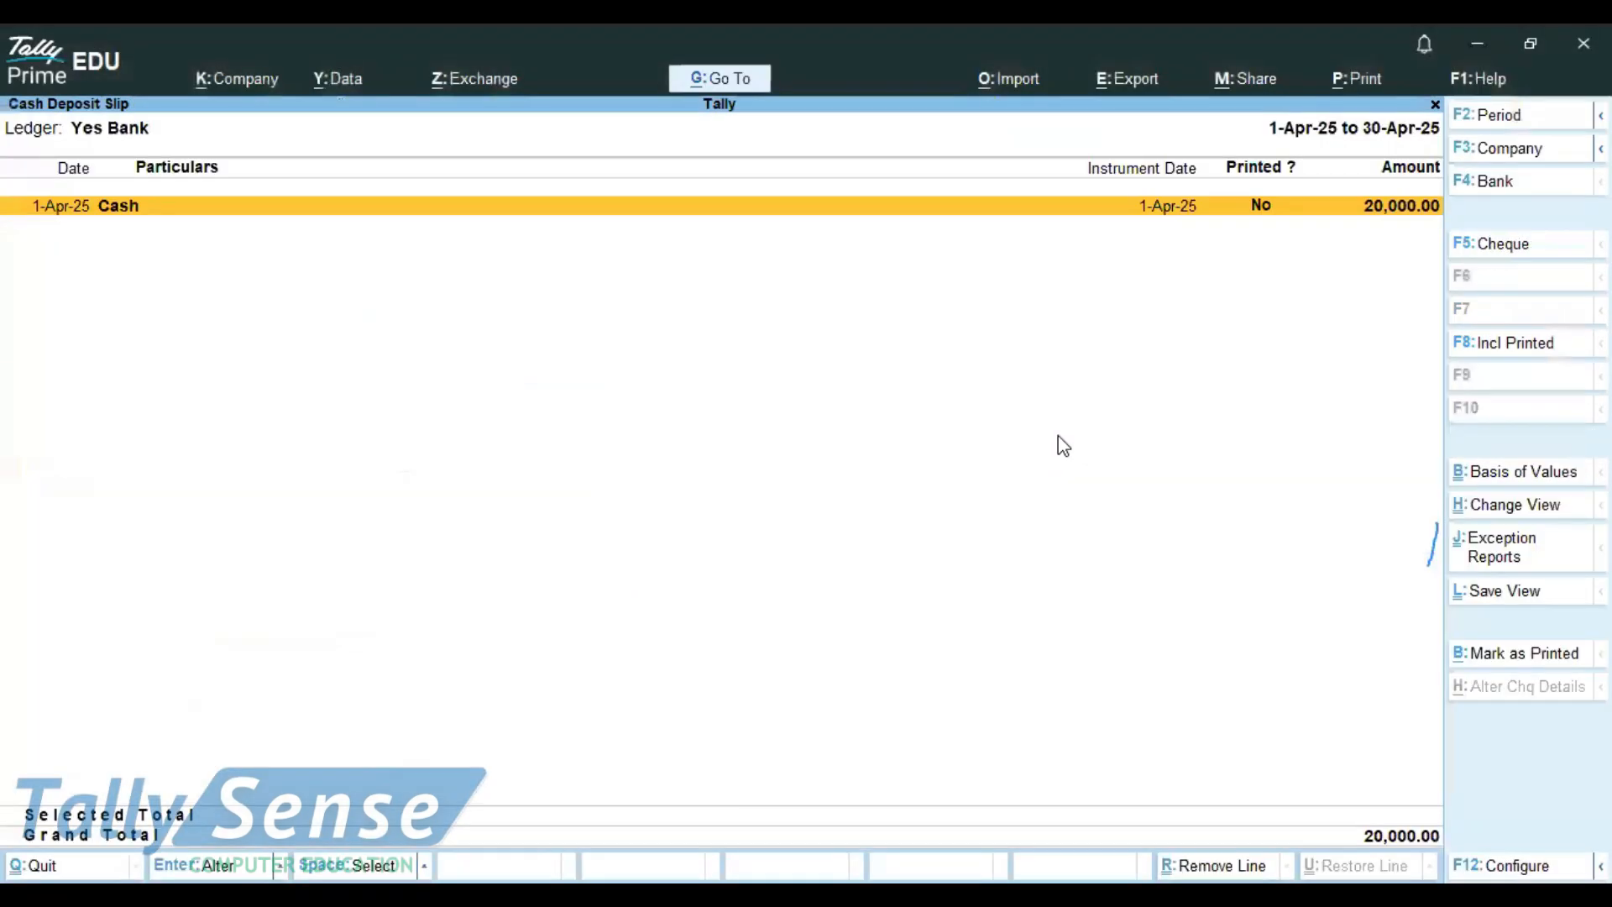
key("Escape")
key("Escape")
key("Escape")
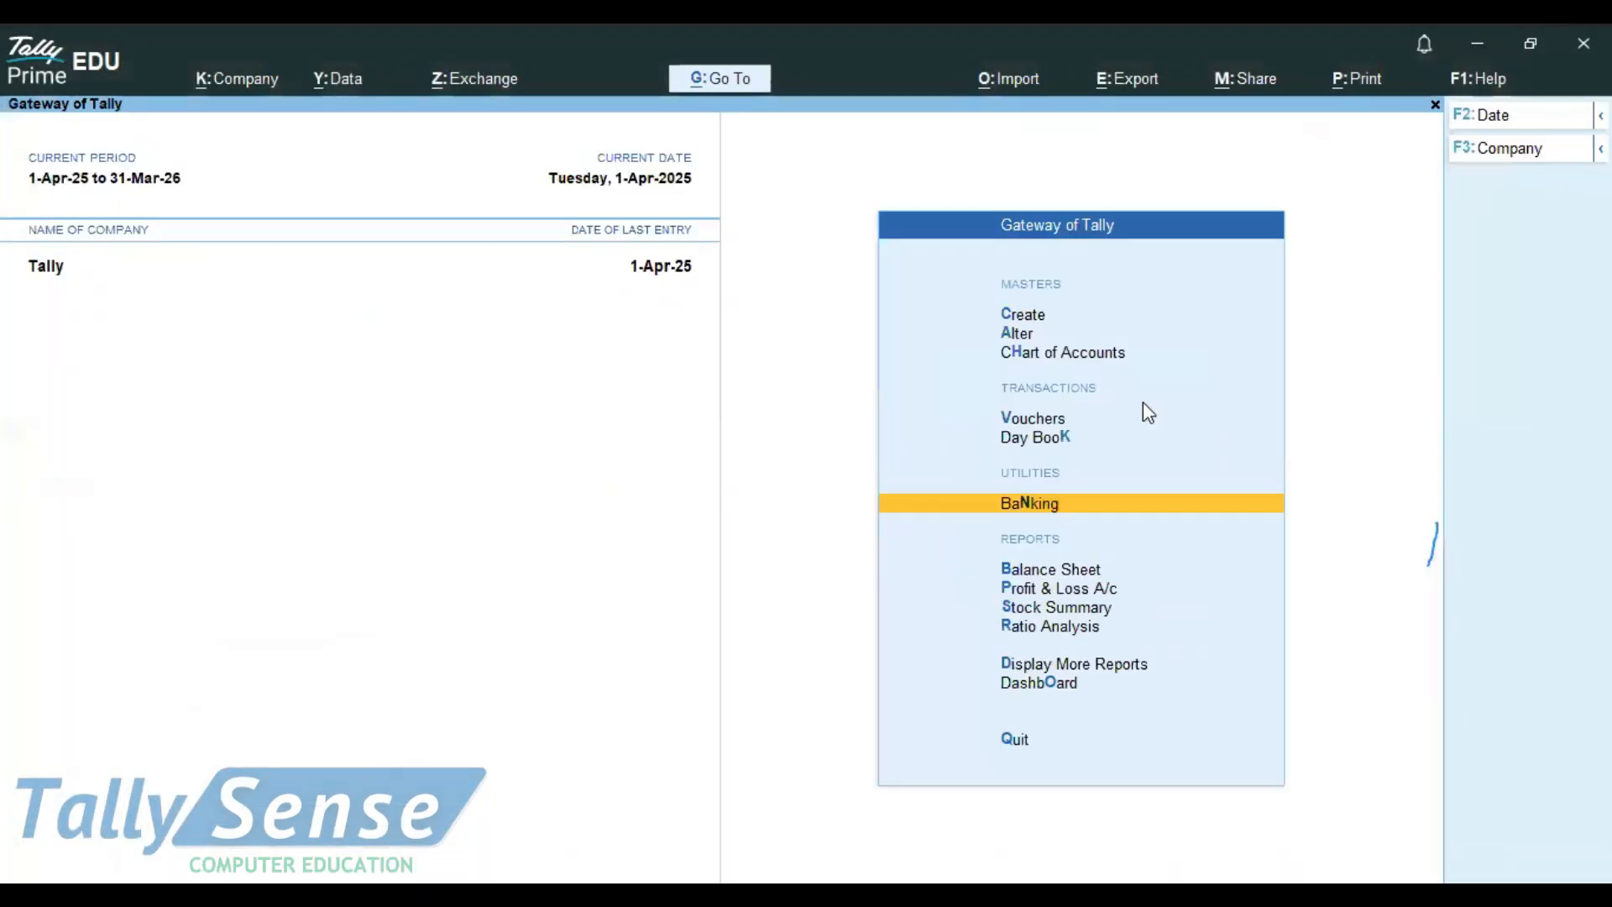
left_click(1031, 506)
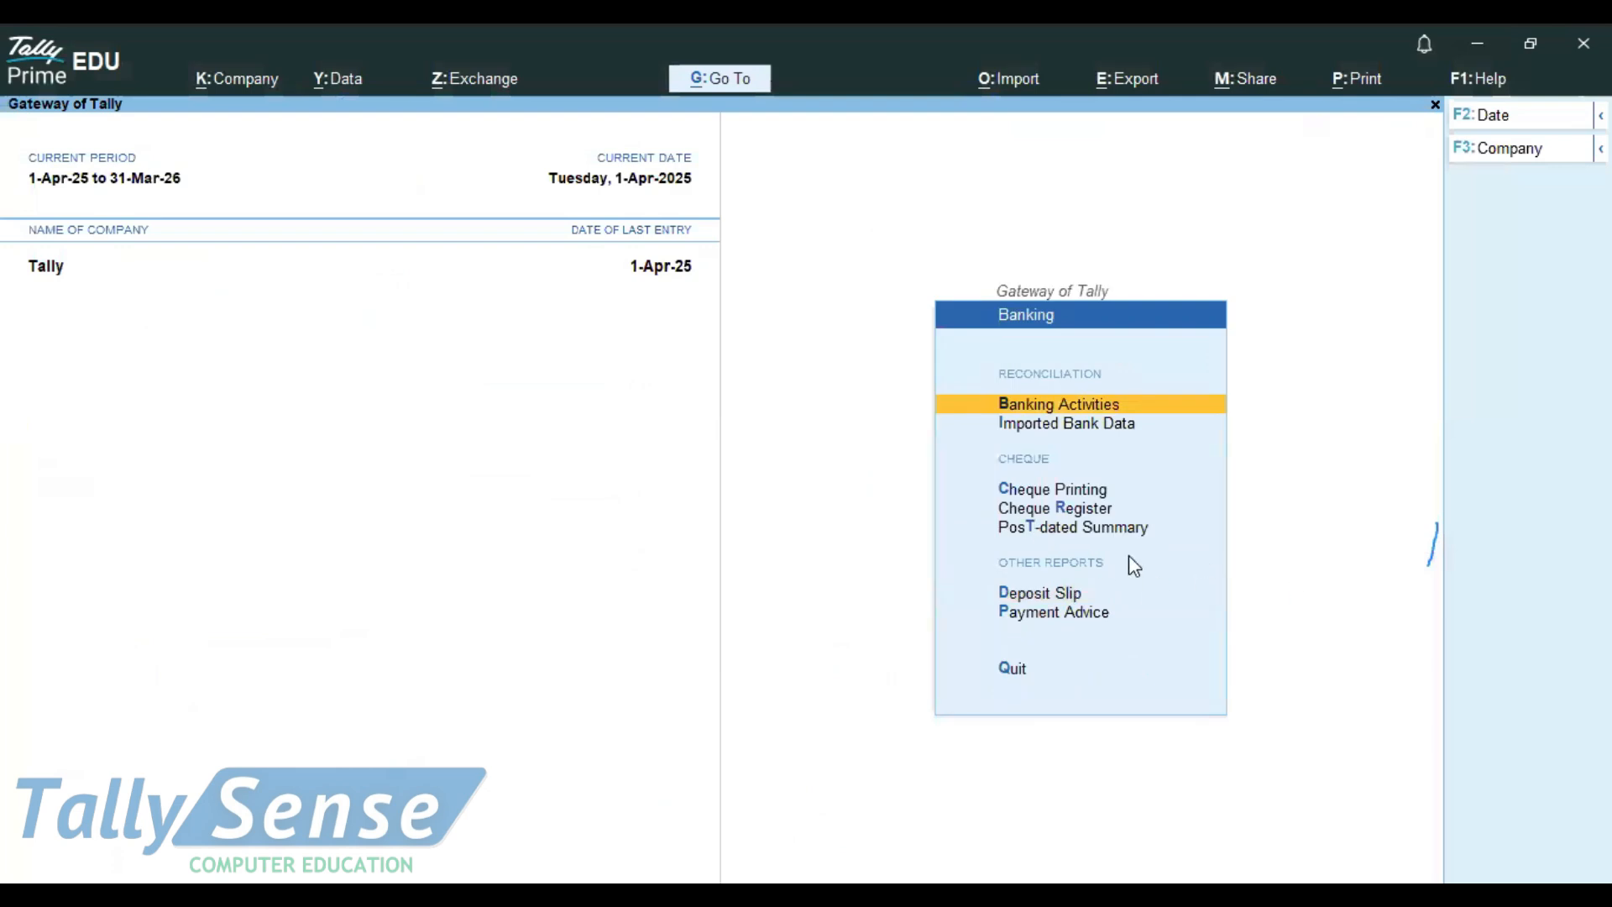
left_click(1052, 594)
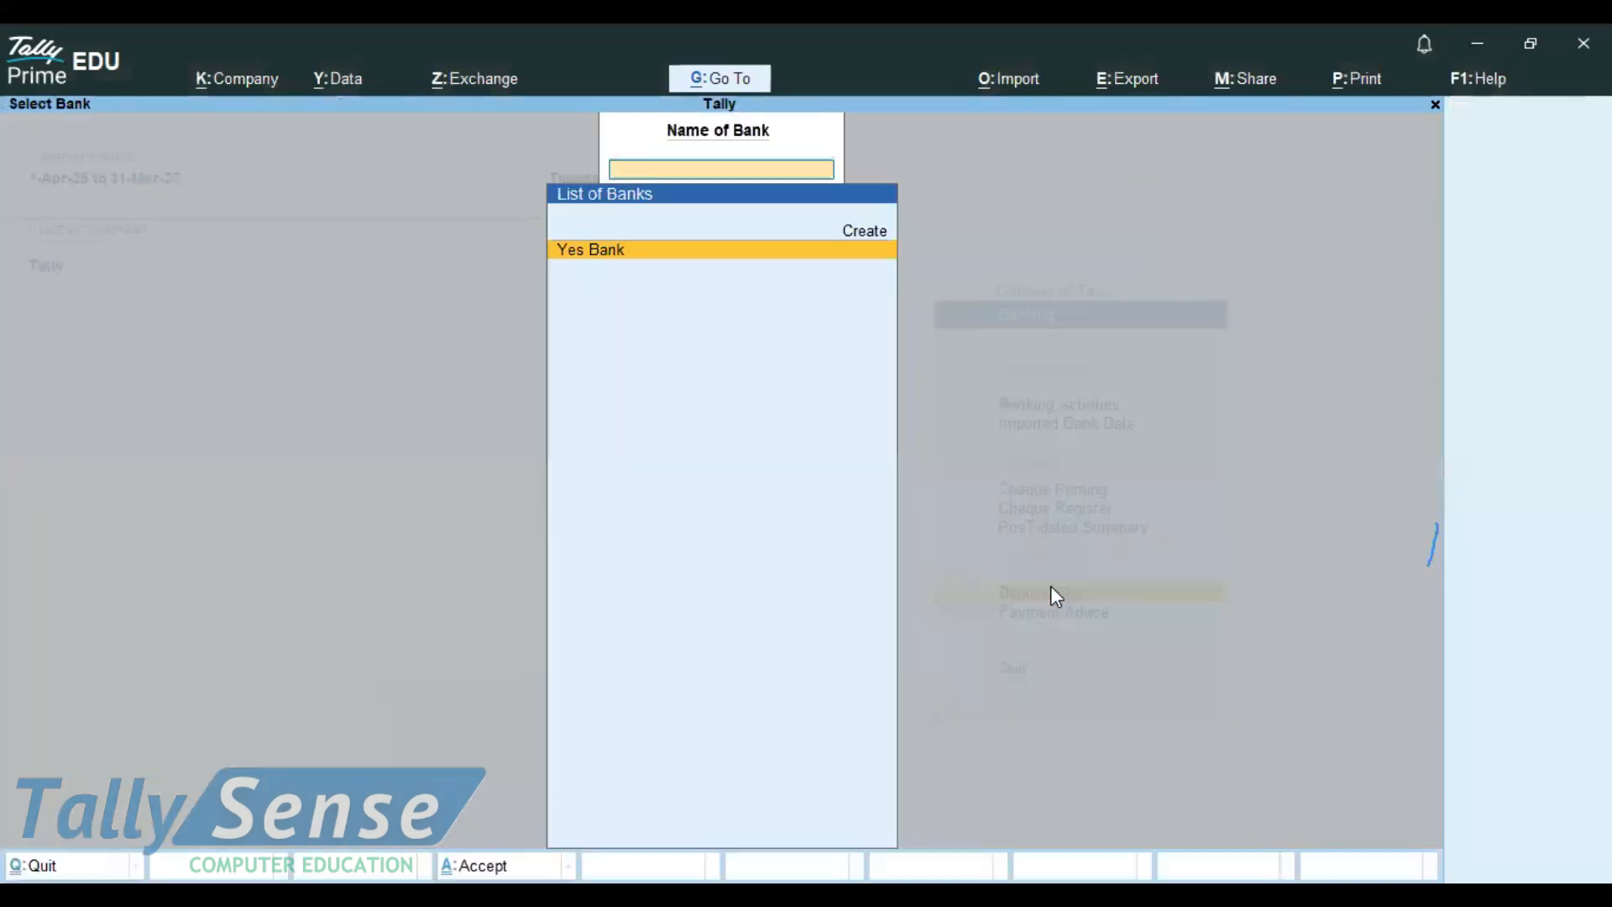
left_click(607, 249)
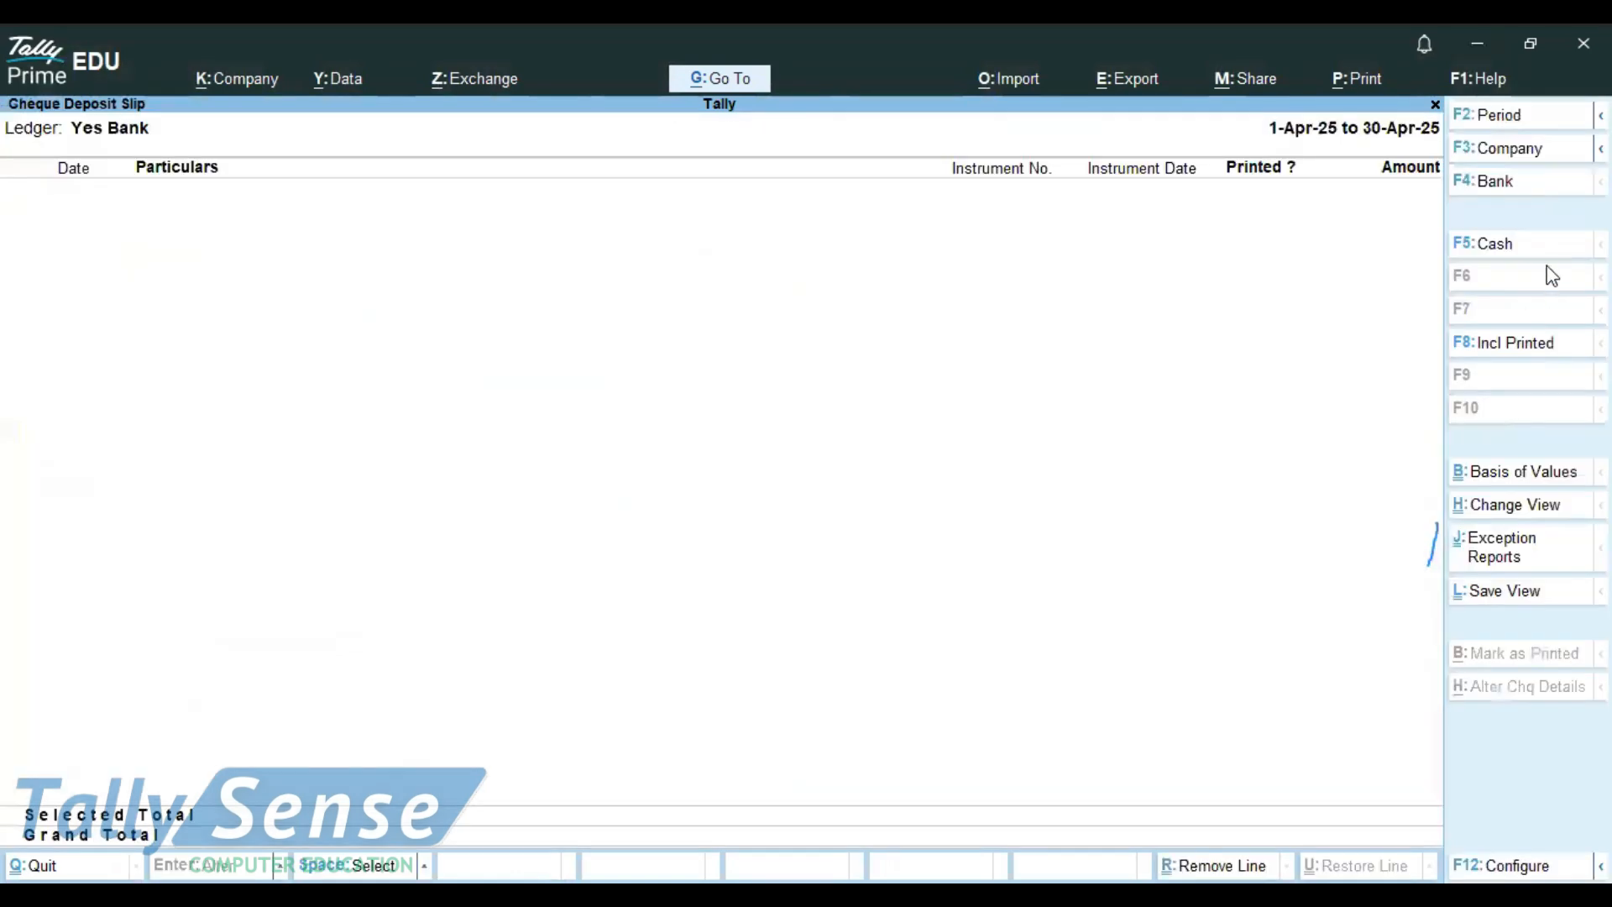
Step: Switch to cash deposits, select the 20,000.00 entry and preview its print
left_click(1490, 252)
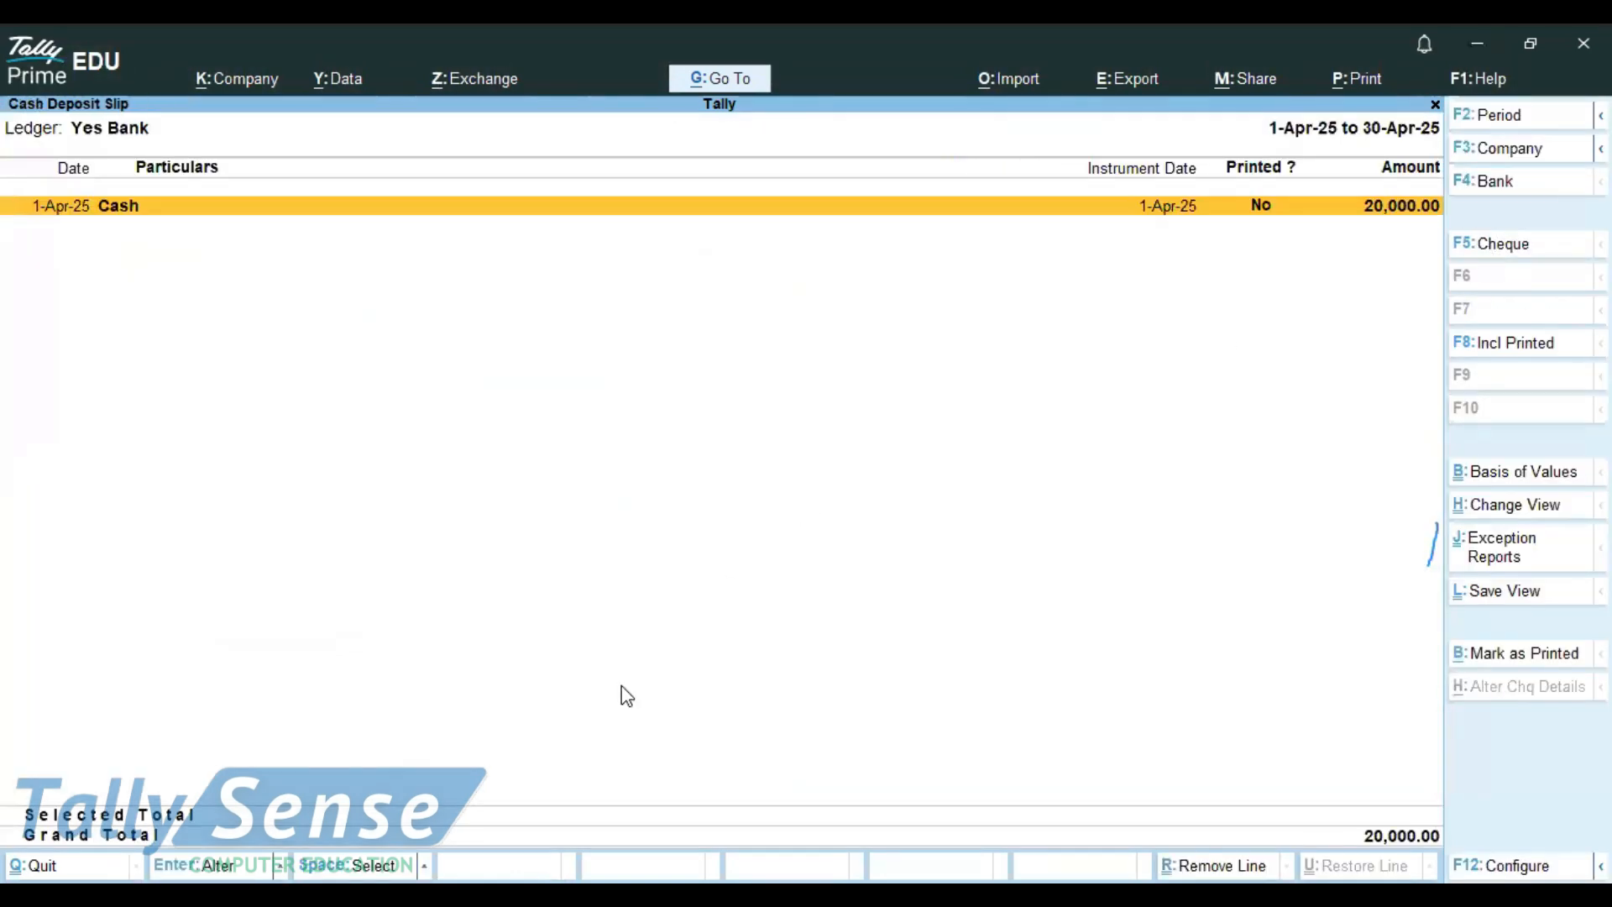
key("space")
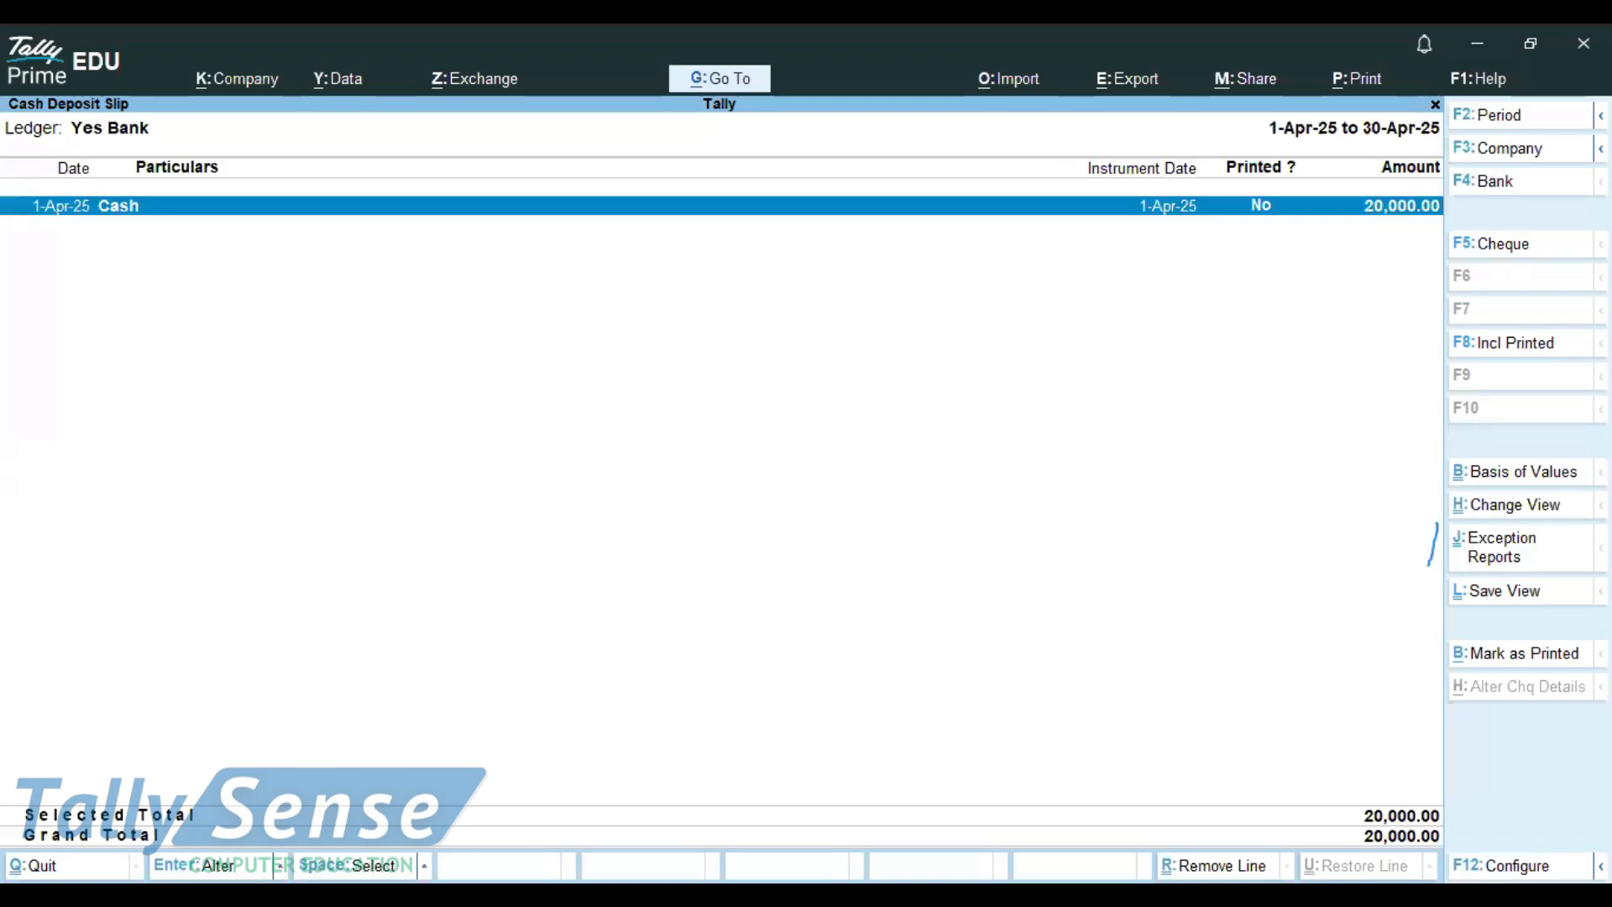
key("ctrl+p")
left_click(672, 629)
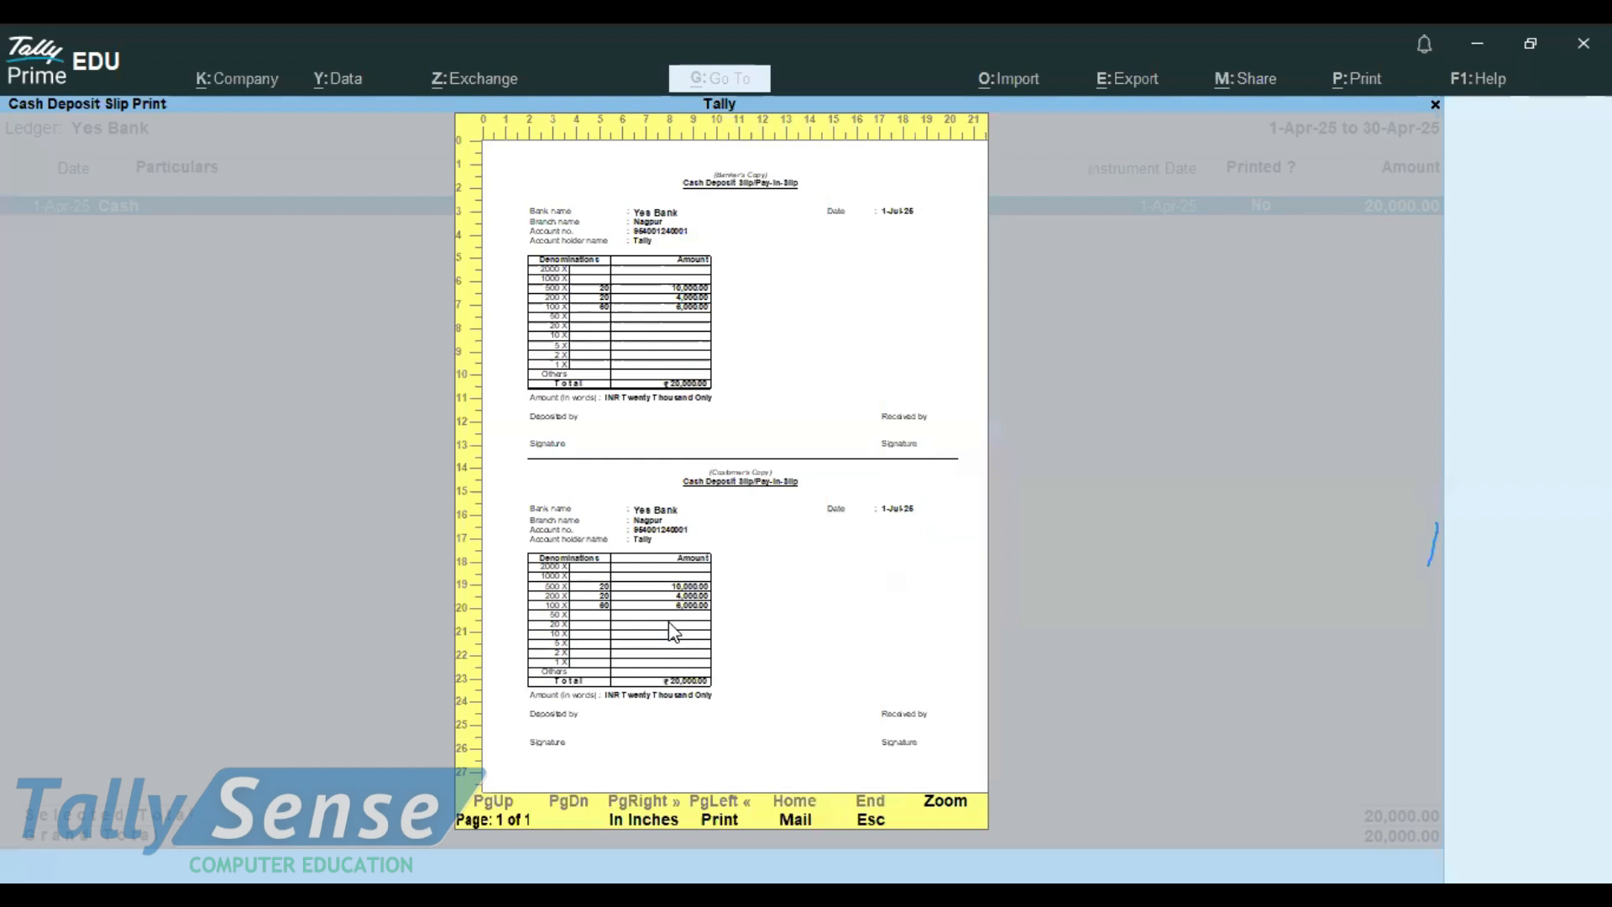
Step: Enlarge the deposit slip preview, scroll through both copies, then close the enlarged view
left_click(672, 630)
scroll(663, 508, "down", 3)
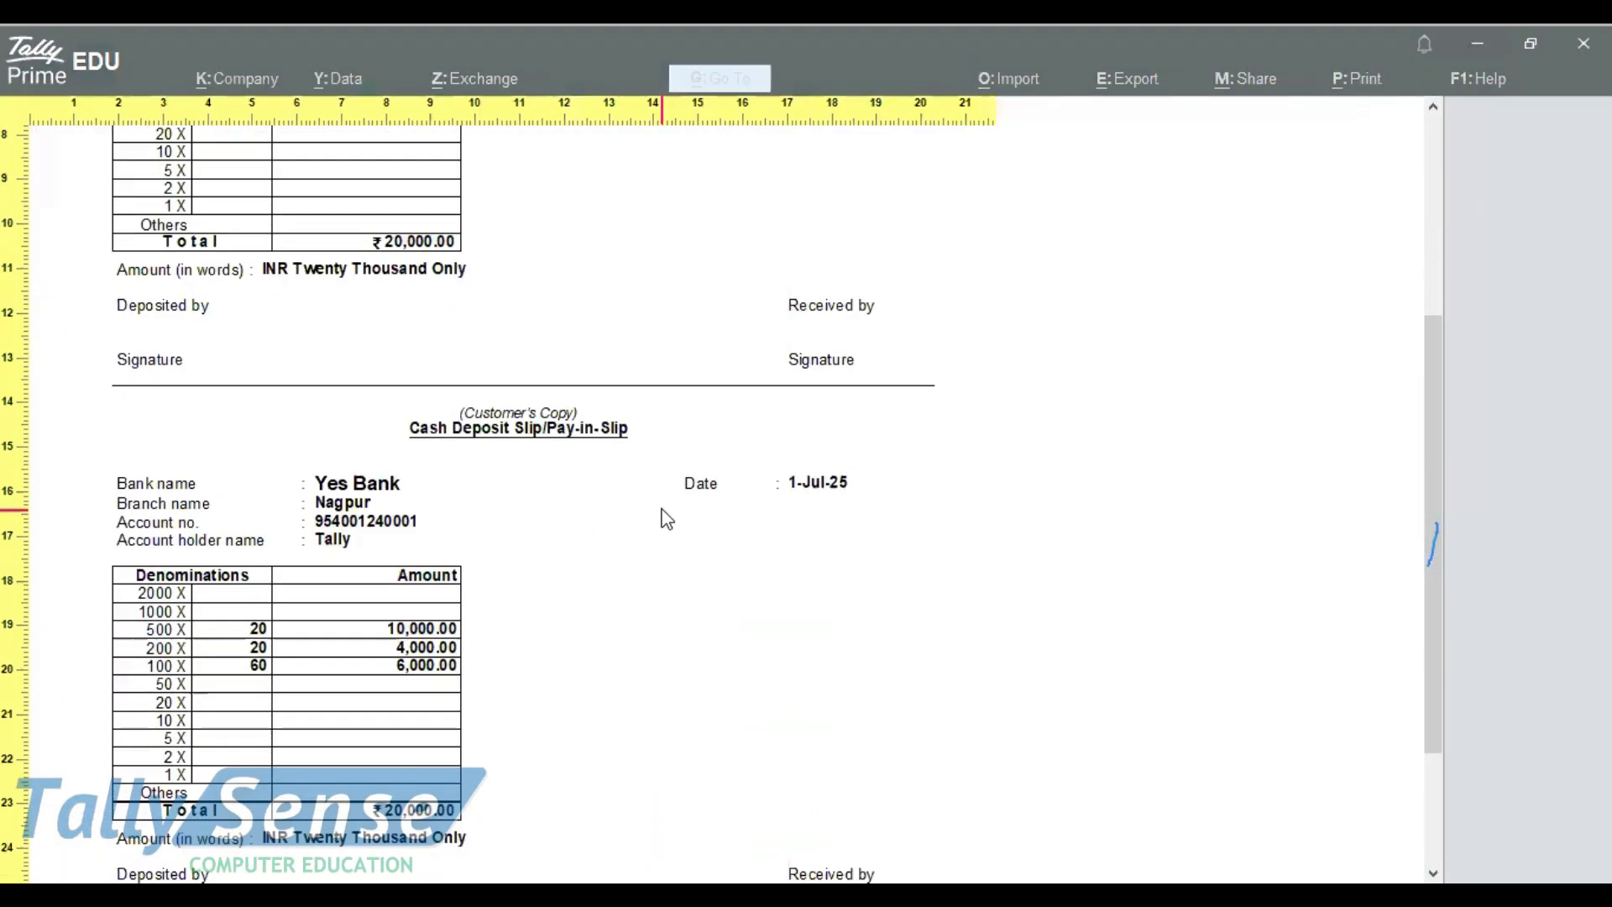
scroll(667, 518, "down", 3)
scroll(672, 450, "up", 6)
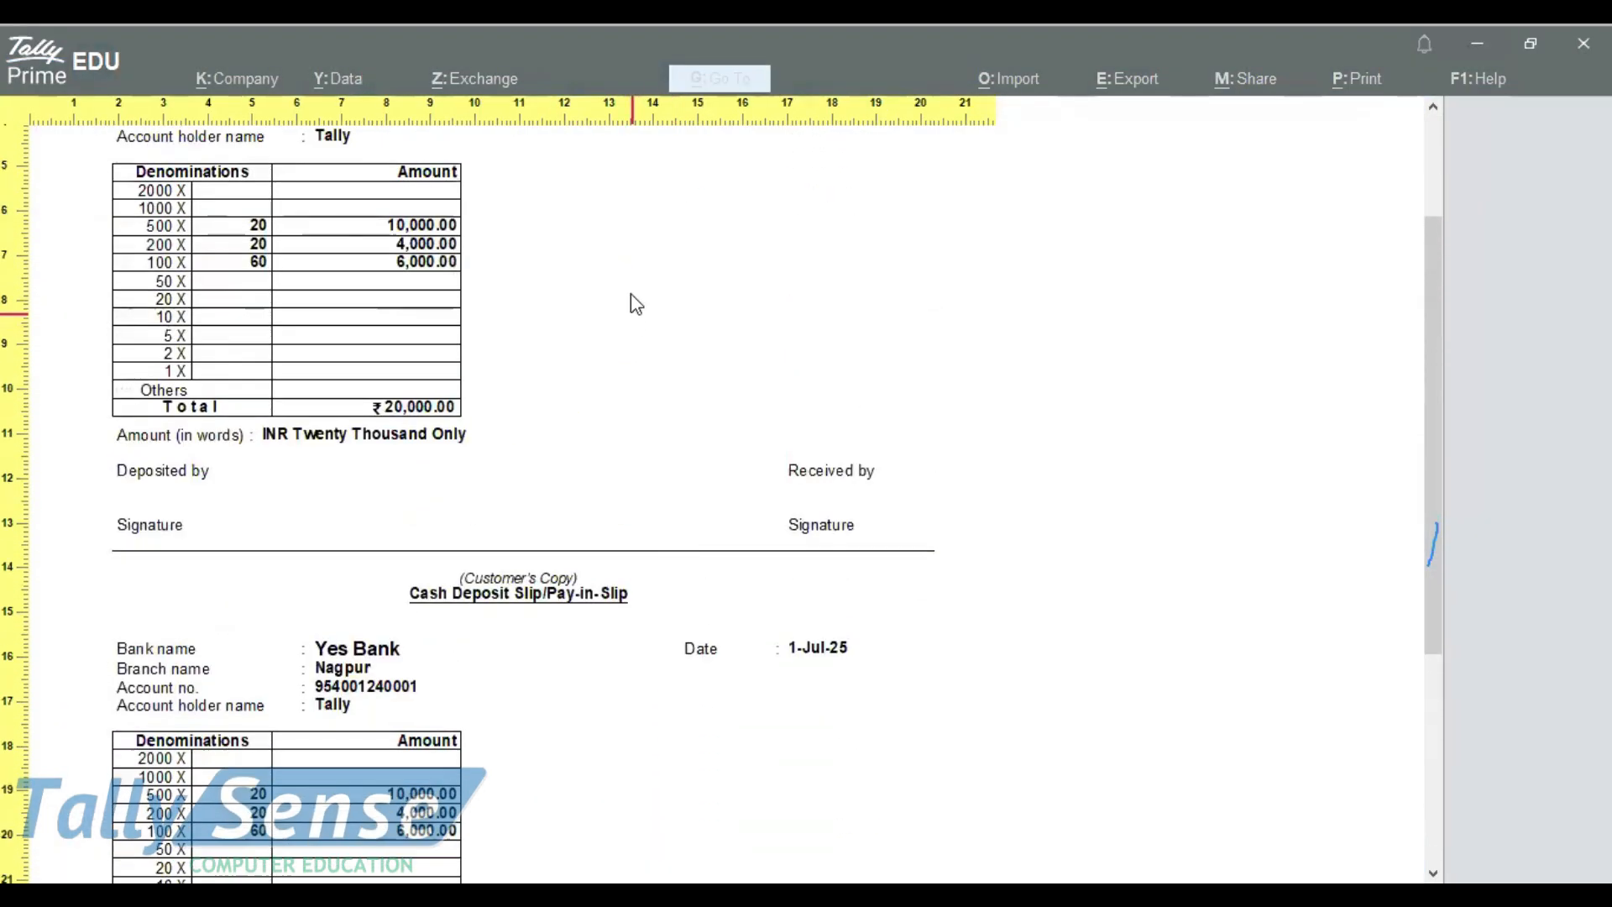
scroll(672, 277, "up", 5)
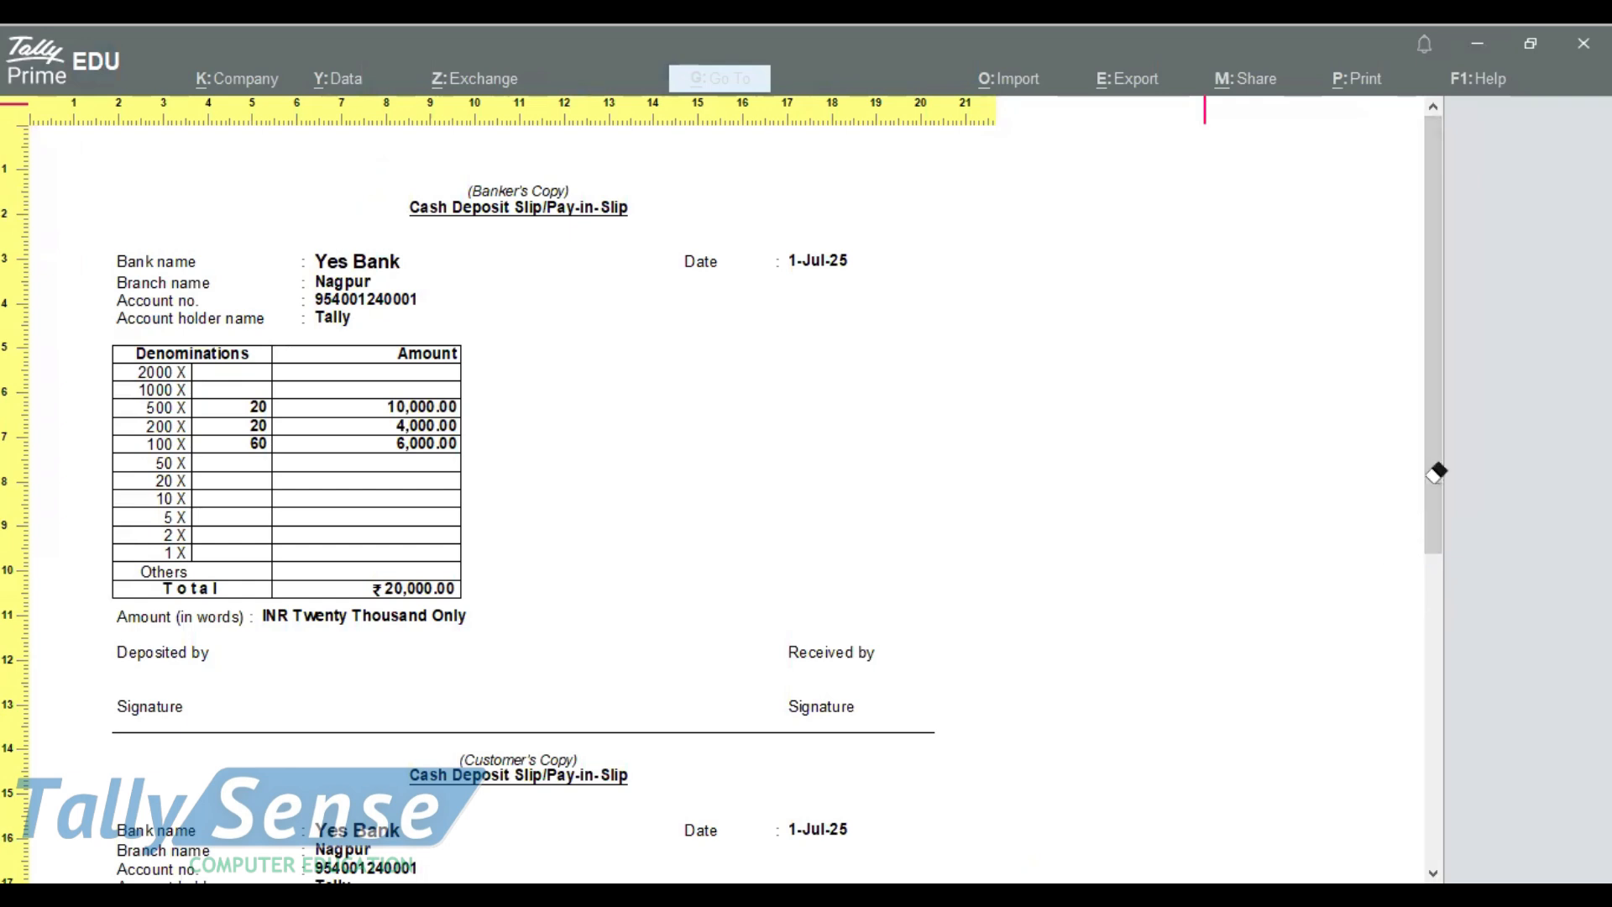
key("Escape")
key("Escape")
key("Escape")
key("Escape")
key("Escape")
key("Escape")
key("Escape")
key("Escape")
key("Escape")
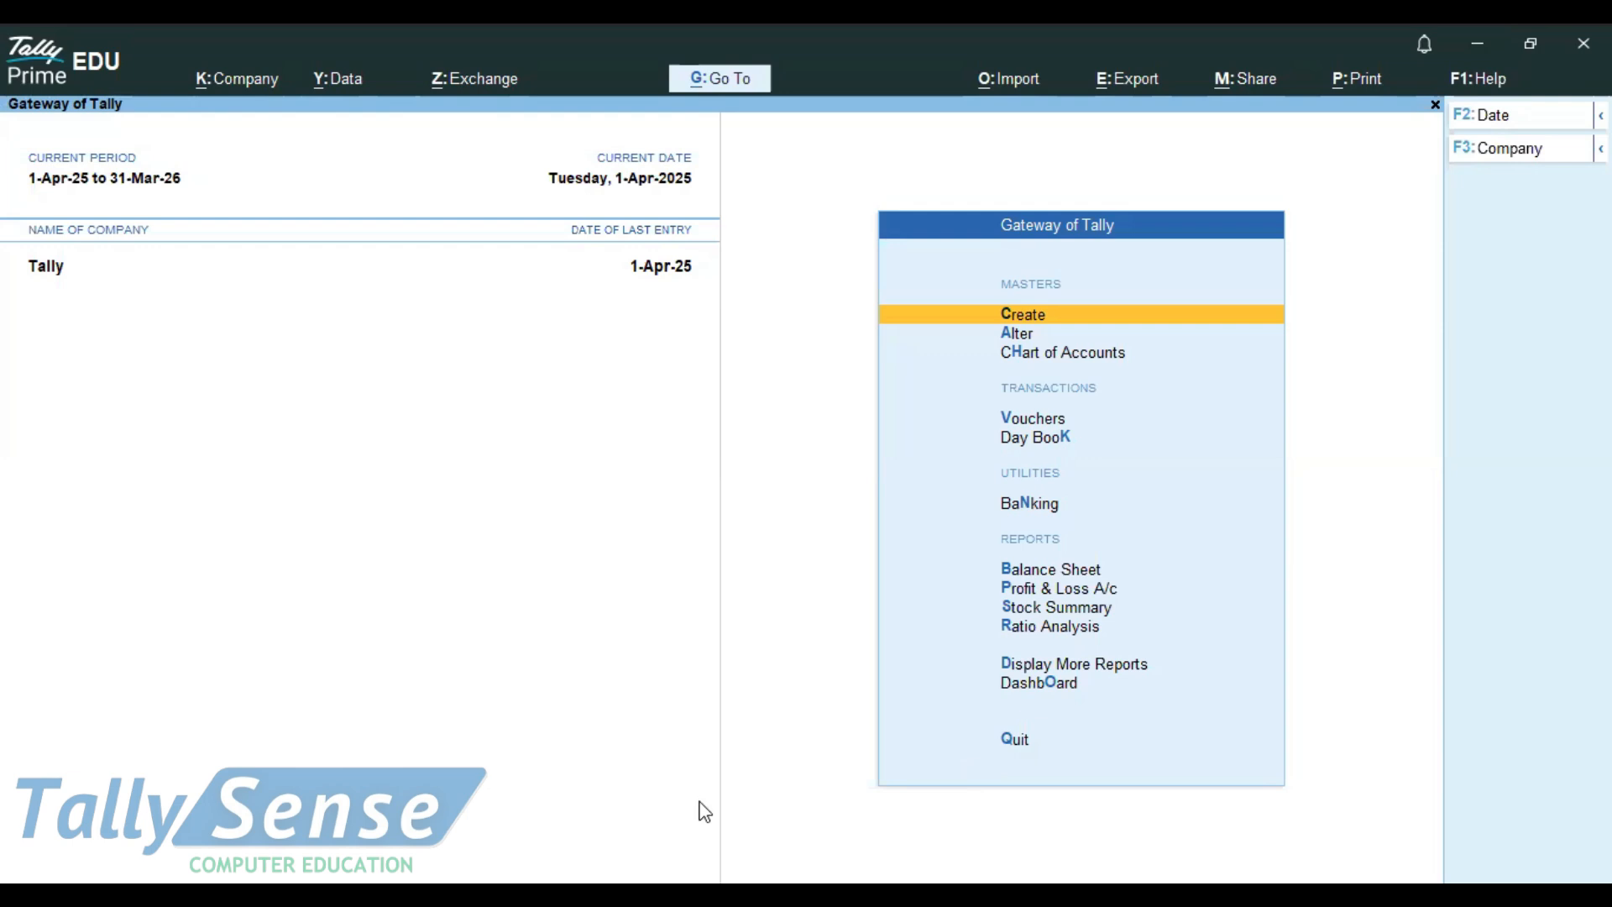
key("alt+Tab")
key("alt+Tab")
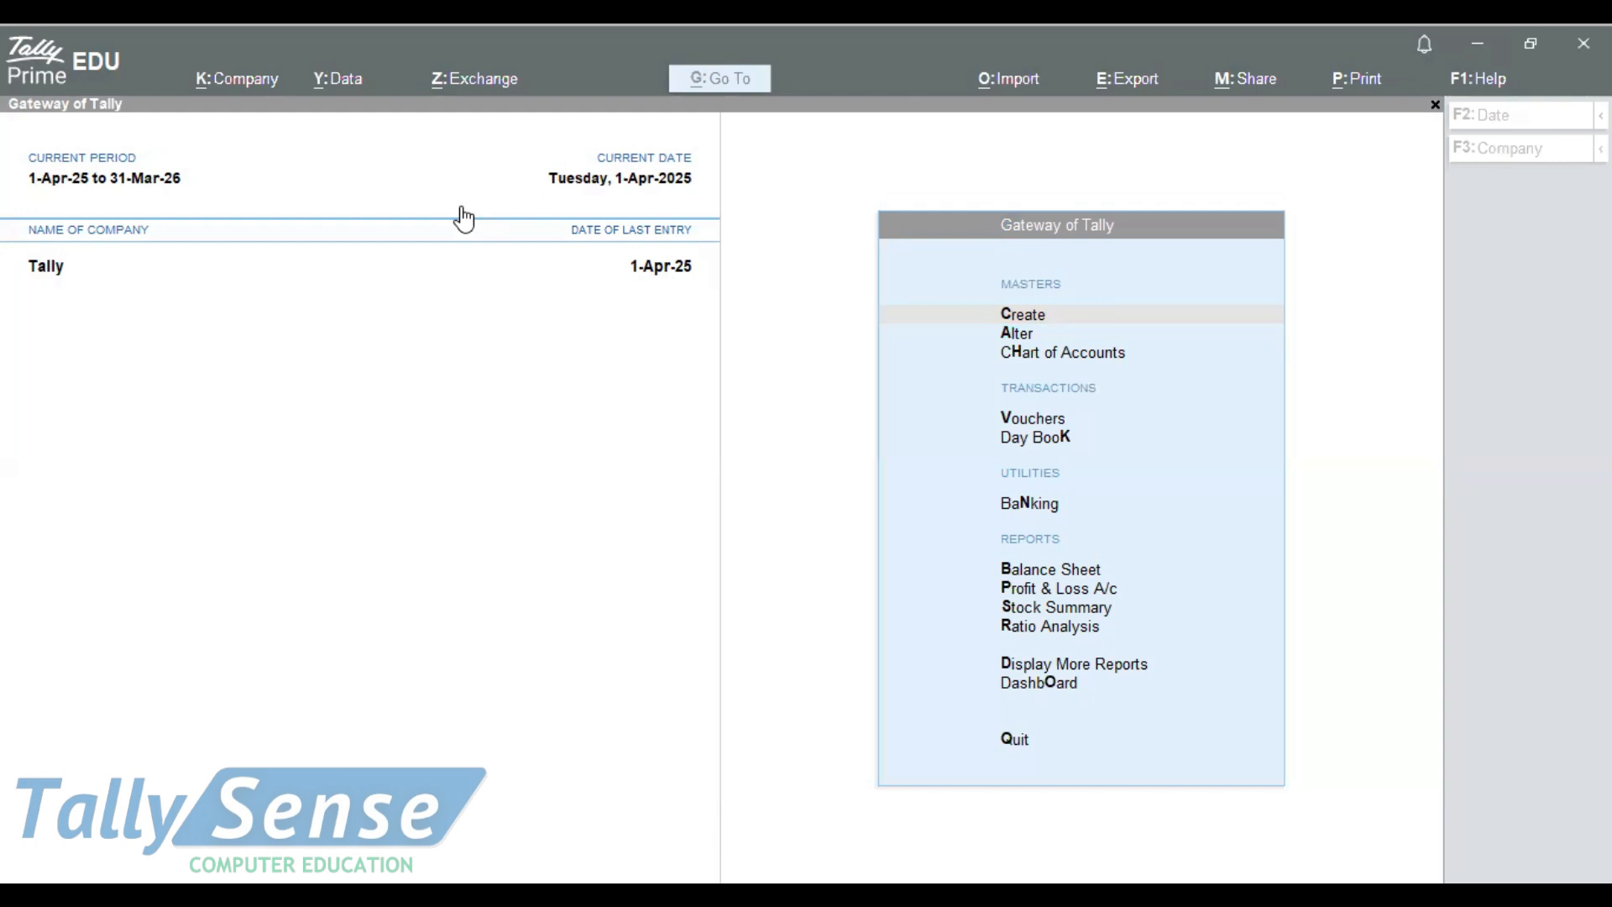
left_click(558, 314)
key("Down")
key("Down")
key("Down")
key("Down")
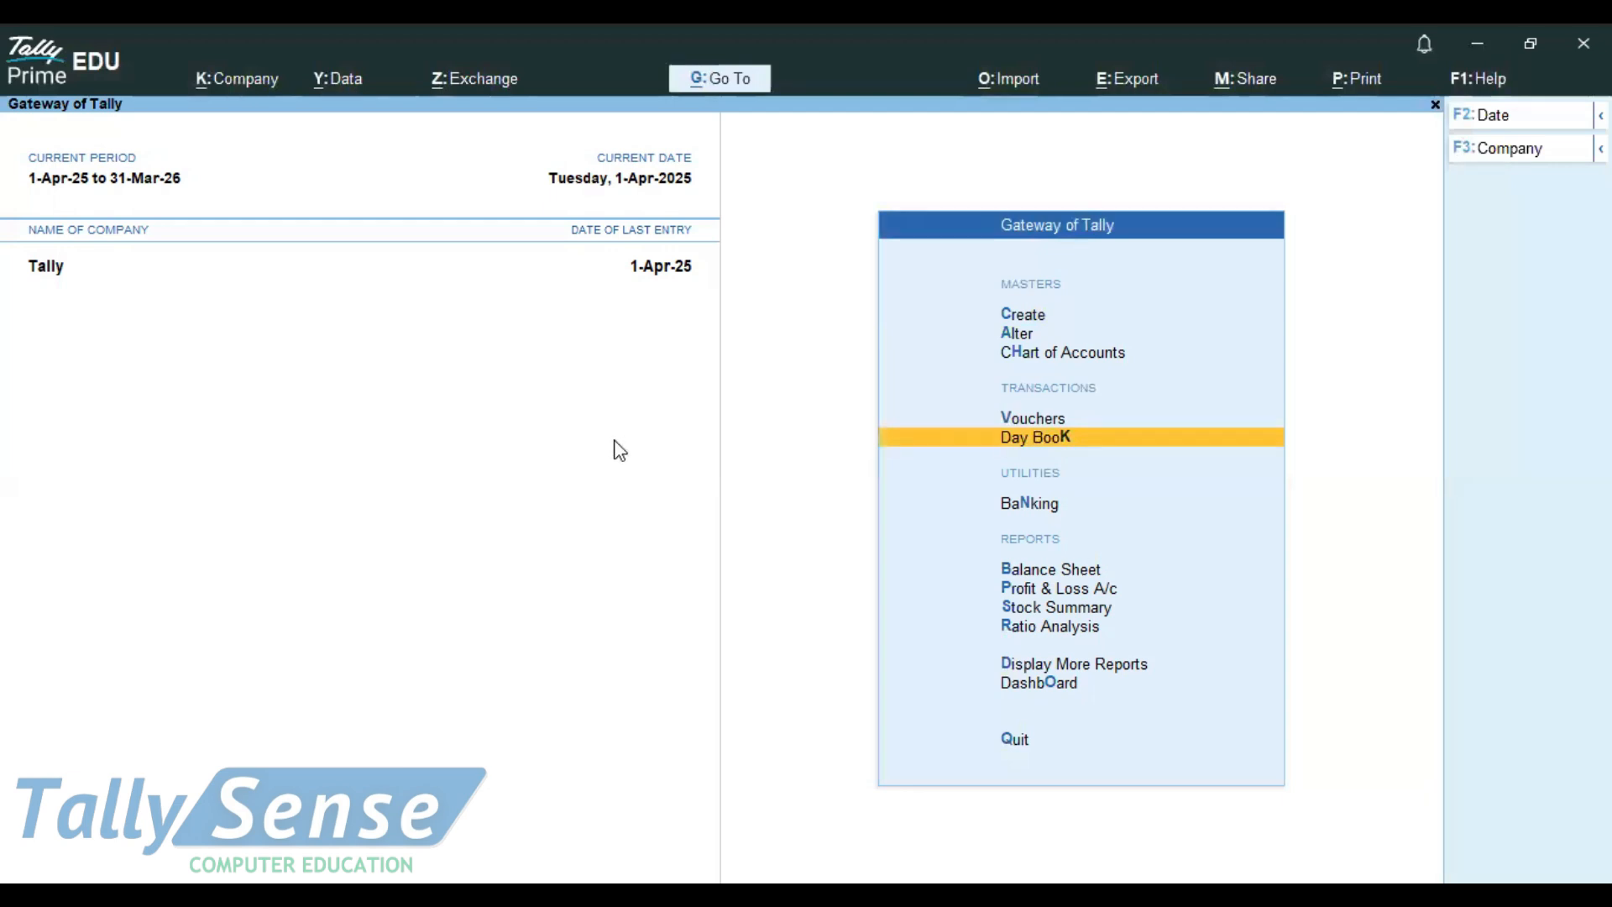
key("Up")
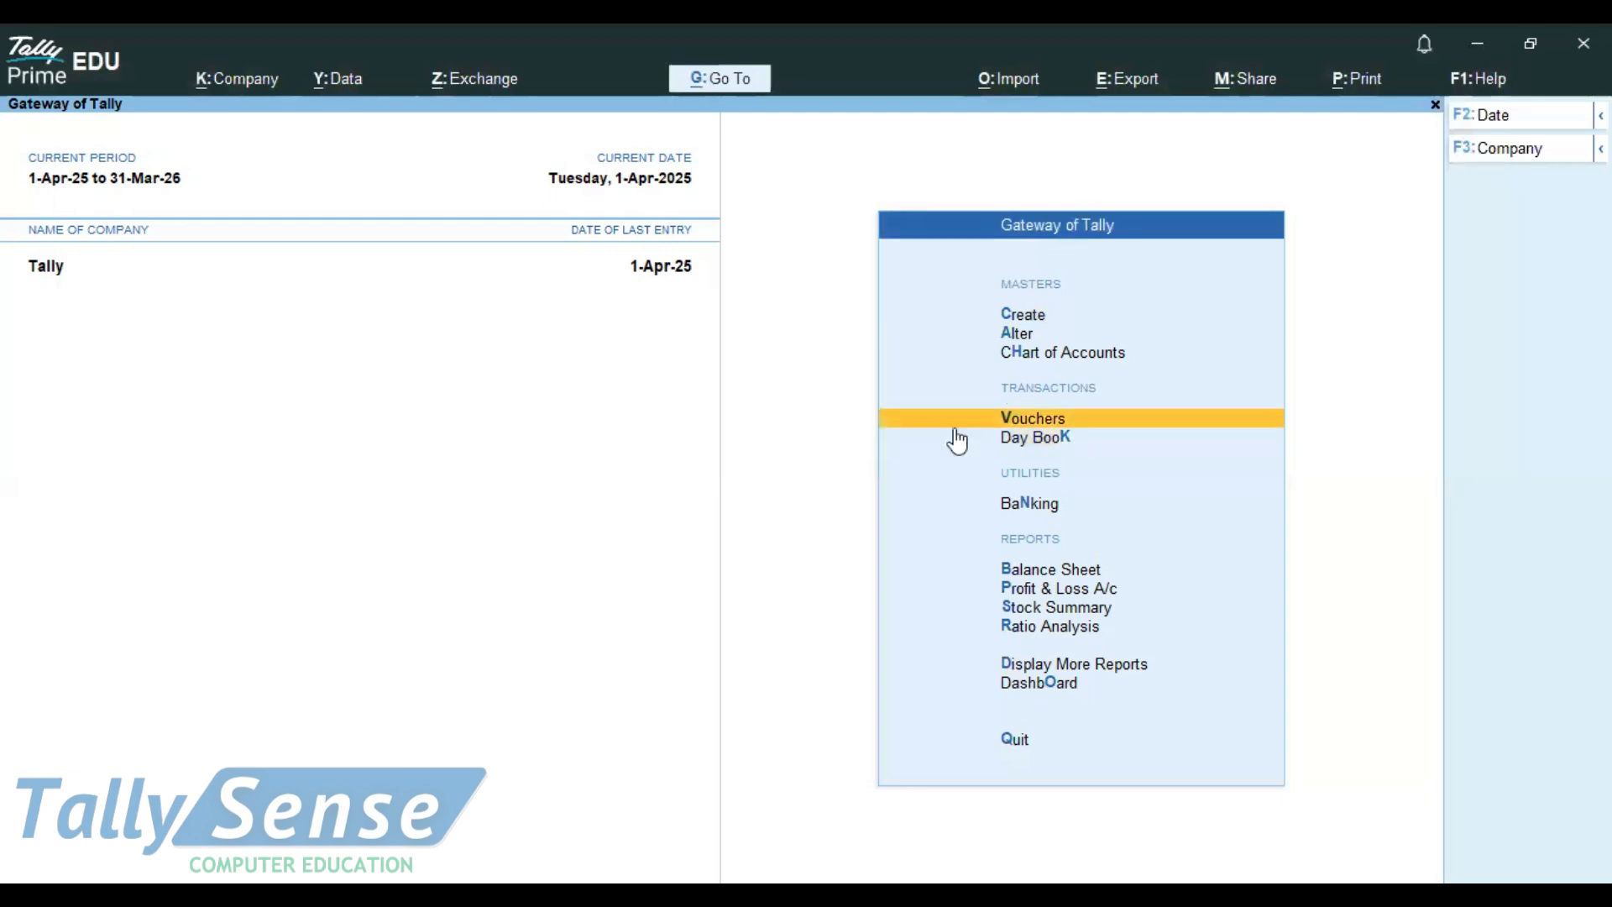
Step: Page back through earlier vouchers to the capital receipt, then return to blank Contra voucher No. 2
left_click(1006, 411)
key("Page_Up")
key("Page_Up")
key("Page_Up")
key("Page_Up")
key("Page_Up")
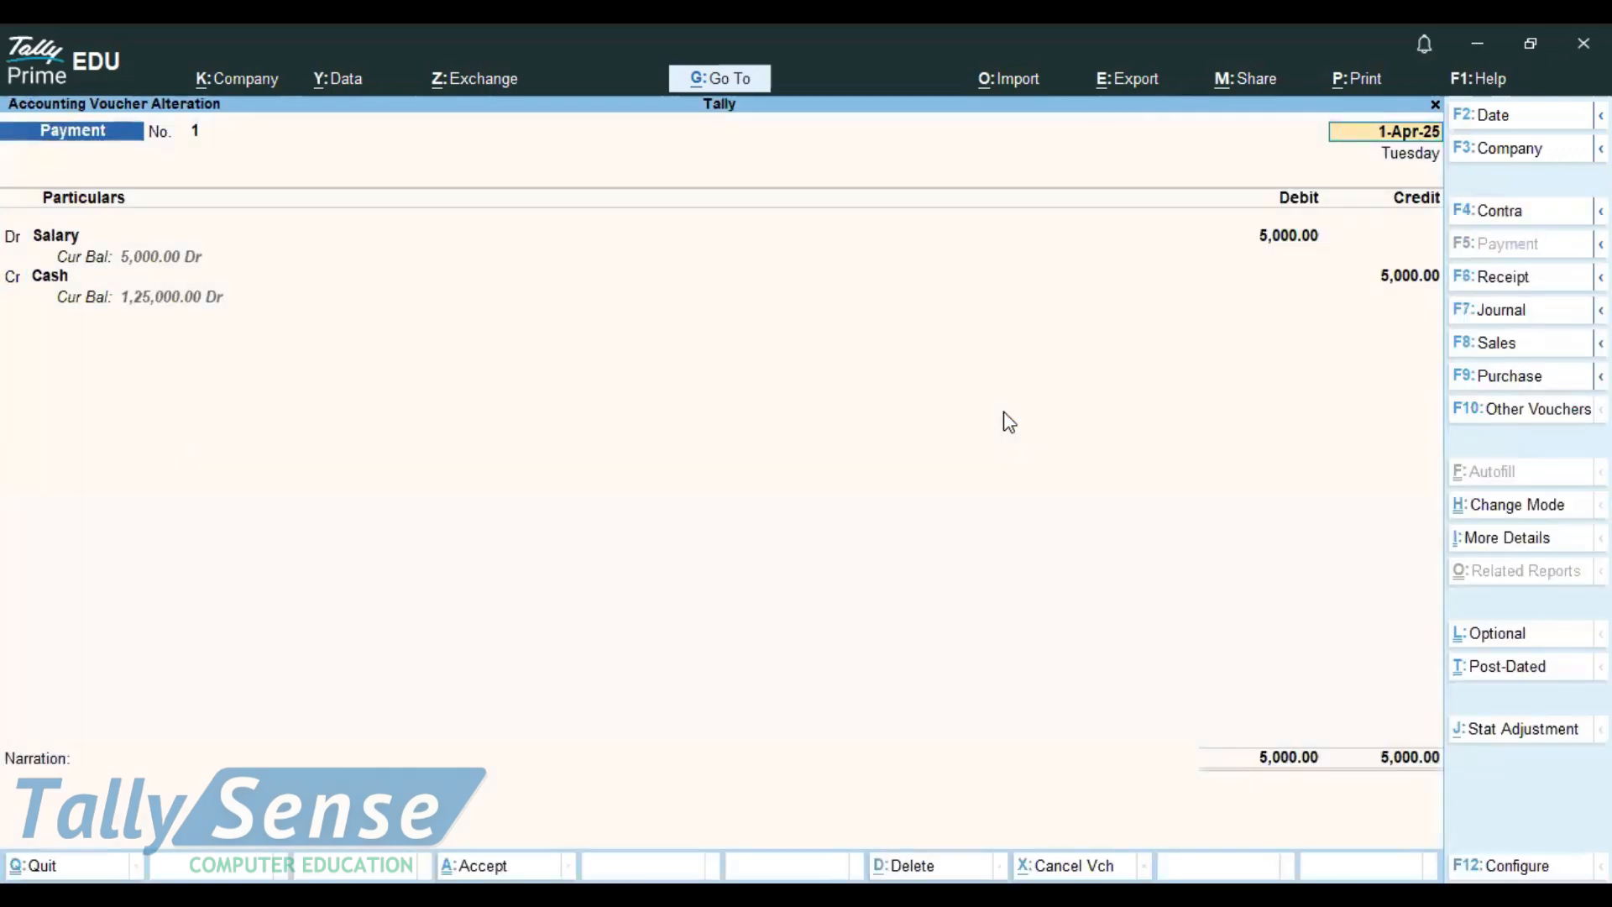
key("Page_Up")
key("Page_Up")
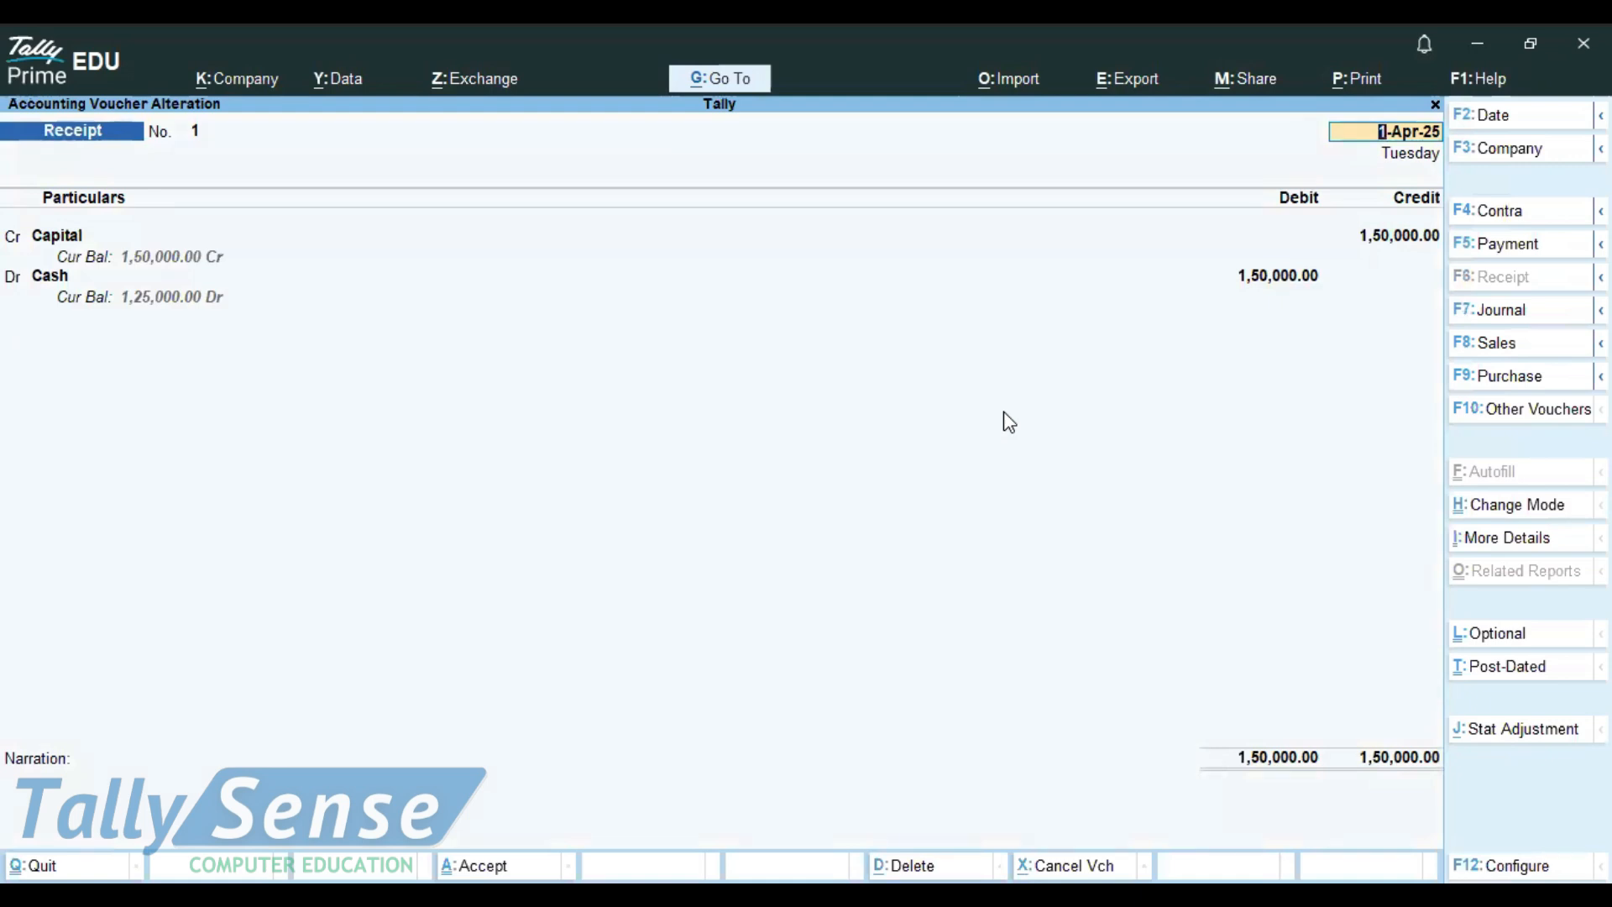
key("Page_Down")
key("Page_Down")
key("Page_Down")
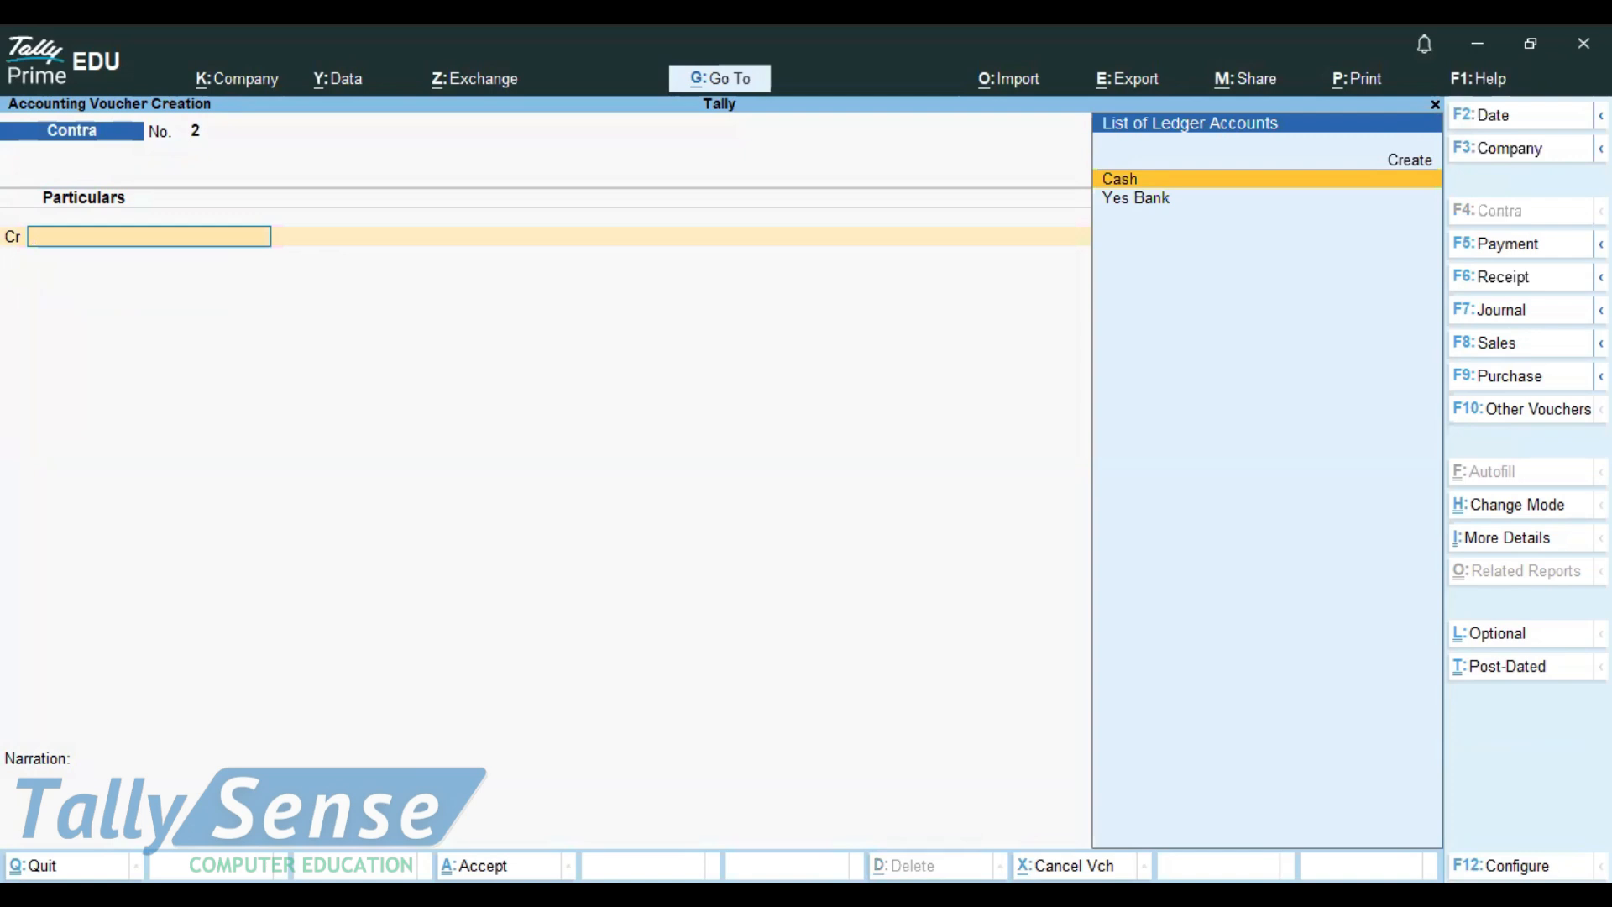
key("alt+Tab")
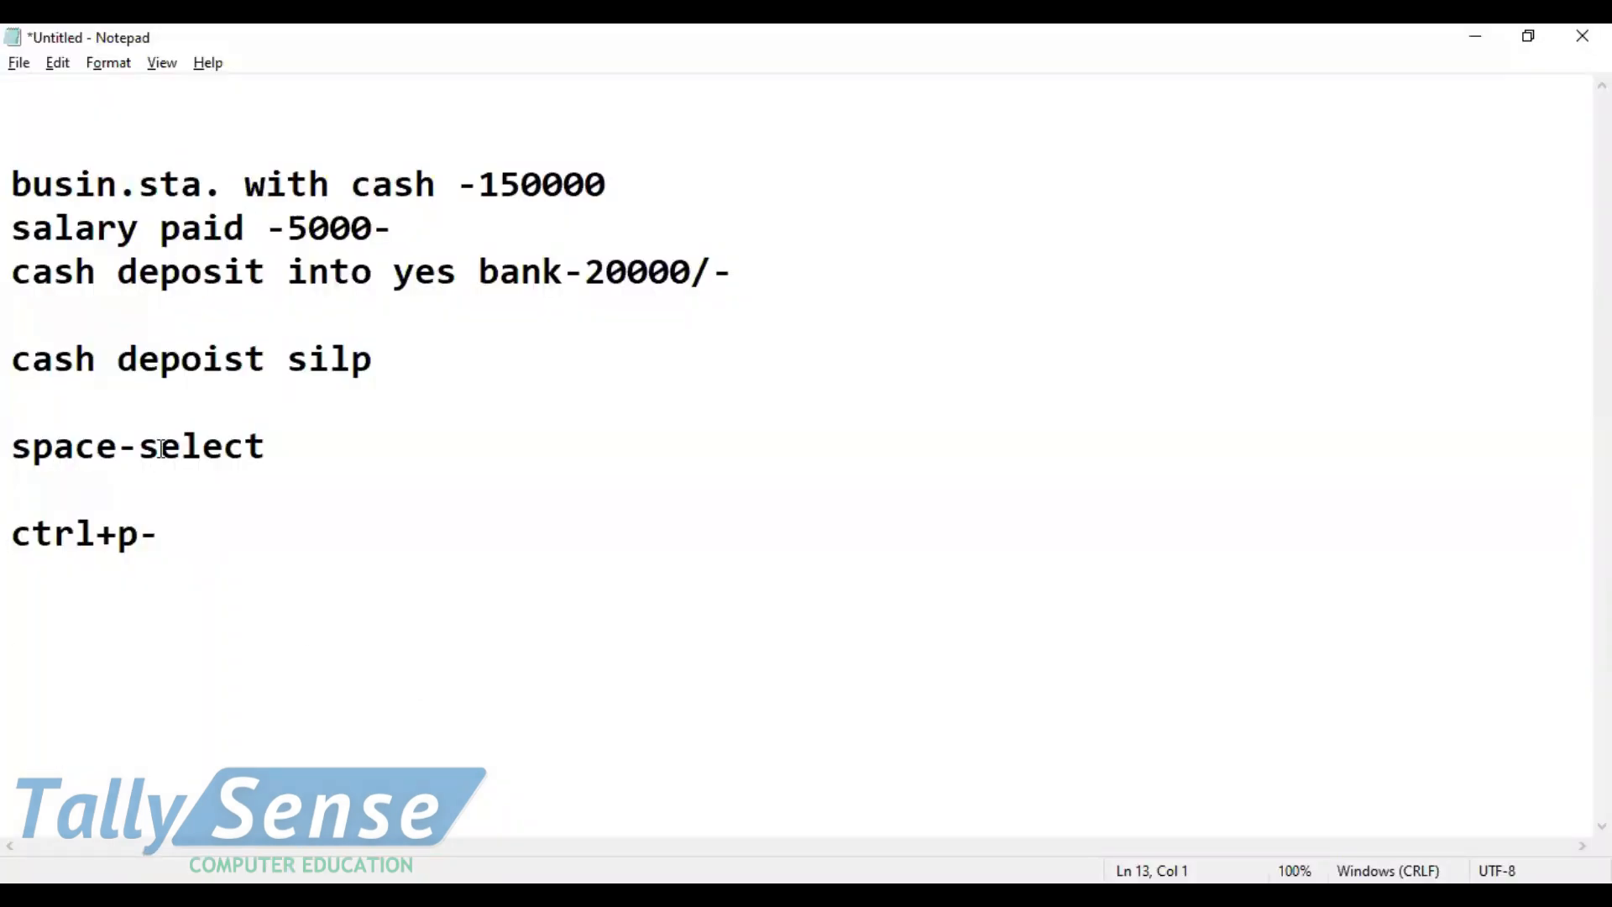
Step: Note 'drawing-cash,goods' in Notepad and change Tally voucher No. 2 to a Payment voucher
type("drawing")
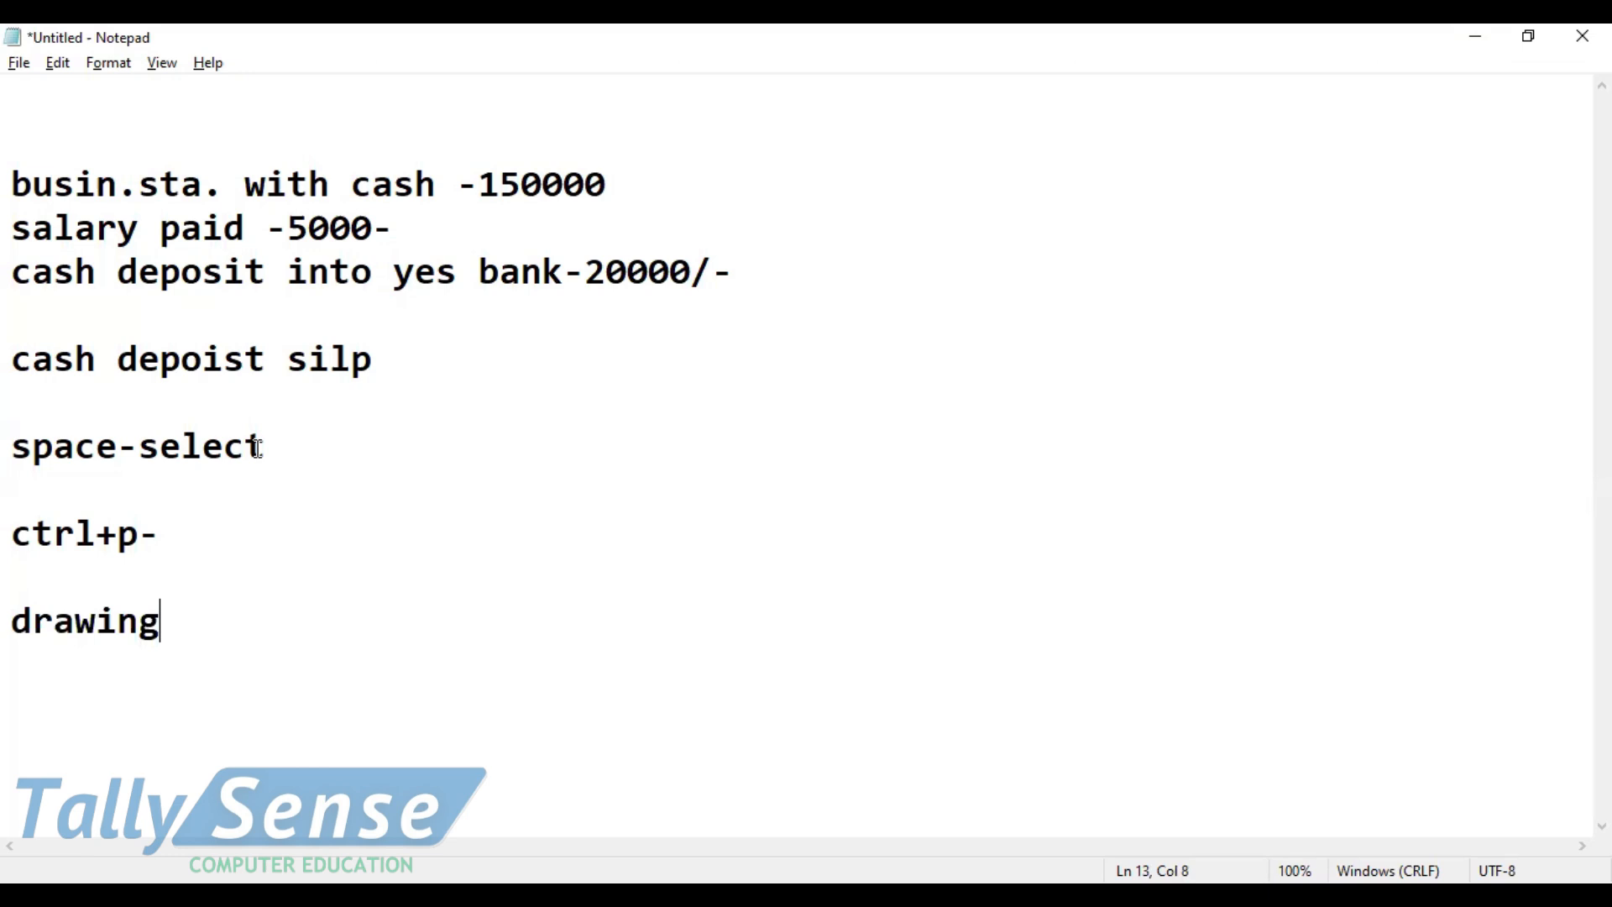
type("-cas")
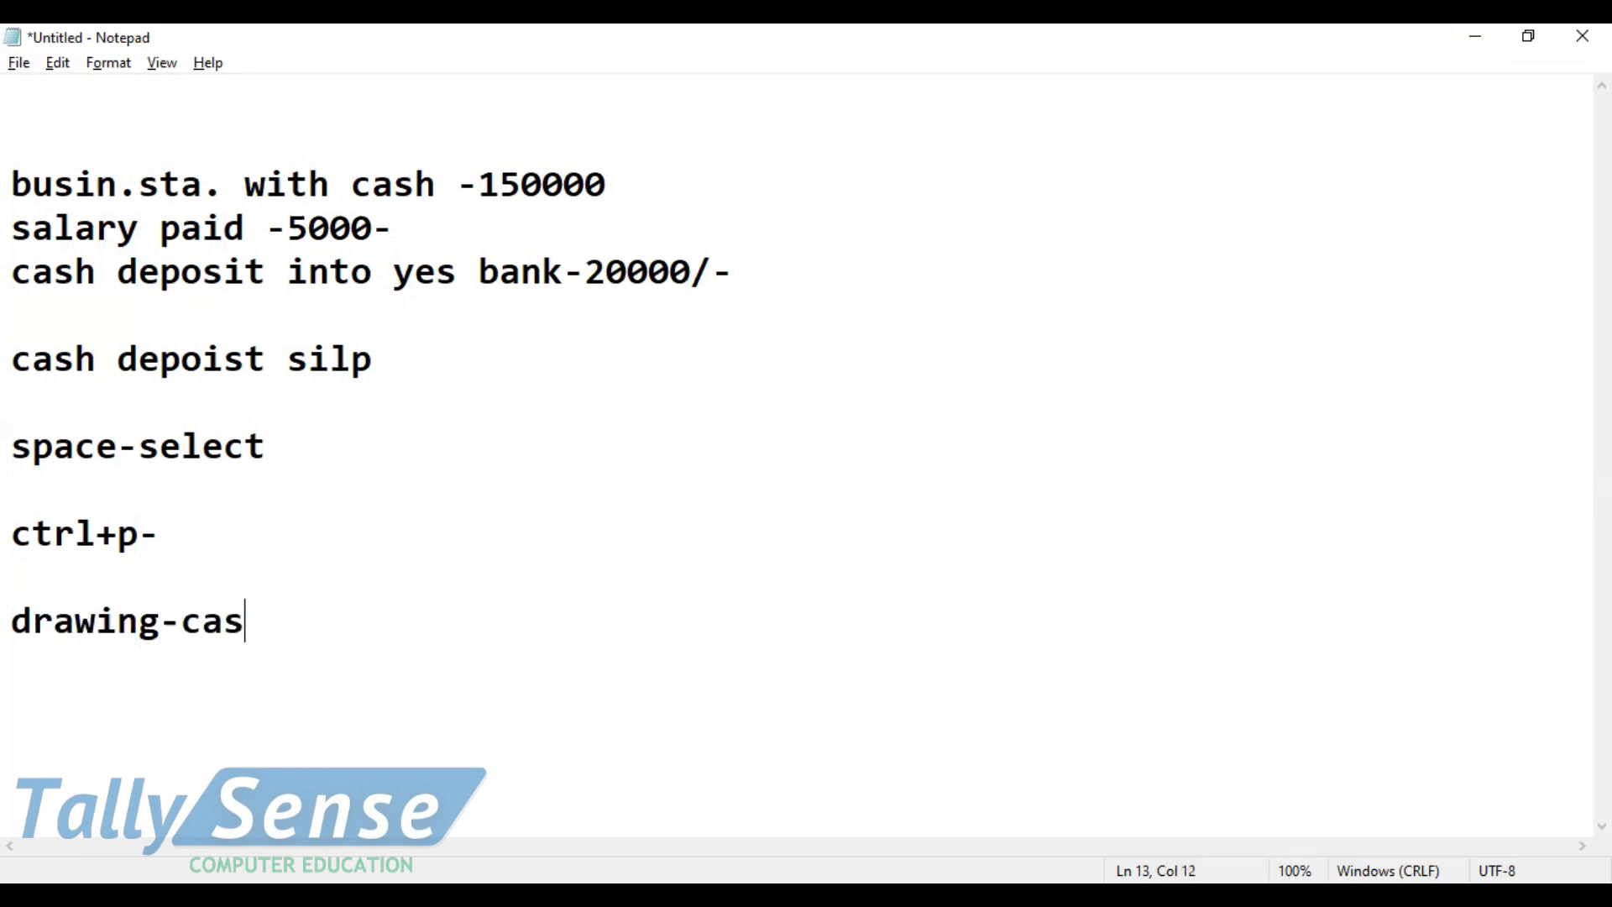
type("h,g")
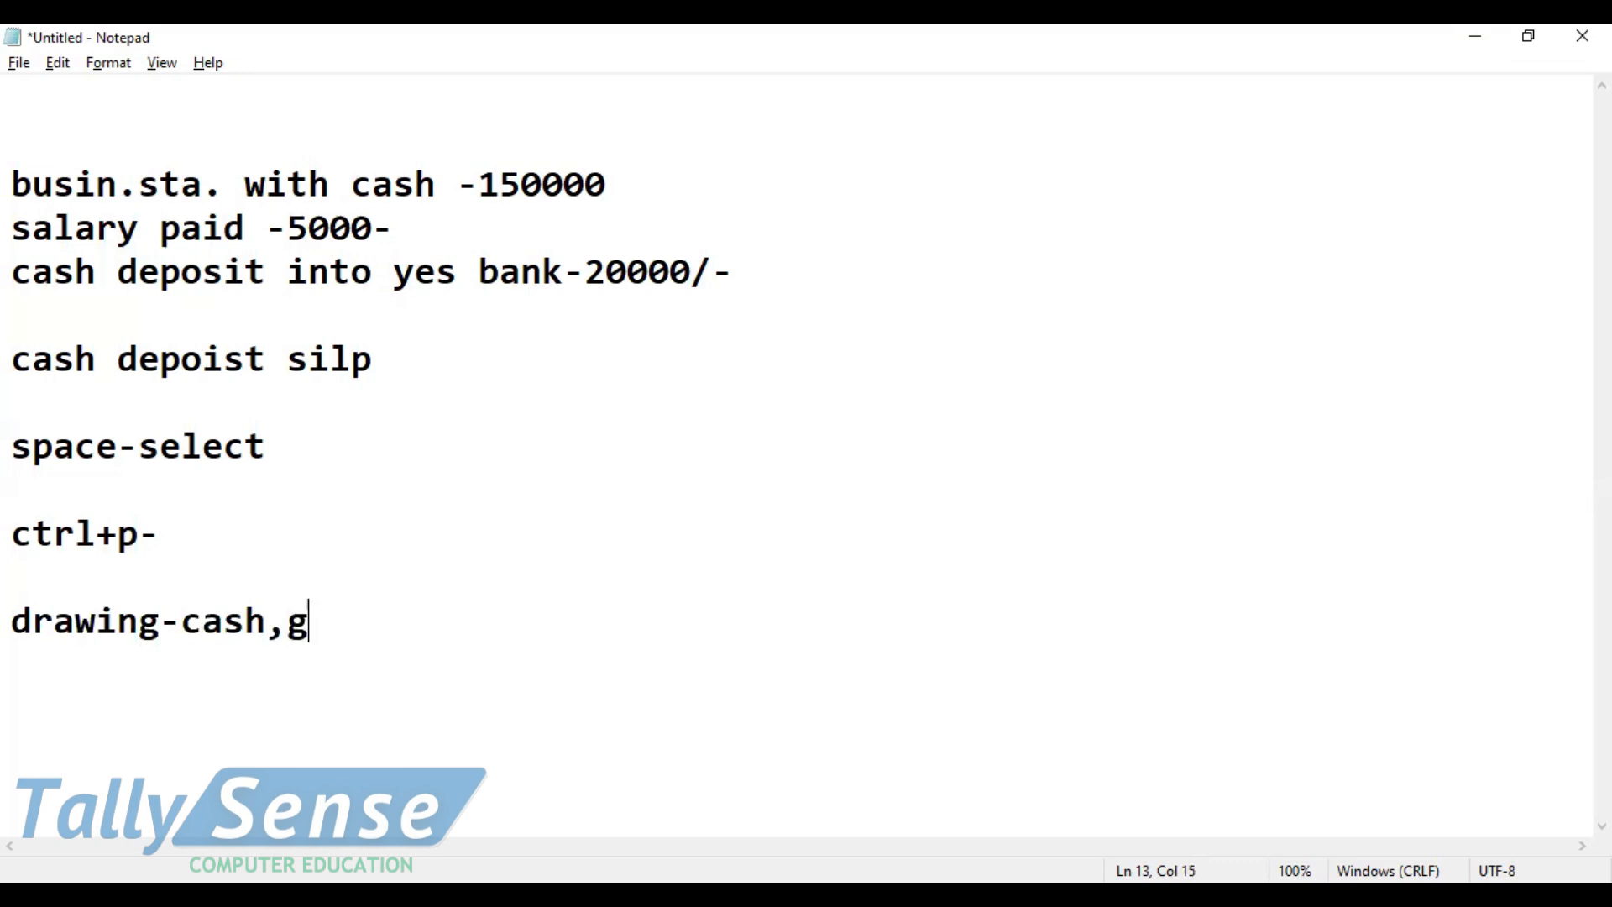
type("oods")
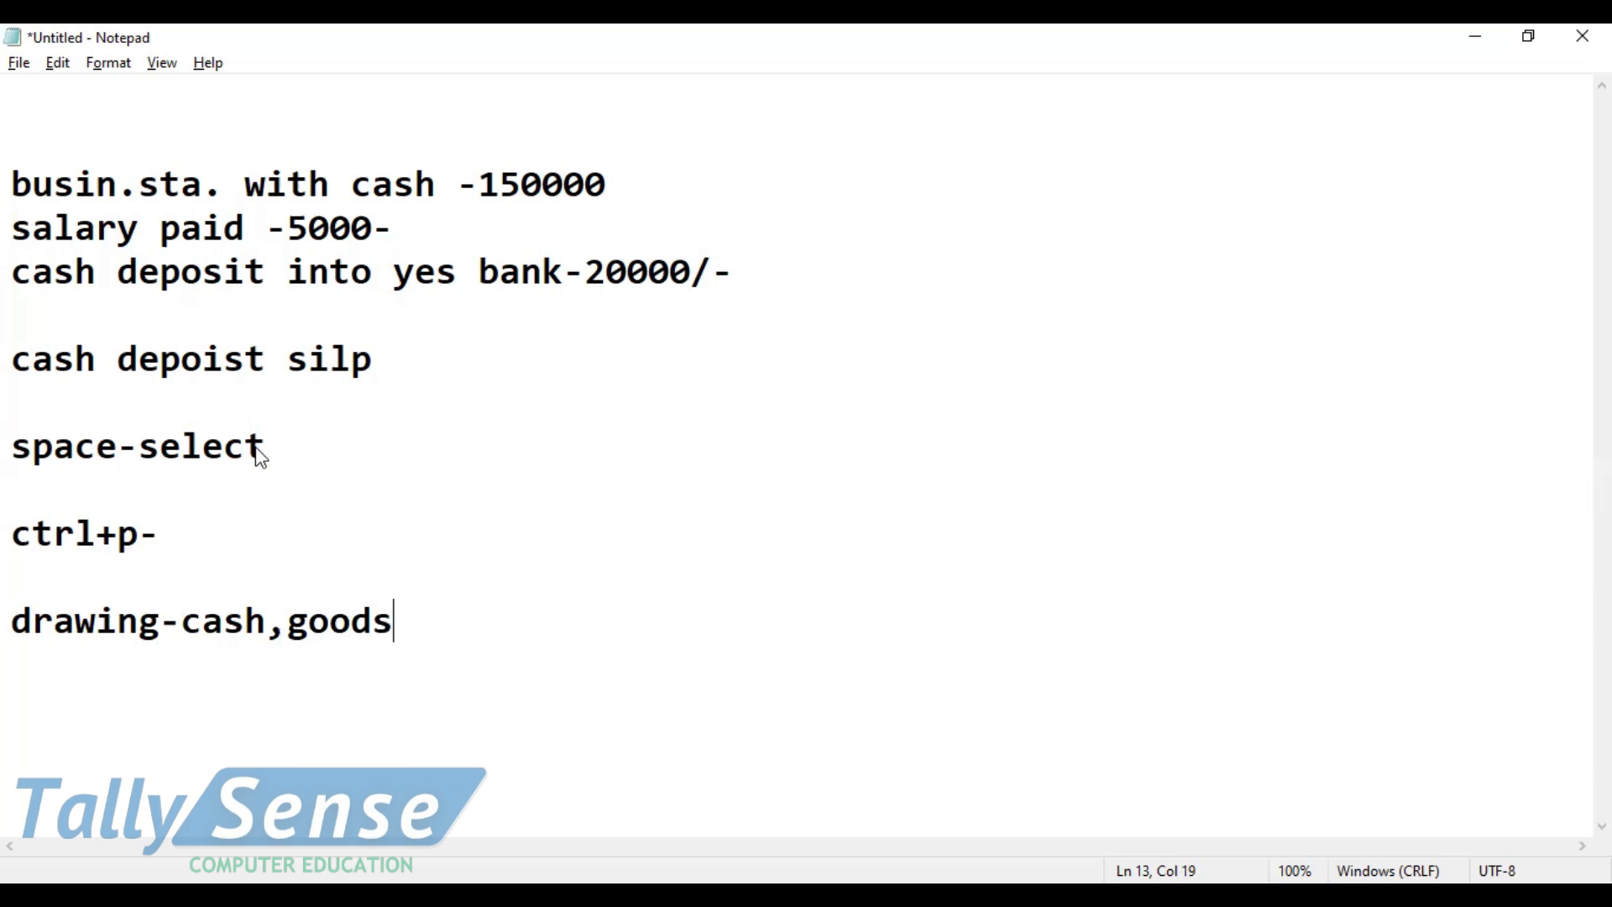
key("alt+Tab")
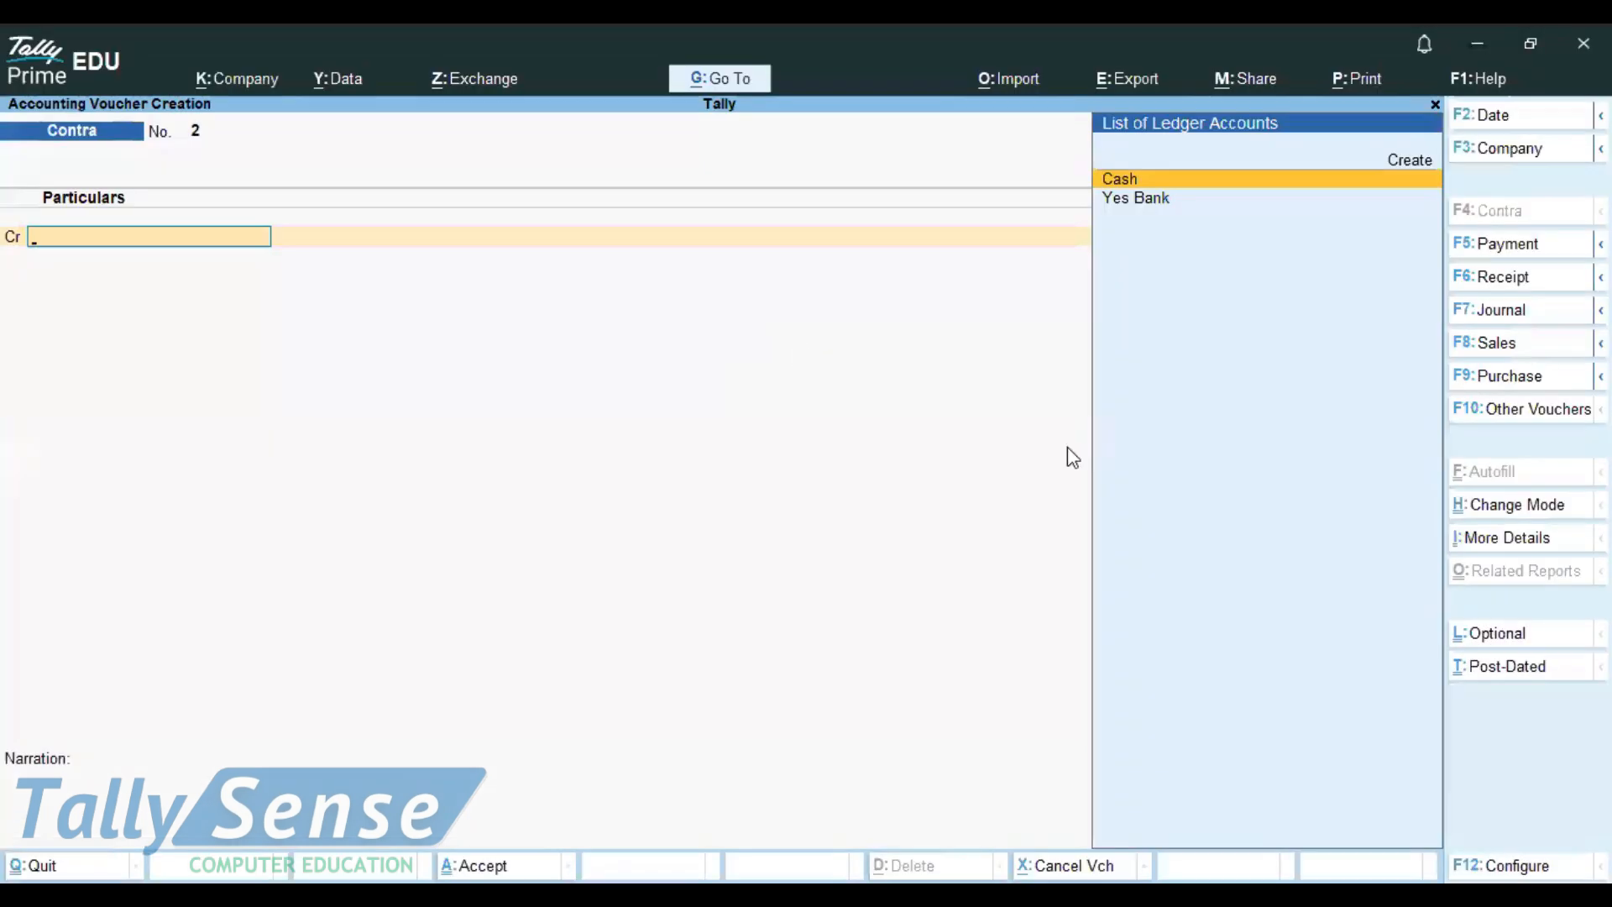
left_click(1514, 252)
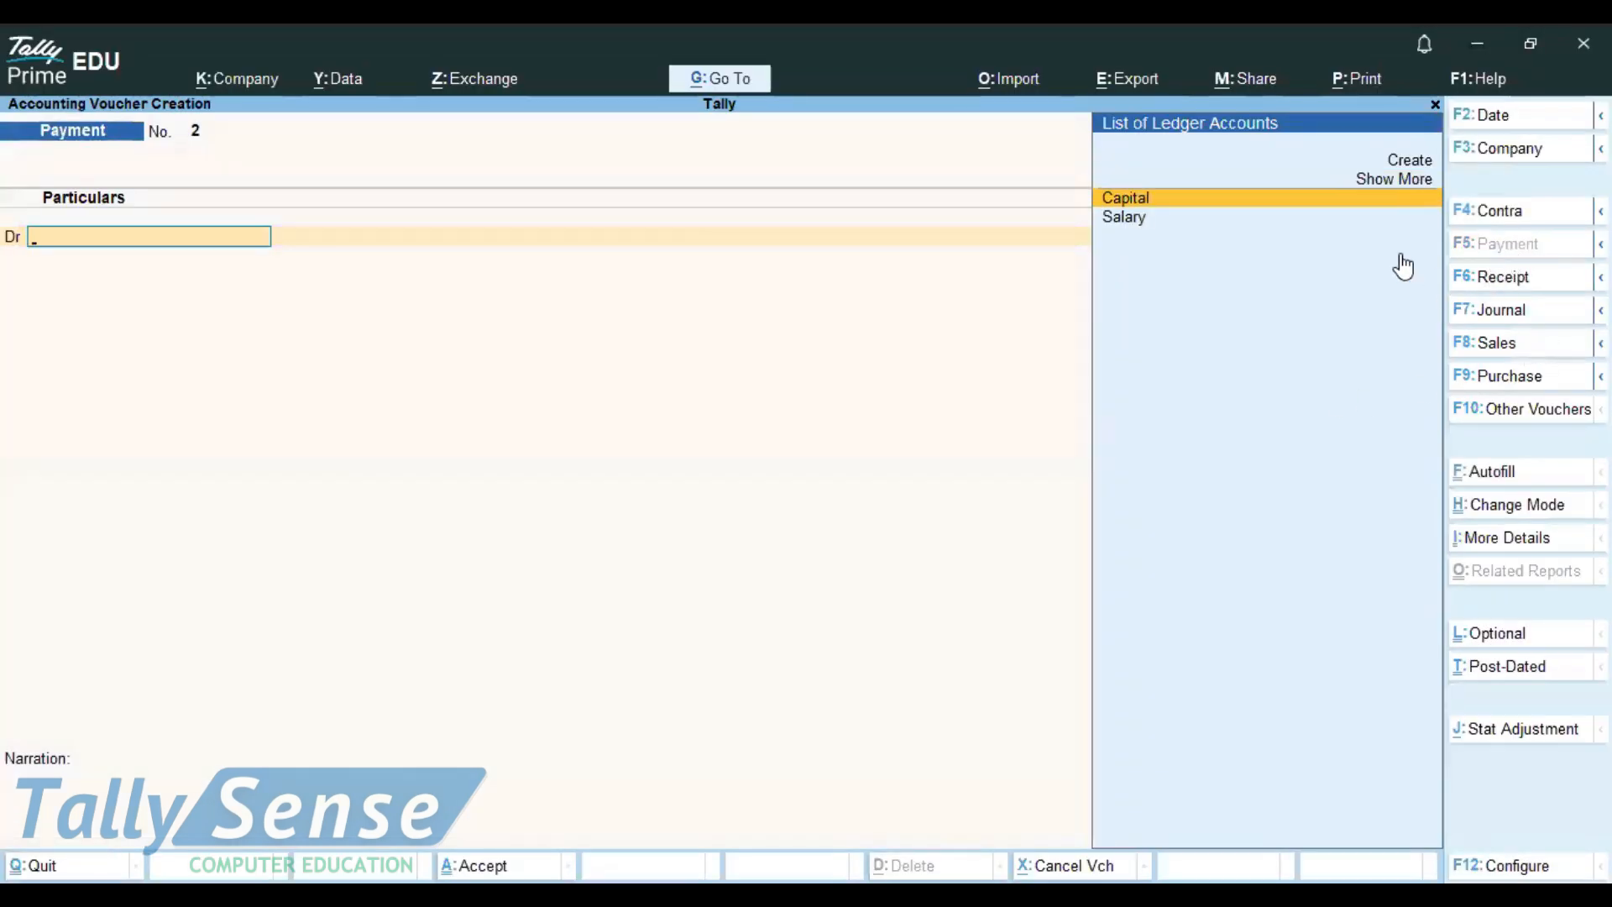
key("Up")
key("Up")
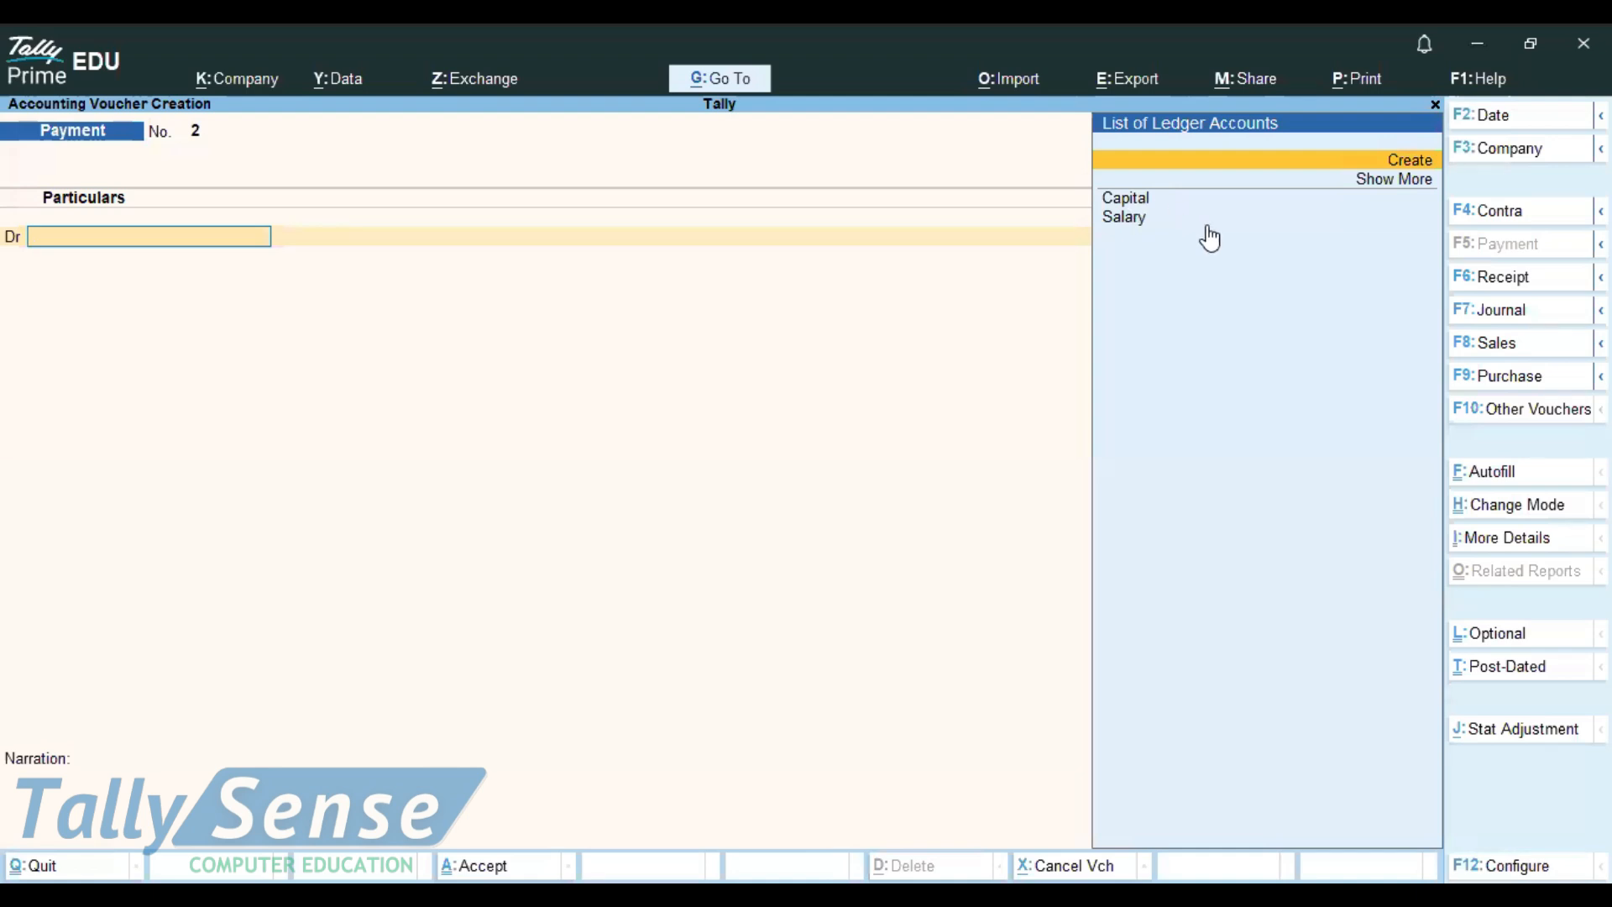
Step: Create ledger 'Drawing' under Capital Account and accept it into Payment voucher No. 2
left_click(1382, 163)
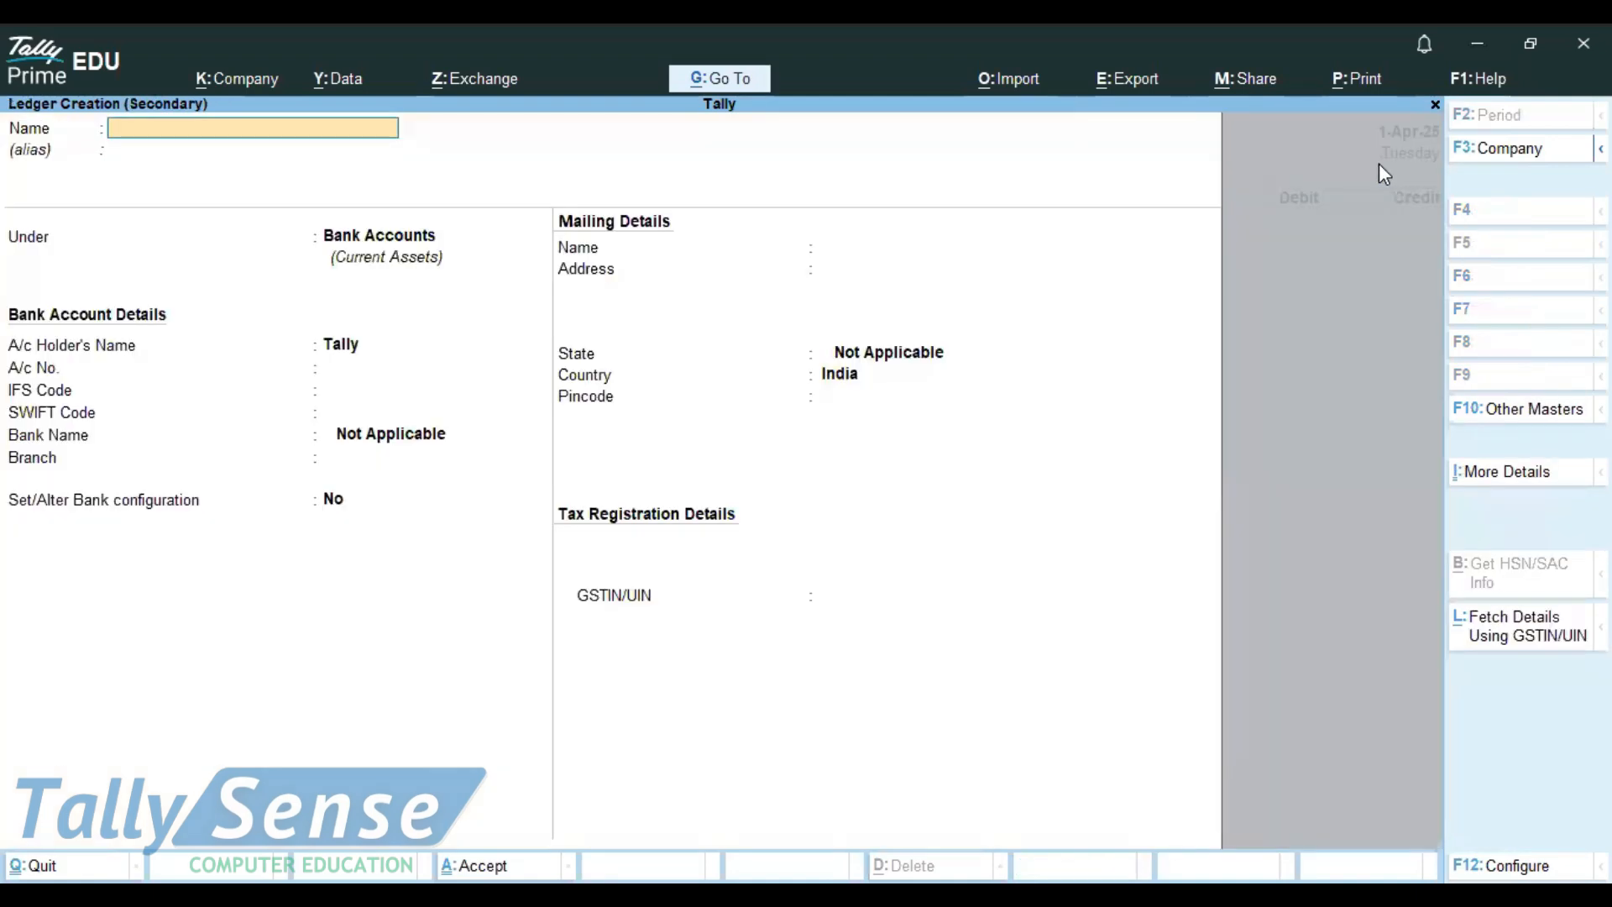
type("Drwaing")
key("Return")
key("BackSpace")
type("Drwaing")
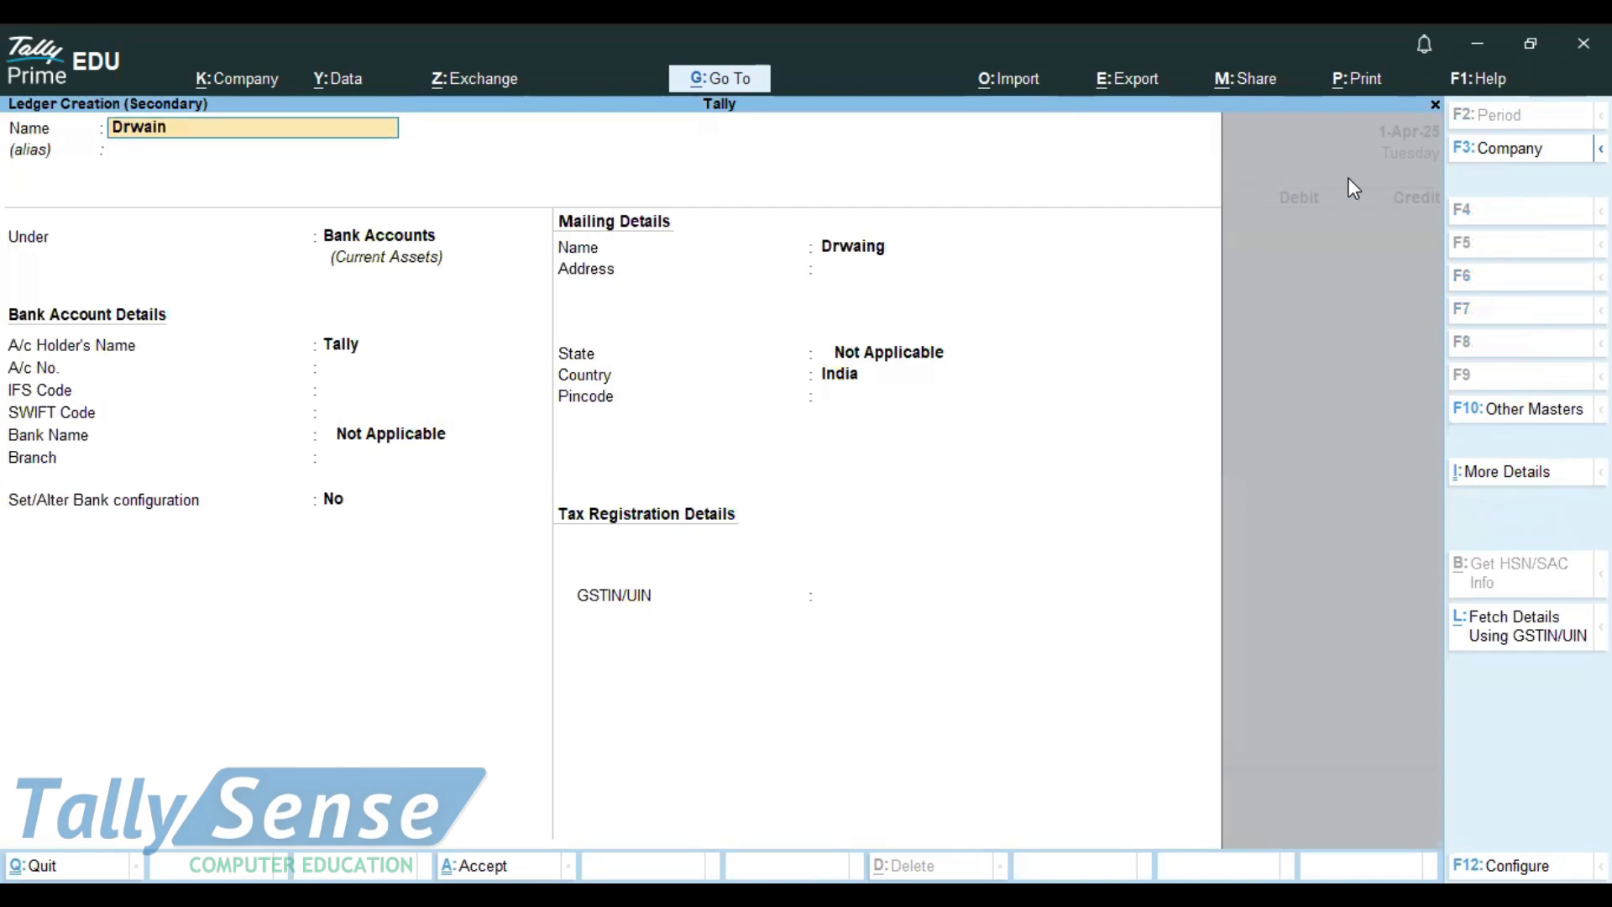
key("BackSpace")
key("BackSpace")
key("BackSpace")
key("BackSpace")
key("BackSpace")
type("awing")
key("Return")
key("Return")
type("C")
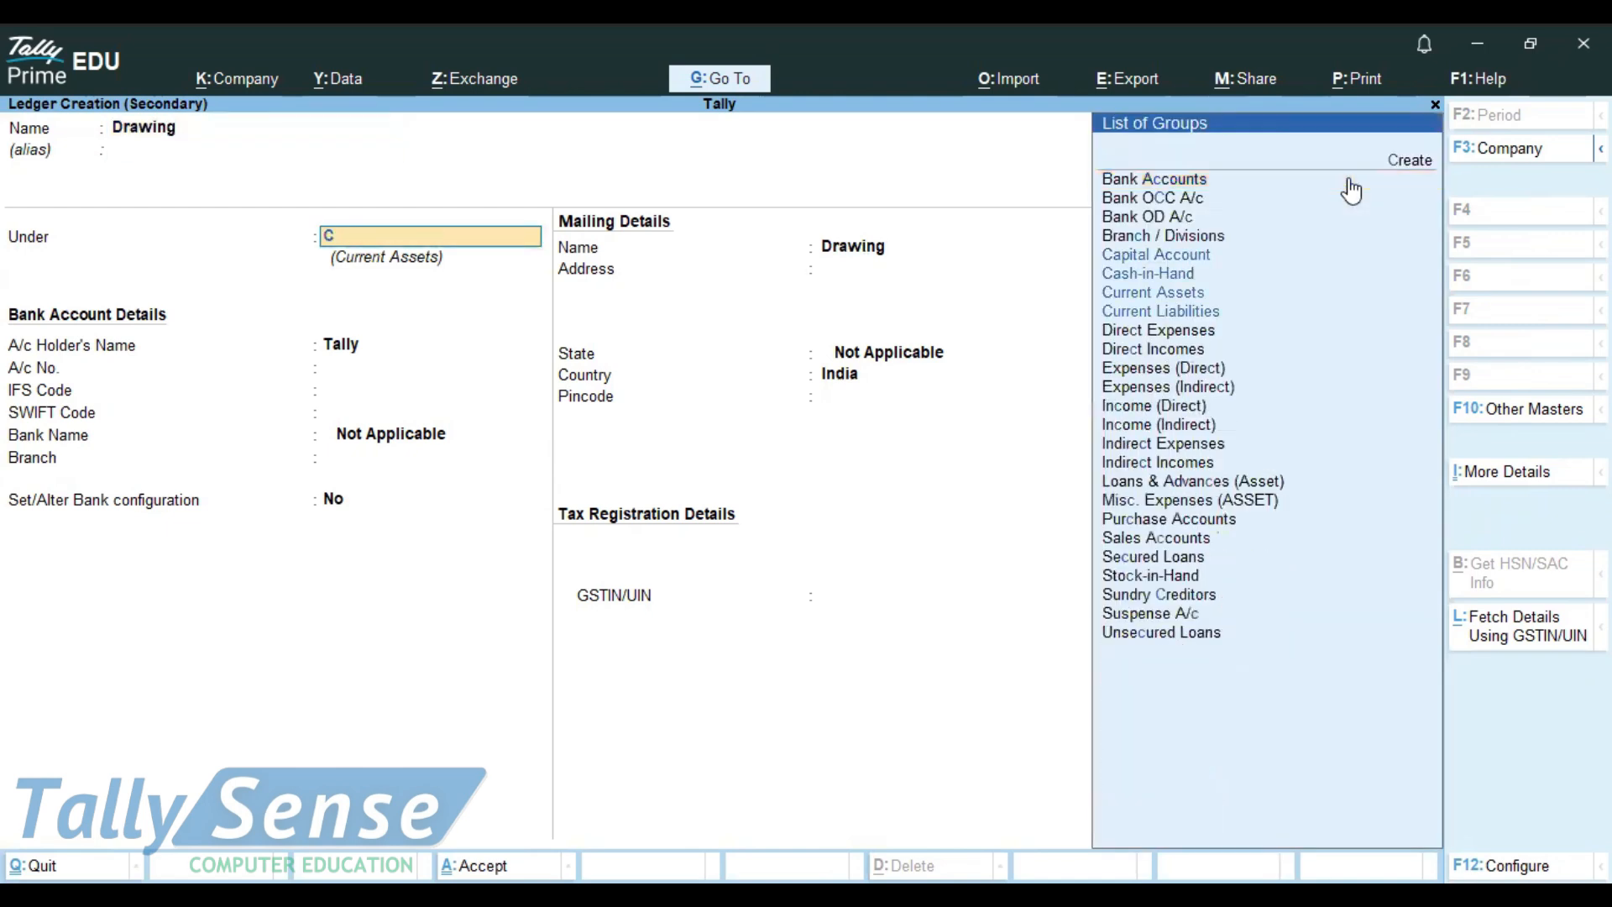
key("Return")
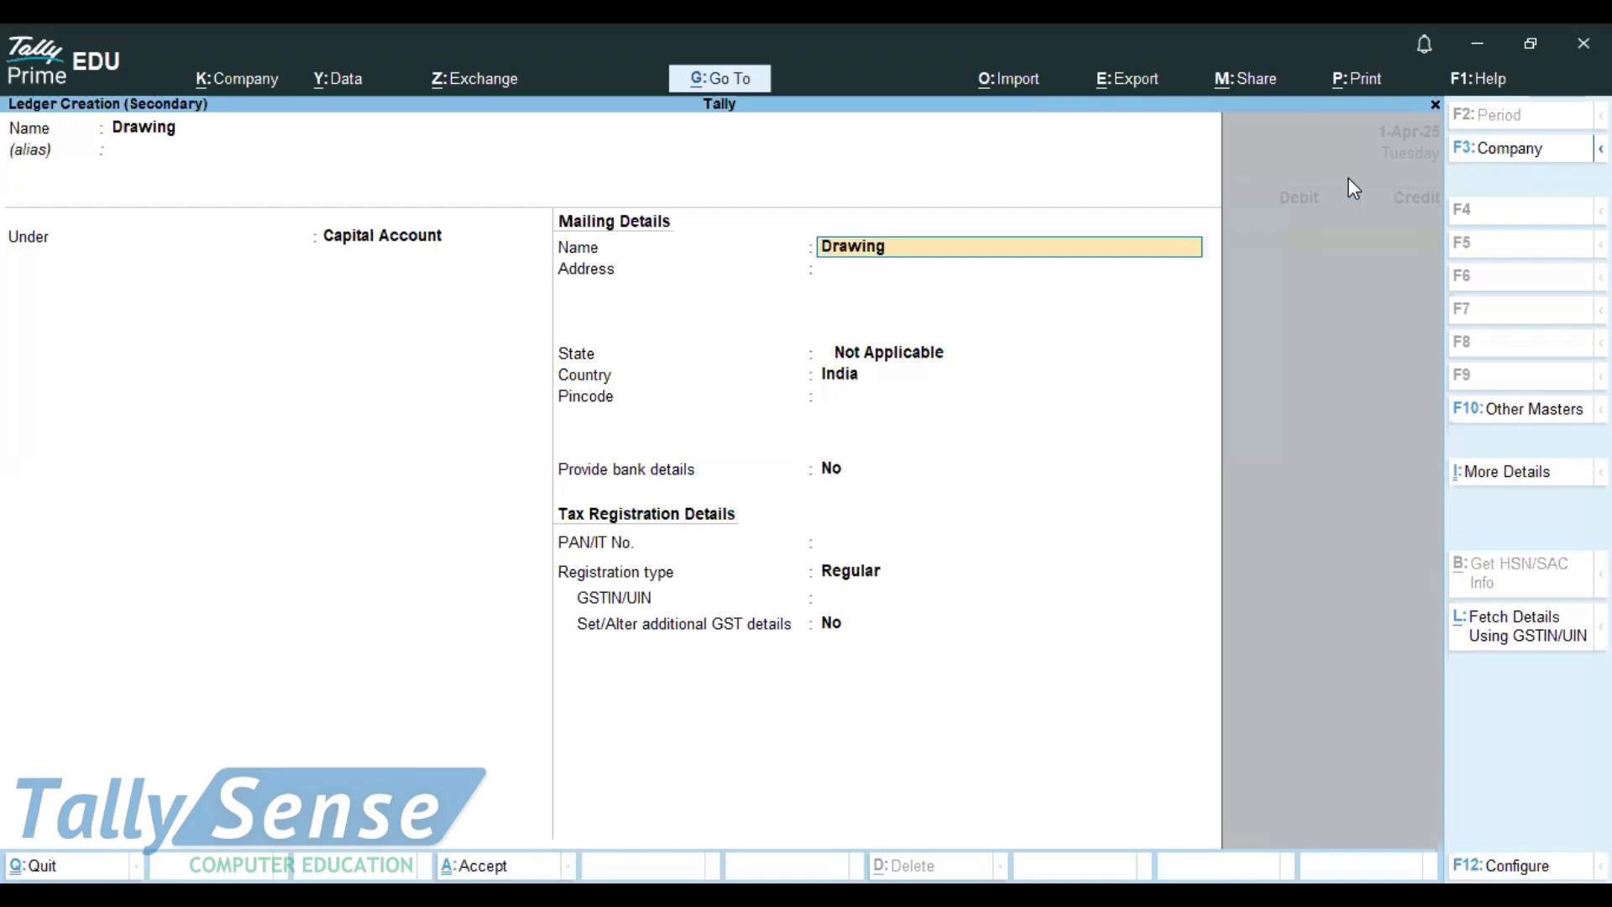
key("ctrl")
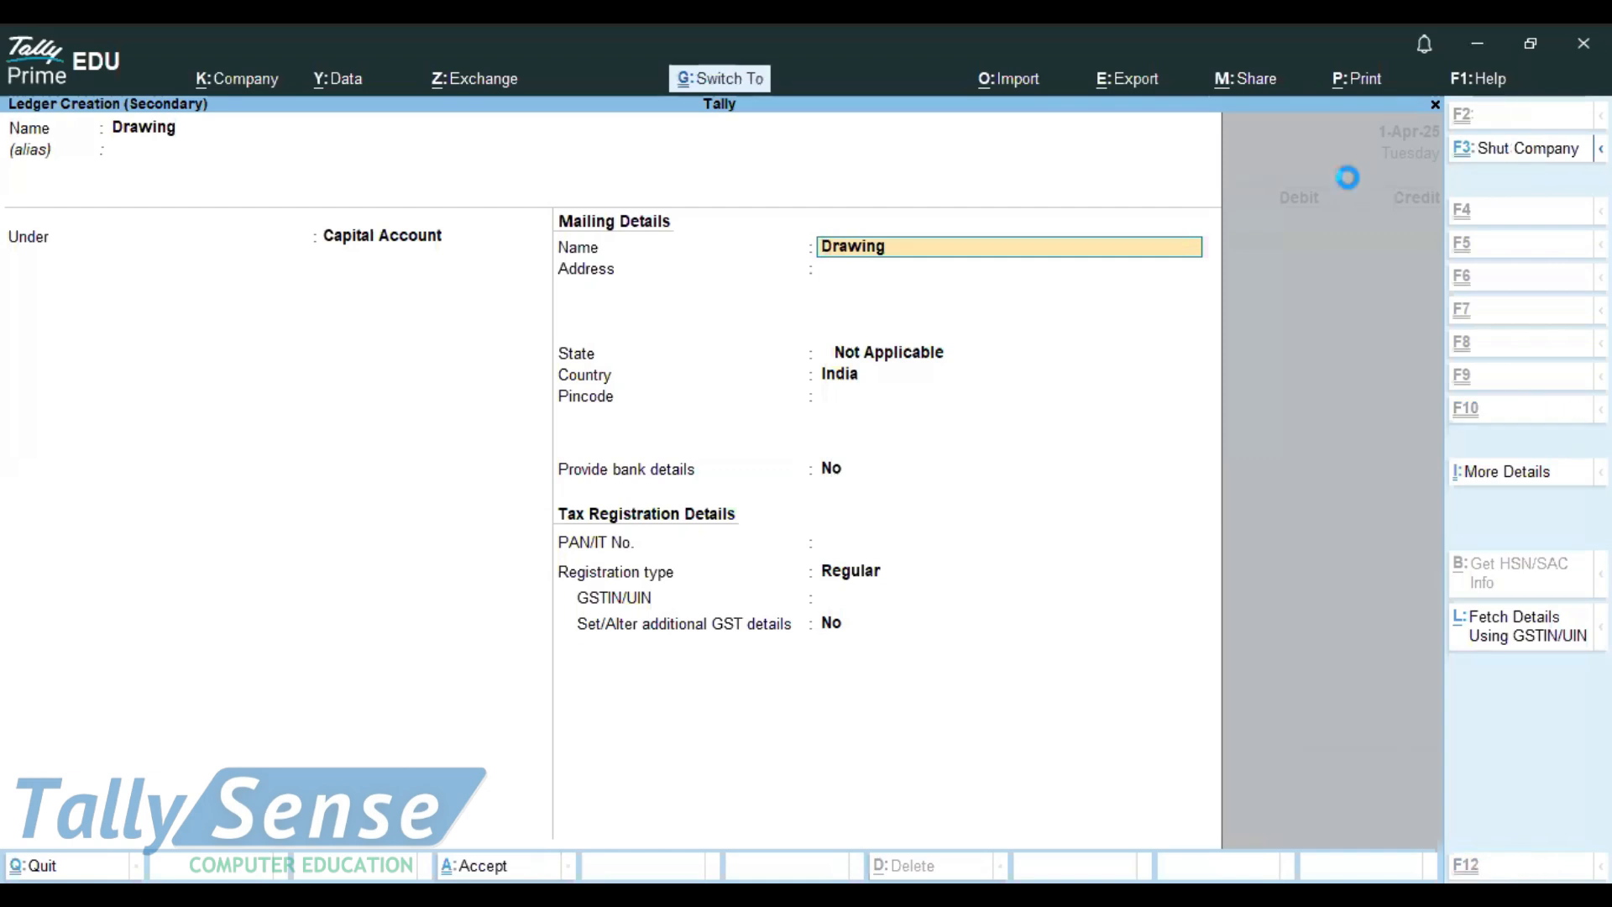
key("ctrl+a")
Step: Save Payment voucher 2 debiting Drawing and crediting Cash 20,000, then quit to the Gateway
type("2")
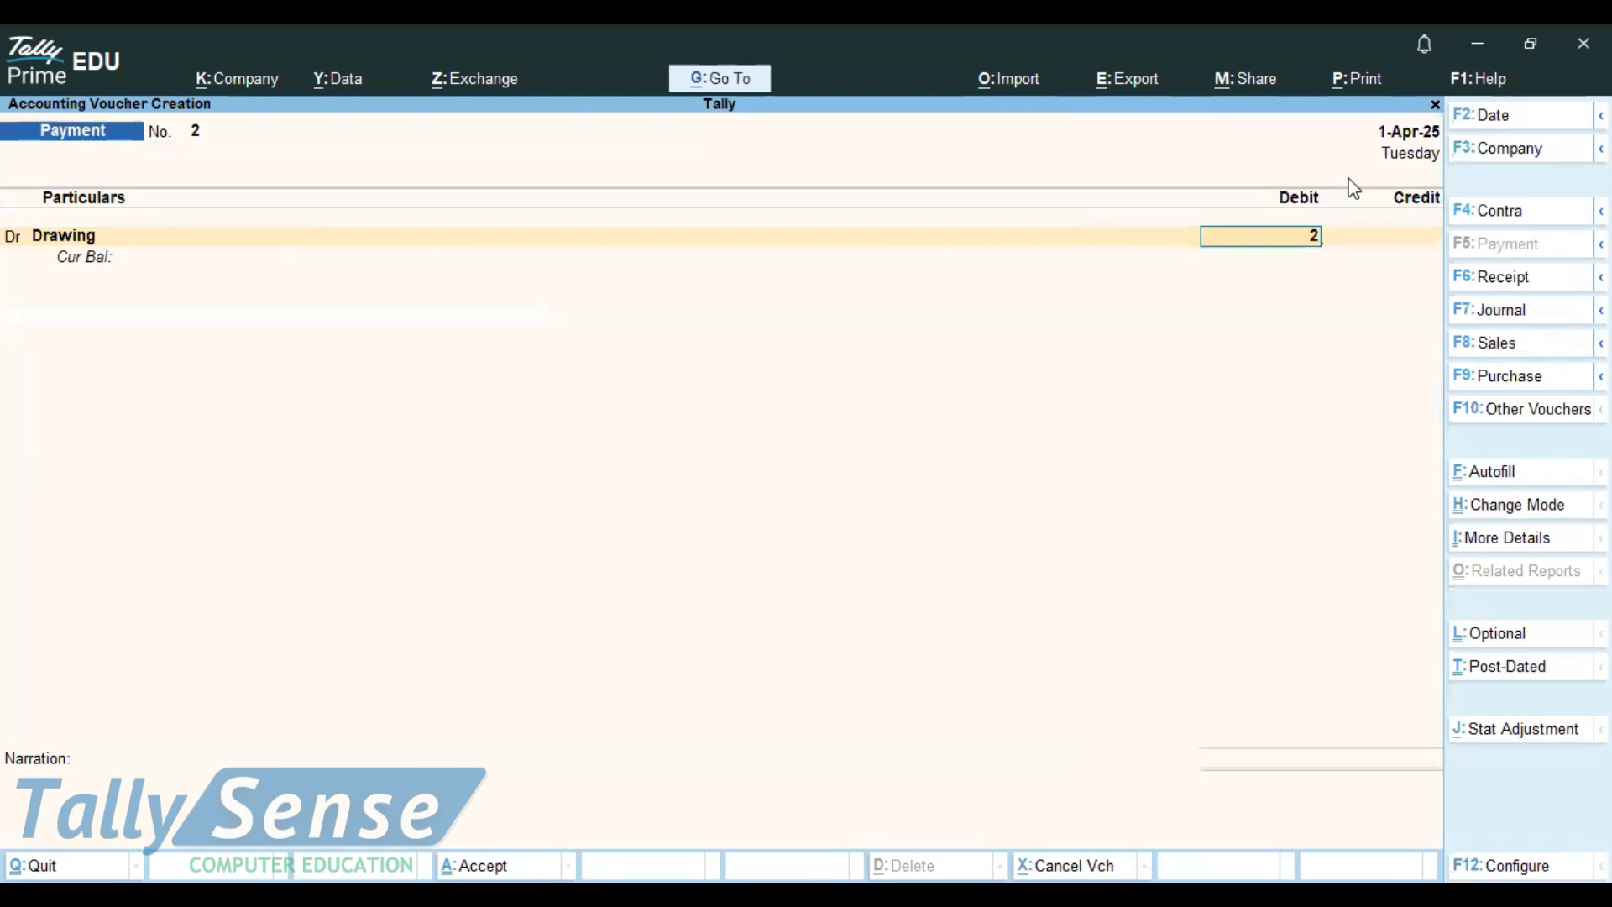
type("0000")
key("Return")
type("ca")
key("Down")
key("Return")
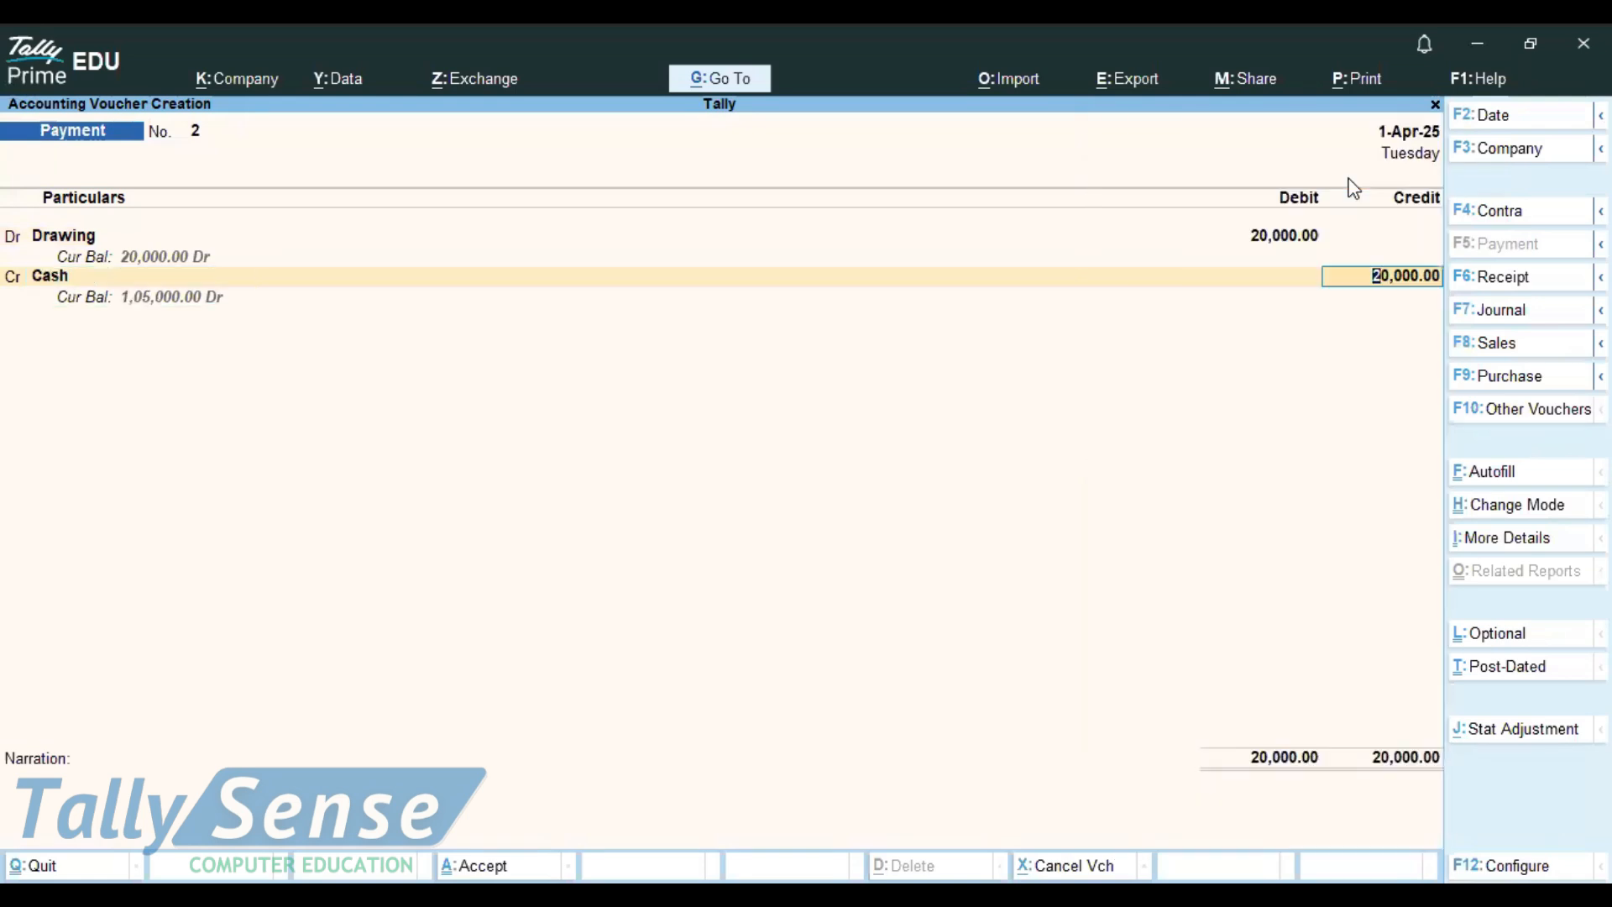
key("ctrl+a")
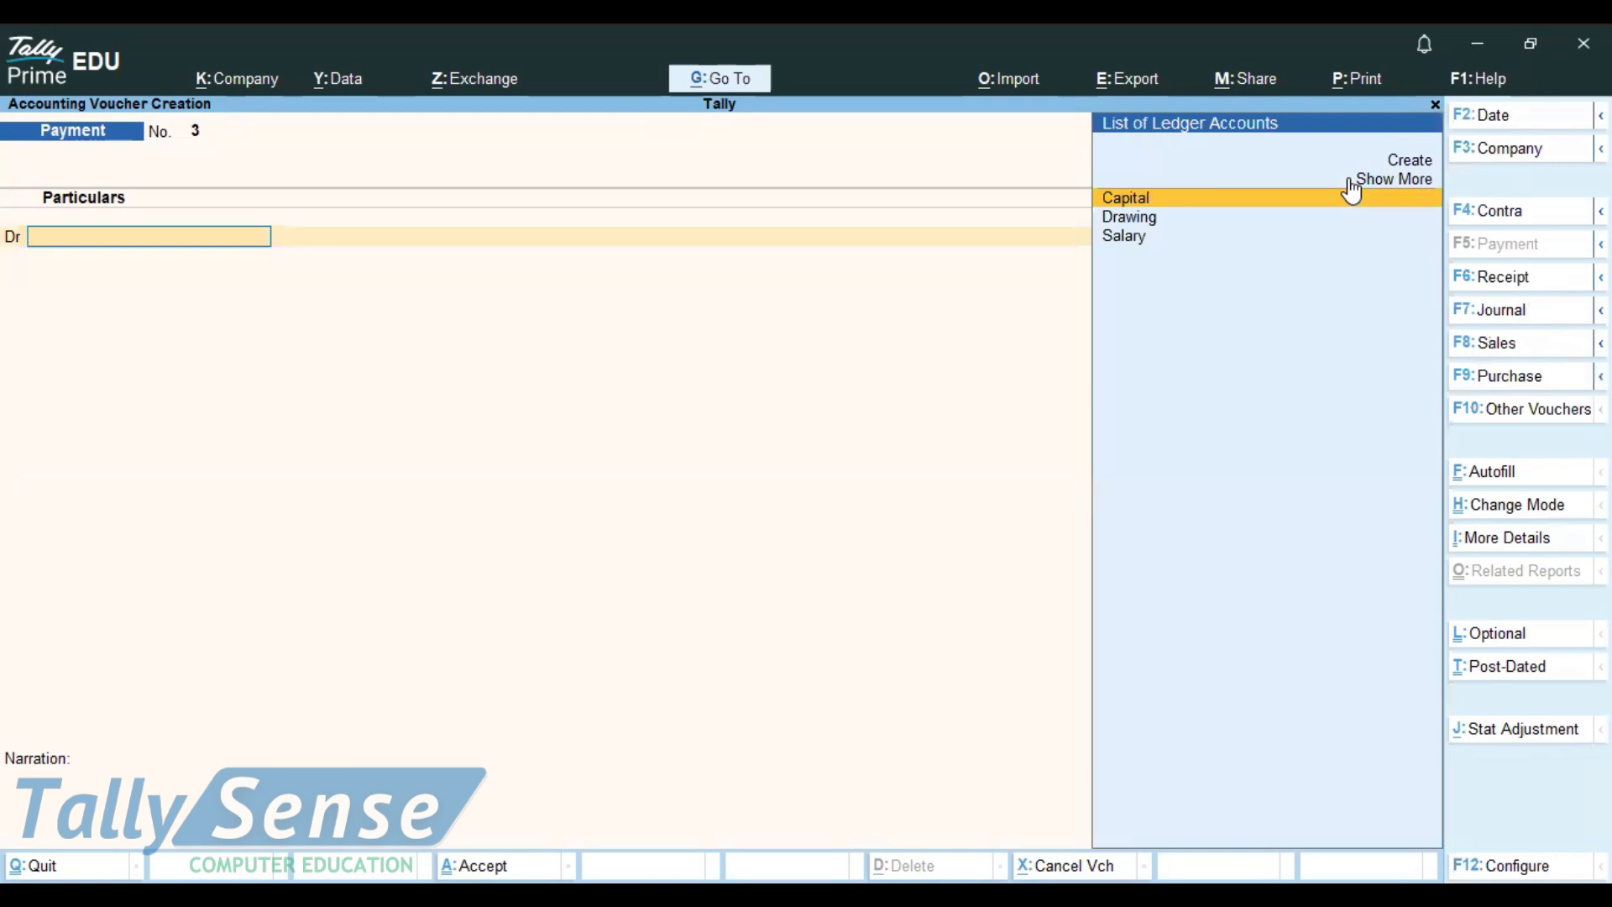
key("Escape")
key("y")
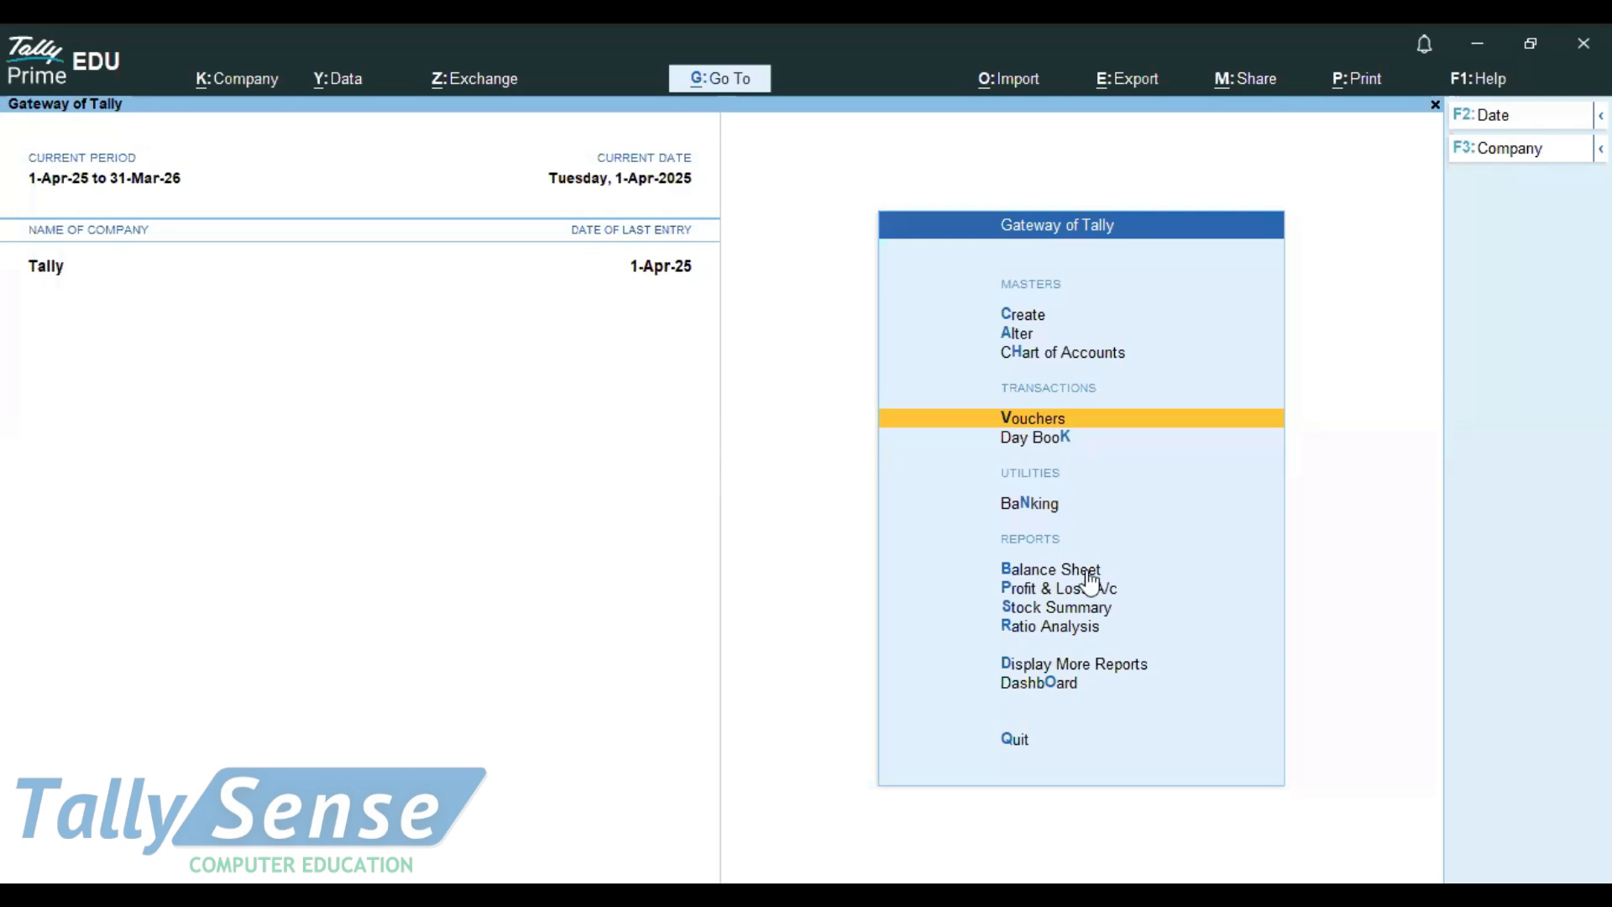
left_click(1026, 574)
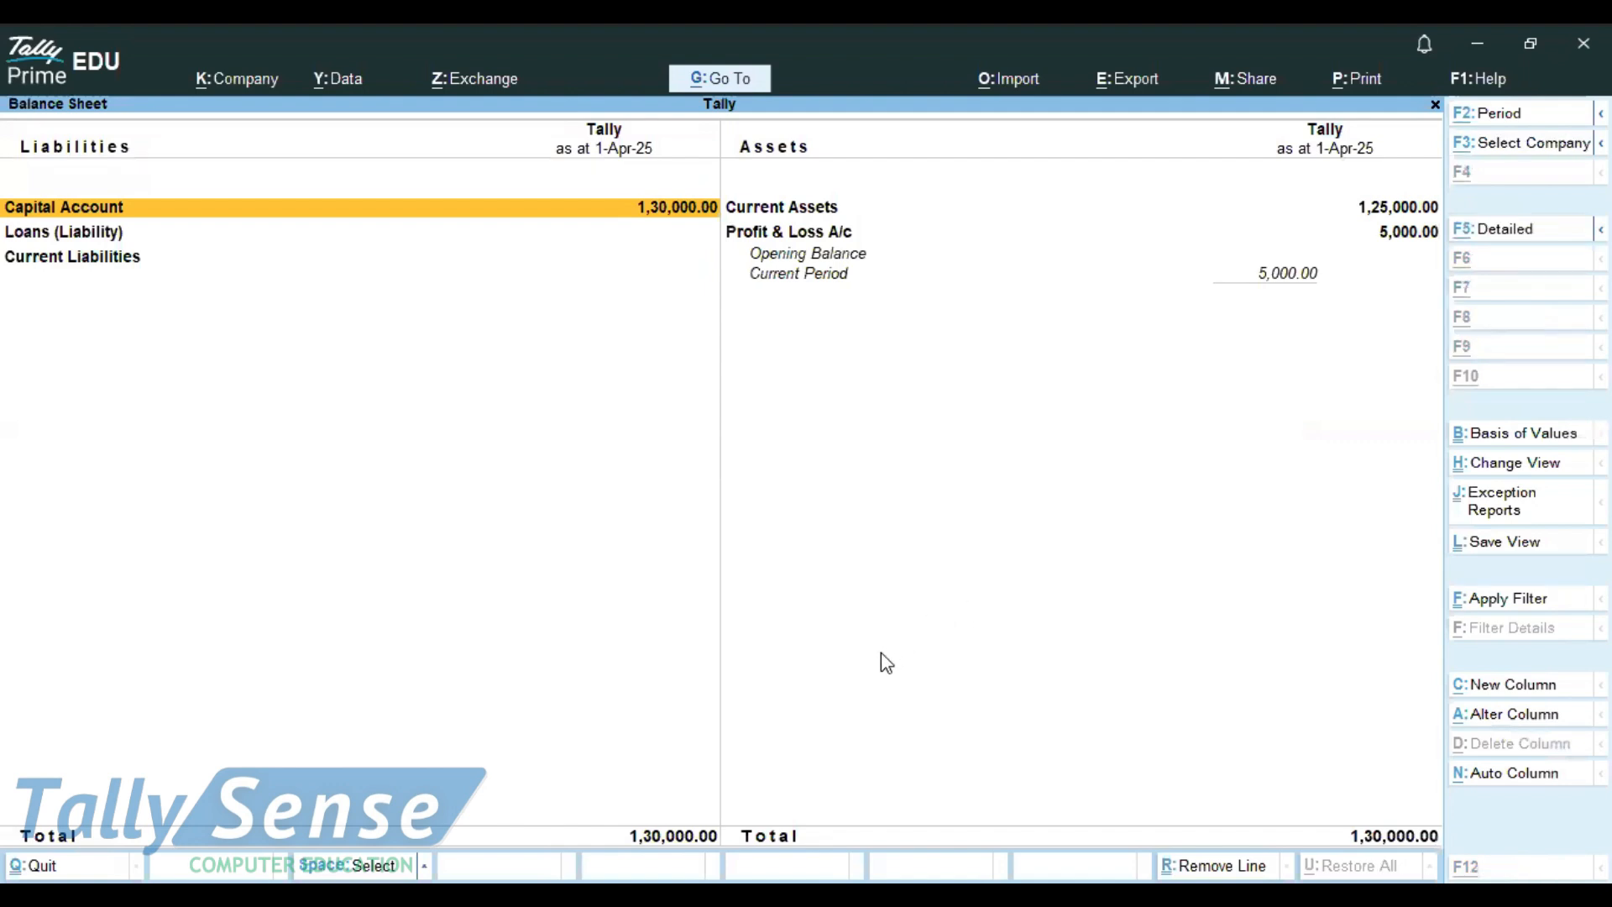
key("alt+F5")
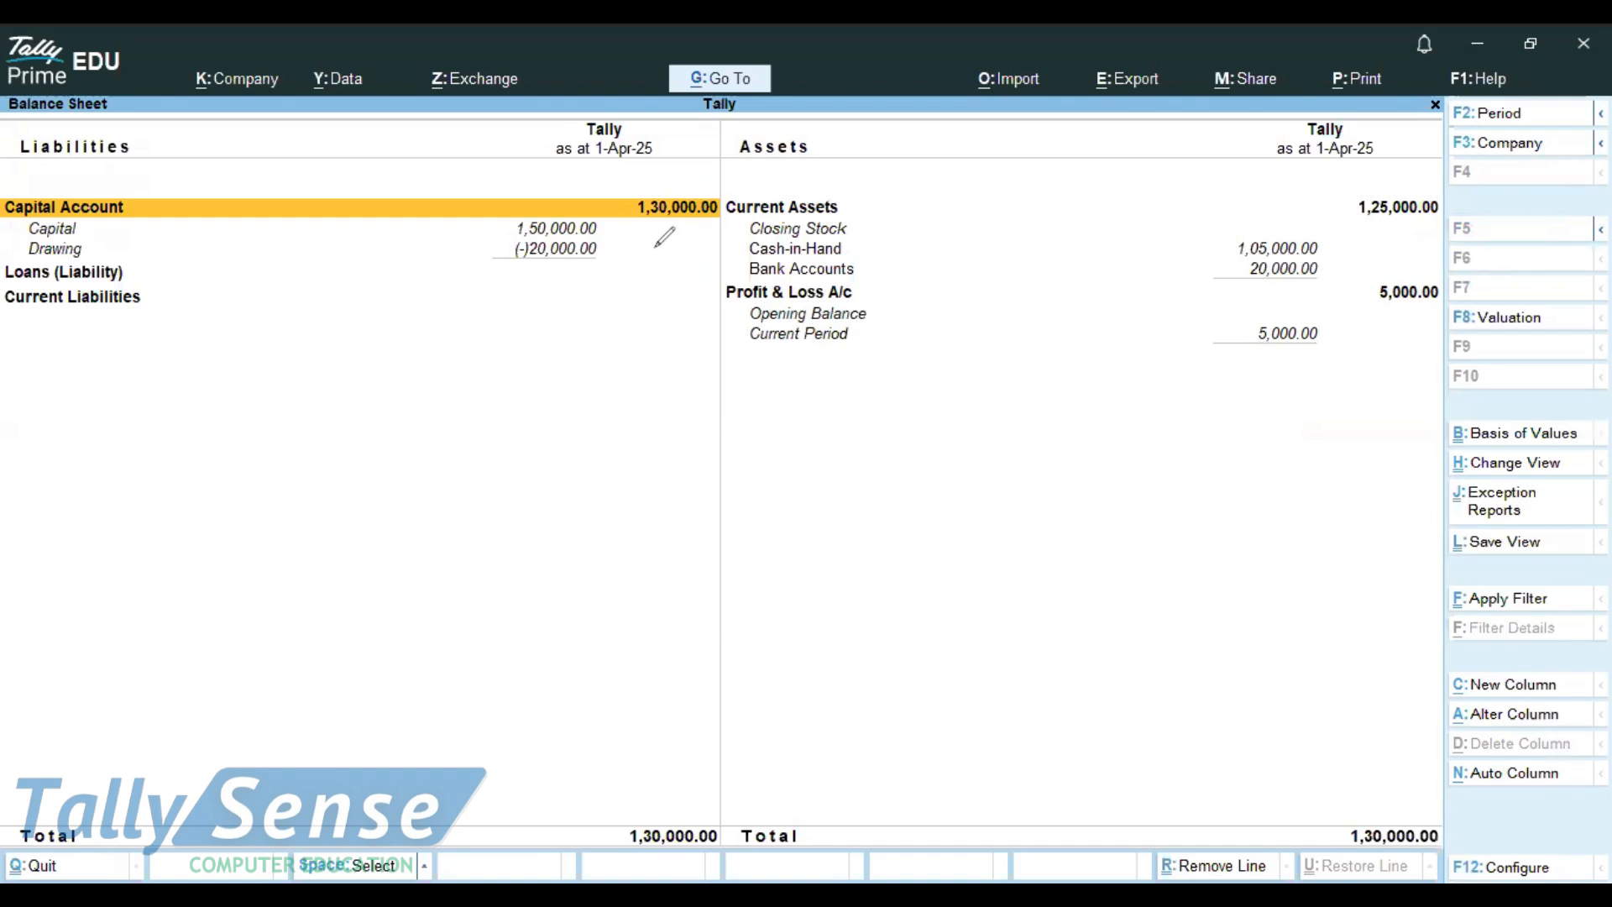
left_click(733, 213)
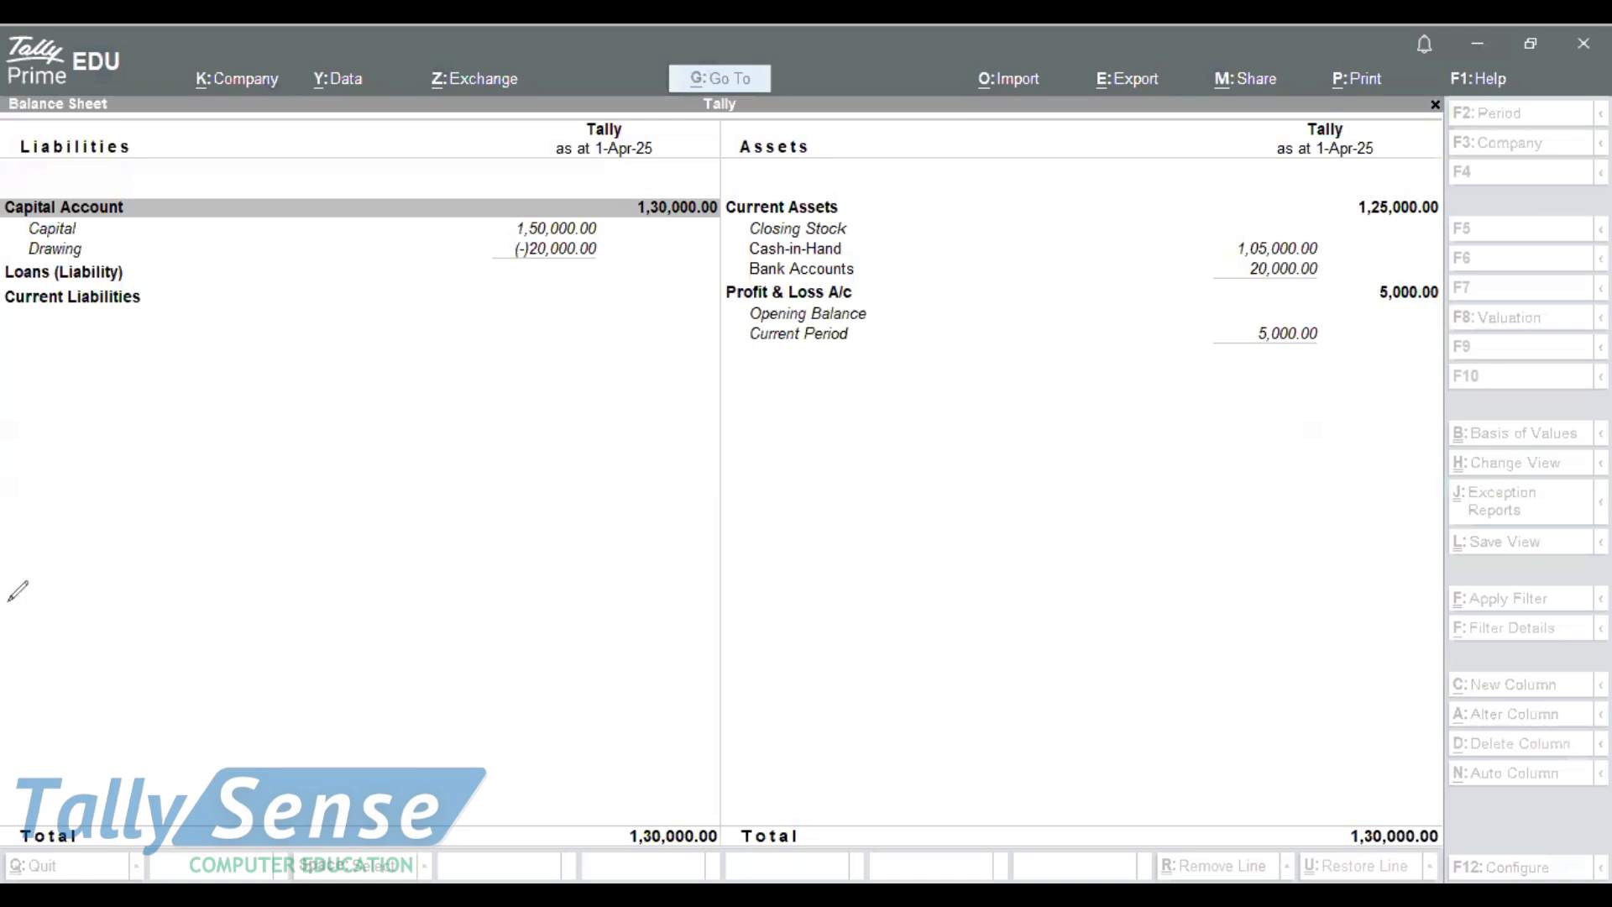
mouse_move(468, 217)
left_mouse_down()
mouse_move(548, 220)
mouse_move(567, 203)
left_mouse_up()
left_click_drag(92, 252, 514, 252)
mouse_move(723, 180)
left_mouse_down()
mouse_move(663, 180)
mouse_move(628, 220)
mouse_move(704, 240)
mouse_move(734, 212)
mouse_move(722, 180)
left_mouse_up()
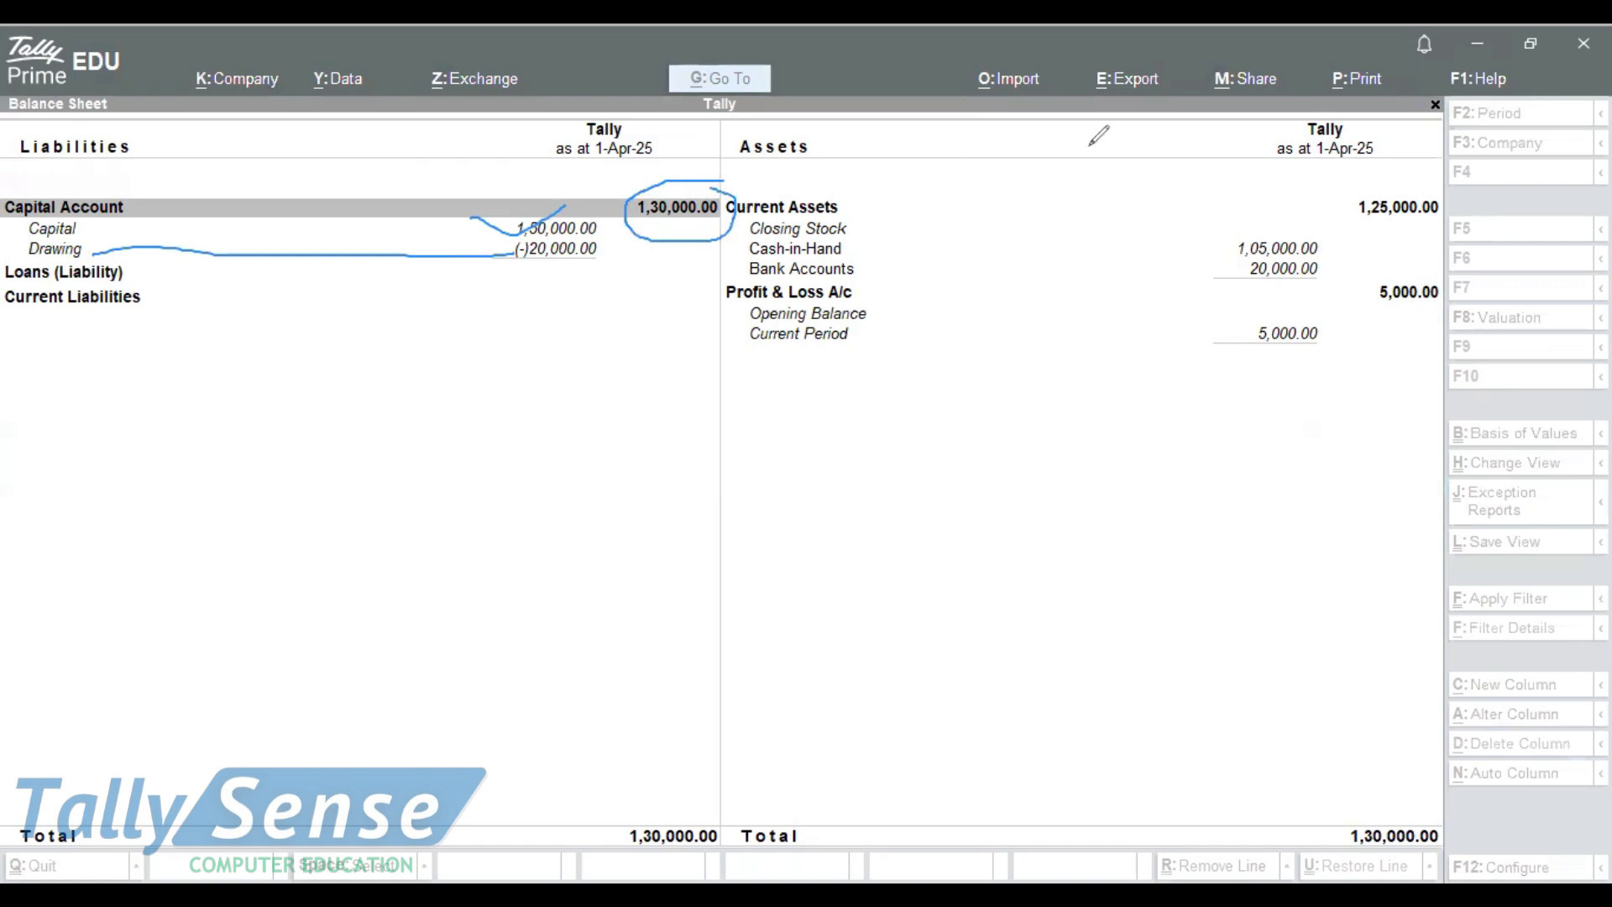
key("ctrl+shift+5")
mouse_move(707, 176)
left_mouse_down()
mouse_move(17, 310)
mouse_move(476, 214)
left_mouse_up()
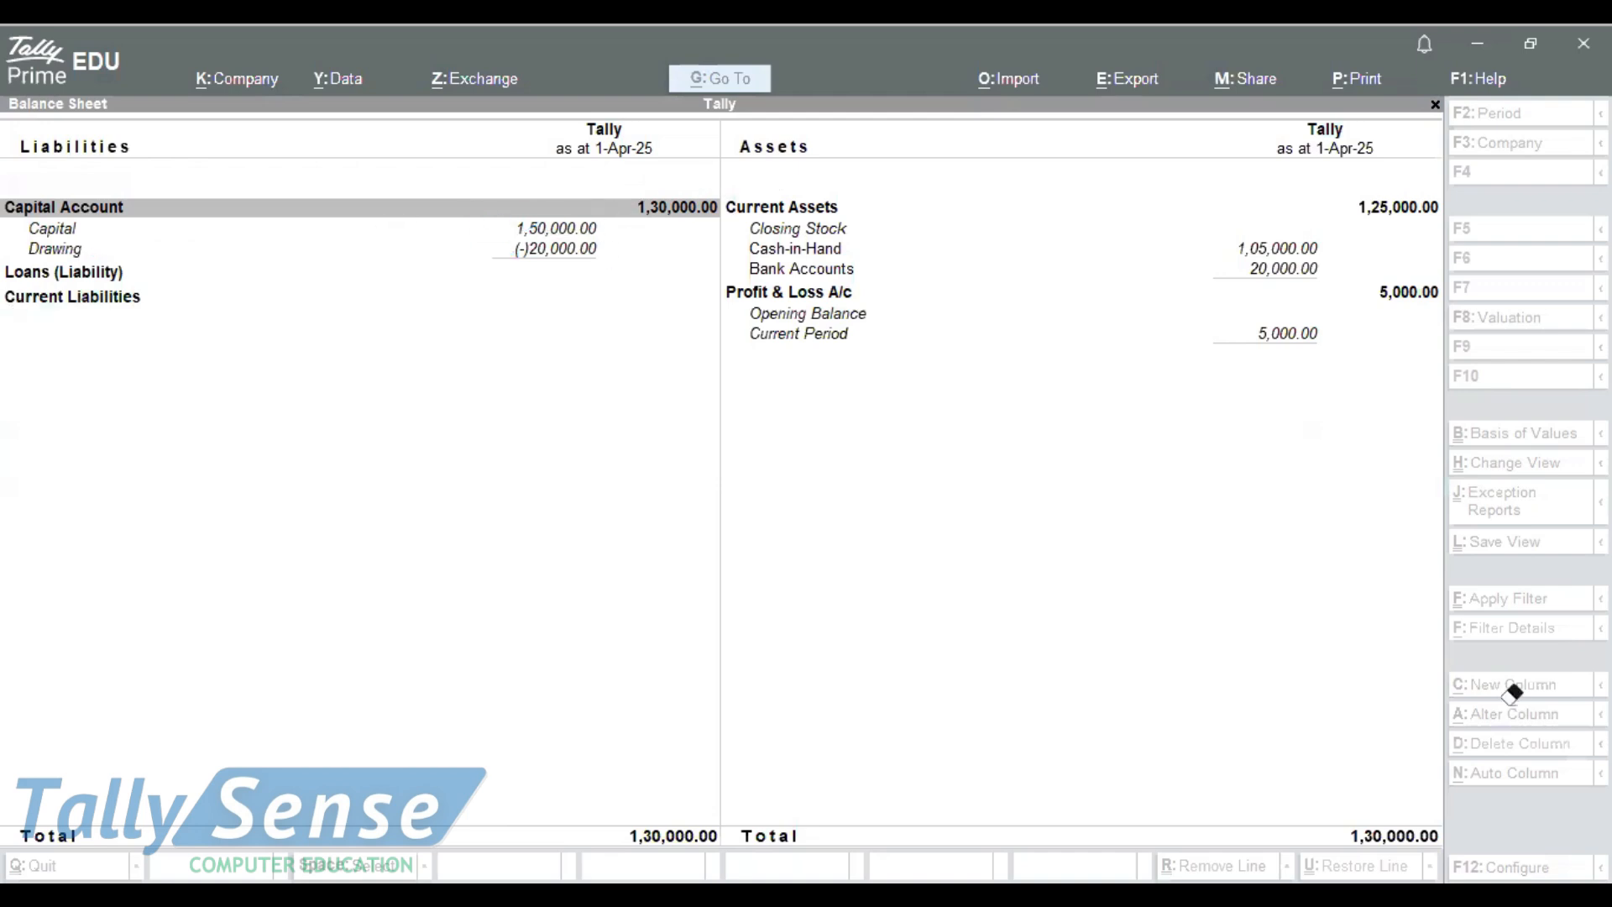
key("Escape")
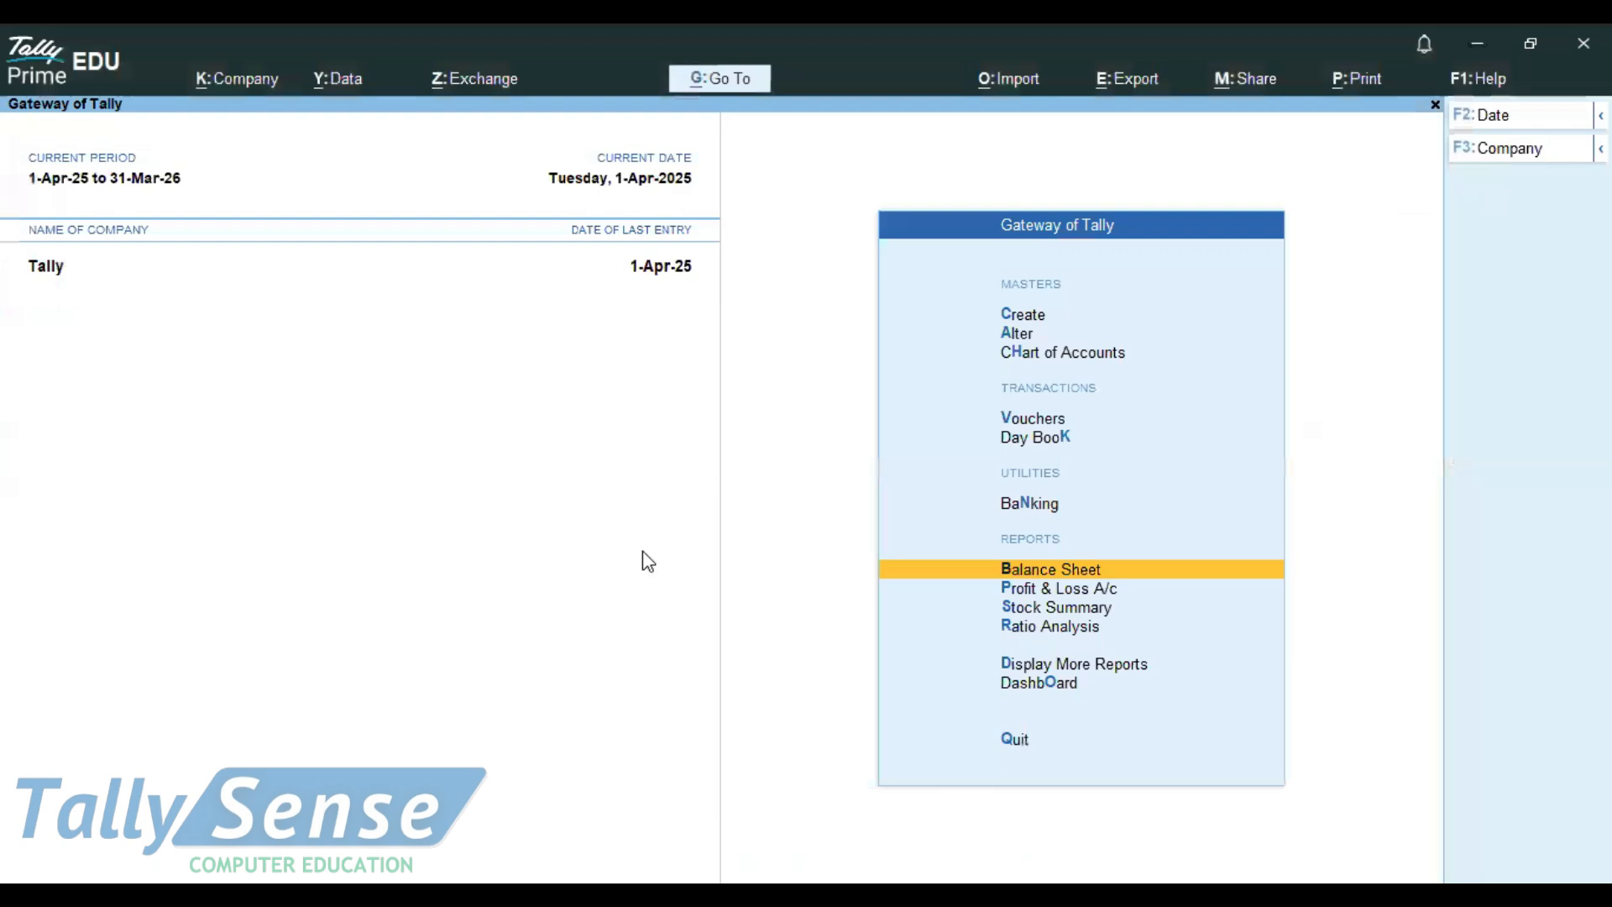
left_click(1005, 569)
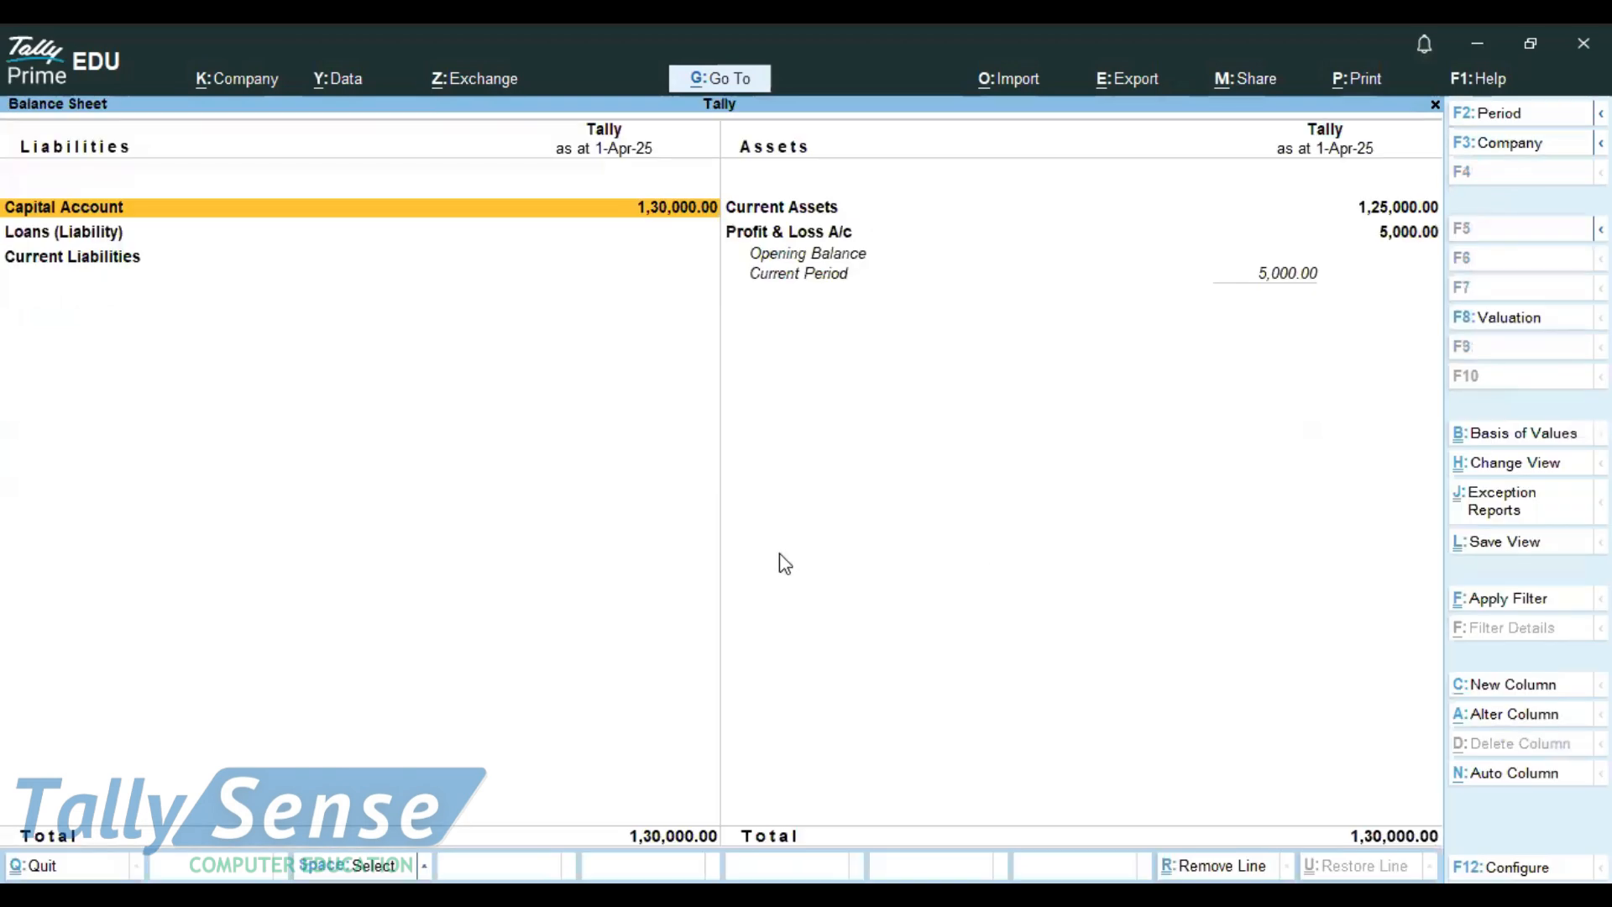
key("alt+F5")
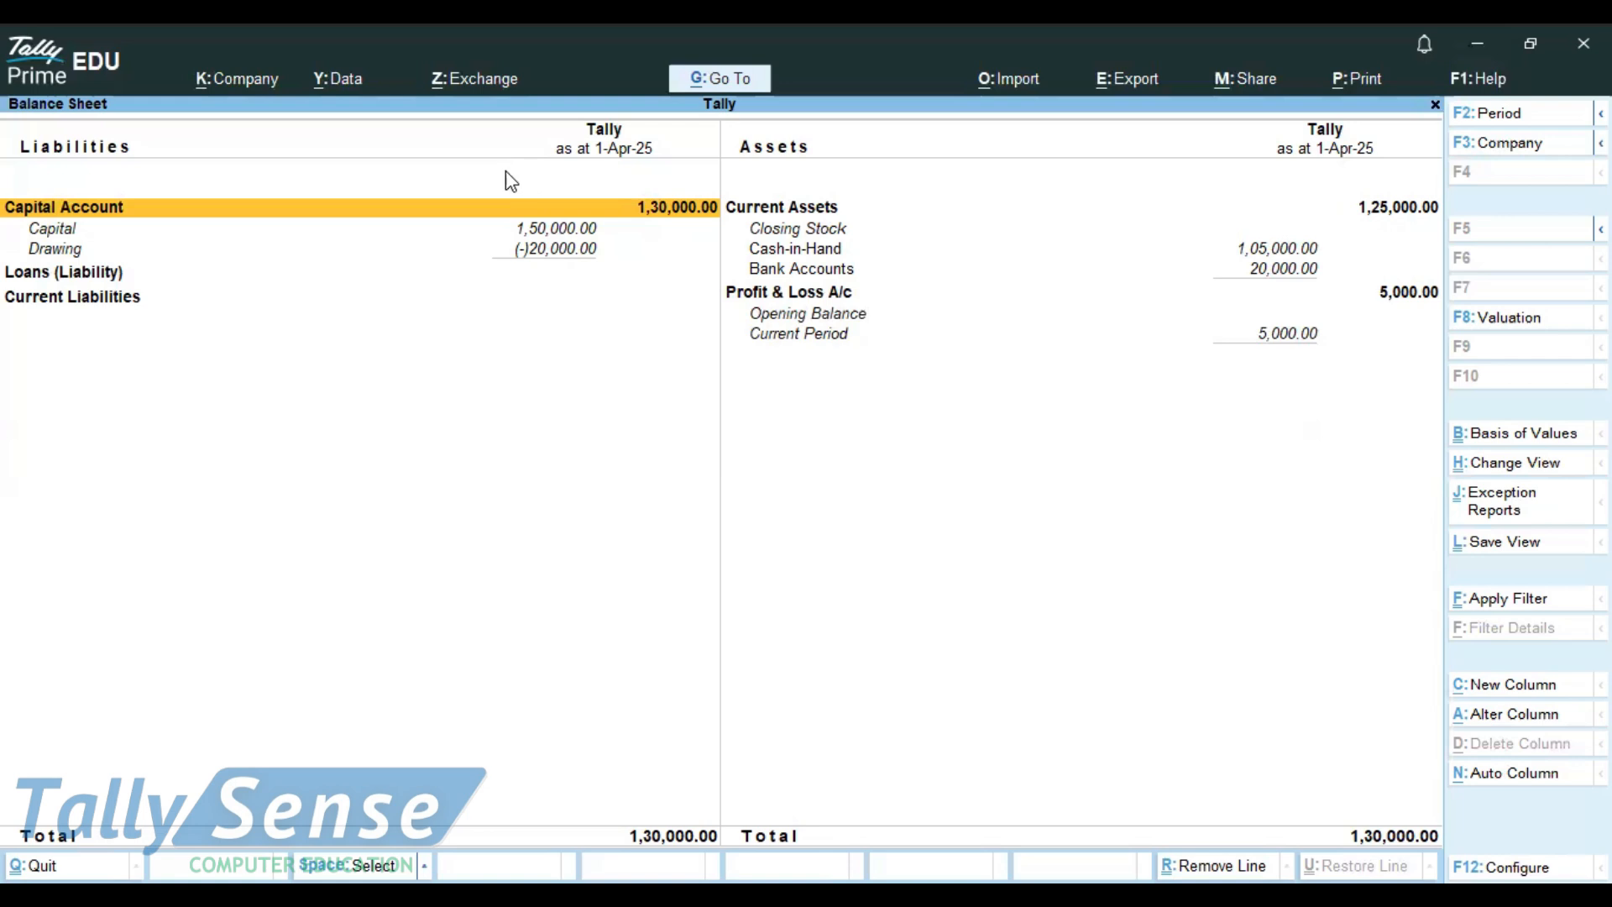
key("Escape")
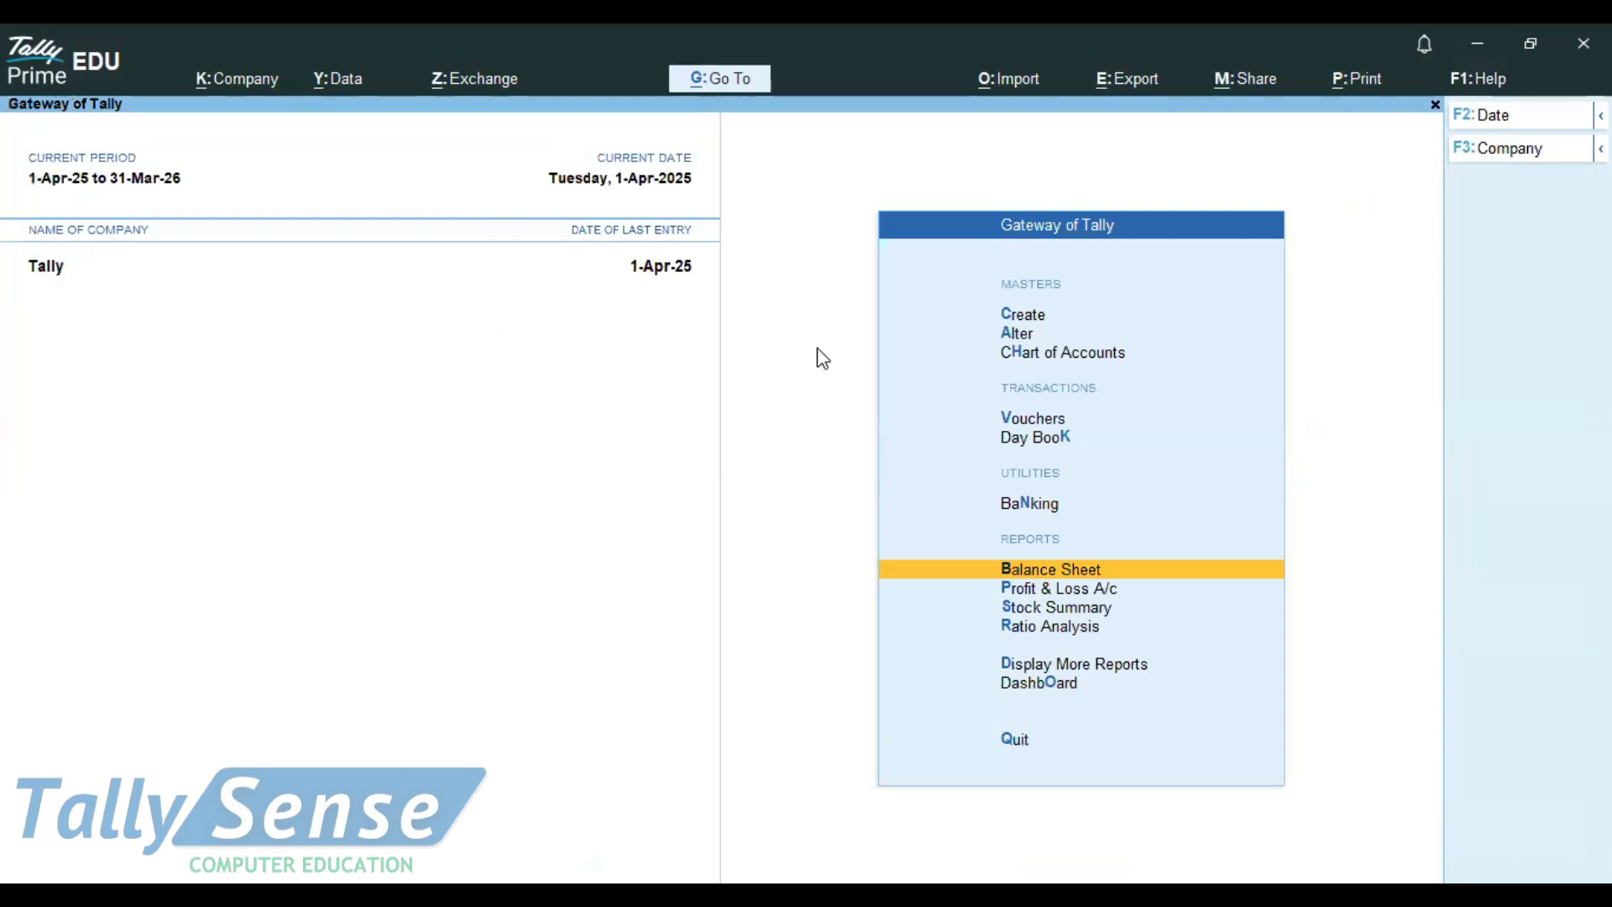
Step: Page through saved vouchers to Payment voucher 2 (20,000 cash drawing), then switch to Notepad
key("Up")
key("Up")
key("Up")
key("Return")
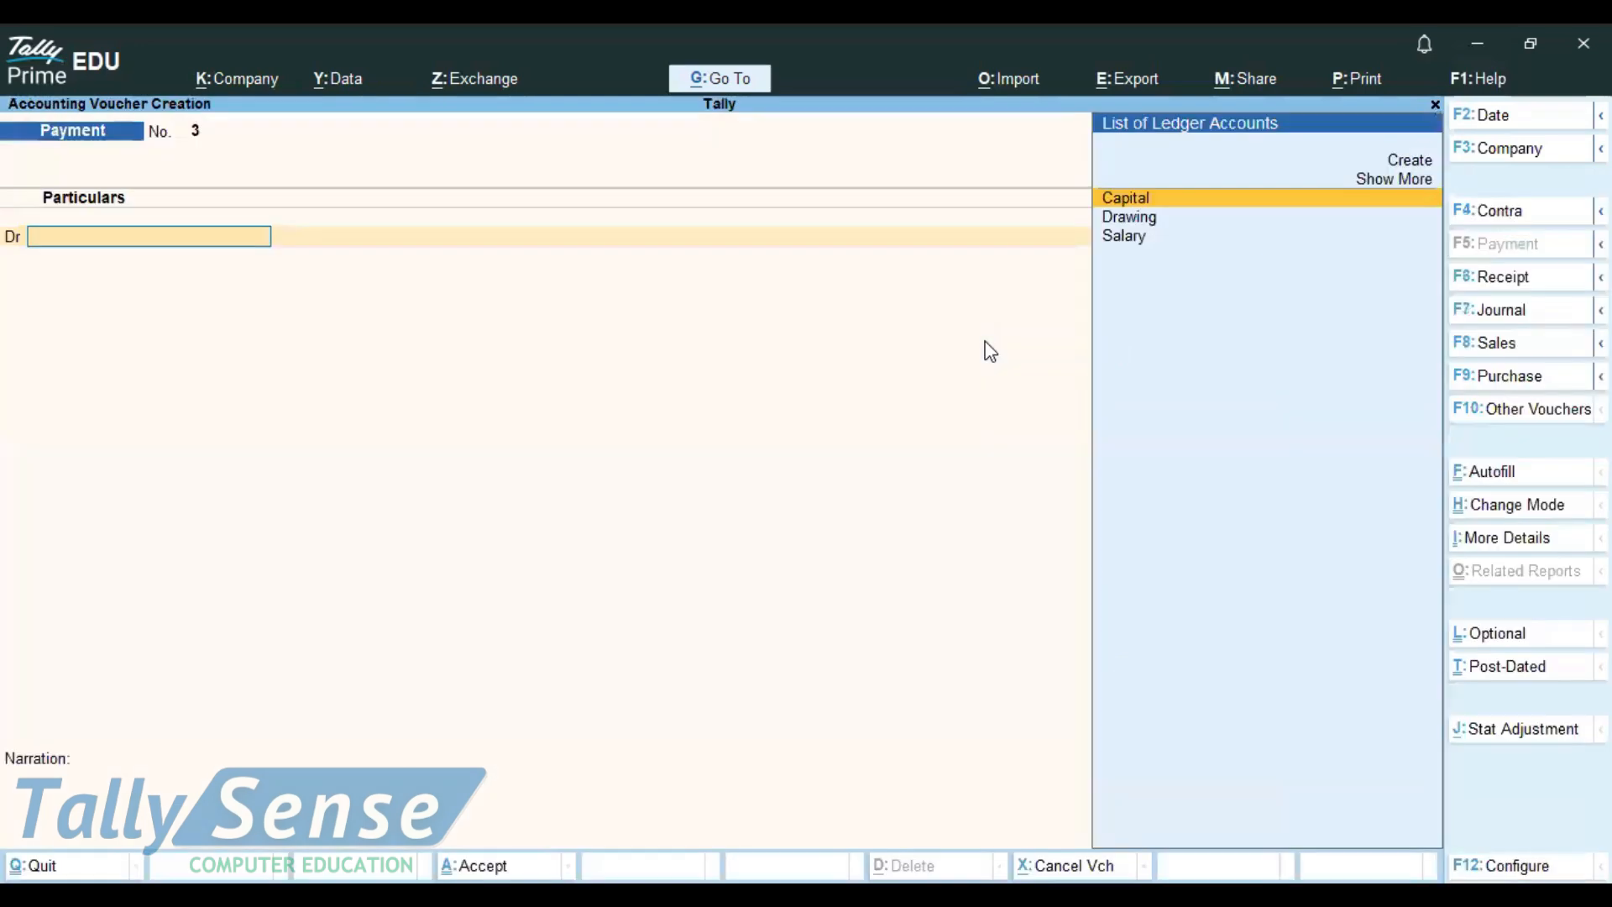
key("Page_Up")
key("Page_Up")
key("Page_Up")
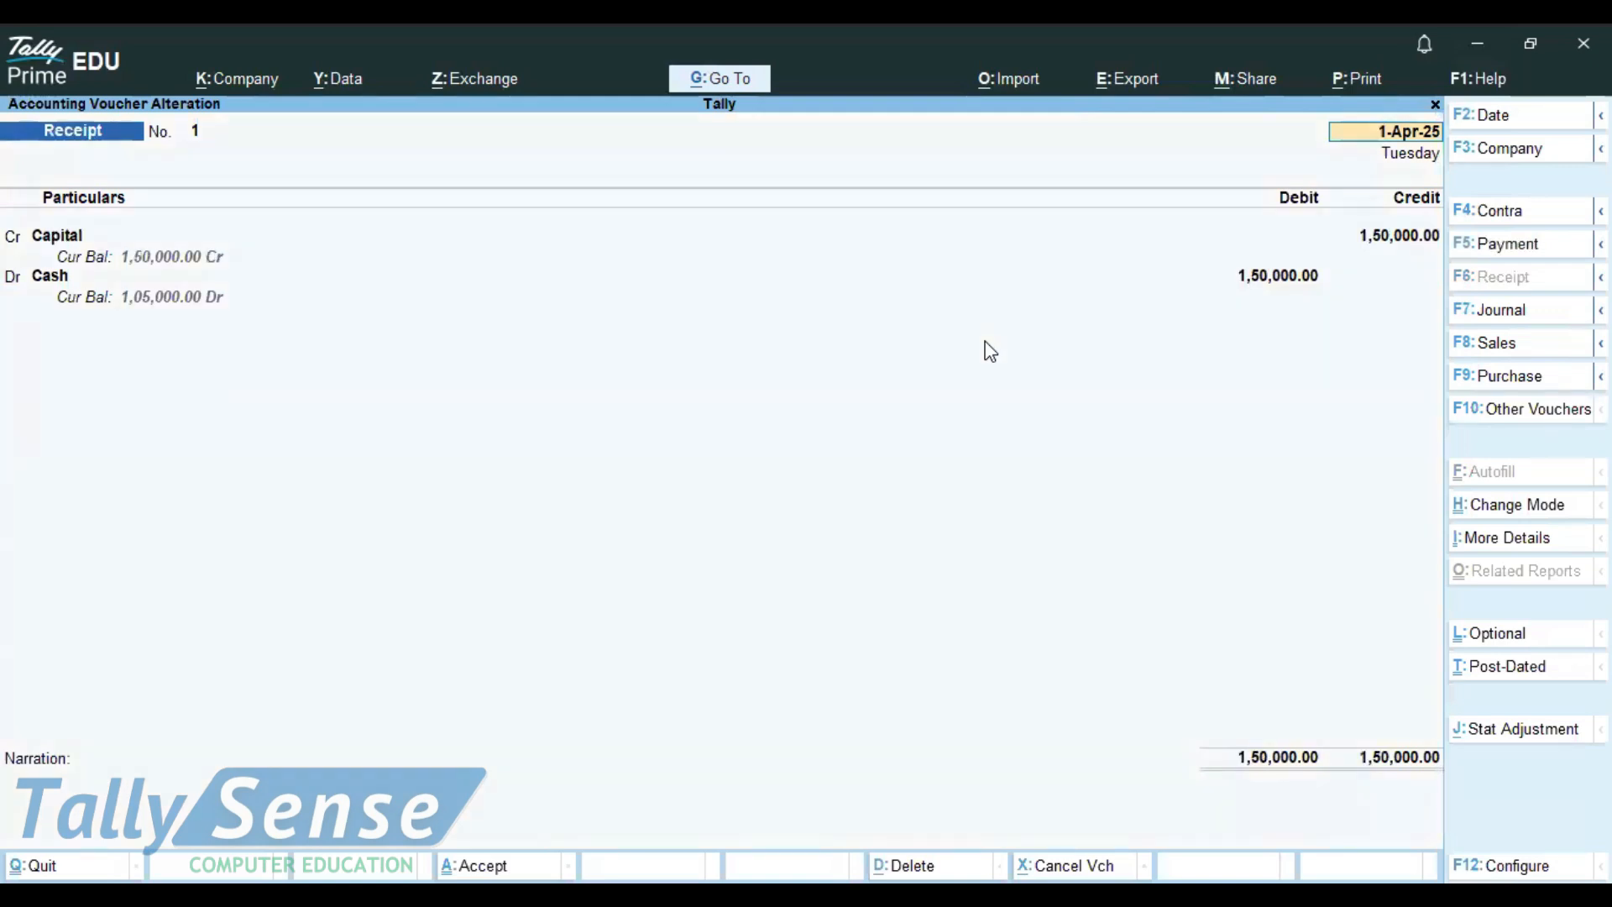
key("Page_Down")
key("Page_Down")
key("Page_Down")
key("Page_Up")
key("alt")
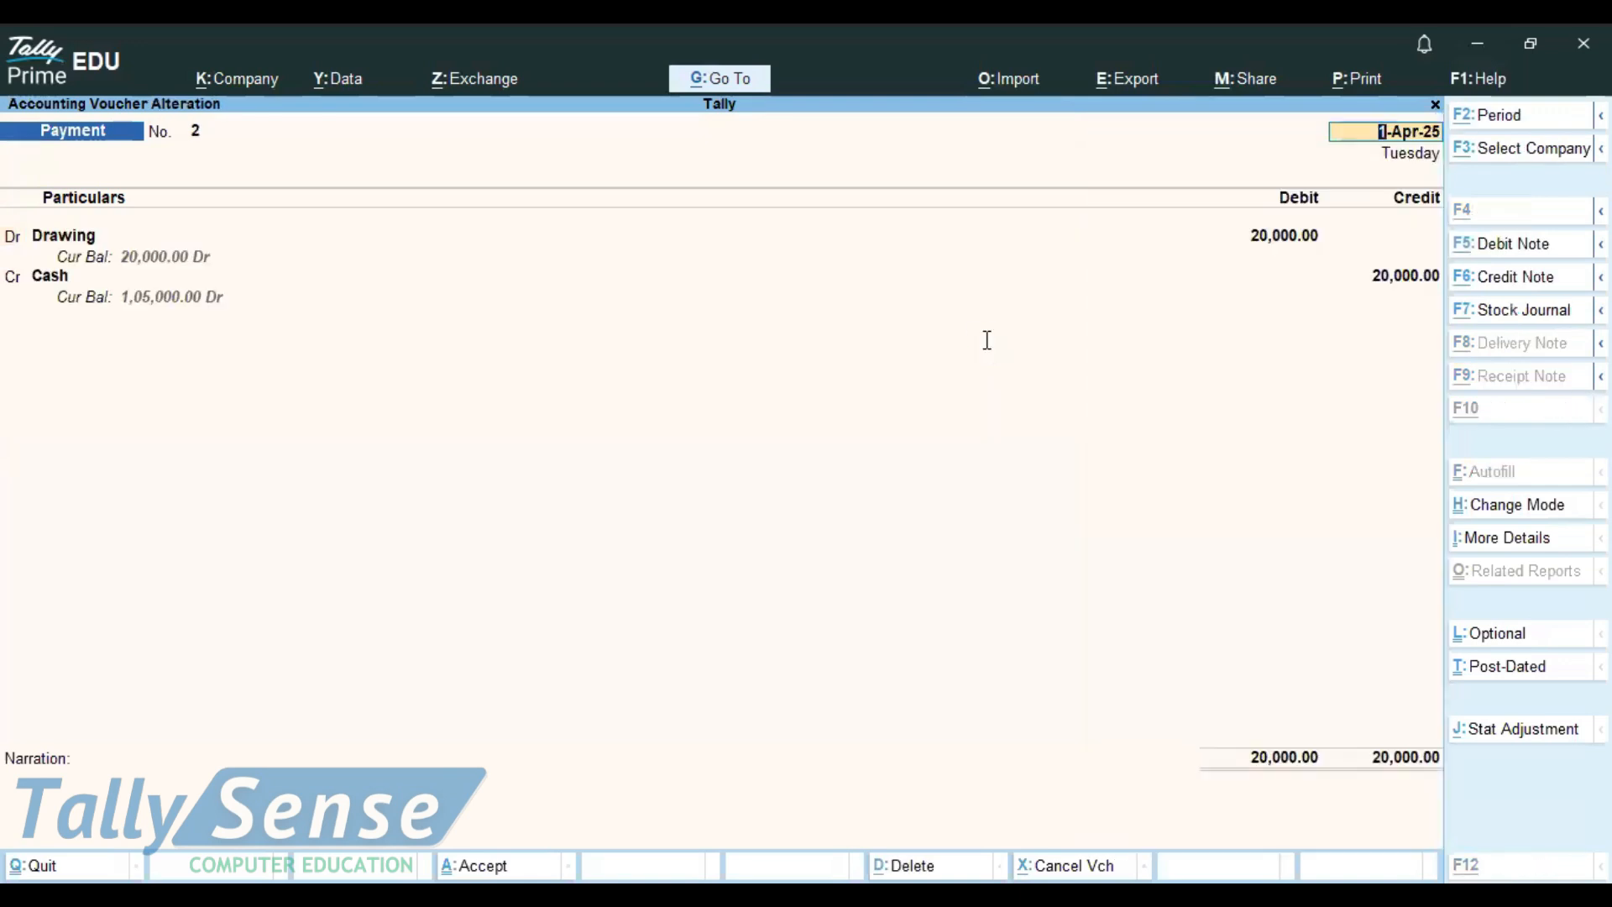
key("alt+Tab")
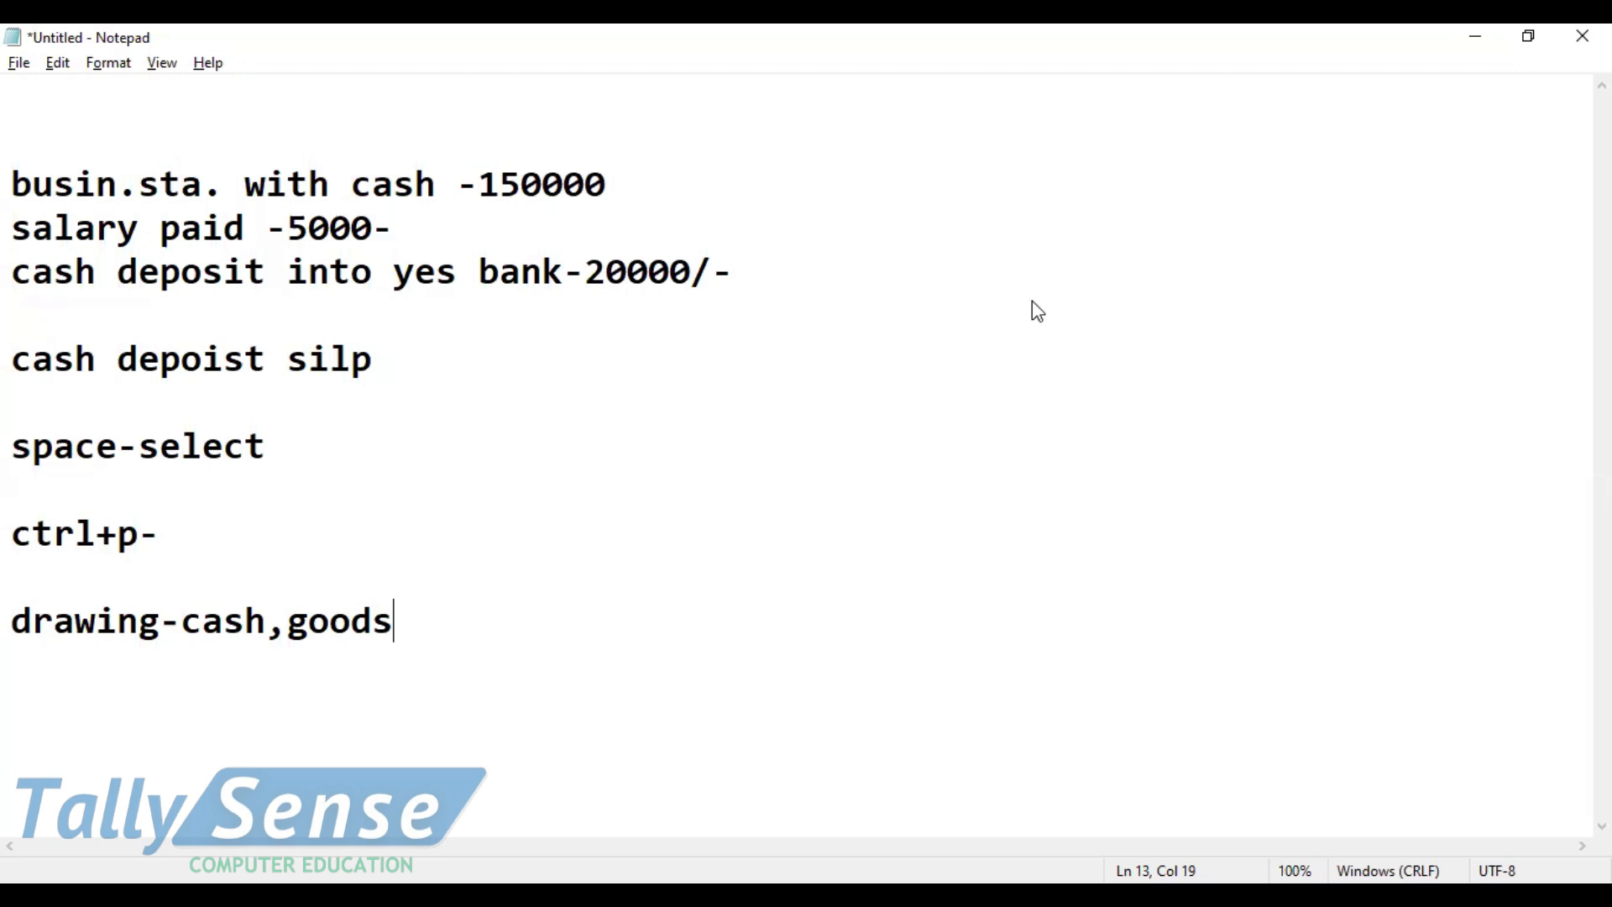
Step: Return to Tally's new Payment voucher 3 and pick Drawing as the debit ledger
key("alt+Tab")
key("Down")
Step: Check that the Drawing ledger sits under Capital Account and accept it
key("Return")
key("BackSpace")
key("ctrl")
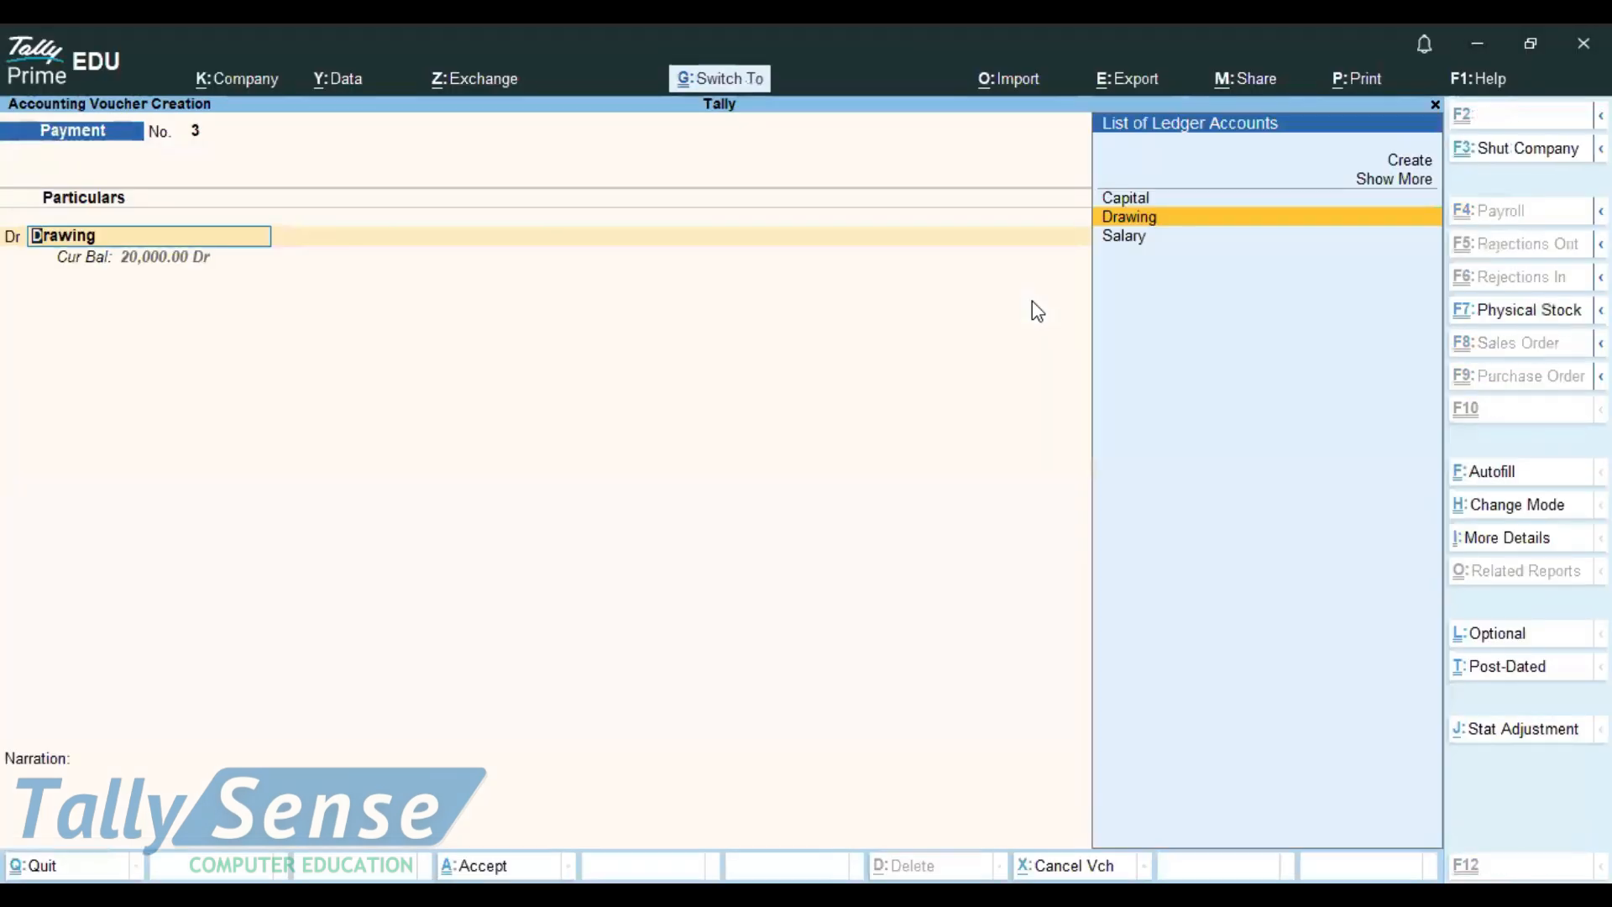
key("ctrl+Return")
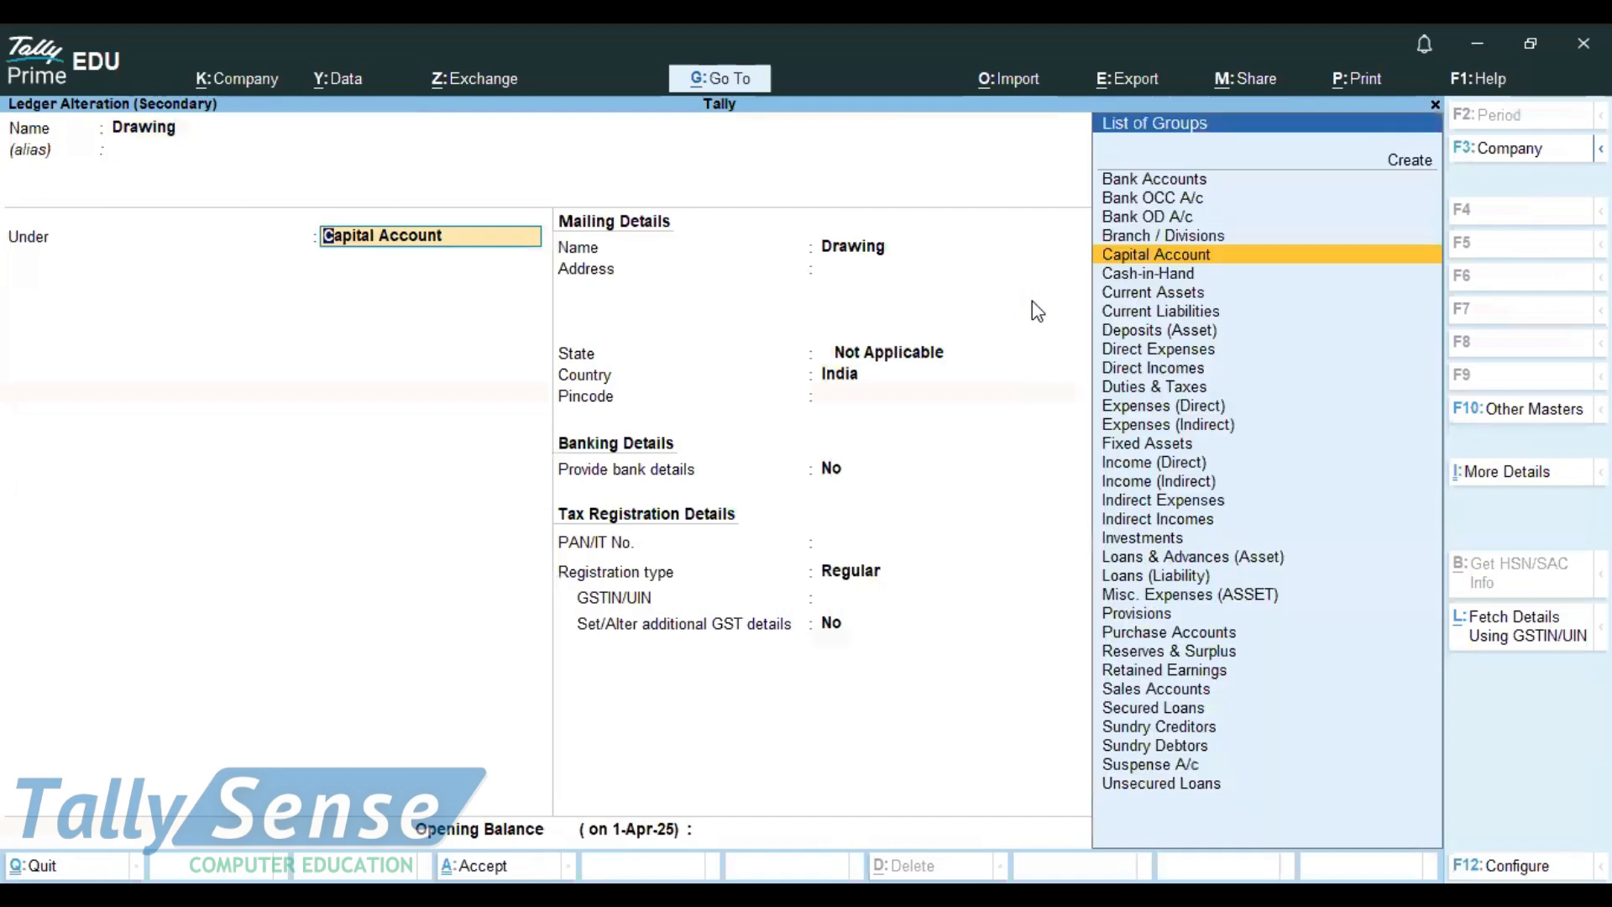
key("ctrl")
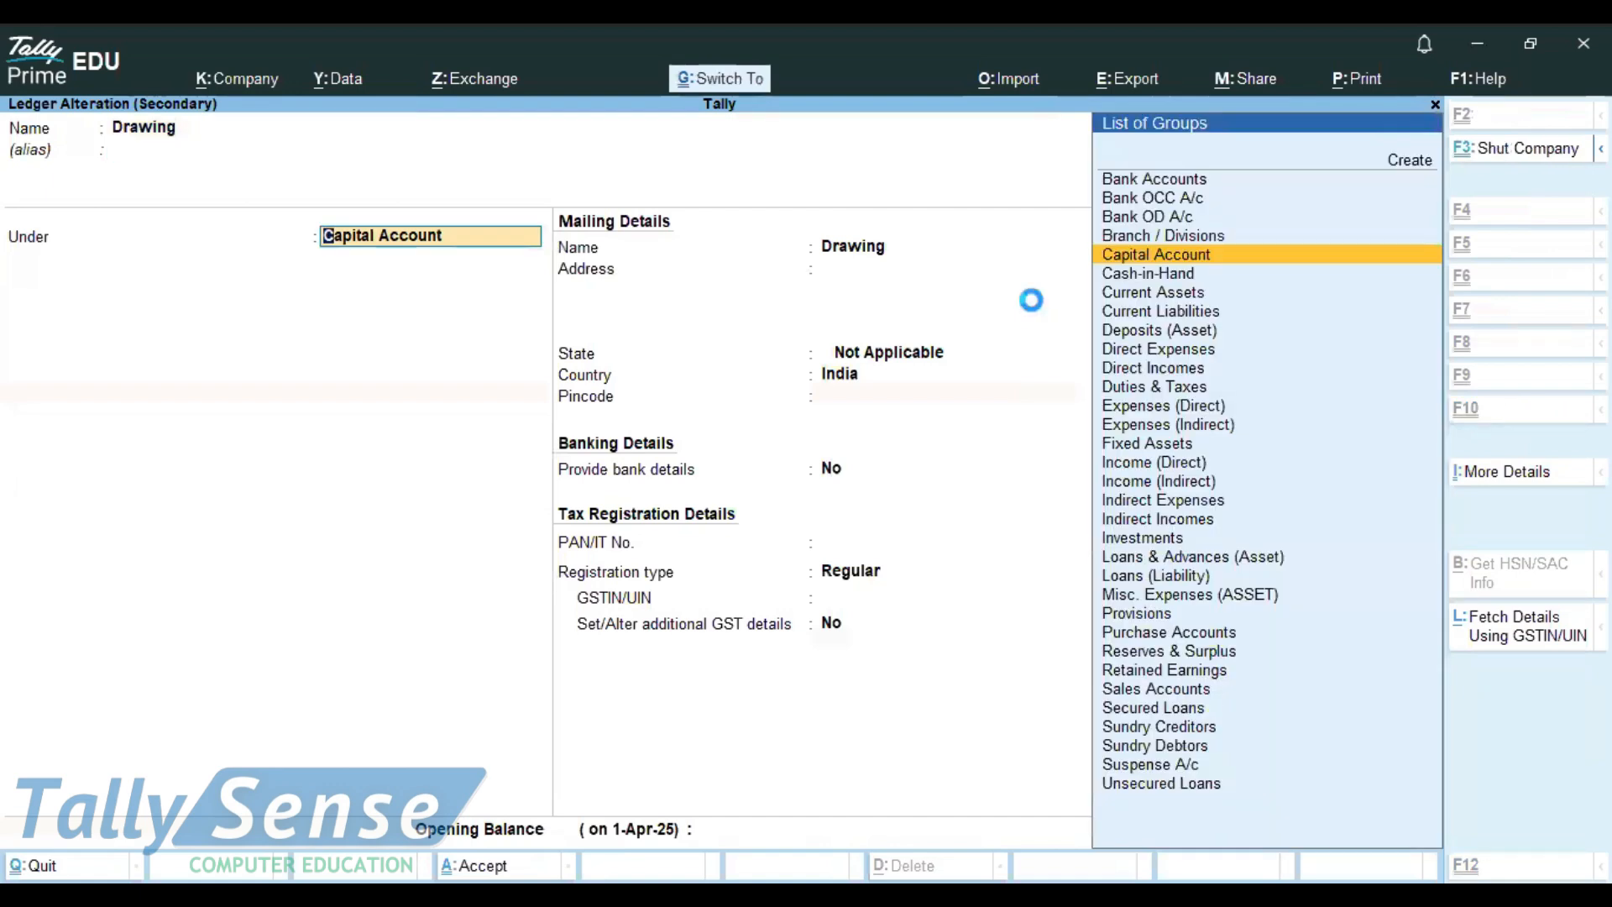
key("ctrl+a")
Step: Enter 10,000 debit to Drawing and credit Cash, saving Payment voucher 3
type("20")
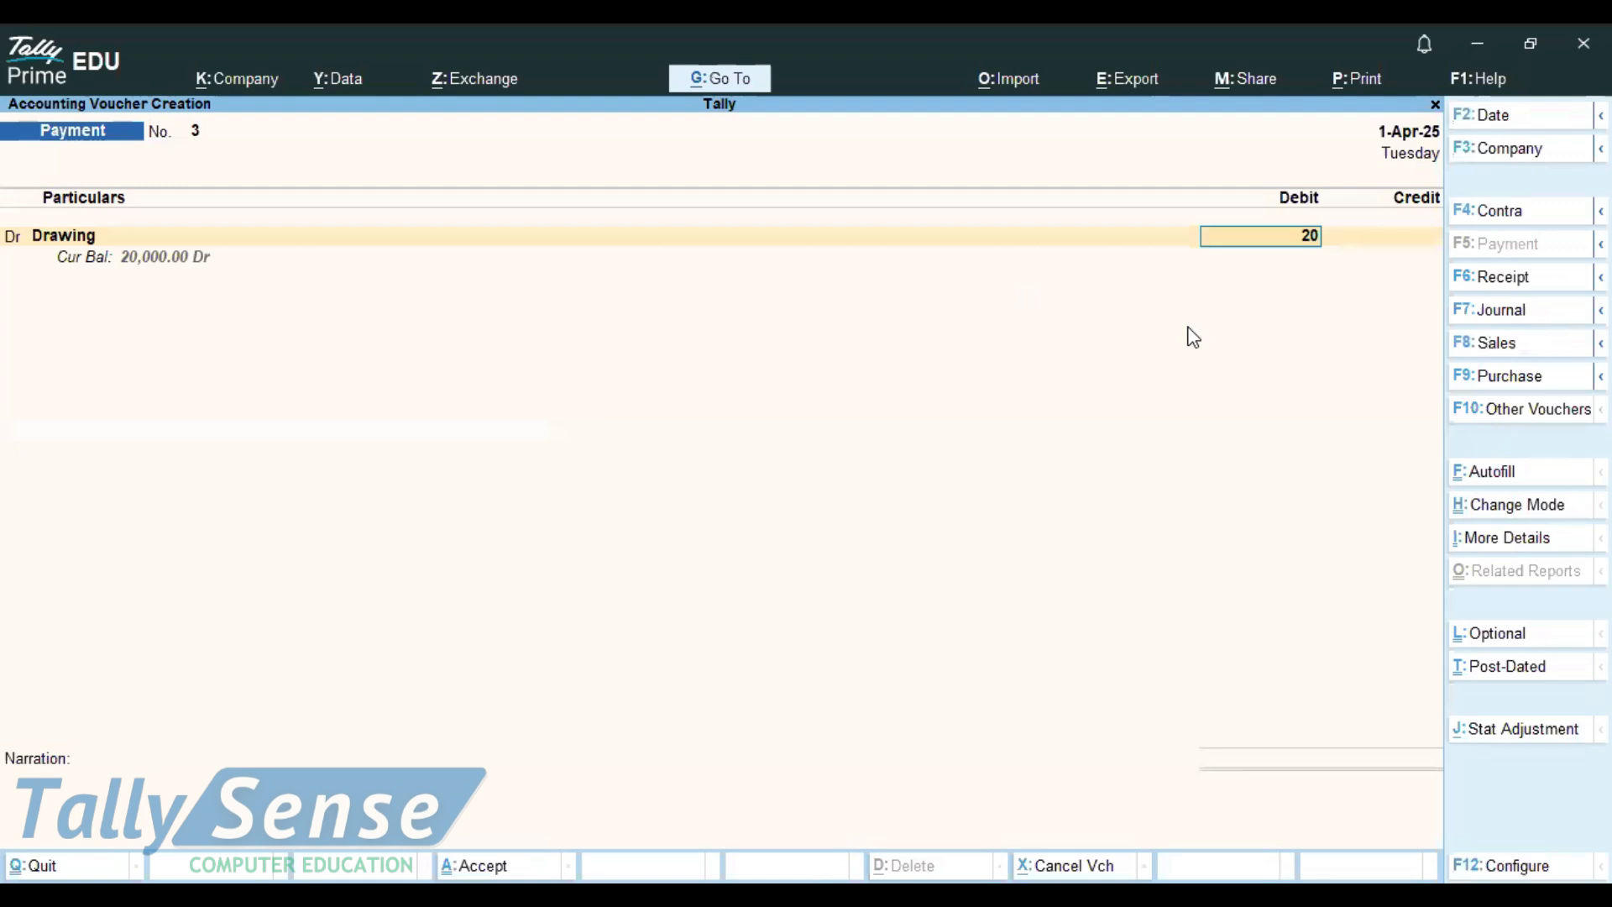
key("BackSpace")
key("BackSpace")
type("10000")
key("Return")
key("Return")
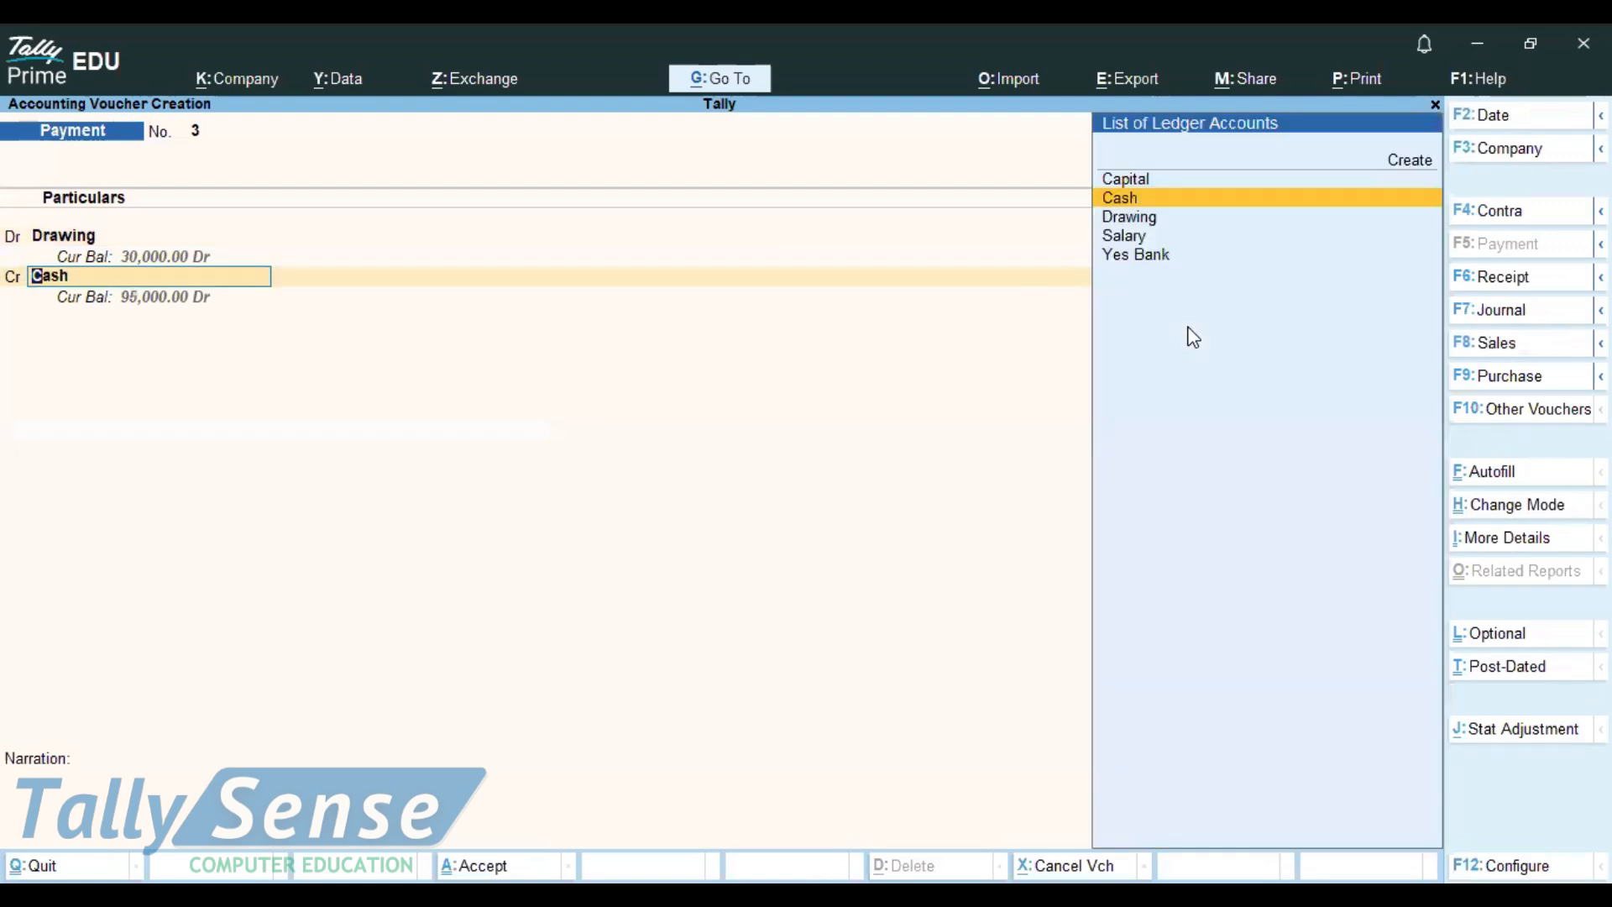
key("Return")
key("Return")
key("Return")
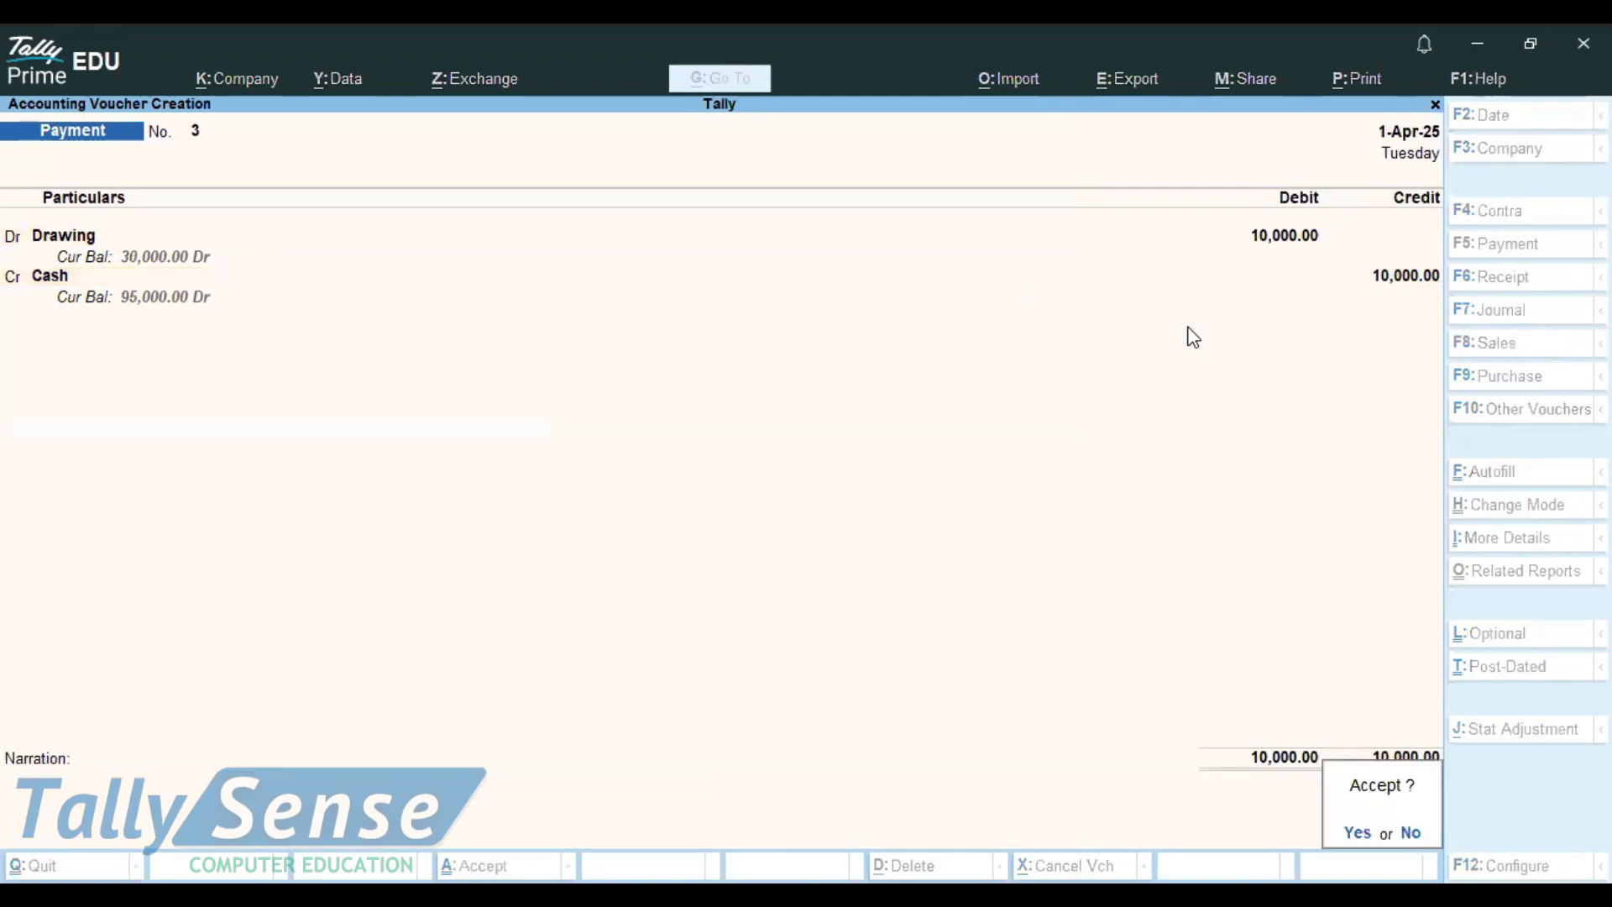
key("Return")
key("Return")
key("Return")
key("Return")
key("Escape")
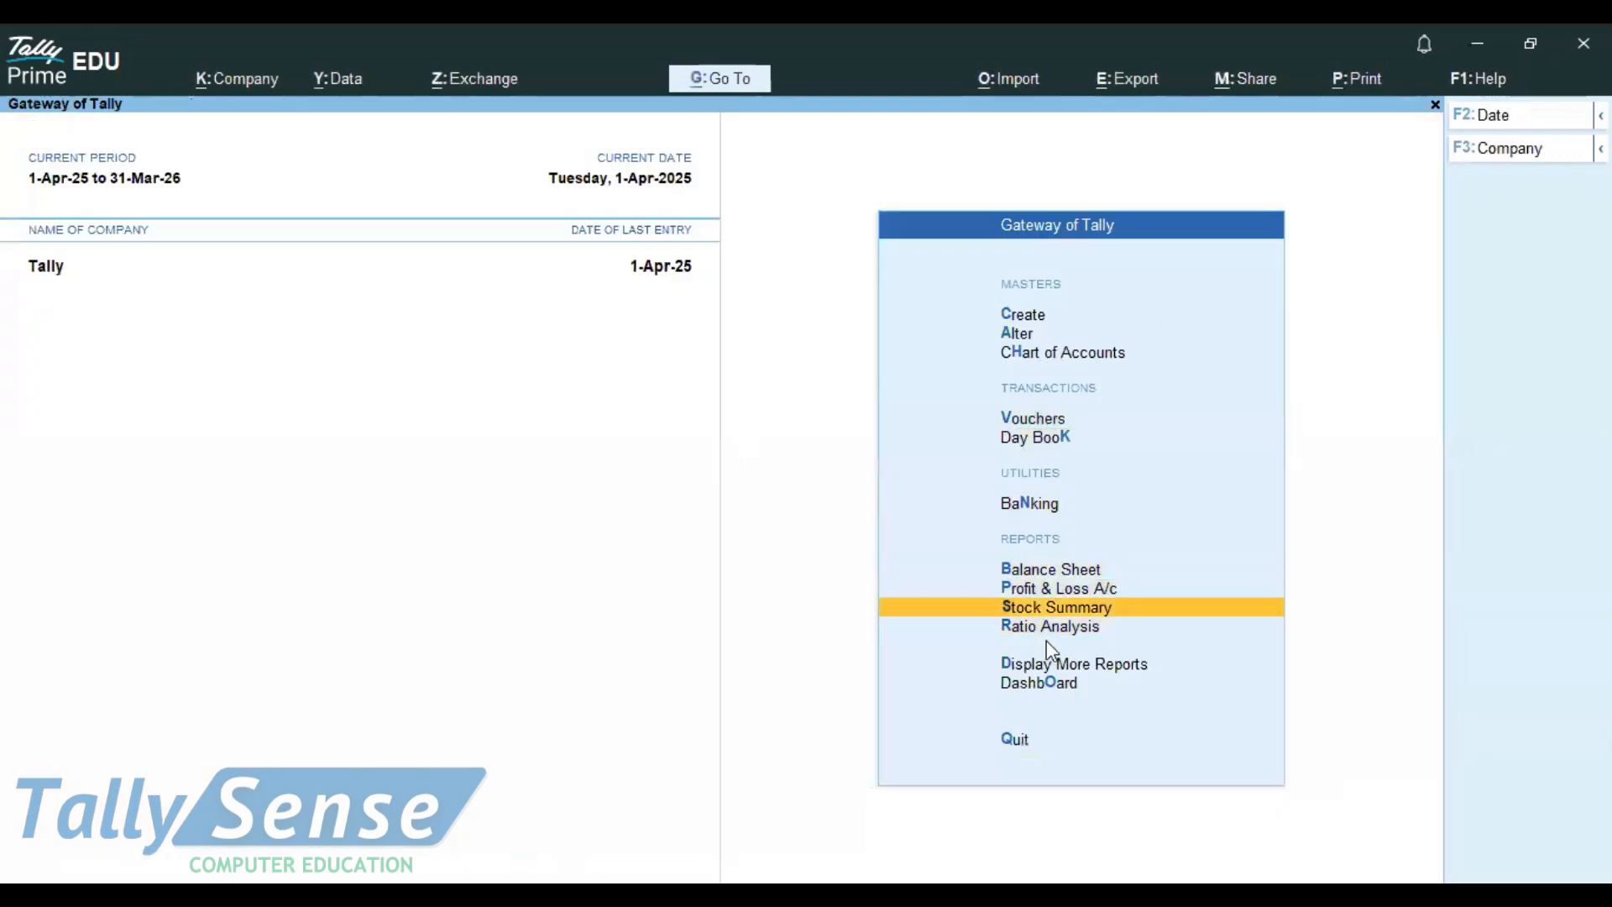
Step: Show the detailed Balance Sheet with Drawing (-)30,000 and Capital Account at 1,20,000
left_click(1080, 576)
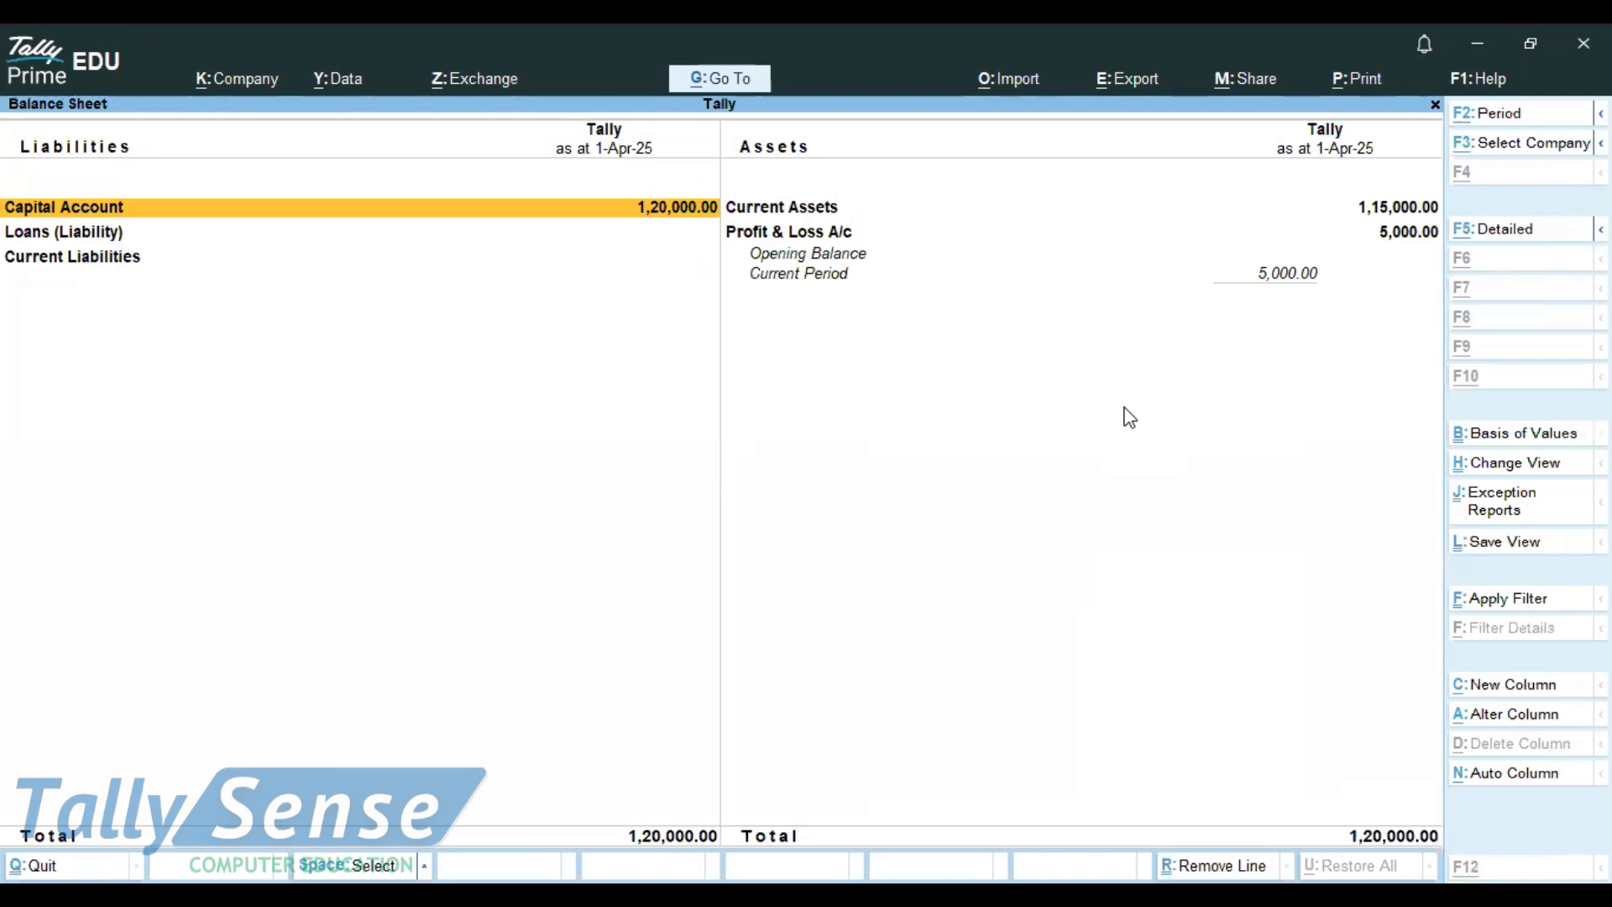
key("alt+F5")
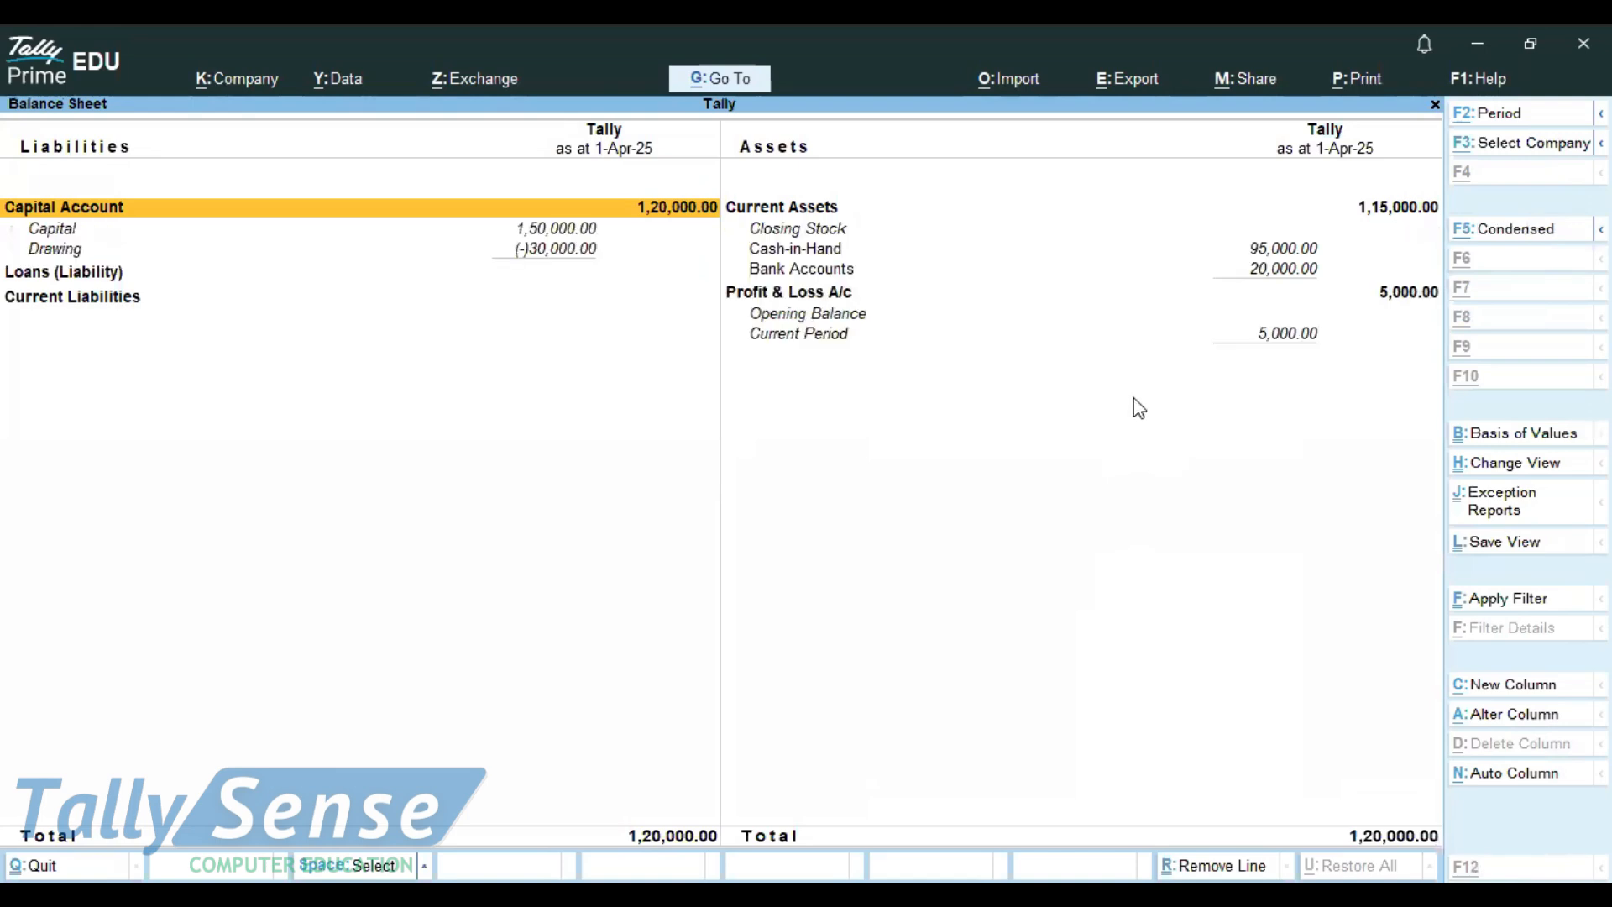
key("alt+F5")
key("alt+F5")
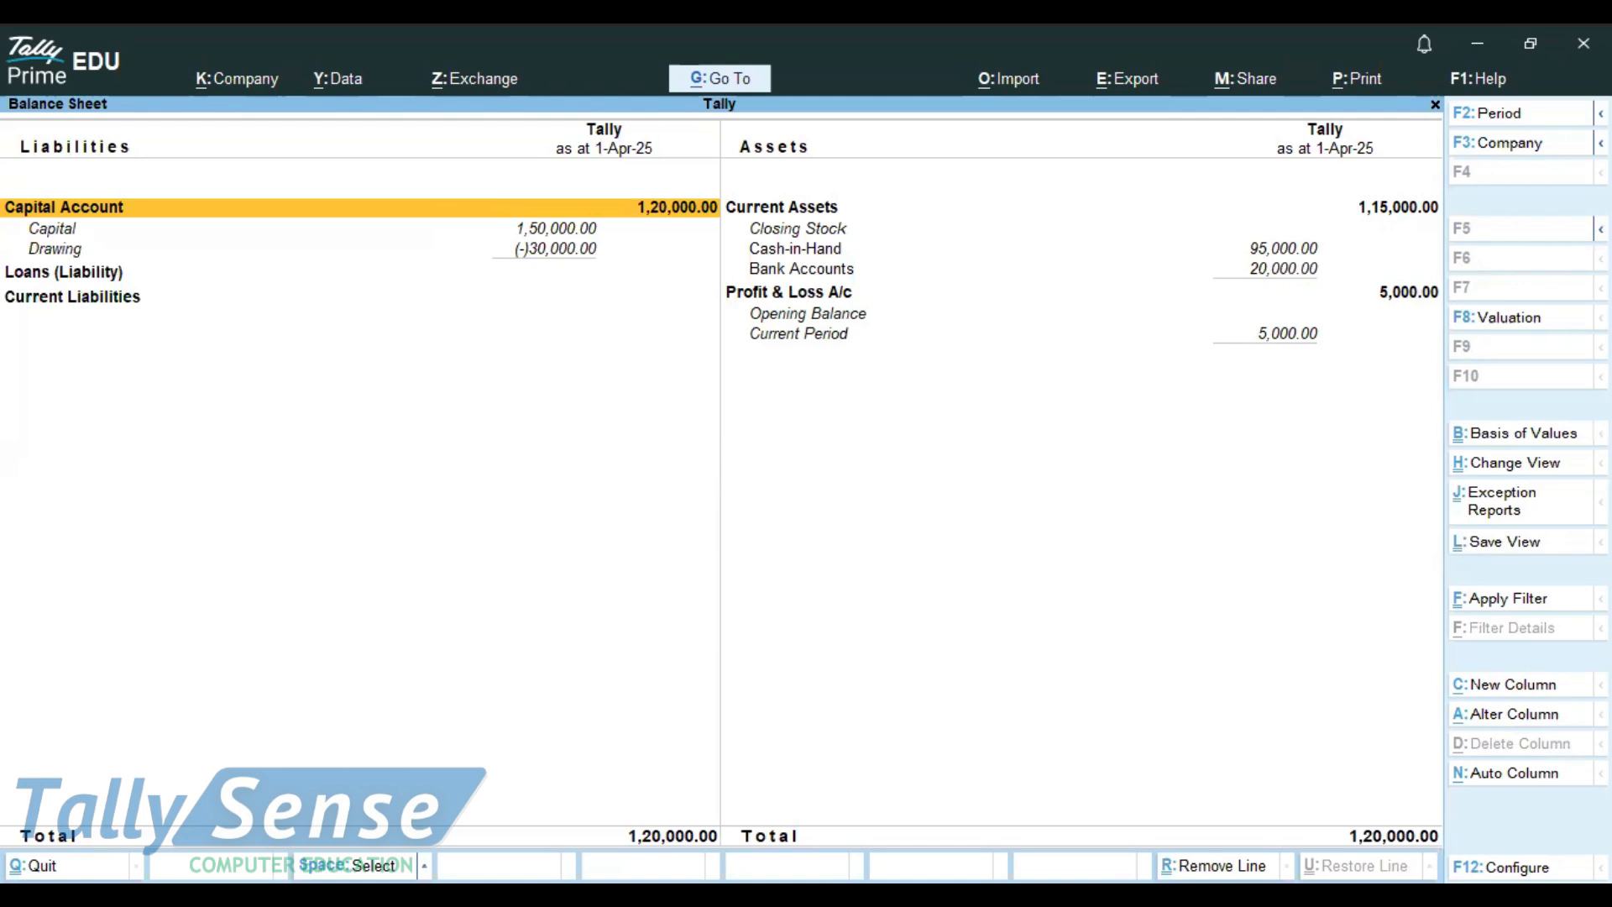
key("alt+Tab")
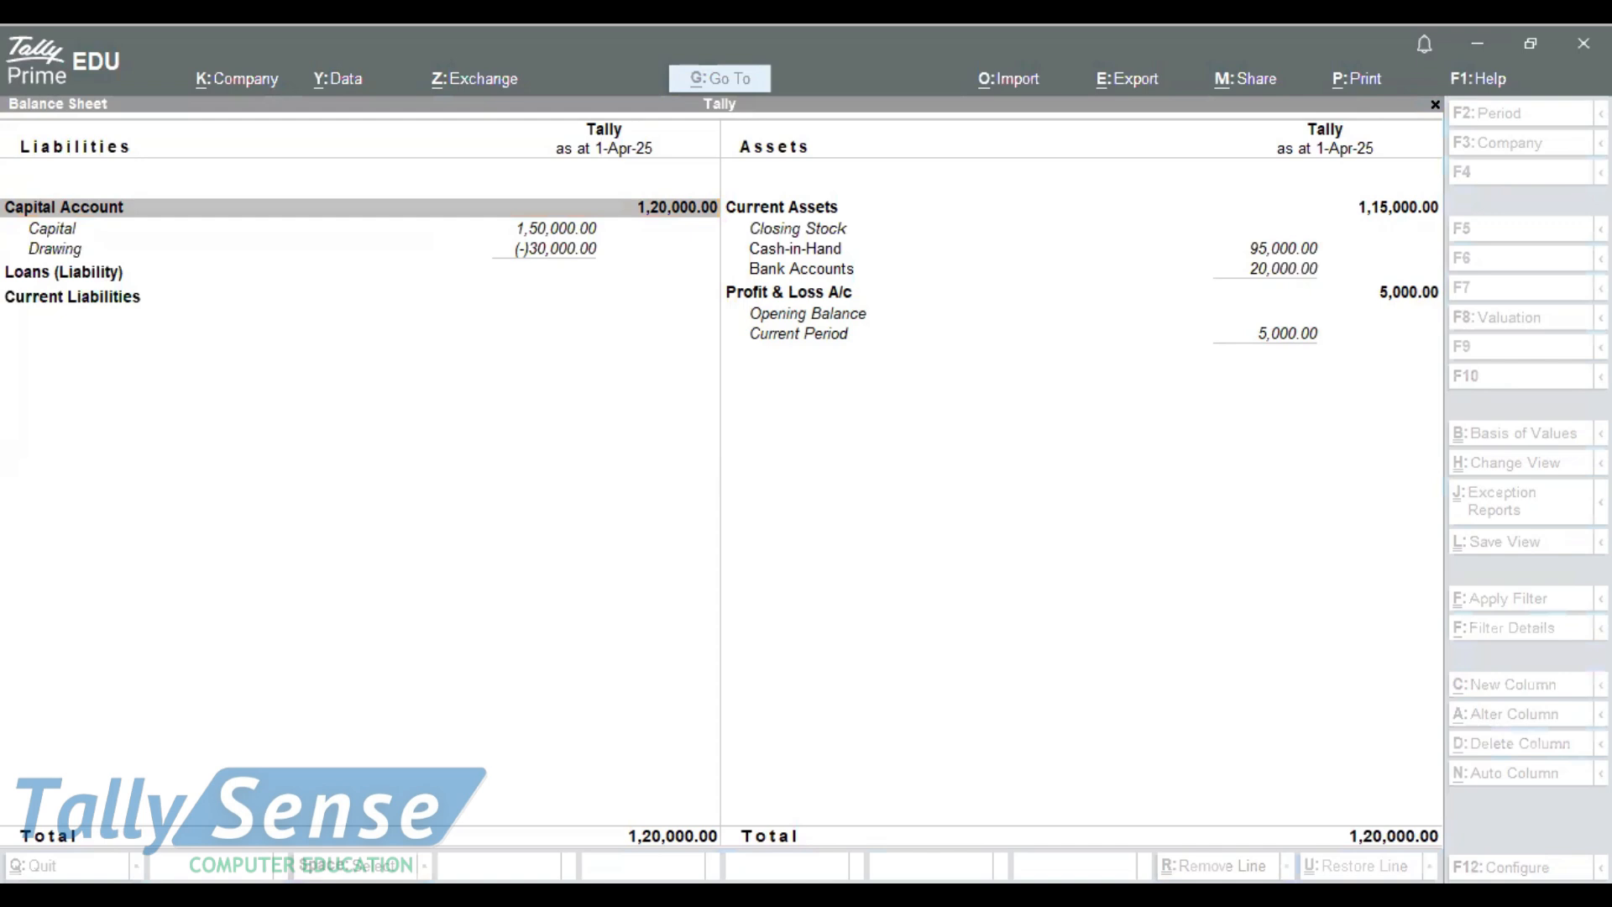
left_click(708, 681)
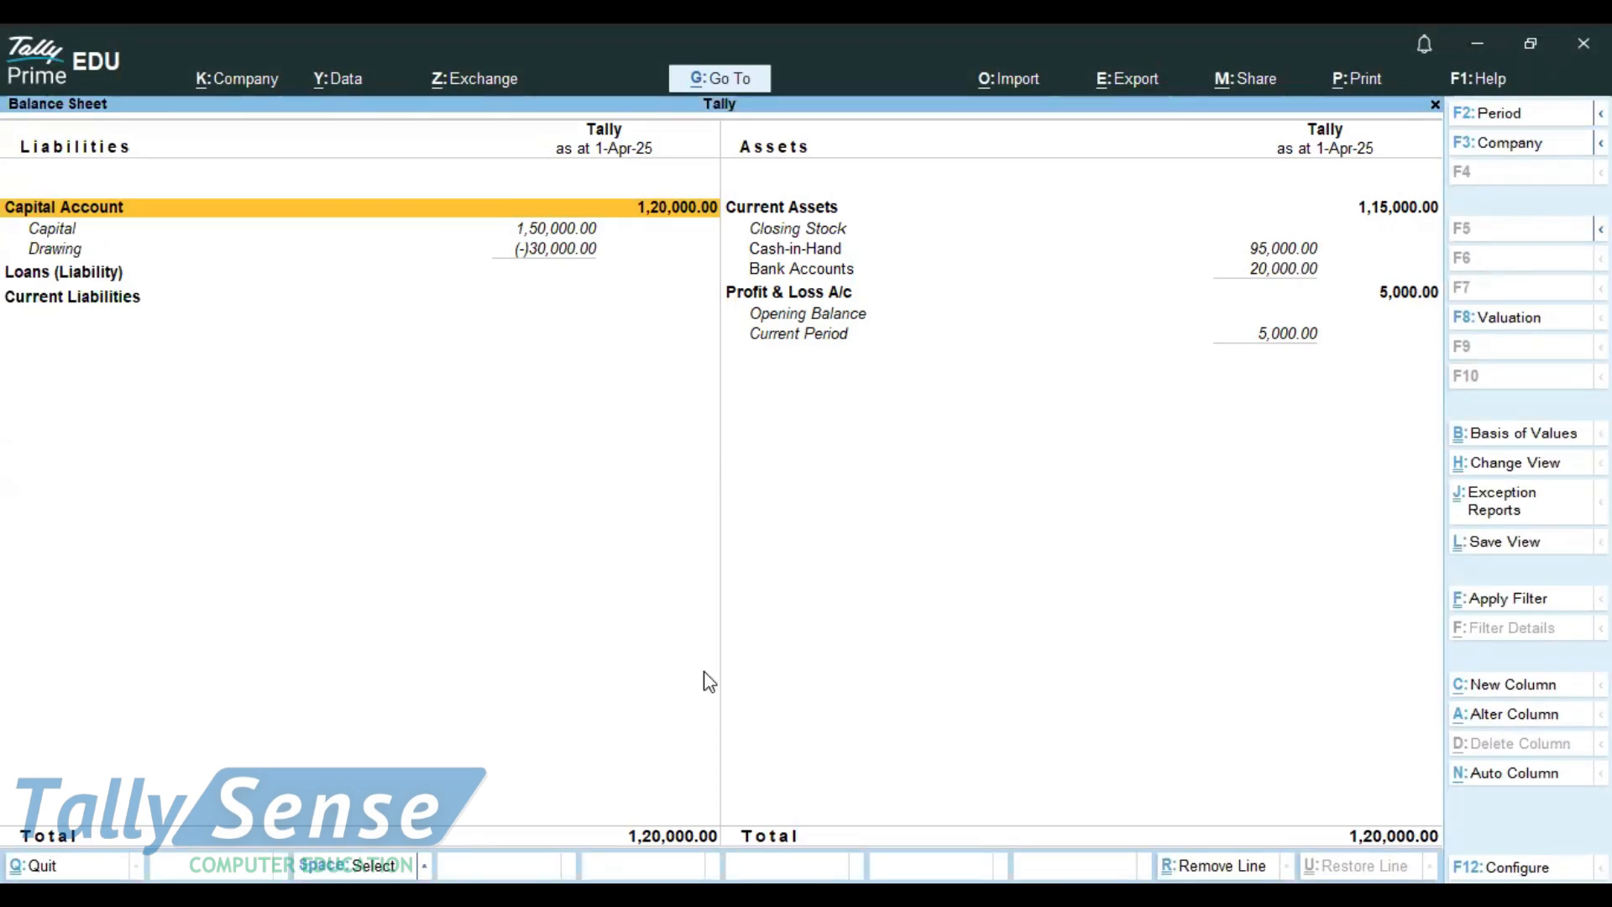